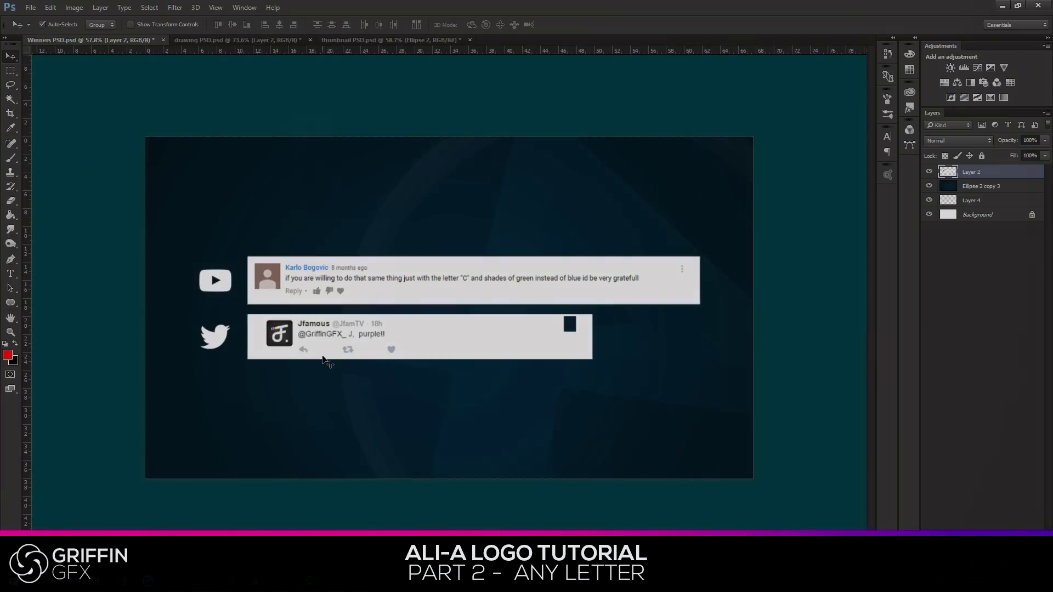
# Zoom in on the viewer comments requesting a purple J and green C, select the Brush (B), and zoom out.
pyautogui.scroll(1, 326, 329)
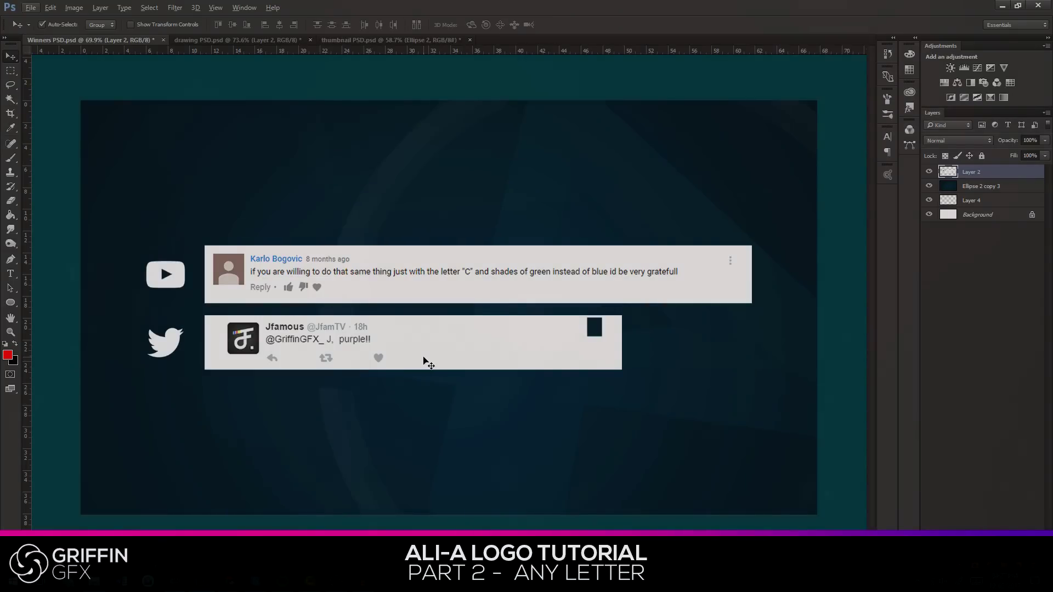
pyautogui.scroll(2, 395, 342)
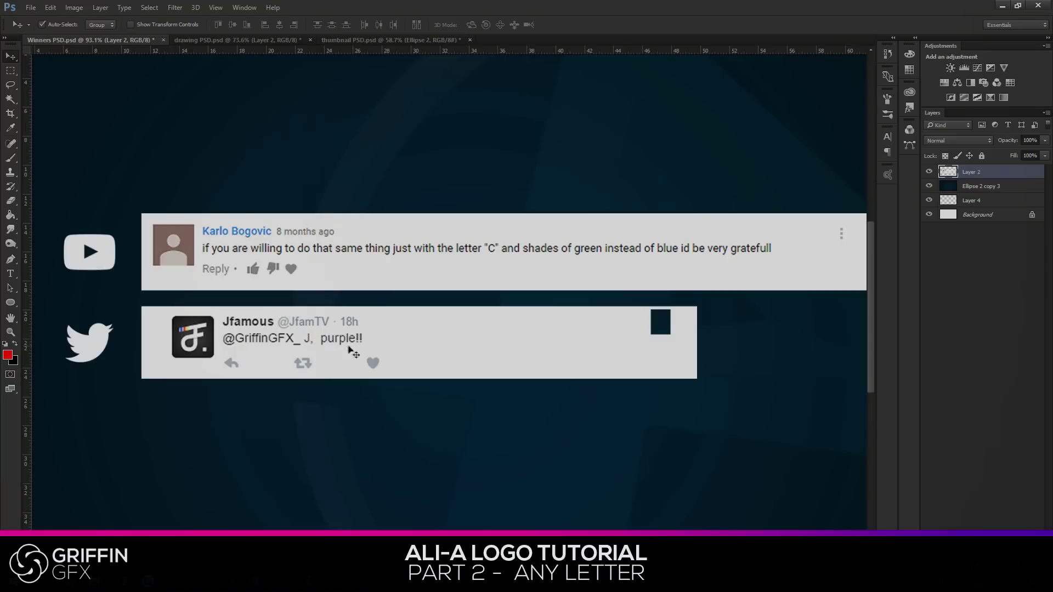
pyautogui.press('b')
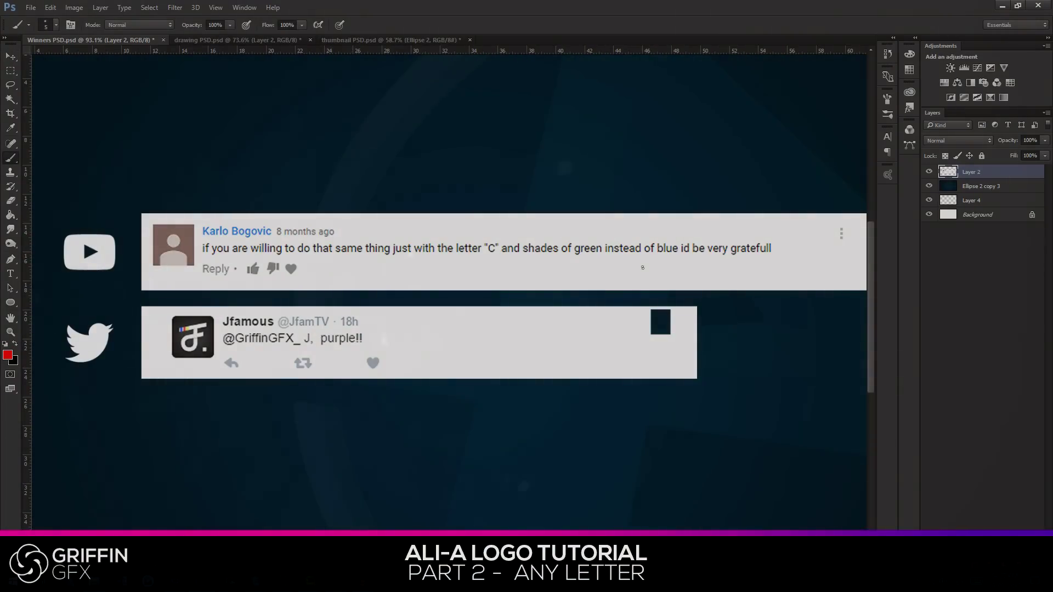
pyautogui.scroll(-3, 636, 281)
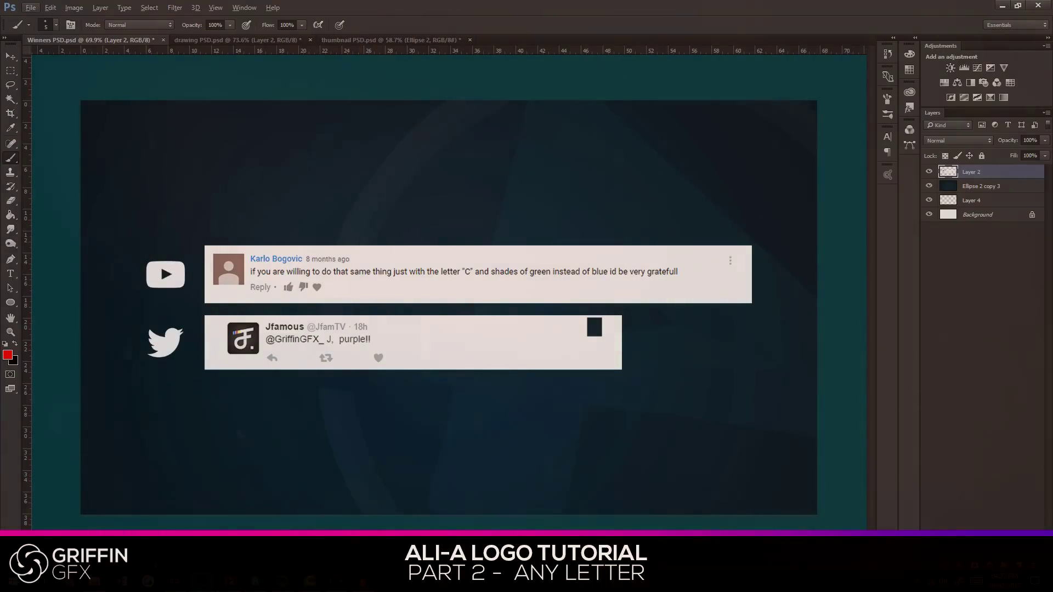
# Browse the 'alphabet font' image results, preview the Go Media graffiti alphabet, then go to DaFont.
pyautogui.moveTo(228, 581)
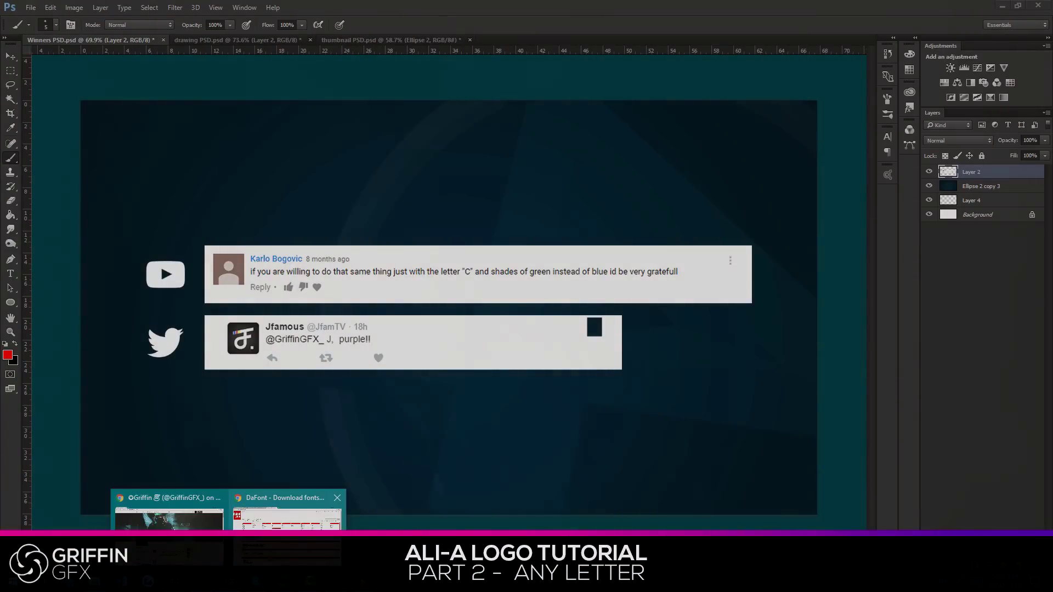
pyautogui.click(286, 513)
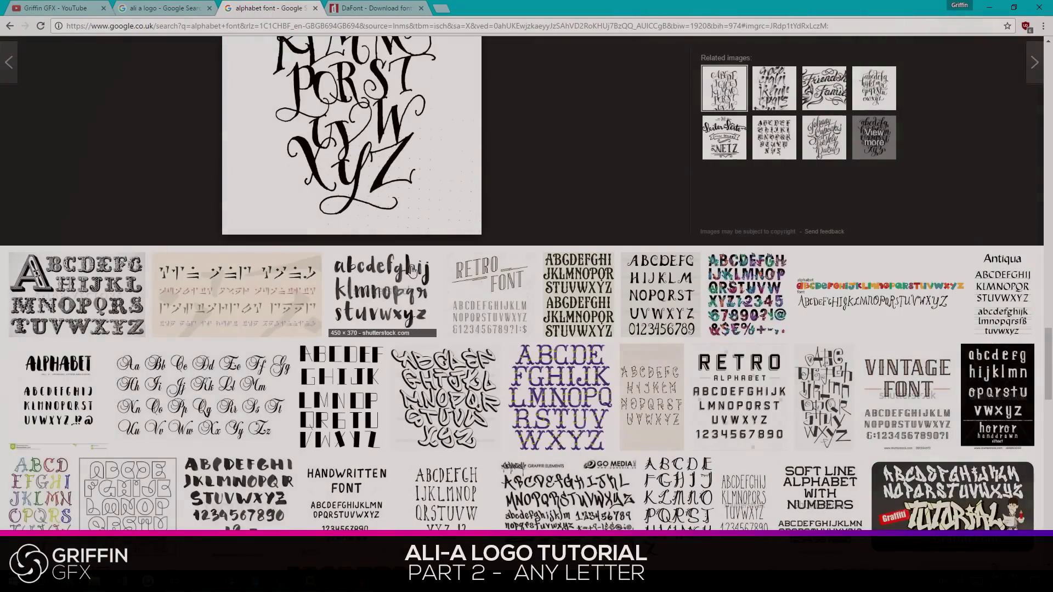
pyautogui.scroll(5, 514, 298)
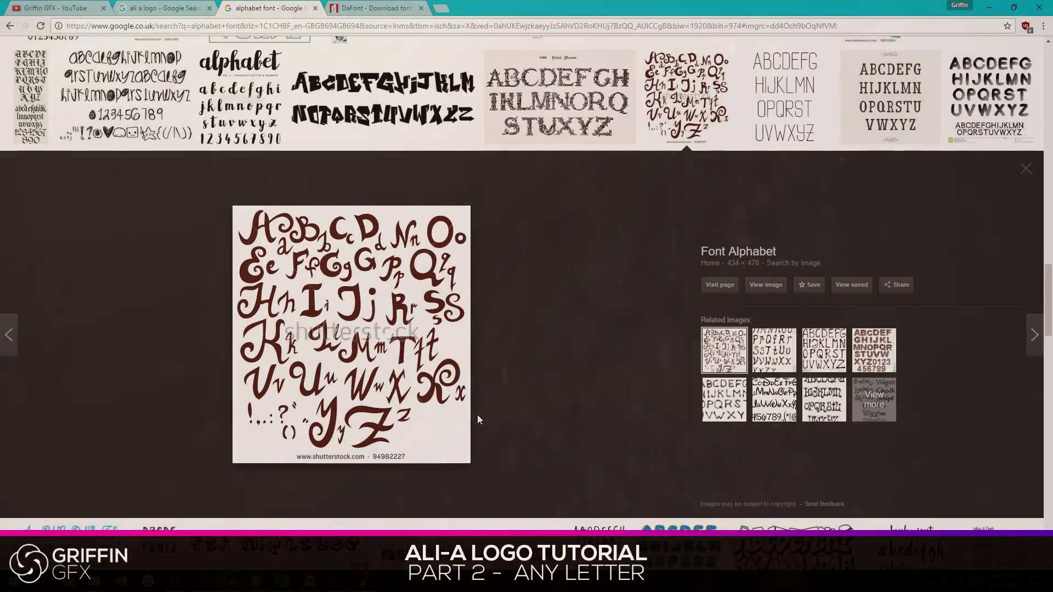
pyautogui.scroll(-3, 477, 420)
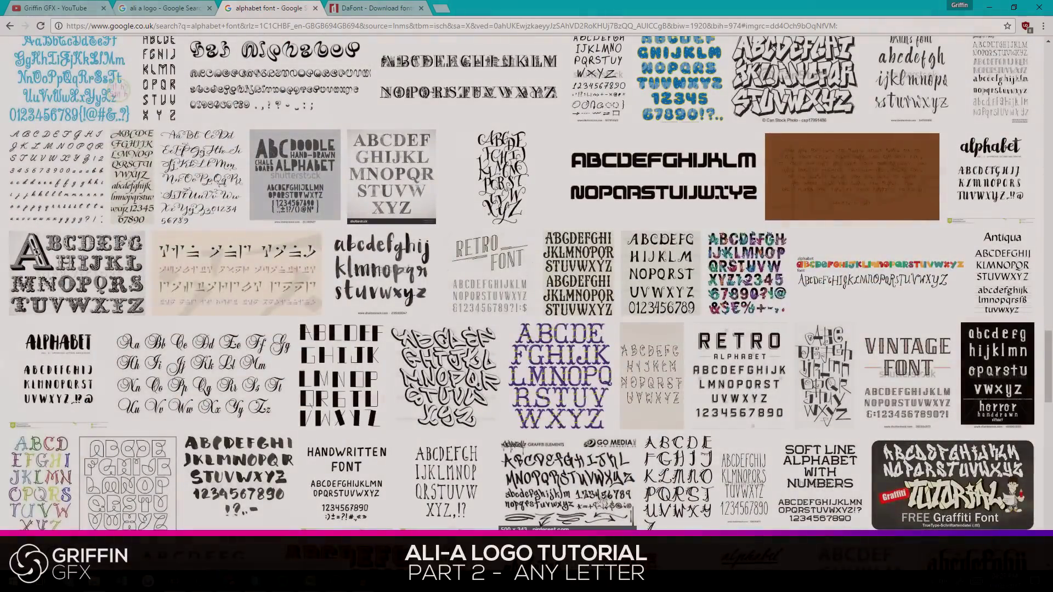
pyautogui.click(594, 489)
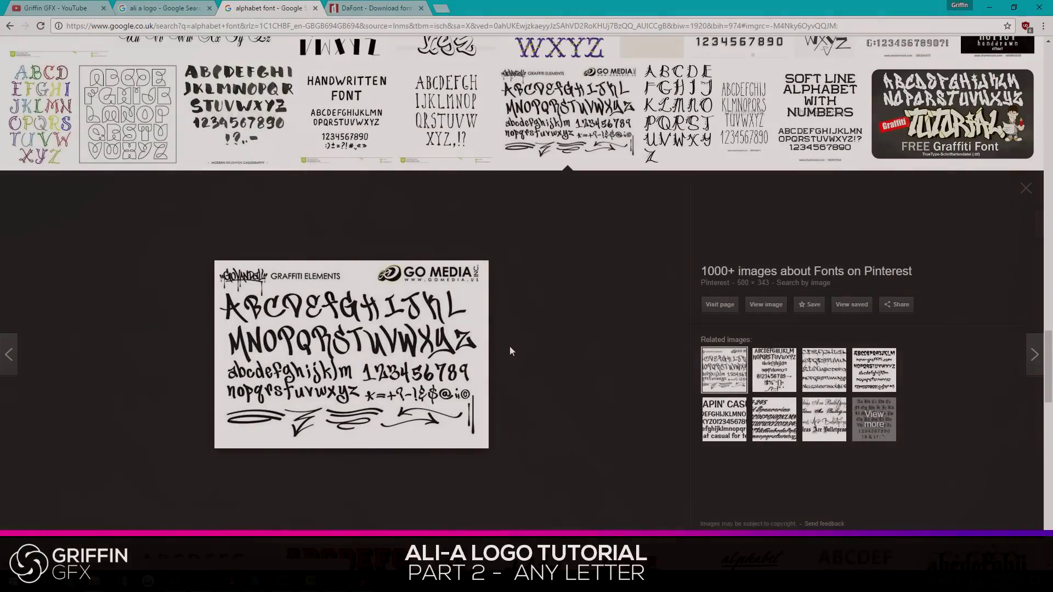
pyautogui.click(350, 8)
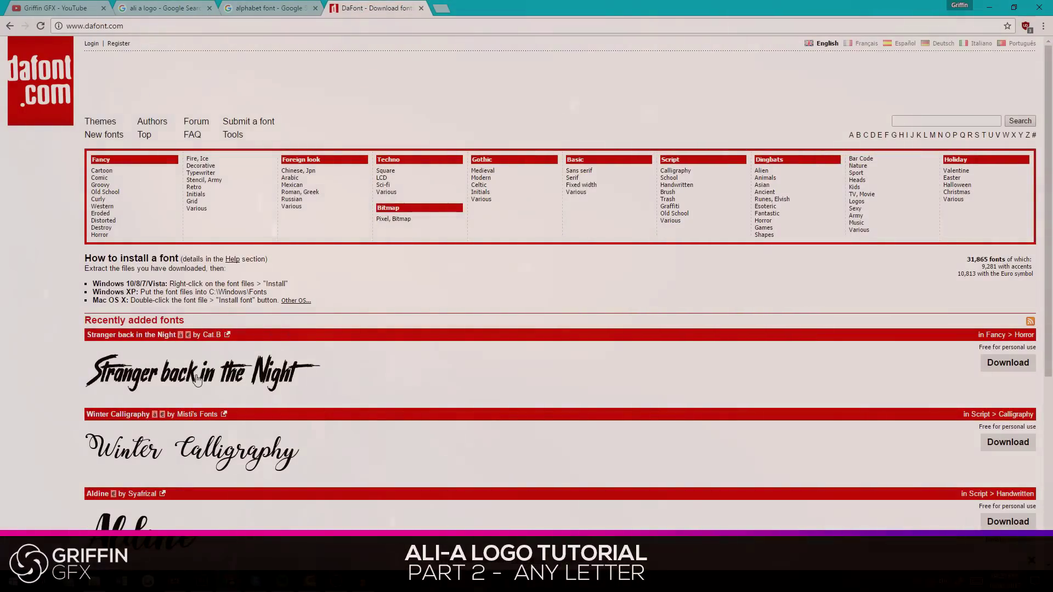
# Preview DaFont's Fancy > Comic fonts with the text 'J j' and scroll through the results.
pyautogui.click(102, 177)
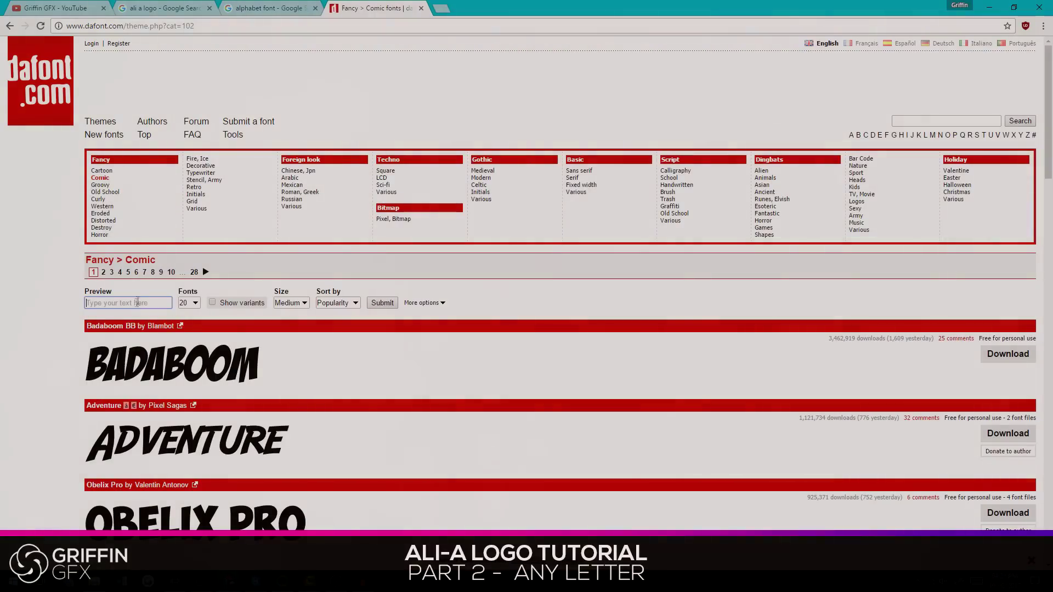
pyautogui.click(132, 301)
pyautogui.write('J ')
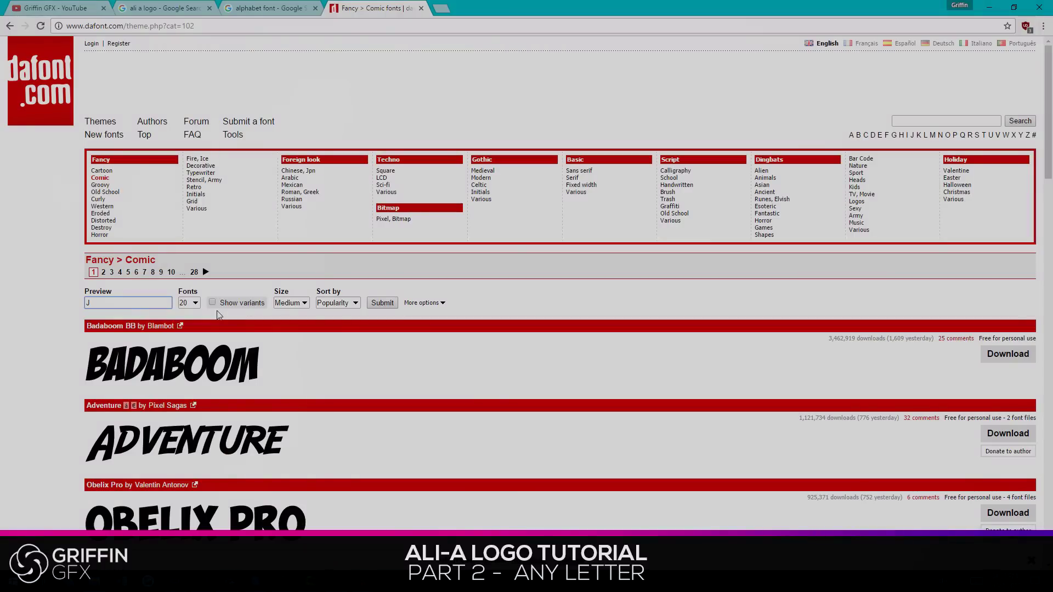
pyautogui.write('j')
pyautogui.click(374, 305)
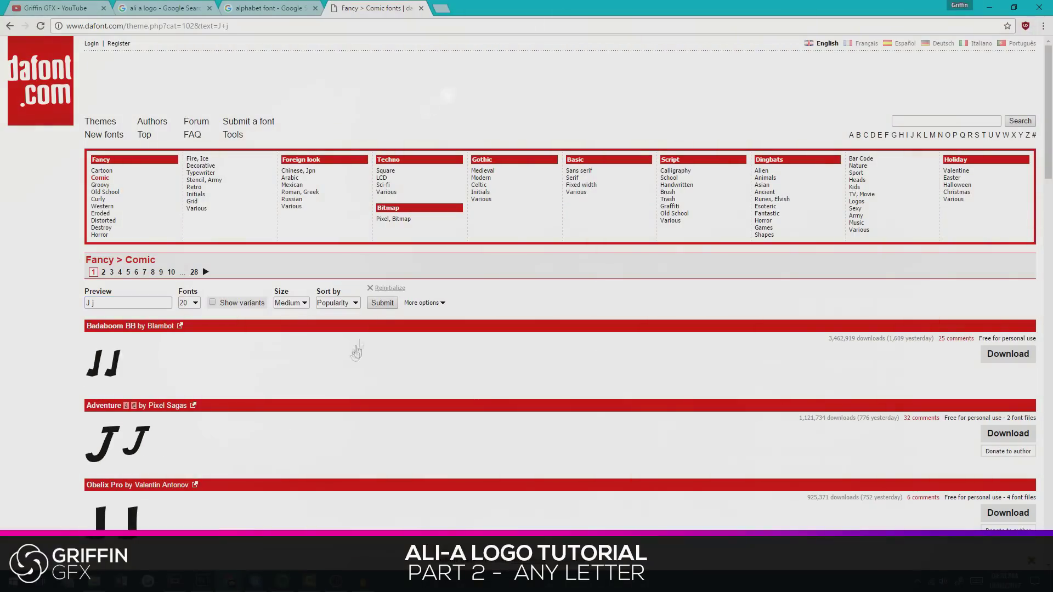
pyautogui.scroll(-15, 329, 351)
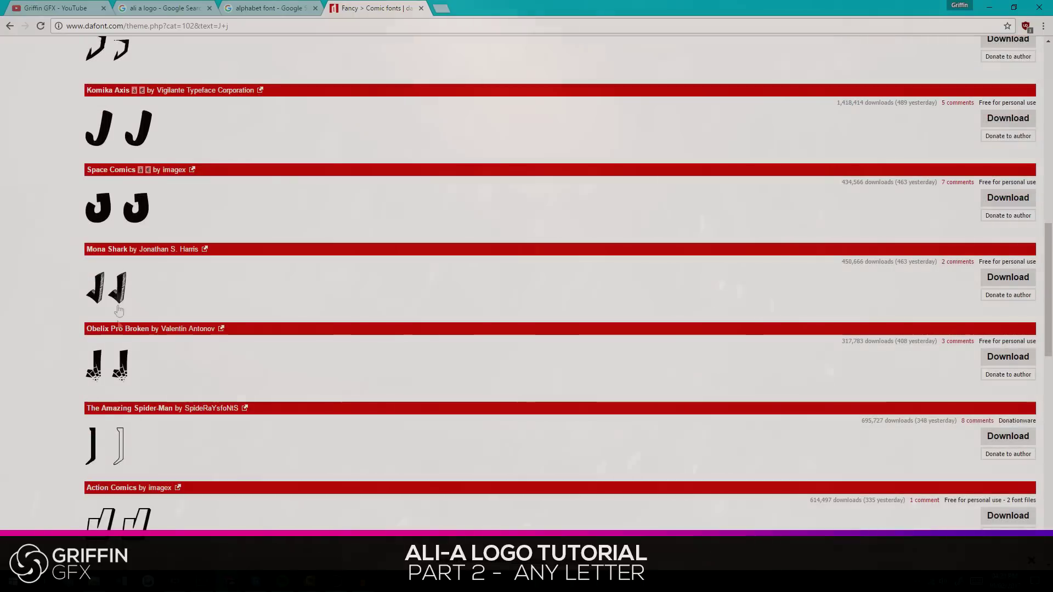
pyautogui.scroll(-5, 115, 283)
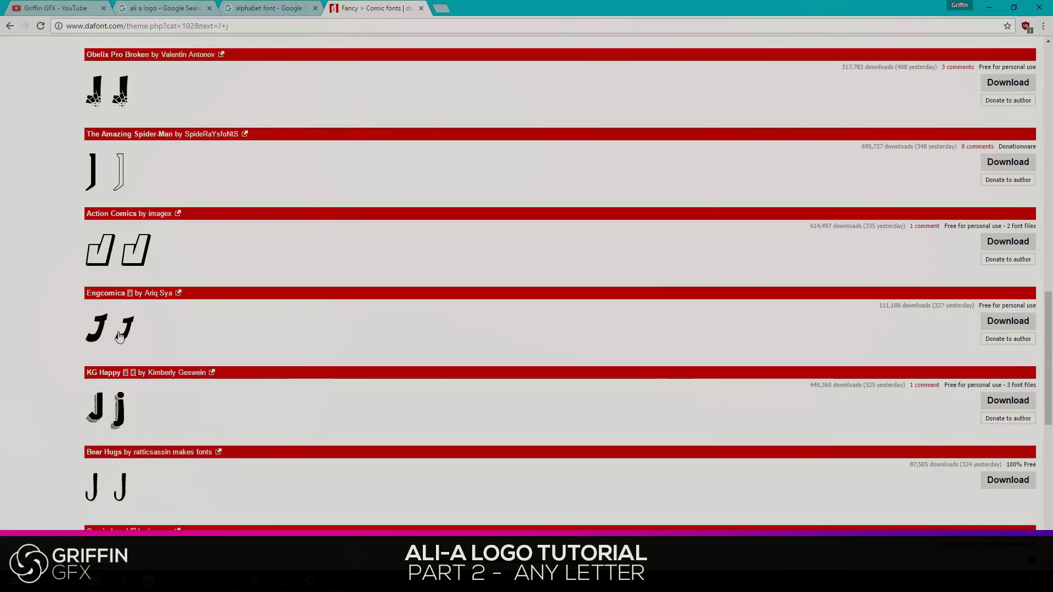
pyautogui.scroll(10, 294, 475)
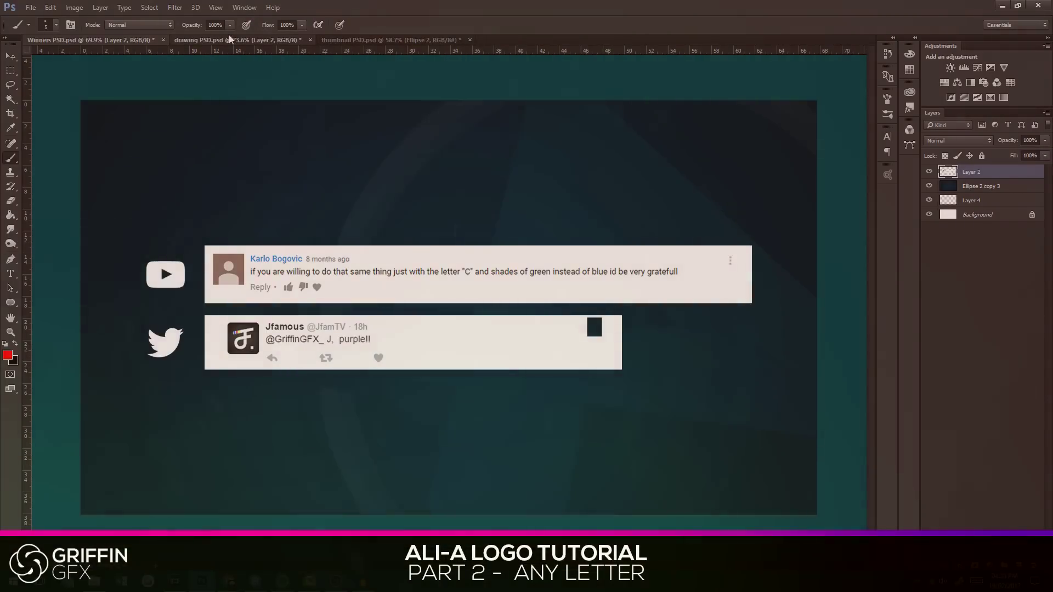
# On the drawing PSD sketch, draw red triangle markings near the J, then undo them.
pyautogui.click(231, 40)
pyautogui.scroll(5, 416, 170)
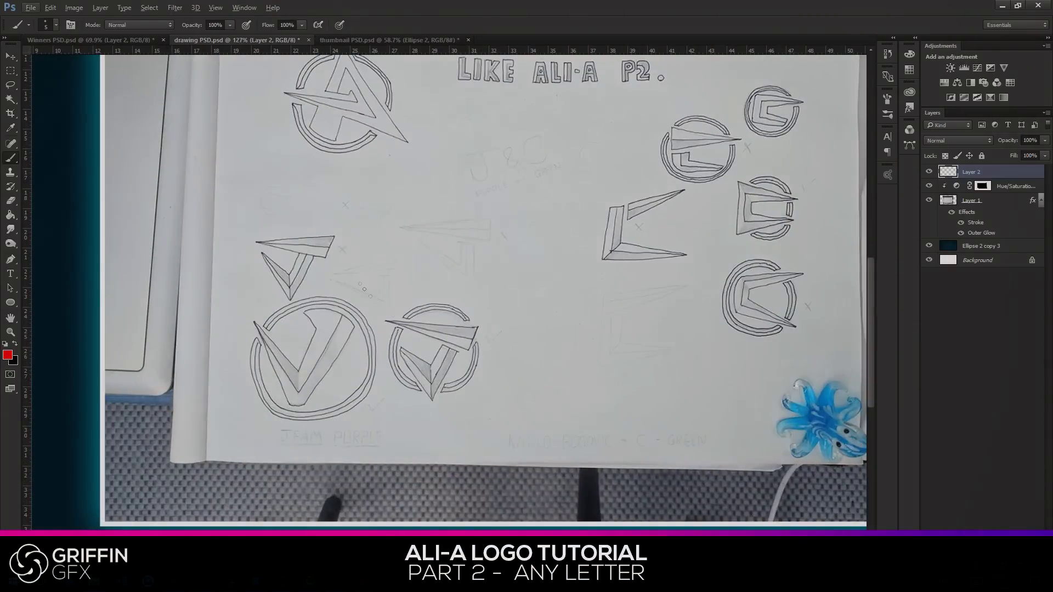
pyautogui.scroll(3, 369, 273)
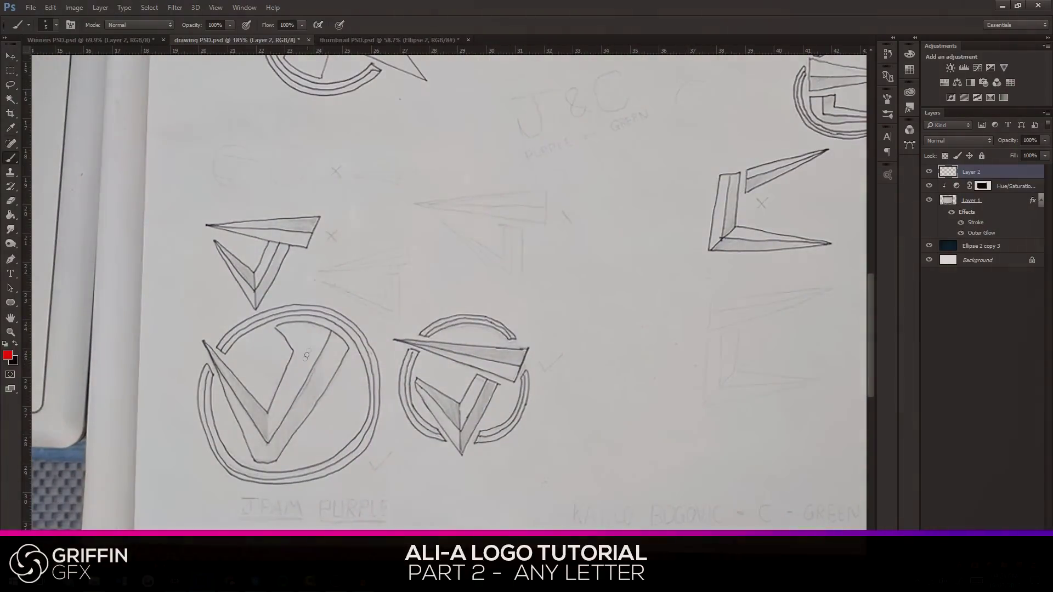
pyautogui.moveTo(317, 271)
pyautogui.mouseDown()
pyautogui.moveTo(426, 270)
pyautogui.moveTo(421, 243)
pyautogui.moveTo(315, 270)
pyautogui.mouseUp()
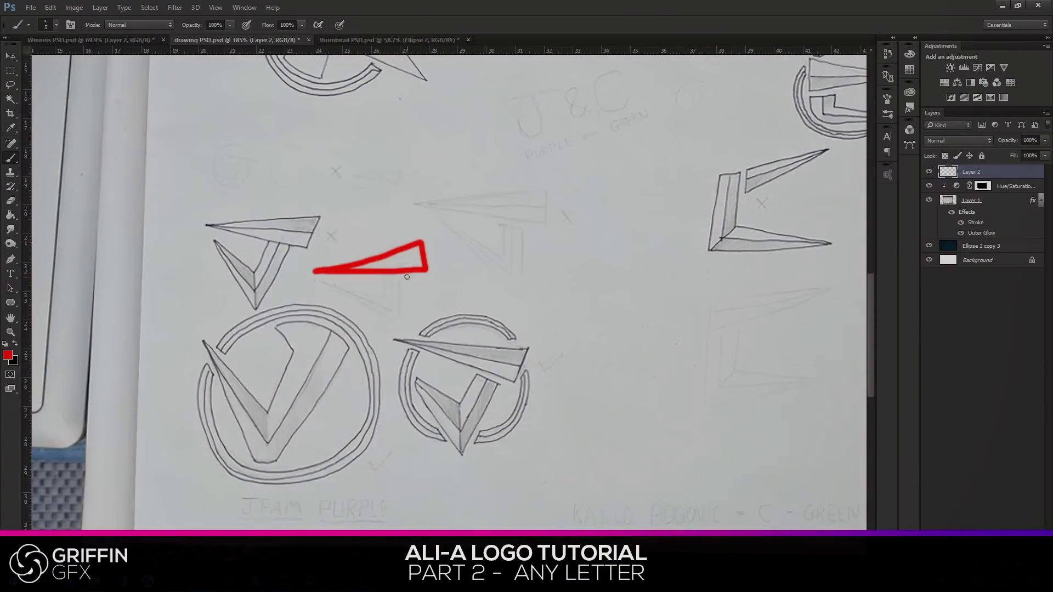
pyautogui.moveTo(401, 273)
pyautogui.mouseDown()
pyautogui.moveTo(406, 312)
pyautogui.moveTo(395, 312)
pyautogui.moveTo(360, 362)
pyautogui.mouseUp()
pyautogui.hotkey('ctrl', 'alt', 'z')
pyautogui.hotkey('ctrl', 'alt', 'z')
pyautogui.hotkey('ctrl', 'alt', 'z')
pyautogui.scroll(-2, 440, 367)
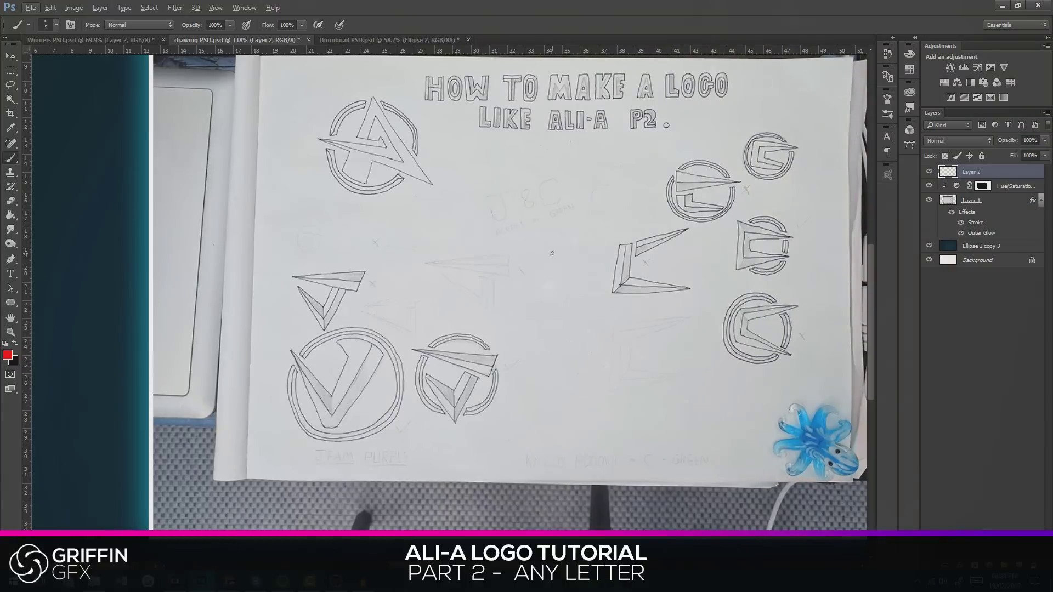
# Draw a red zigzag letter shape across the middle sketches, then undo it.
pyautogui.moveTo(552, 231); pyautogui.dragTo(461, 250)
pyautogui.moveTo(553, 284)
pyautogui.mouseDown()
pyautogui.moveTo(449, 304)
pyautogui.moveTo(482, 274)
pyautogui.mouseUp()
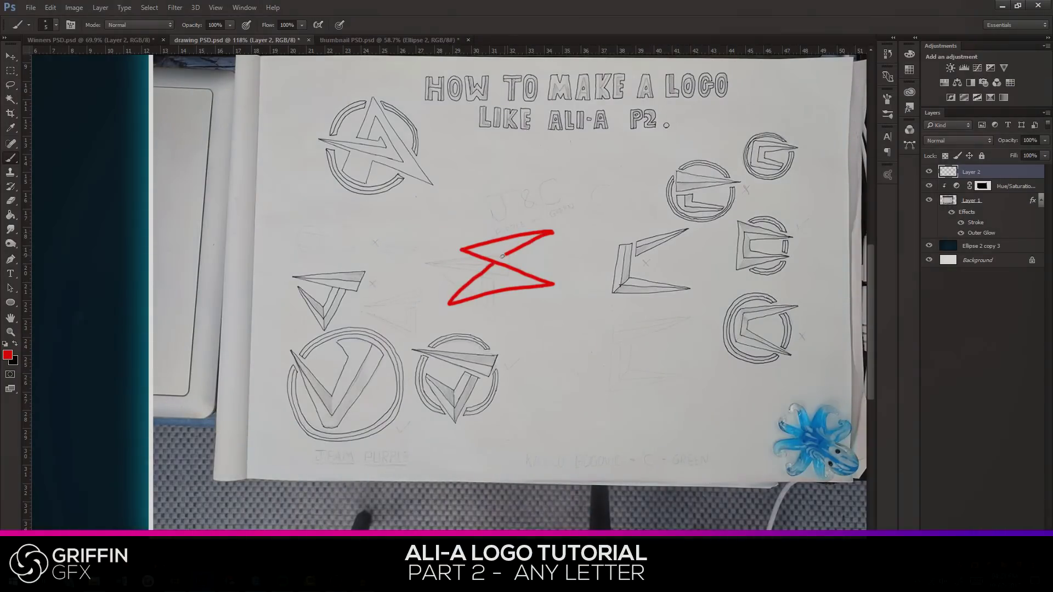
pyautogui.hotkey('ctrl', 'alt', 'z')
pyautogui.hotkey('ctrl', 'alt', 'z')
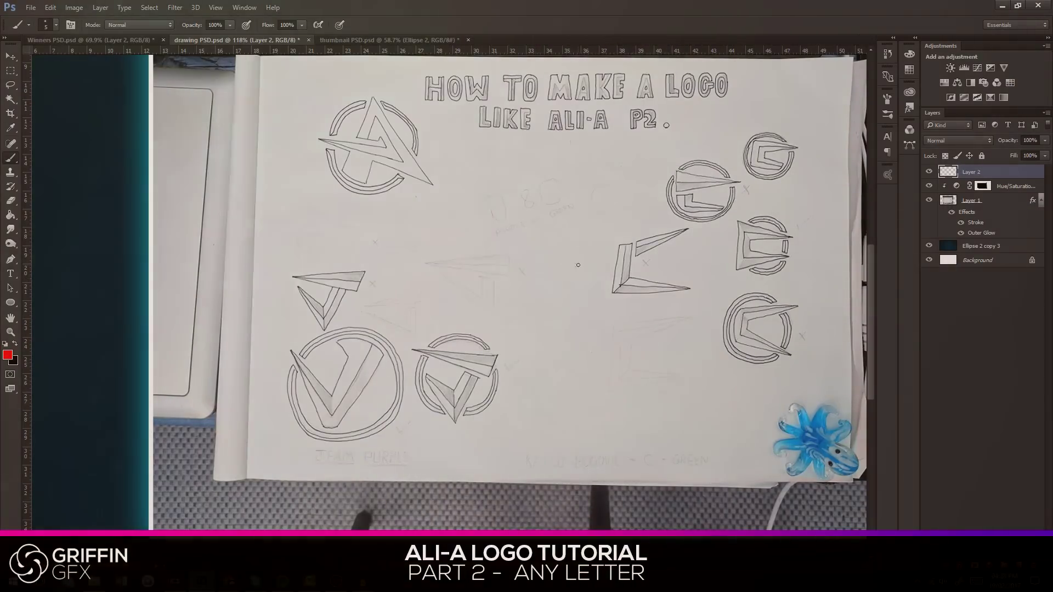
pyautogui.scroll(2, 506, 461)
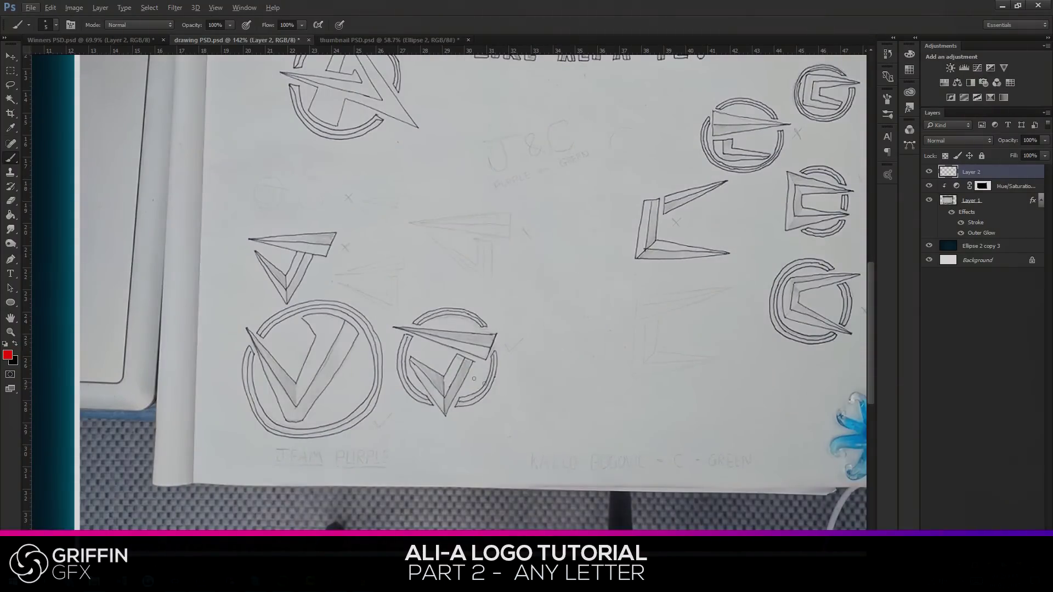
pyautogui.scroll(3, 301, 127)
# Trace the A logo's inner ring and mark around the C logos in red, undoing the last stroke.
pyautogui.moveTo(328, 120); pyautogui.dragTo(370, 143)
pyautogui.scroll(-4, 292, 510)
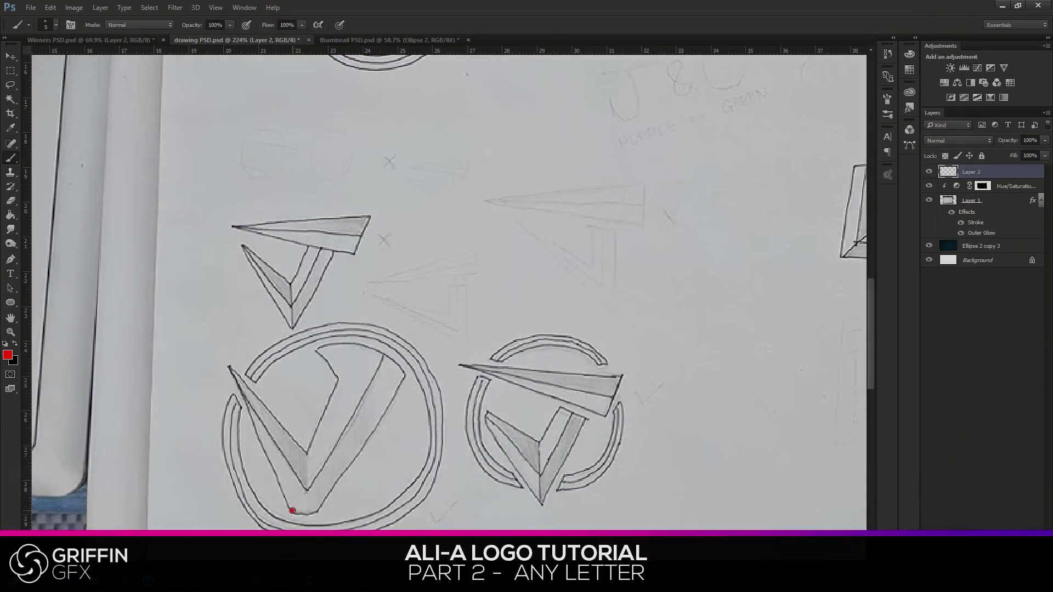
pyautogui.scroll(-5, 322, 518)
pyautogui.scroll(3, 721, 522)
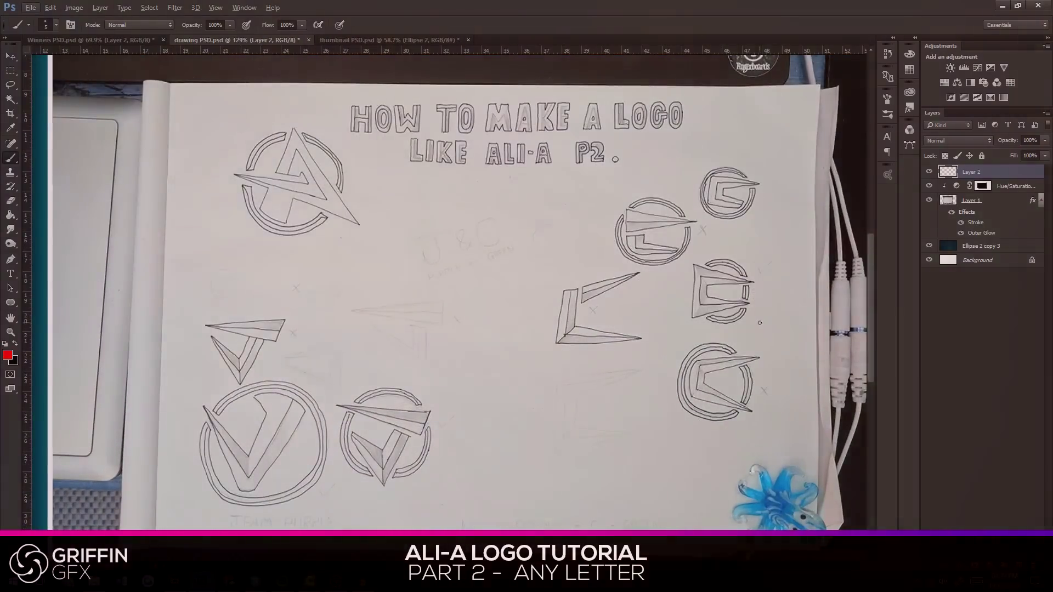
pyautogui.moveTo(744, 326); pyautogui.dragTo(691, 335)
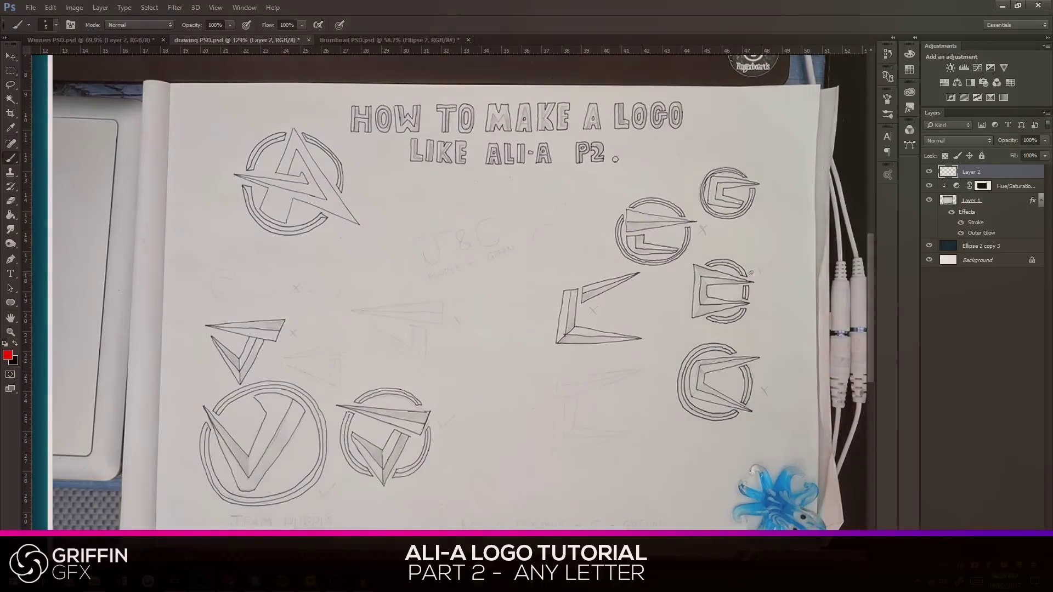
pyautogui.moveTo(758, 261); pyautogui.dragTo(755, 277)
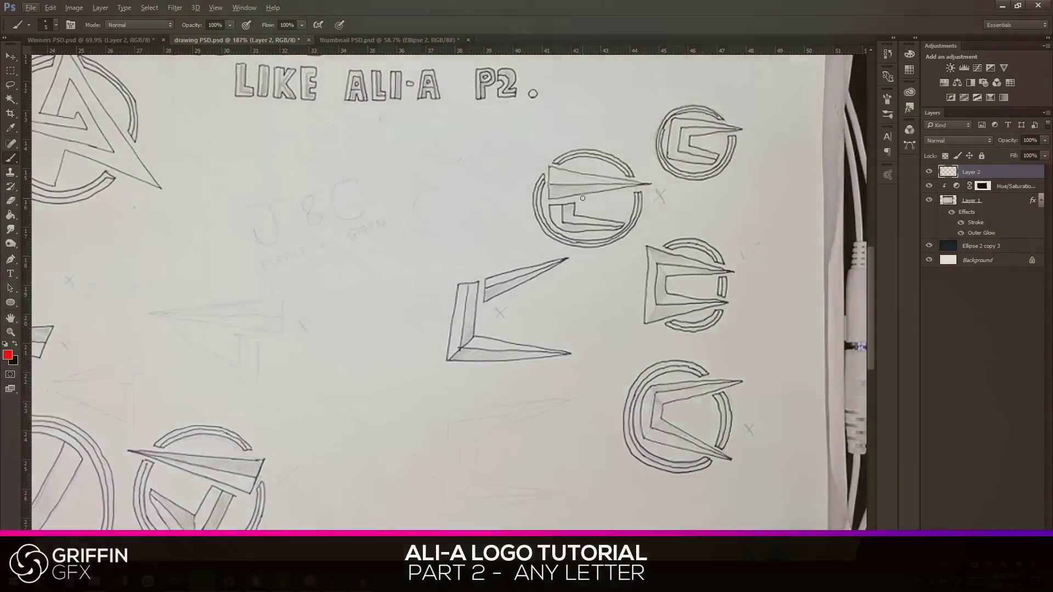
pyautogui.moveTo(584, 197); pyautogui.dragTo(530, 208)
pyautogui.hotkey('ctrl', 'z')
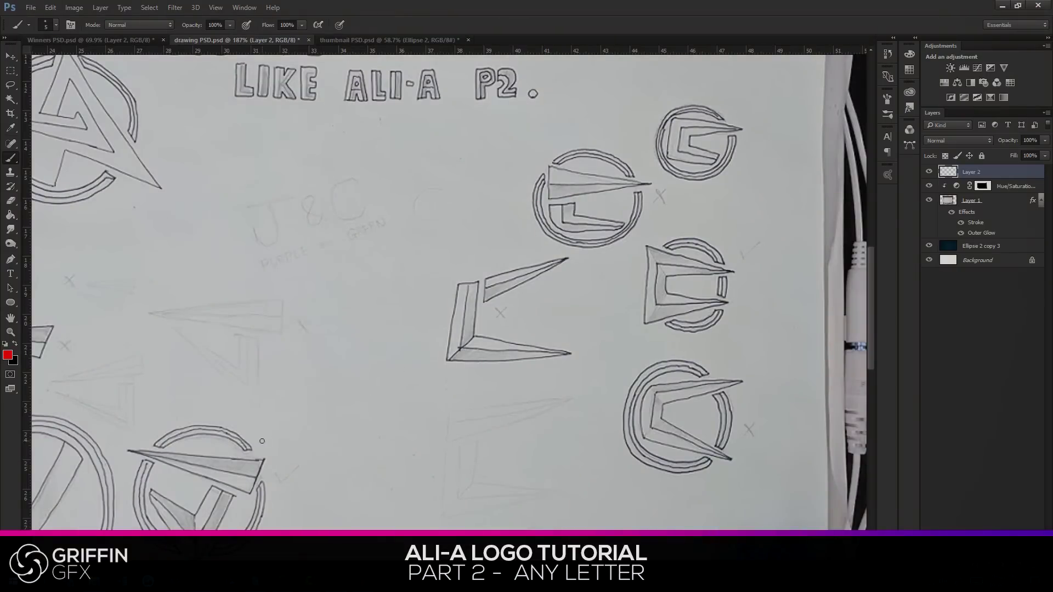
# Undo the red J highlight and the red V stroke, then fit the whole sketch on screen.
pyautogui.scroll(-2, 438, 330)
pyautogui.hscroll(-4, 355, 450)
pyautogui.moveTo(340, 444); pyautogui.dragTo(376, 460)
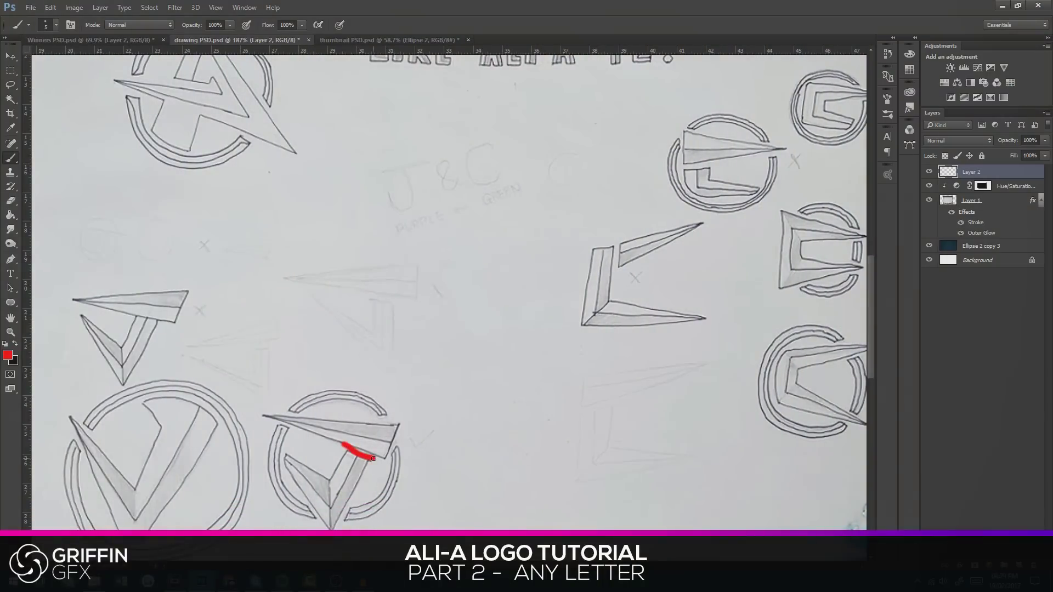
pyautogui.hotkey('ctrl', 'z')
pyautogui.hscroll(3, 377, 463)
pyautogui.hscroll(-3, 353, 485)
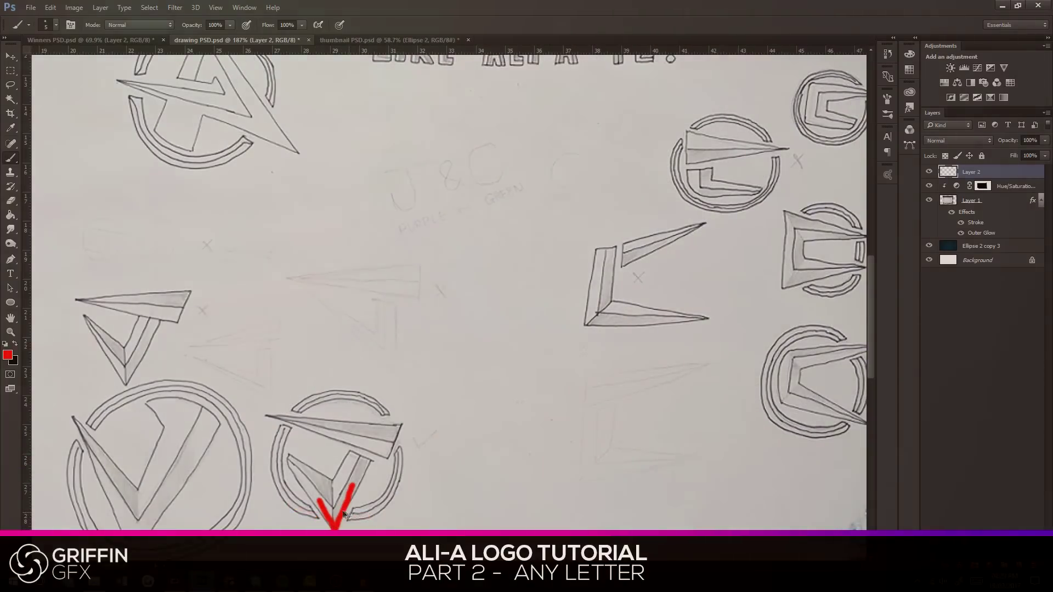
pyautogui.hotkey('ctrl', 'z')
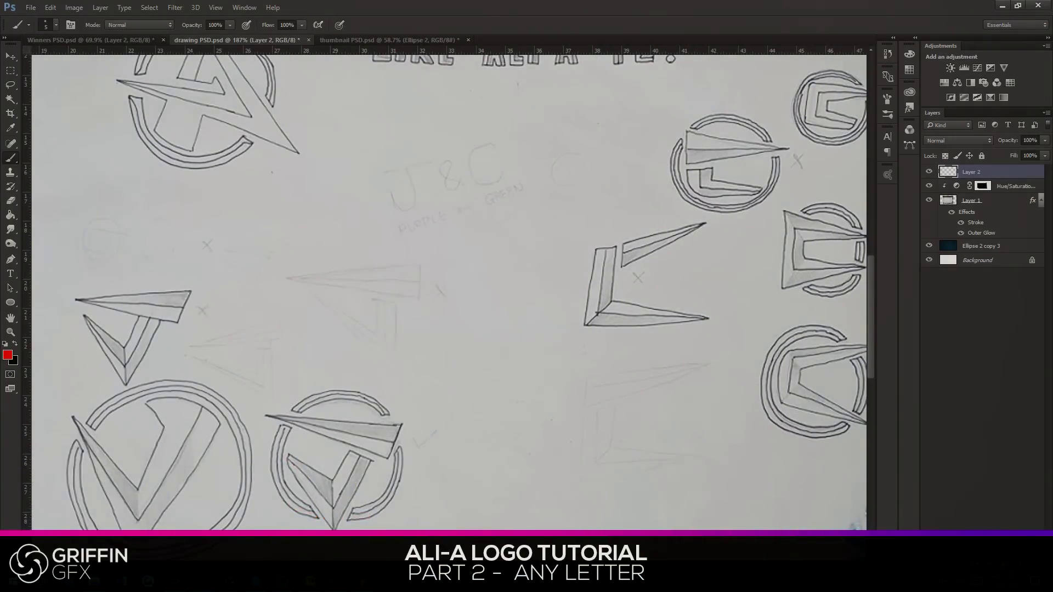
pyautogui.hscroll(10, 385, 300)
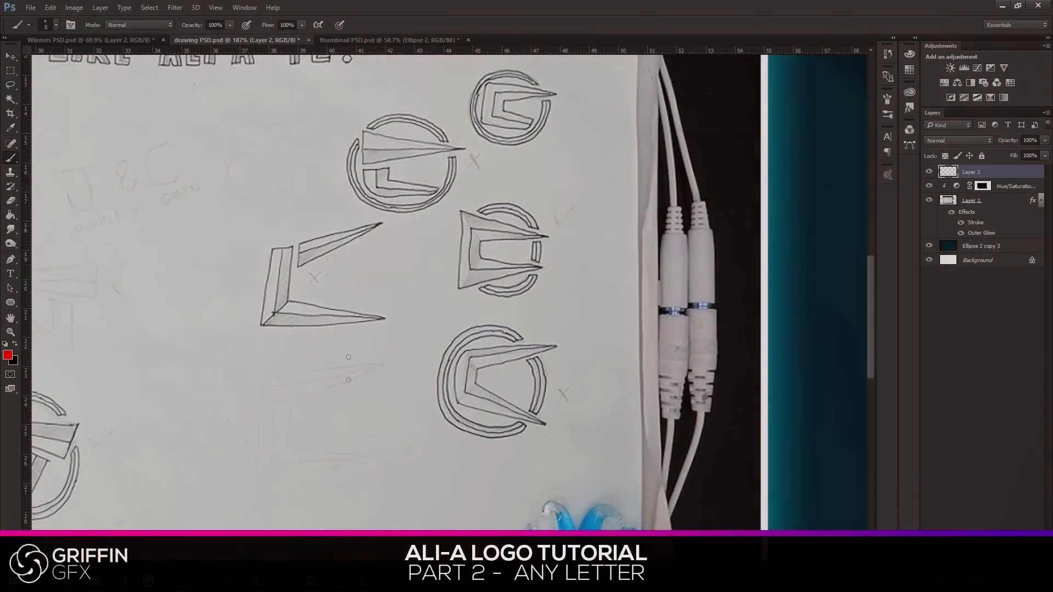
pyautogui.hotkey('ctrl', '0')
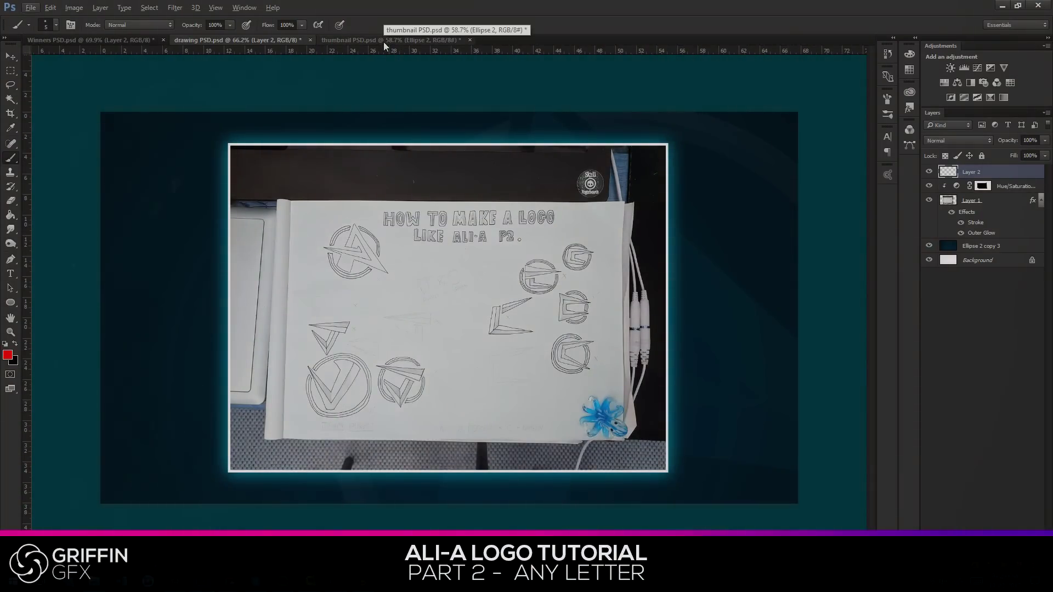
# Return to the Ali-A thumbnail PSD and start a new document from the File menu.
pyautogui.click(383, 42)
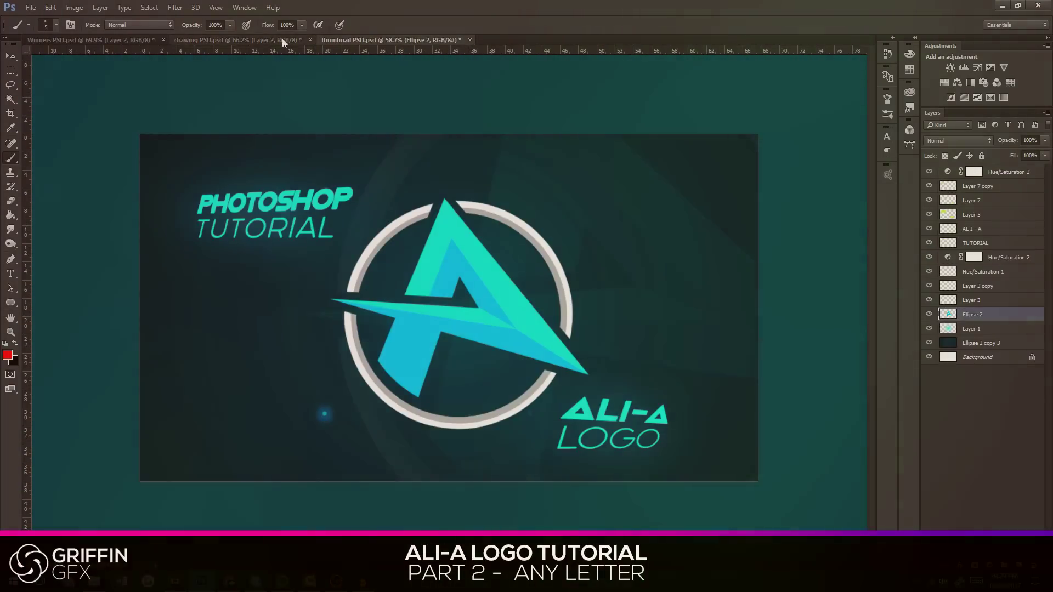
pyautogui.click(283, 40)
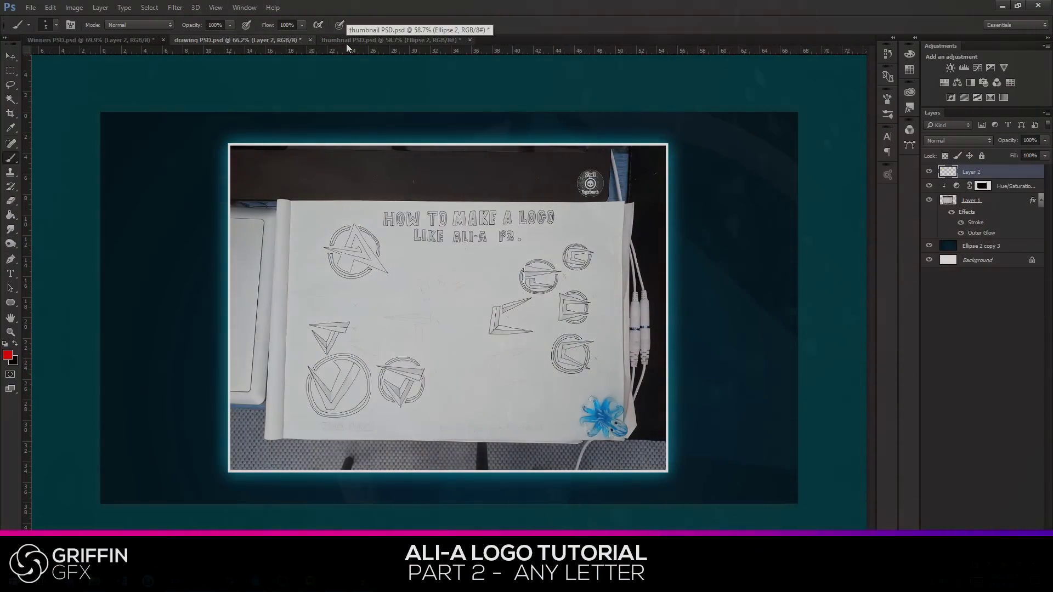
pyautogui.click(347, 42)
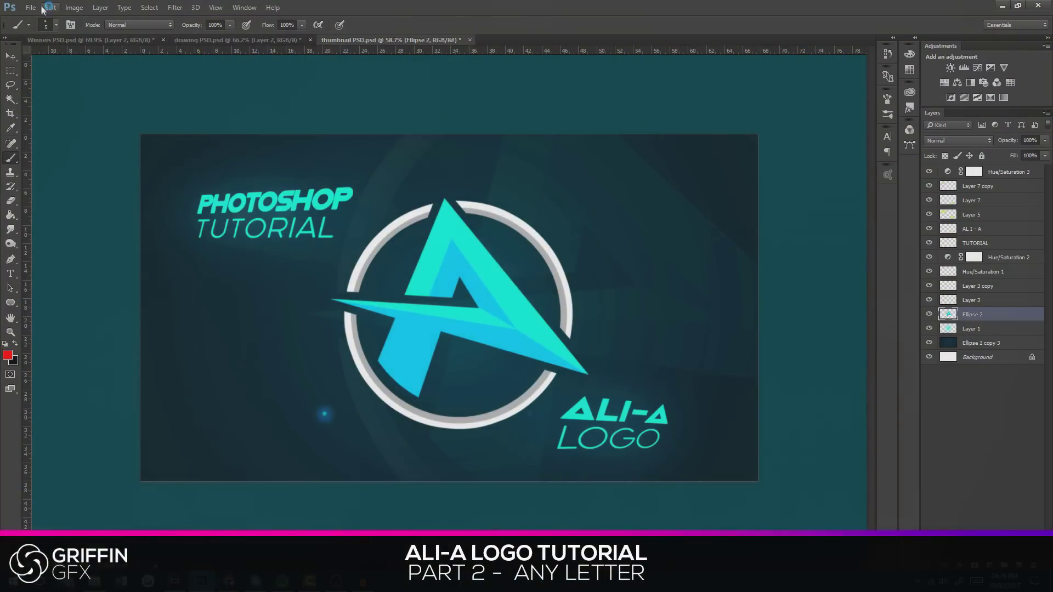
pyautogui.click(31, 8)
pyautogui.click(39, 20)
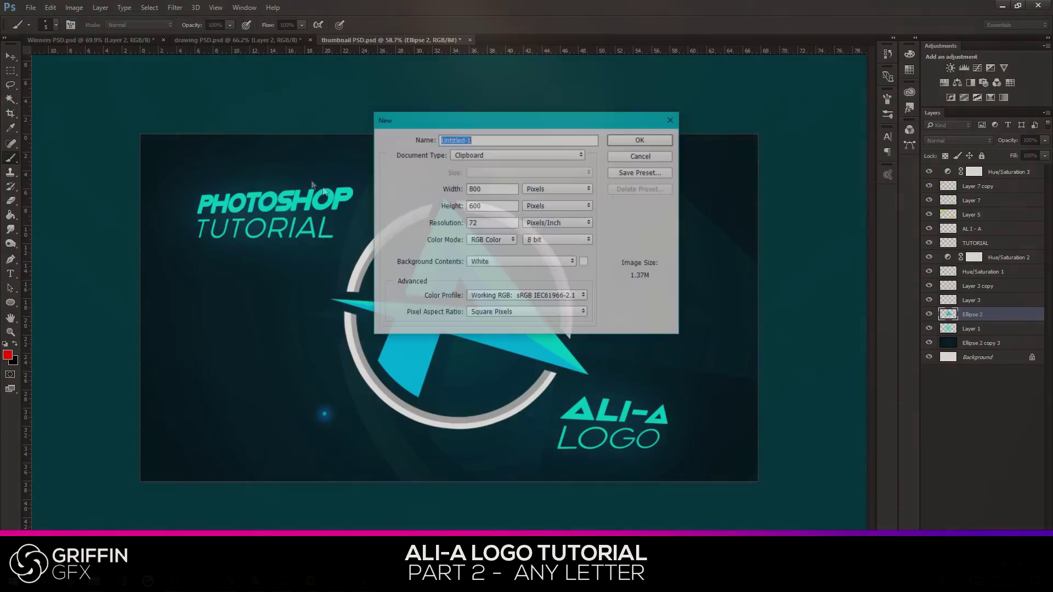
# Set the new document to 1920 × 1080 pixels and create it.
pyautogui.press('Tab')
pyautogui.press('Tab')
pyautogui.write('1920')
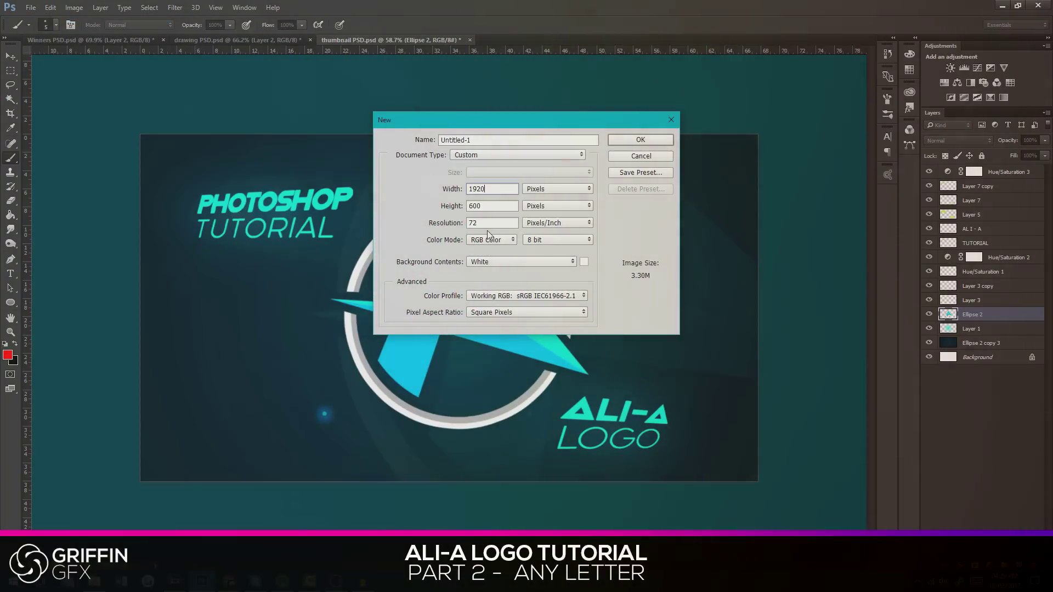
pyautogui.press('Tab')
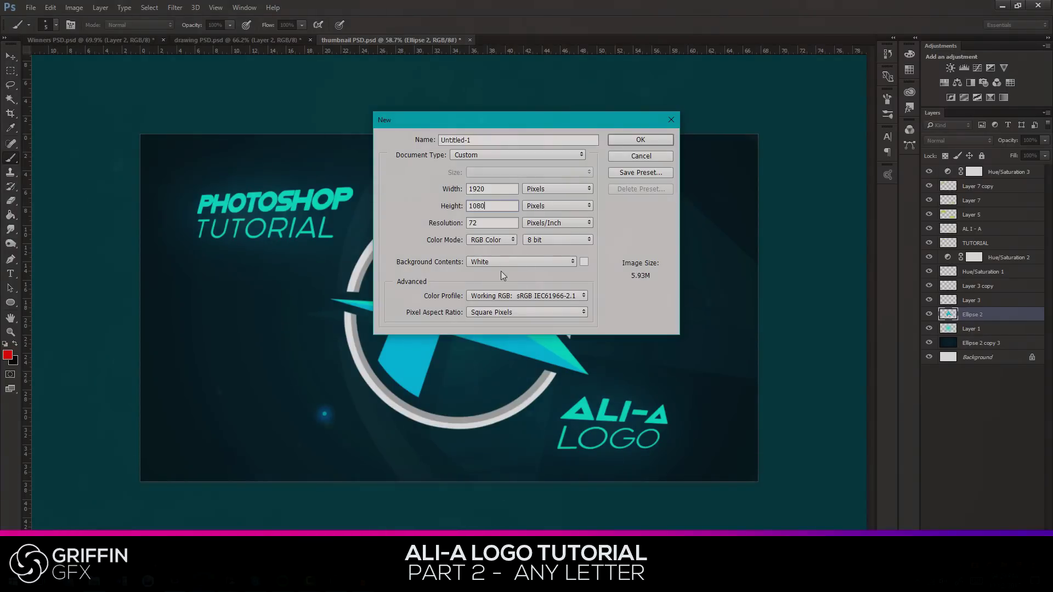
pyautogui.write('1080')
pyautogui.click(637, 141)
pyautogui.click(11, 215)
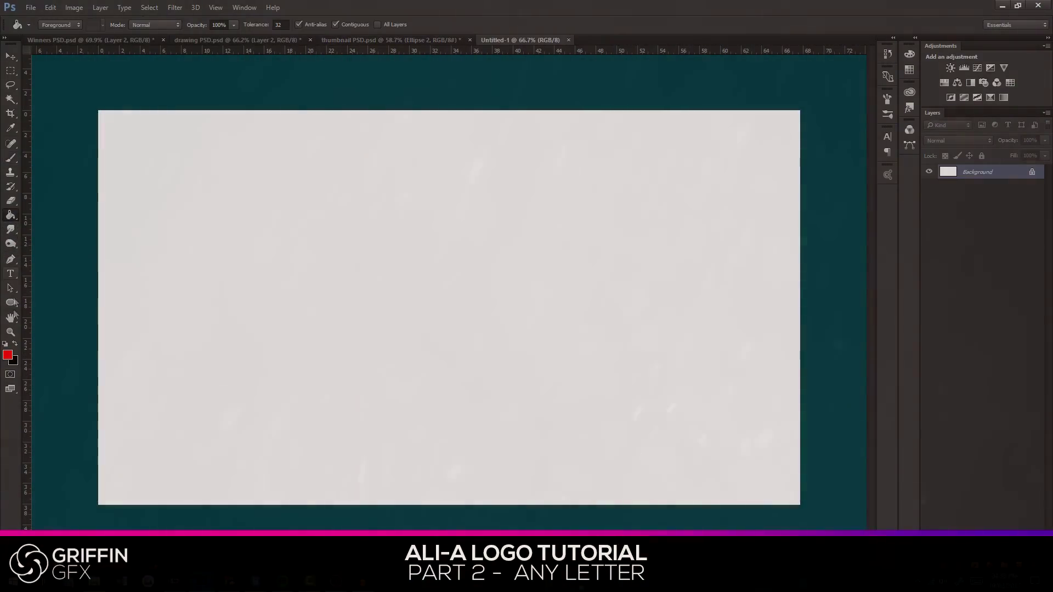
# Set the foreground to pink #ff0060 and fill a new Layer 1 with it across the canvas.
pyautogui.click(8, 356)
pyautogui.click(728, 258)
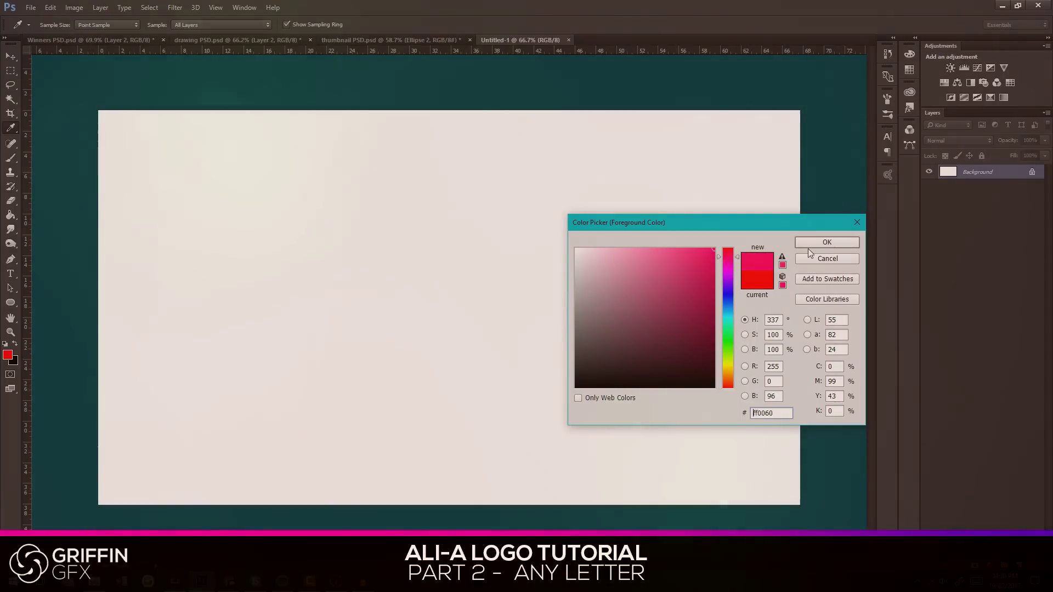
pyautogui.click(805, 244)
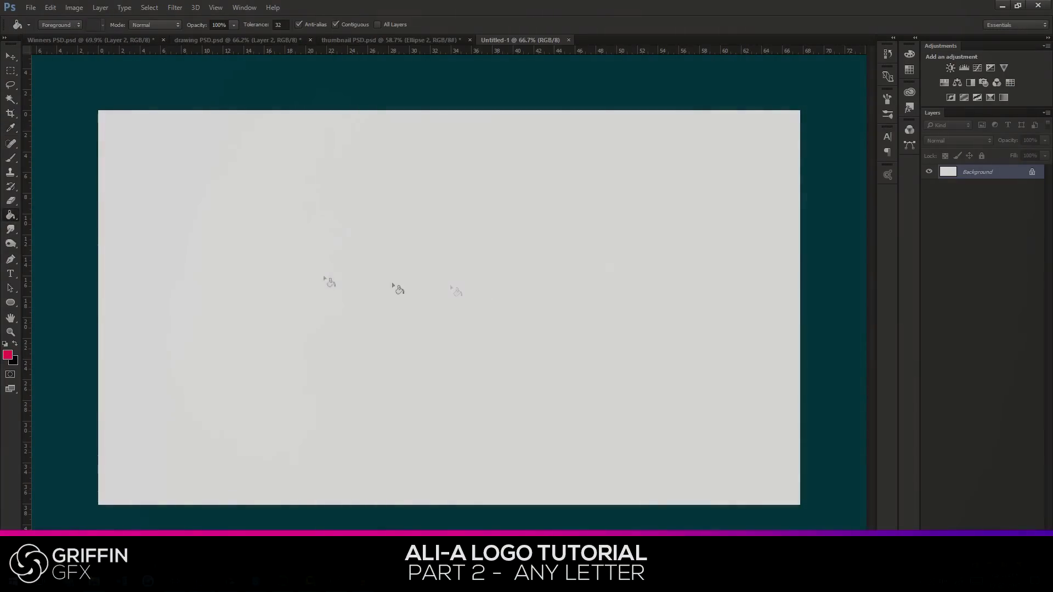
pyautogui.hotkey('ctrl', 'shift', 'alt', 'n')
pyautogui.click(615, 288)
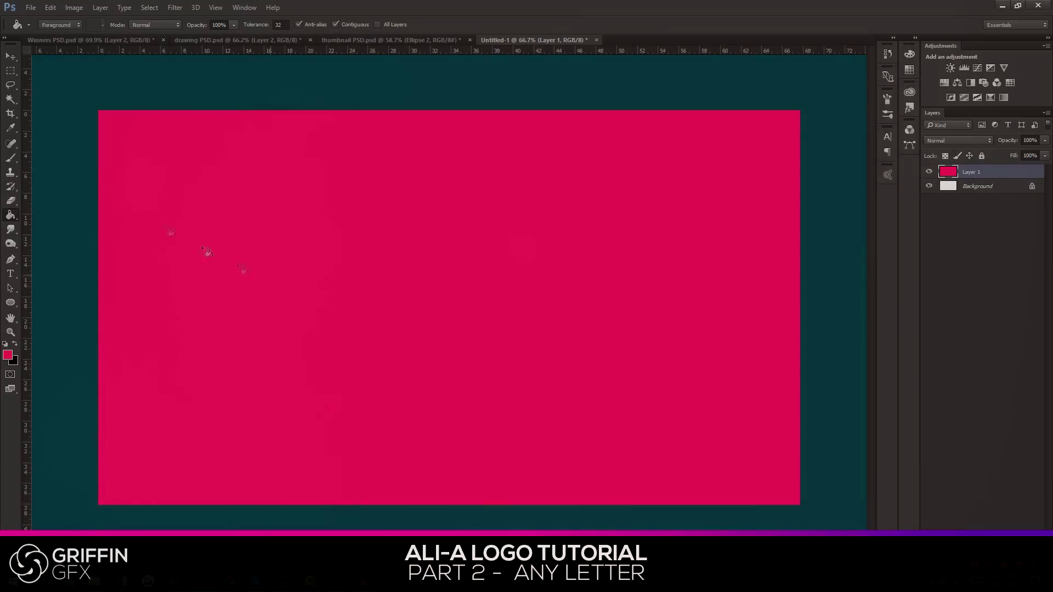
pyautogui.click(11, 113)
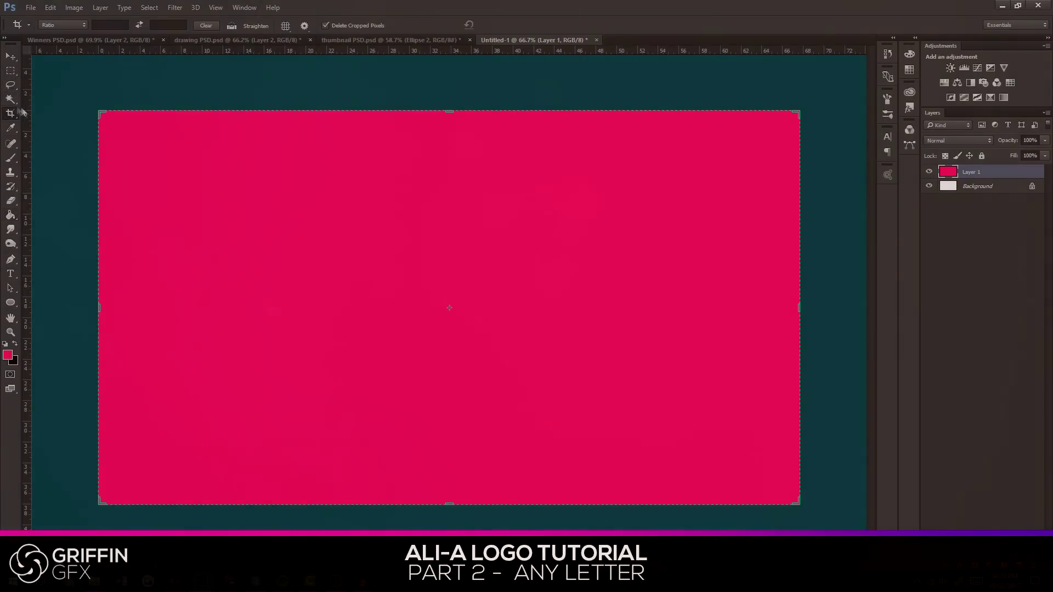
# Extend the canvas beyond the pink layer with the Crop tool.
pyautogui.hotkey('ctrl', '-')
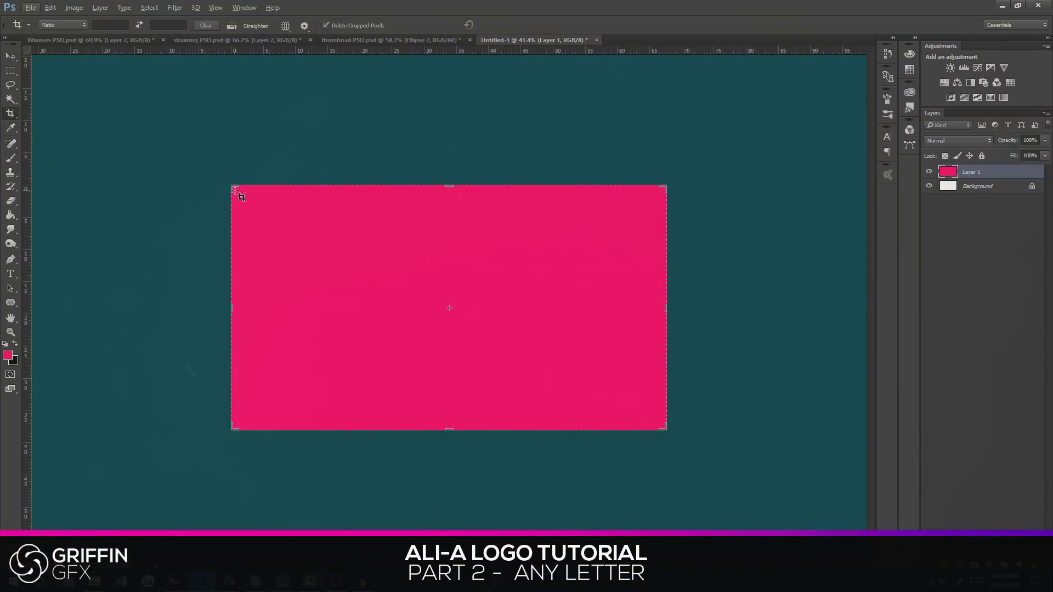
pyautogui.moveTo(235, 190); pyautogui.dragTo(40, 79)
pyautogui.click(11, 57)
pyautogui.click(468, 219)
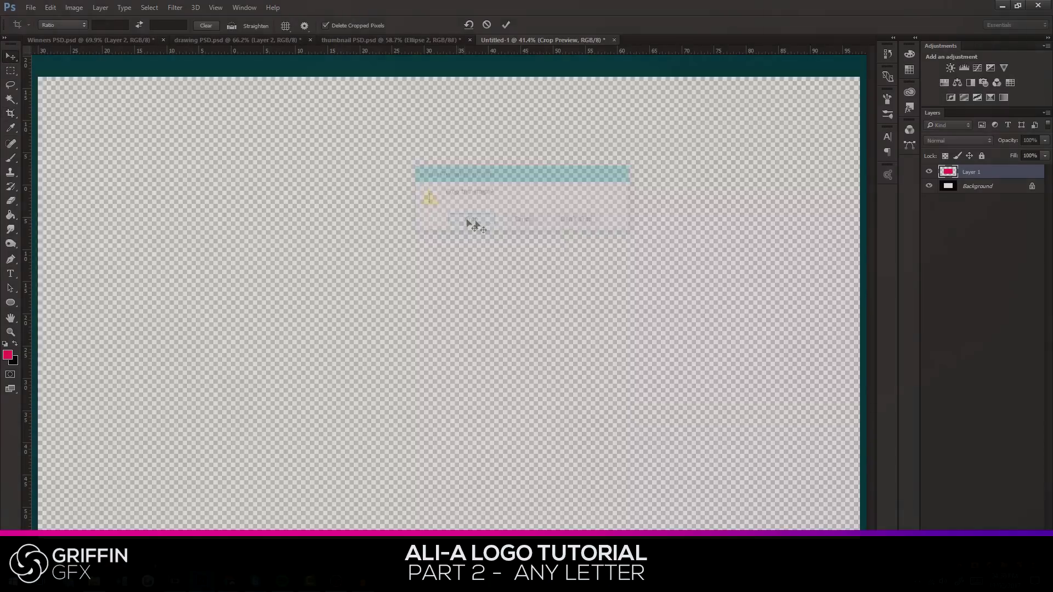
# Scale the pink layer up with Free Transform until it covers the enlarged canvas.
pyautogui.hotkey('ctrl', '-')
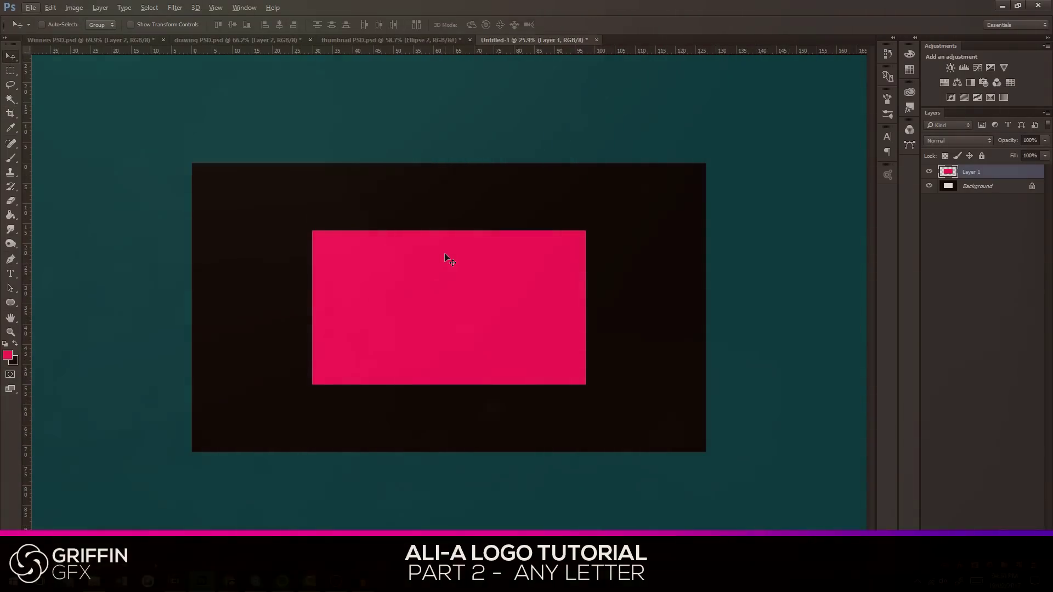
pyautogui.hotkey('ctrl', 't')
pyautogui.moveTo(588, 230); pyautogui.dragTo(723, 186)
pyautogui.press('Return')
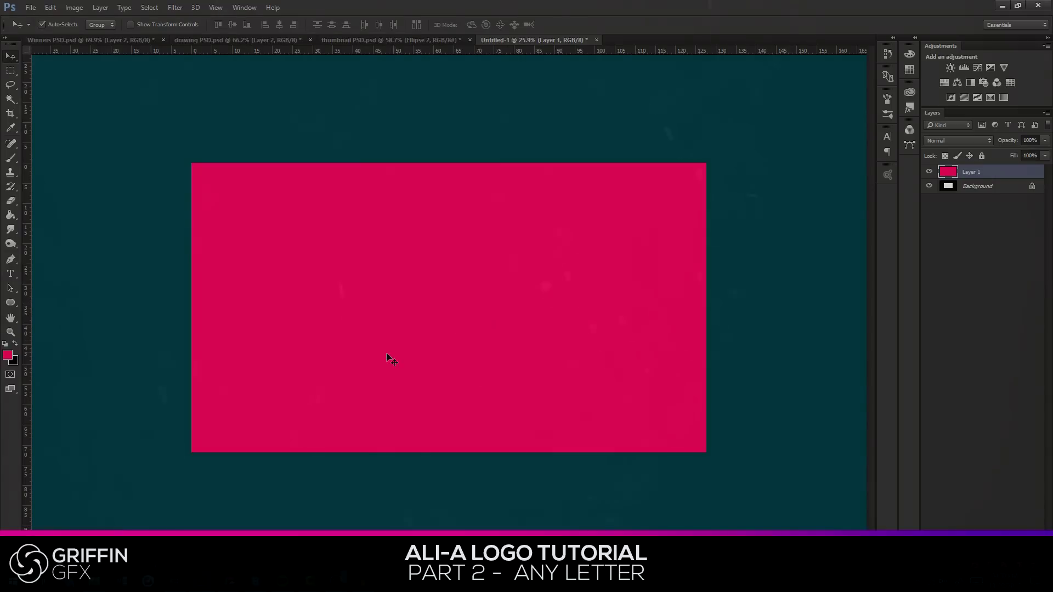
pyautogui.hotkey('ctrl', '+')
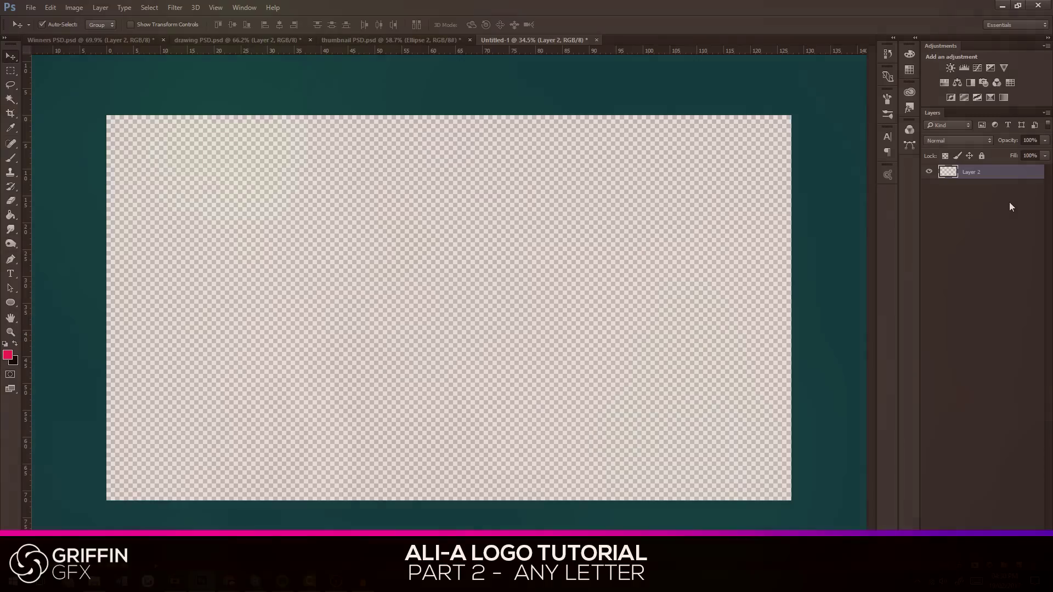
# Fill the empty Layer 2 with black using the Paint Bucket.
pyautogui.hotkey('ctrl', '-')
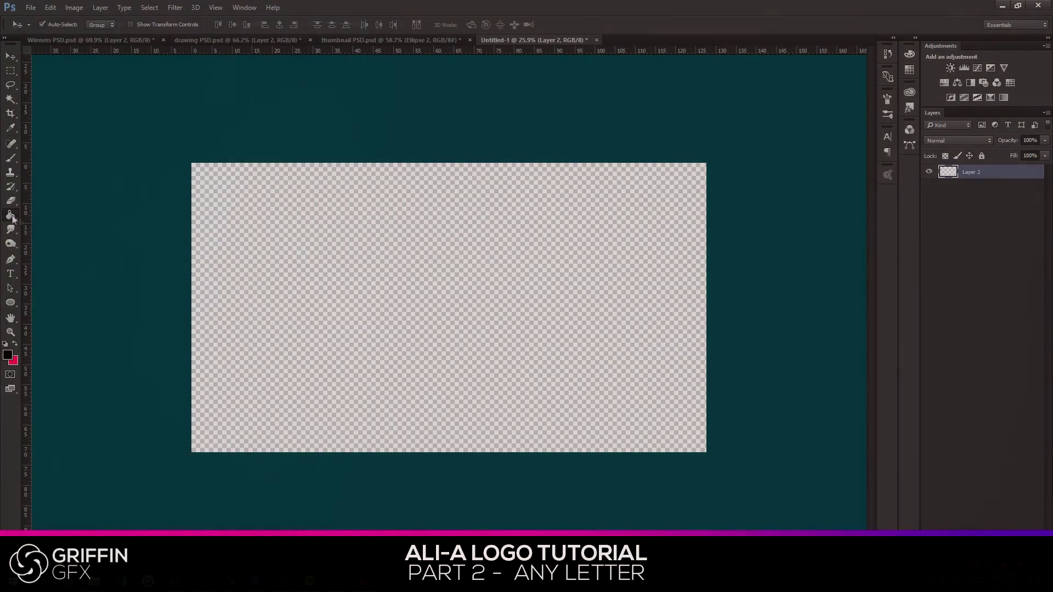
pyautogui.click(10, 215)
pyautogui.click(407, 314)
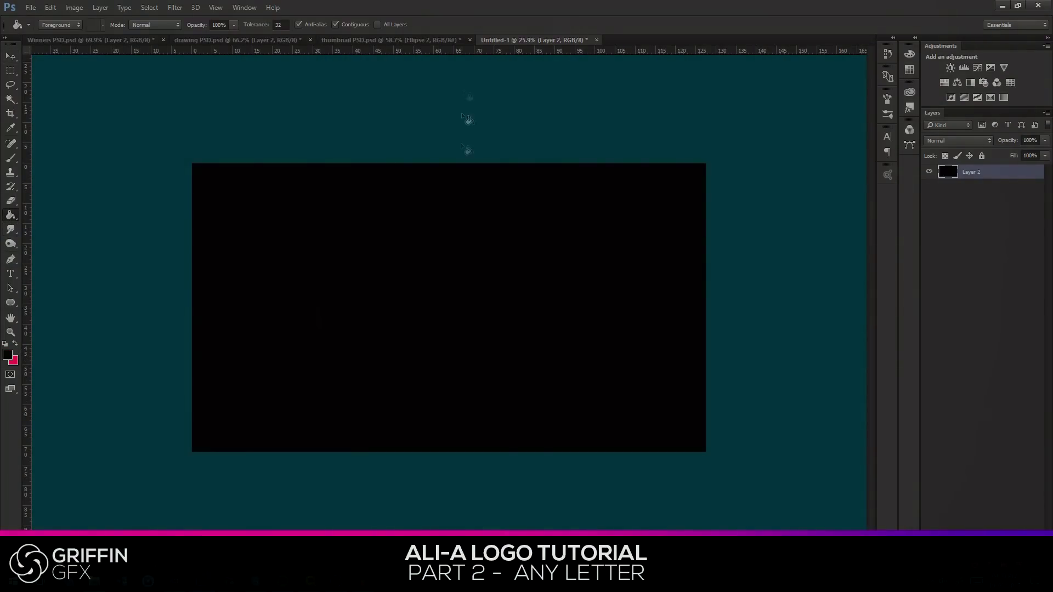
# Bring the Ali-A logo in from the thumbnail PSD and enlarge it beyond the canvas edges.
pyautogui.click(439, 40)
pyautogui.press('v')
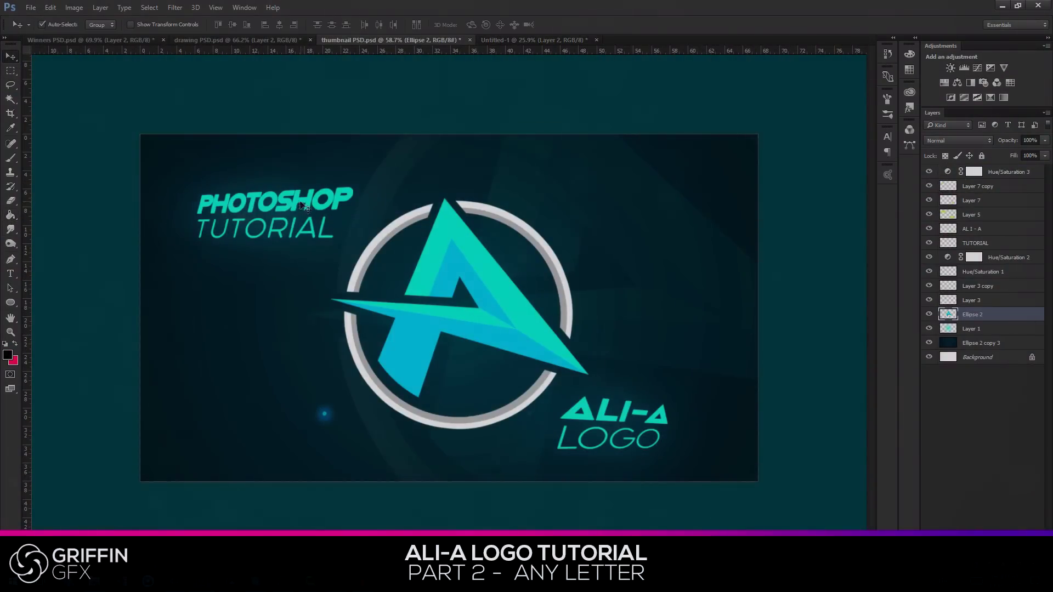
pyautogui.moveTo(453, 260); pyautogui.dragTo(483, 255)
pyautogui.hotkey('ctrl', 't')
pyautogui.moveTo(532, 221); pyautogui.dragTo(659, 250)
pyautogui.press('Return')
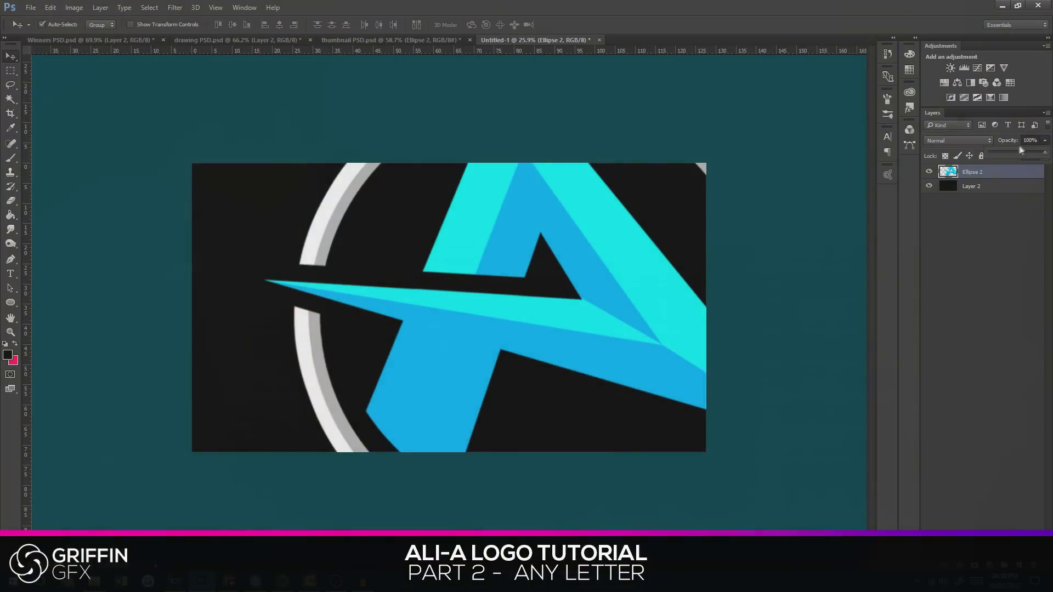
# Set the Ellipse 2 logo layer to Overlay blend mode at 16% opacity.
pyautogui.click(1045, 141)
pyautogui.moveTo(999, 153); pyautogui.dragTo(997, 153)
pyautogui.click(946, 140)
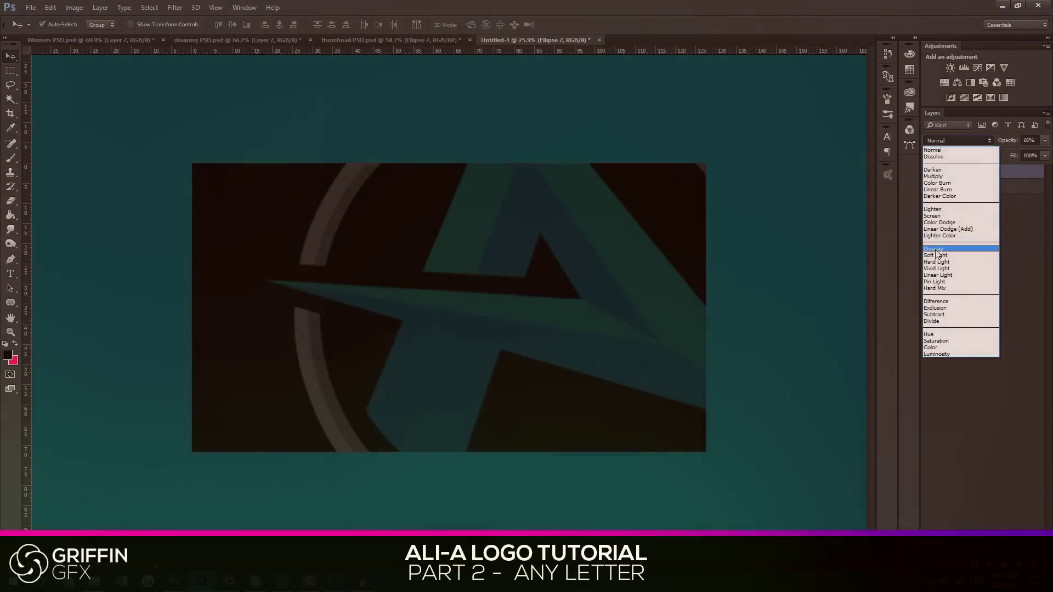
pyautogui.click(936, 250)
pyautogui.click(956, 186)
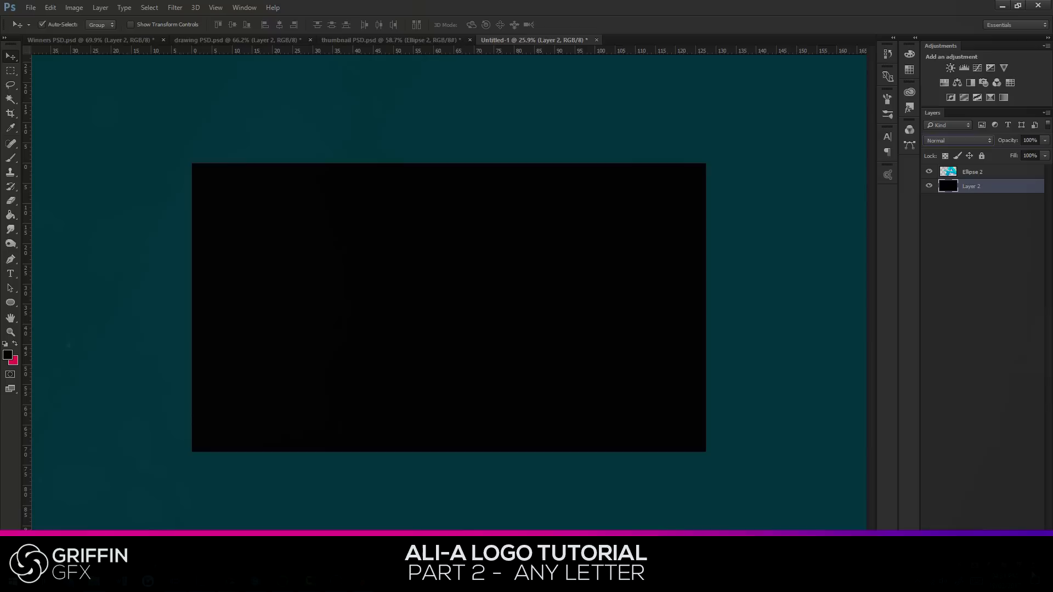
# Add Layer 3 and fill it with dark teal #001f27.
pyautogui.hotkey('ctrl', 'shift', 'alt', 'n')
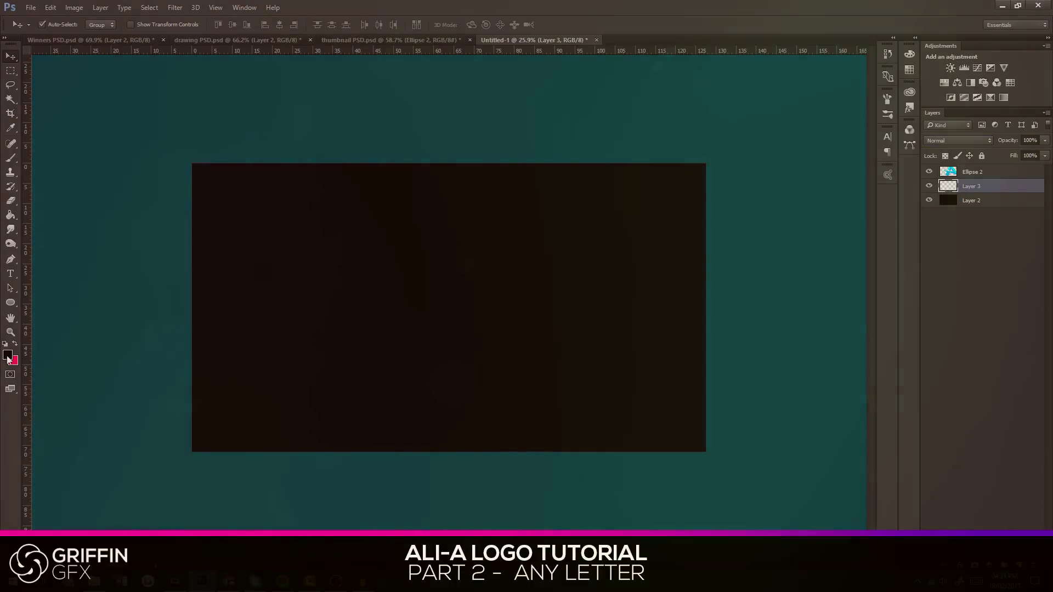
pyautogui.click(8, 355)
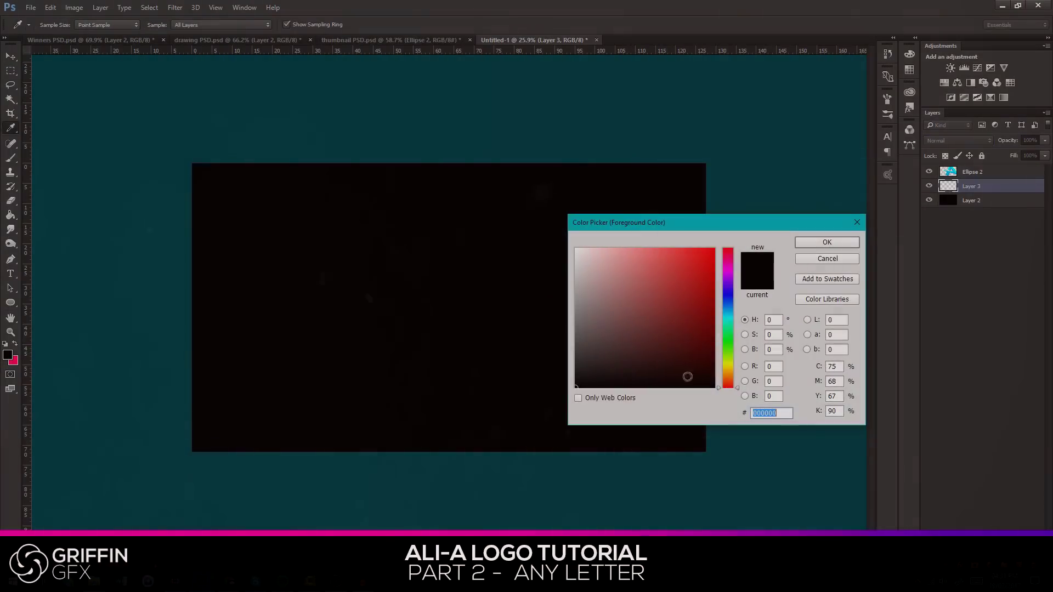
pyautogui.moveTo(729, 321)
pyautogui.mouseDown()
pyautogui.moveTo(730, 304)
pyautogui.moveTo(727, 314)
pyautogui.mouseUp()
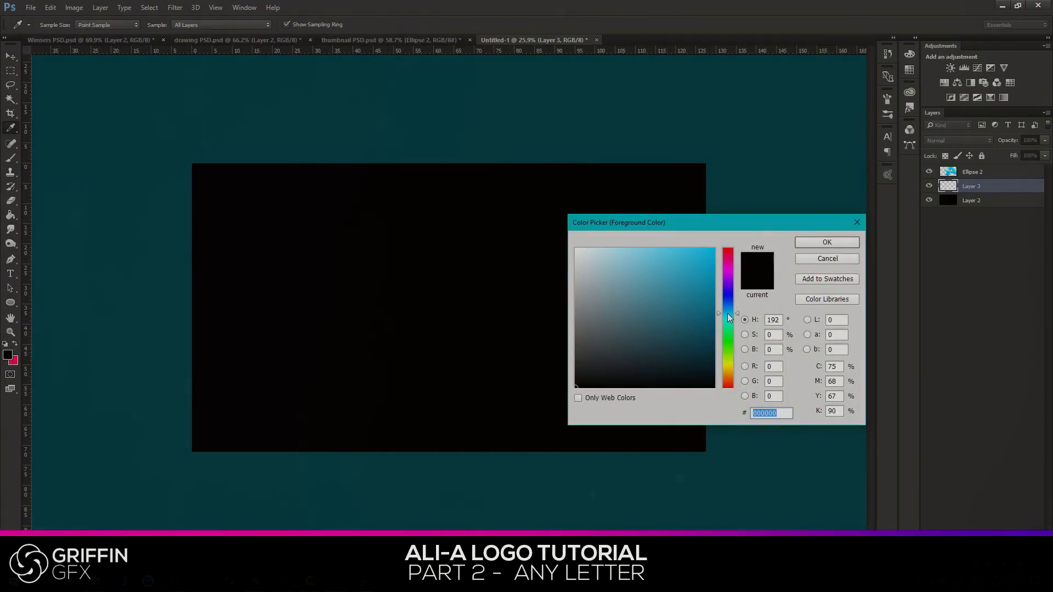
pyautogui.click(714, 347)
pyautogui.press('Return')
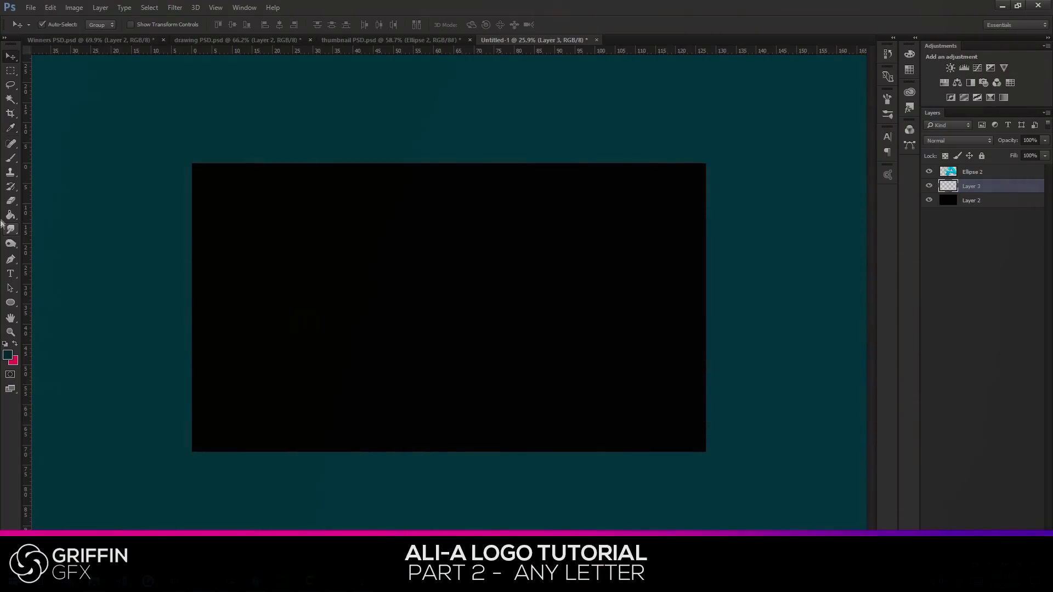
pyautogui.click(10, 215)
pyautogui.click(294, 282)
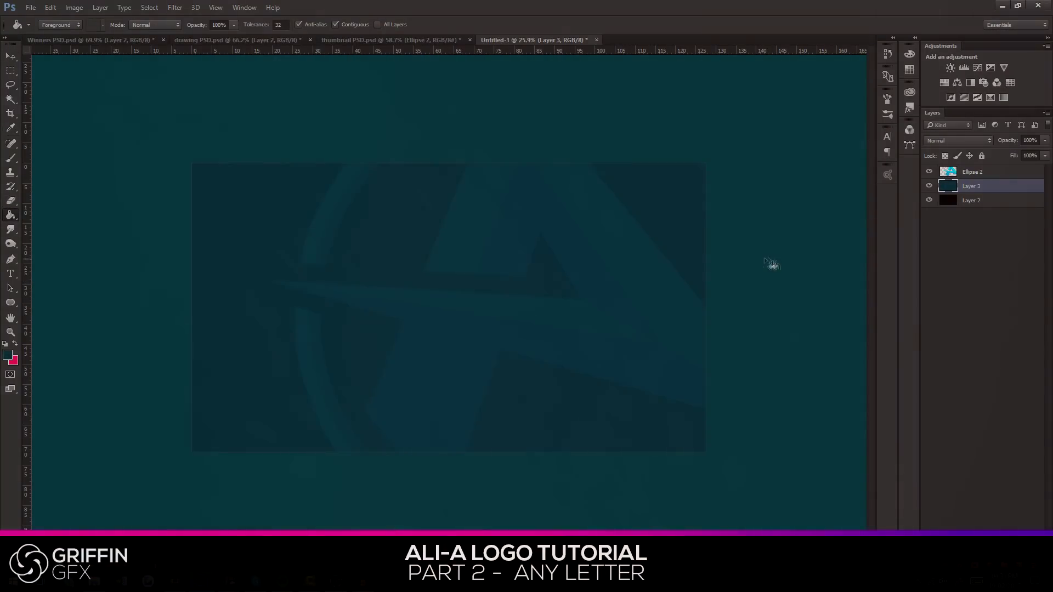
pyautogui.click(6, 358)
pyautogui.click(713, 366)
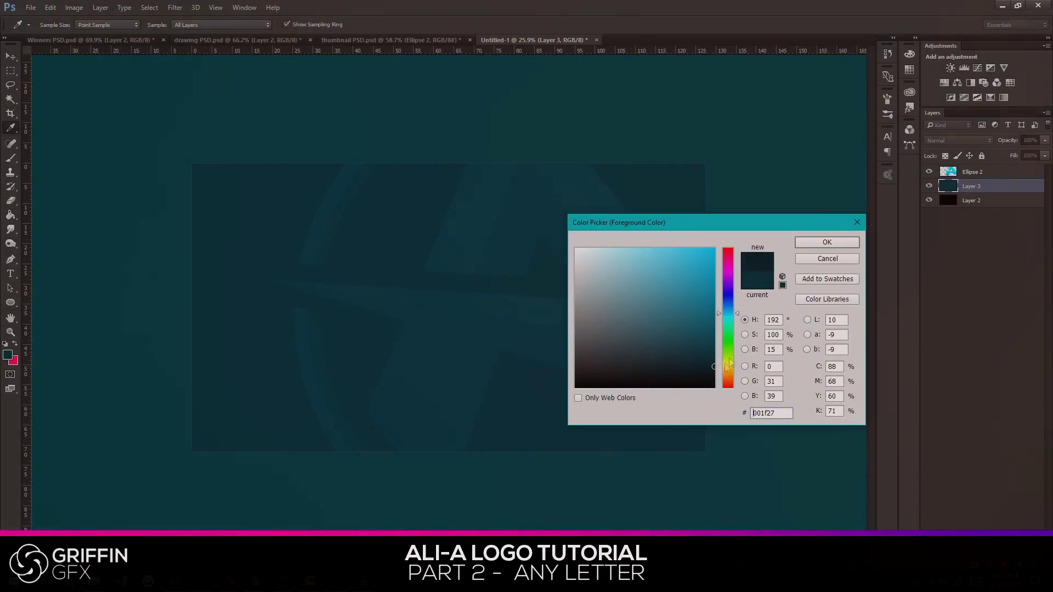
pyautogui.click(806, 244)
pyautogui.click(595, 406)
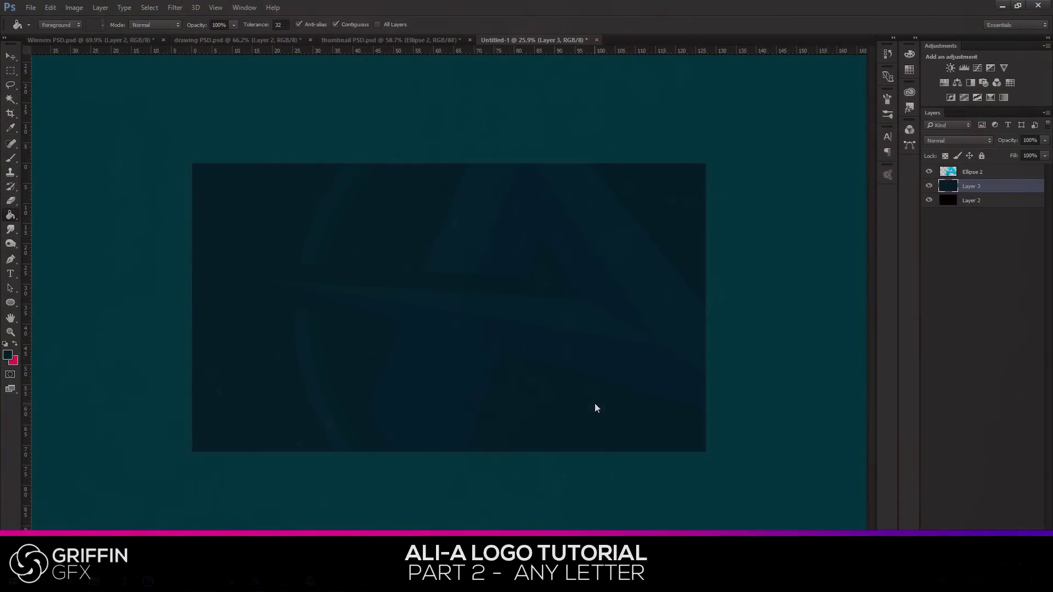
# Raise Ellipse 2's opacity to about 30% and nudge it slightly to the right.
pyautogui.click(968, 171)
pyautogui.moveTo(1002, 151); pyautogui.dragTo(1009, 149)
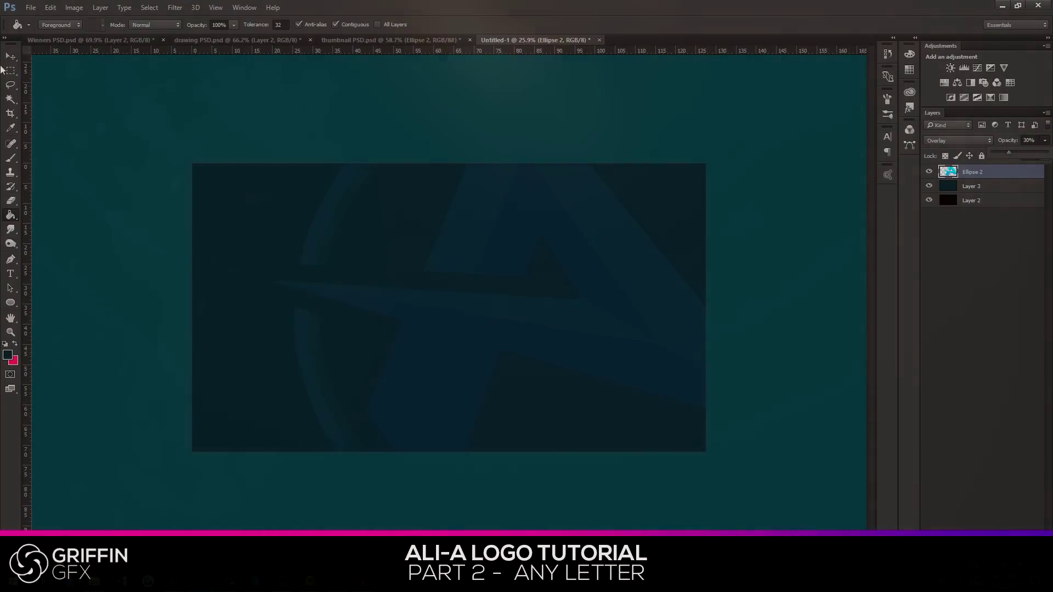
pyautogui.press('v')
pyautogui.moveTo(491, 249); pyautogui.dragTo(495, 247)
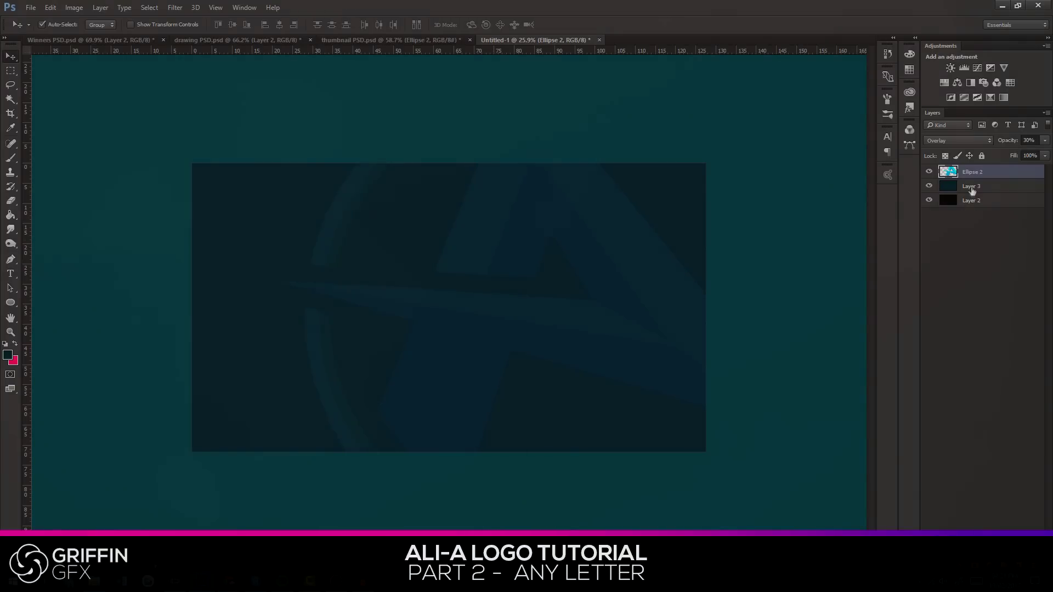
# Hide and reshow Layer 3 to check the logo overlay on its own.
pyautogui.click(972, 189)
pyautogui.click(961, 173)
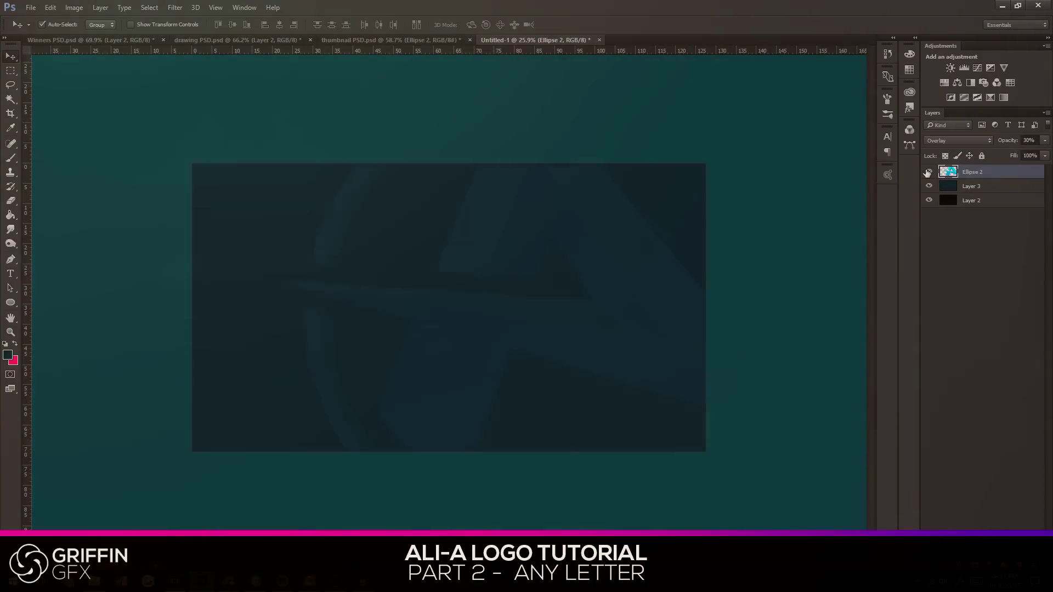
pyautogui.click(930, 186)
pyautogui.click(929, 186)
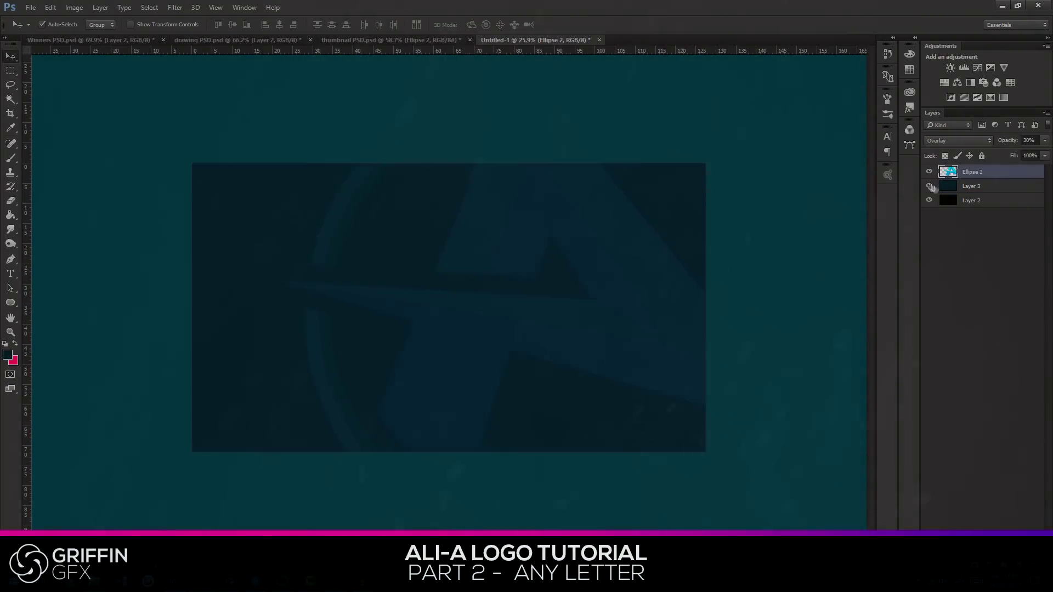
pyautogui.click(987, 190)
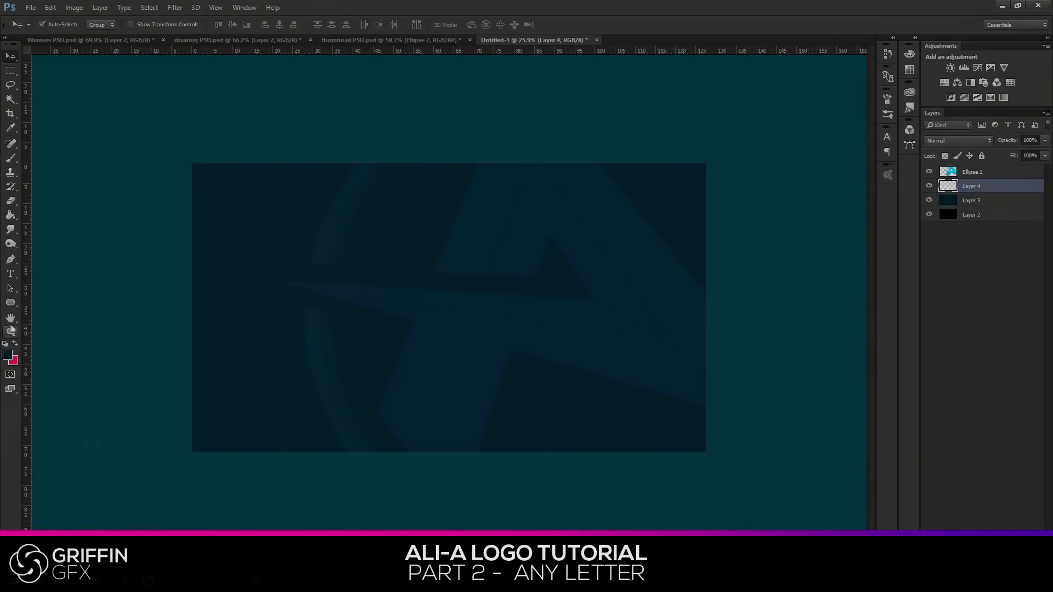
pyautogui.click(8, 356)
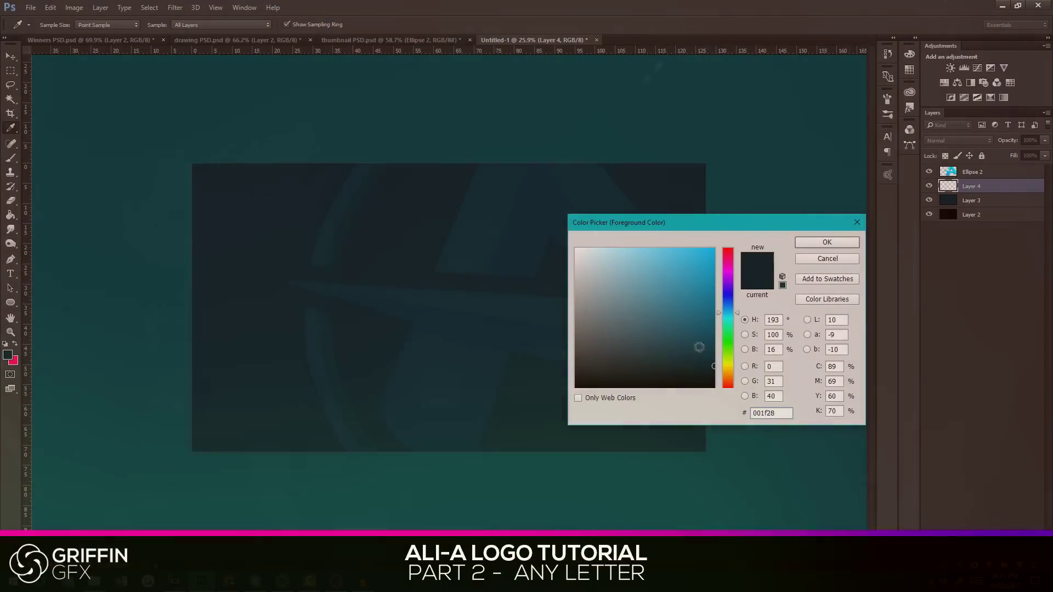
# Set the foreground colour to the lighter dark teal #003b4c.
pyautogui.moveTo(709, 350); pyautogui.dragTo(726, 347)
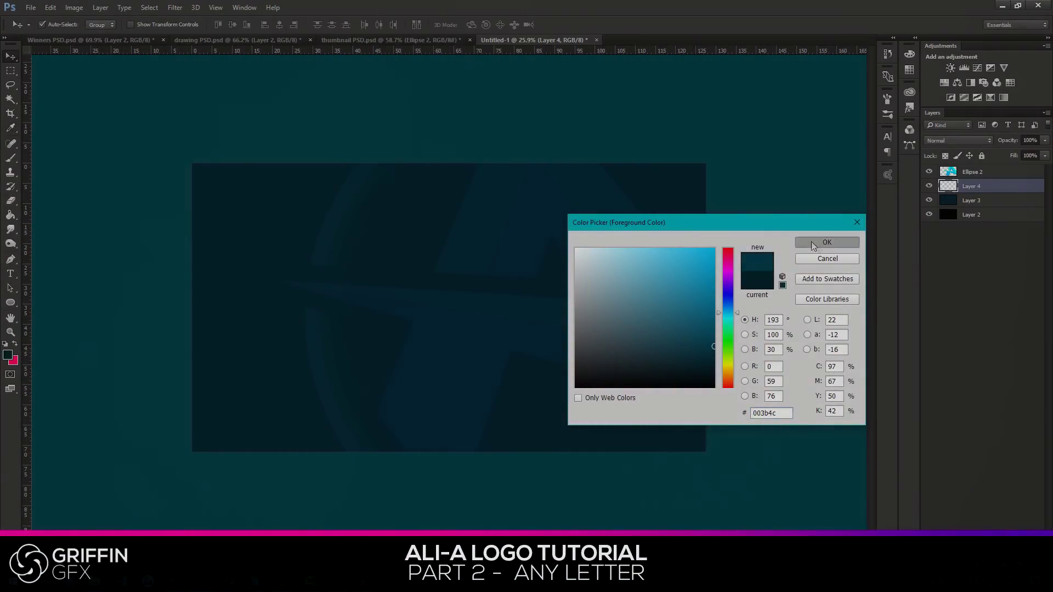
pyautogui.click(826, 243)
pyautogui.press('v')
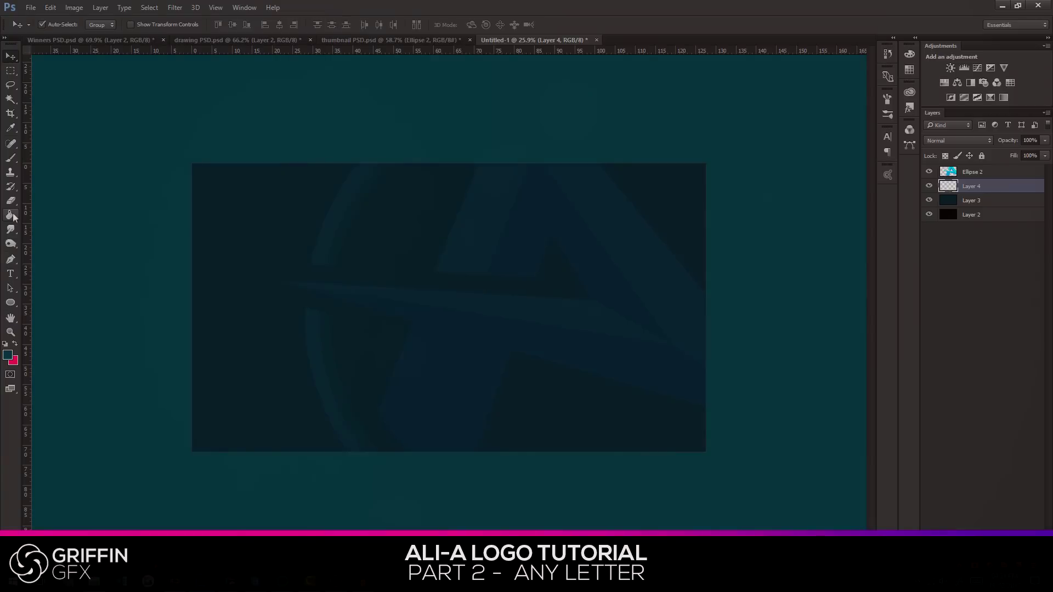
# Pick the Gradient Tool with the foreground-to-transparent preset.
pyautogui.click(10, 216)
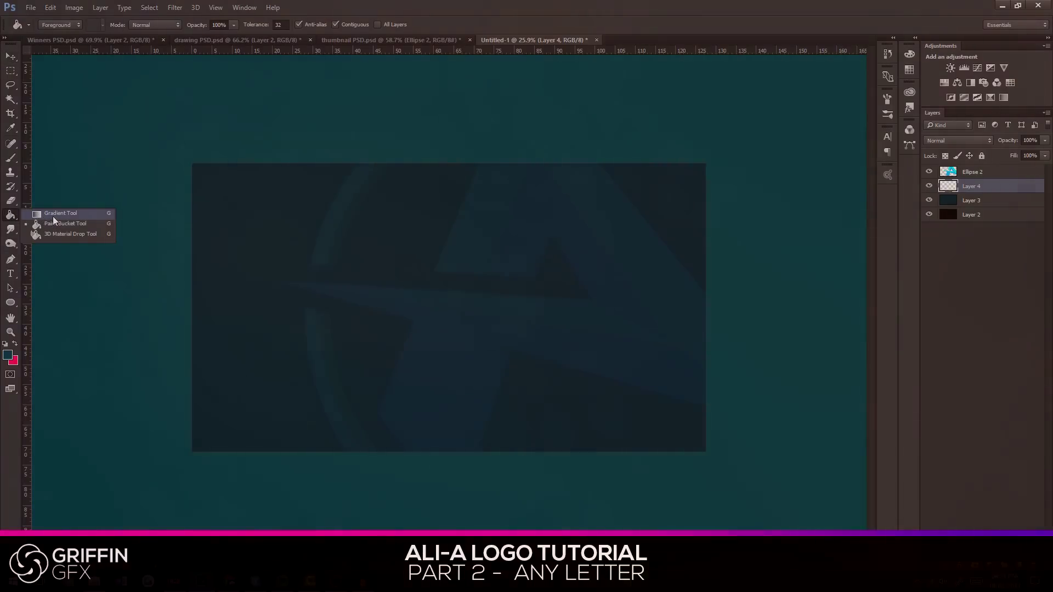
pyautogui.click(52, 215)
pyautogui.click(10, 216)
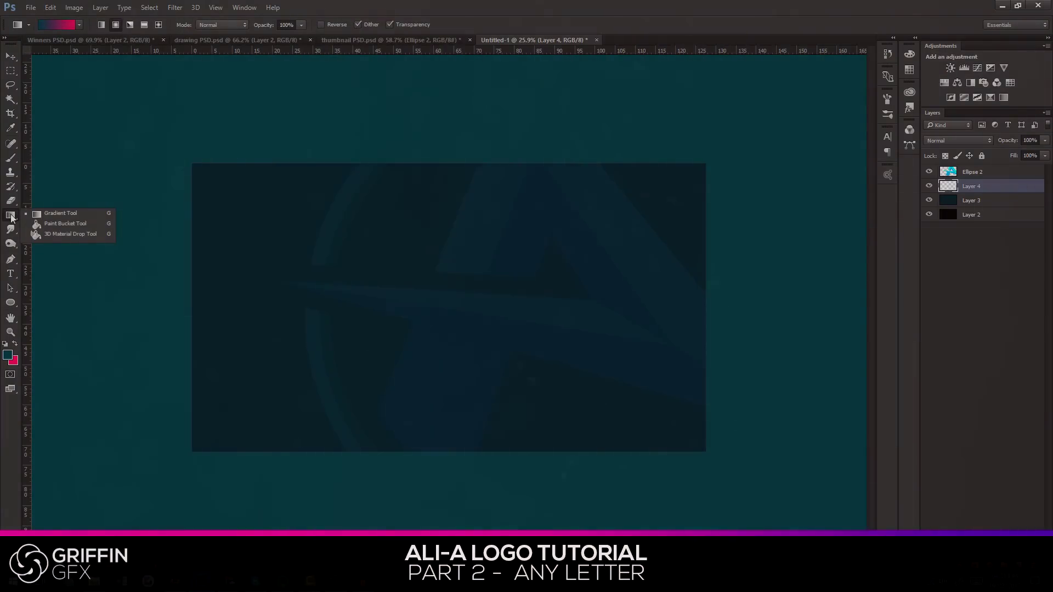
pyautogui.click(36, 215)
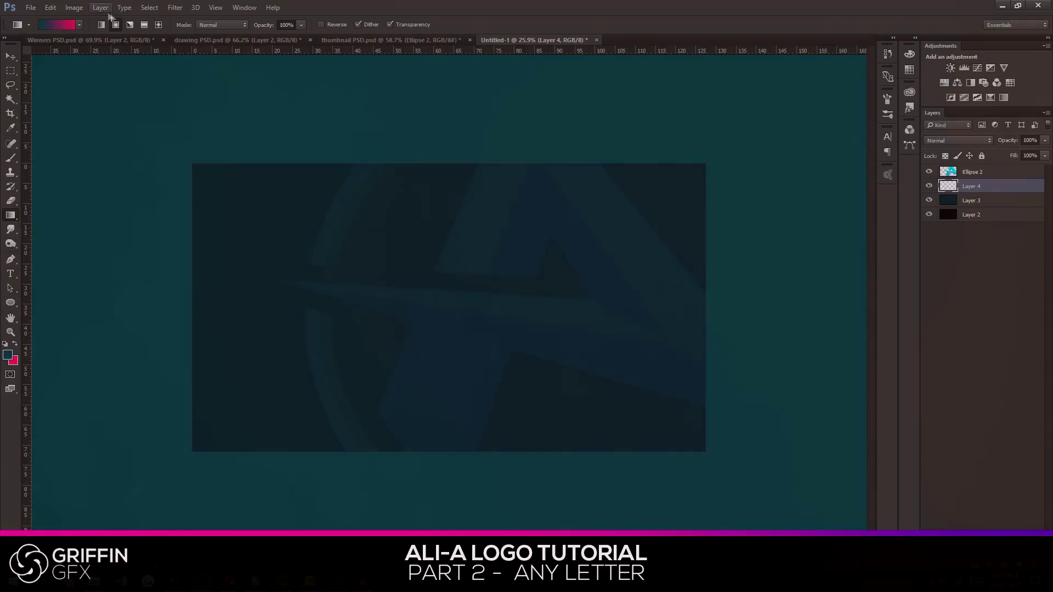
pyautogui.click(79, 24)
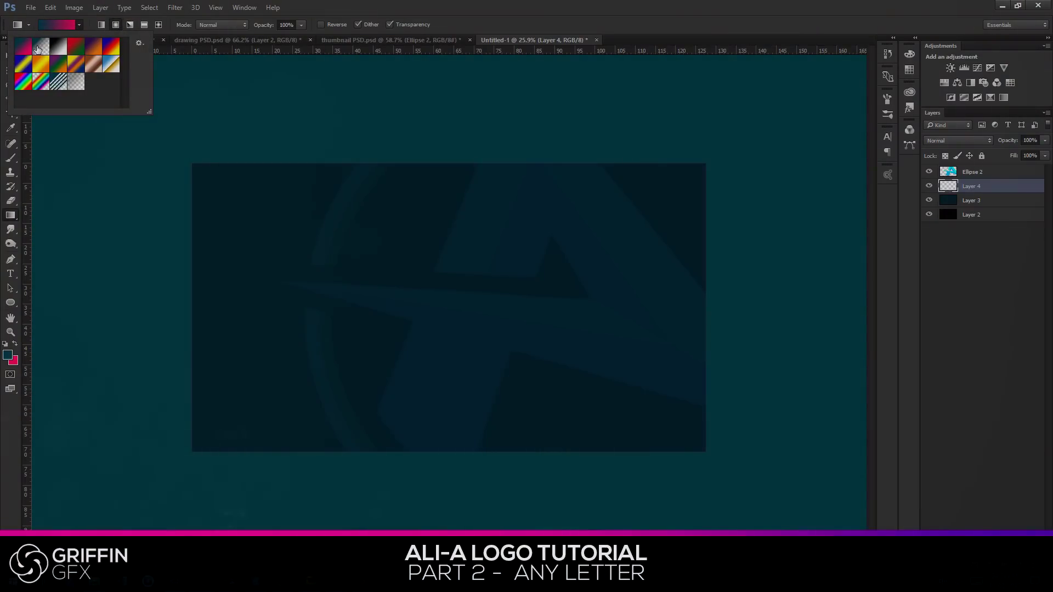
pyautogui.click(37, 49)
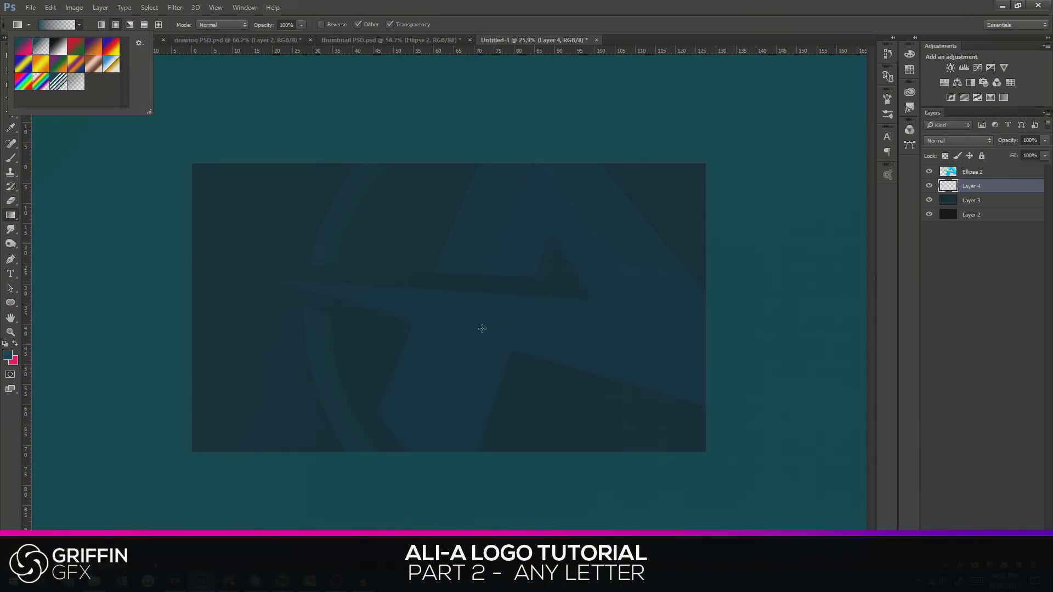
pyautogui.click(486, 334)
# Show the rulers and place a horizontal guide across the canvas middle.
pyautogui.click(10, 57)
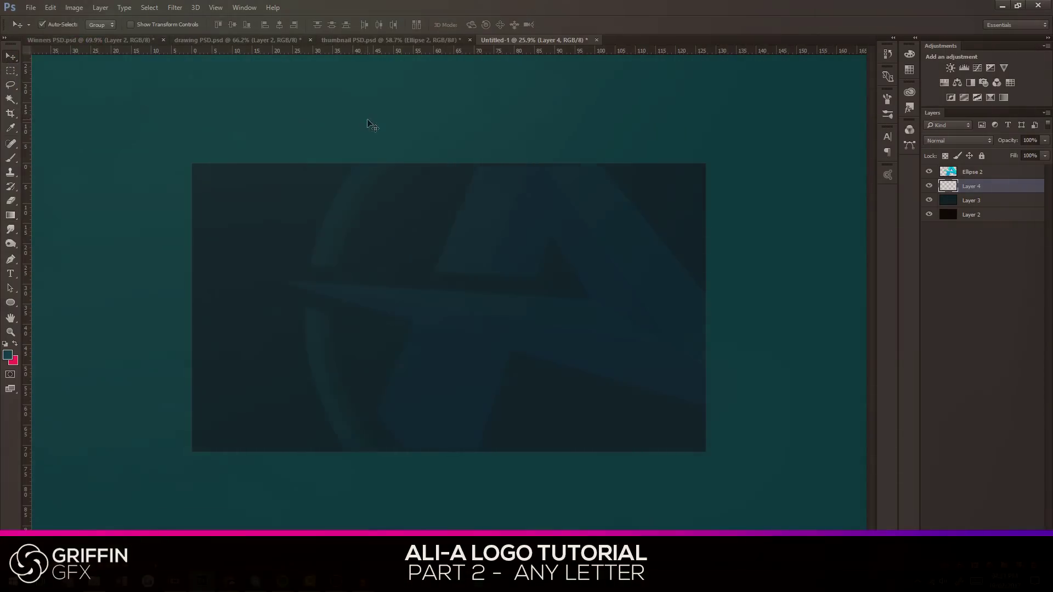
pyautogui.hotkey('ctrl', 'r')
pyautogui.hotkey('ctrl', 'r')
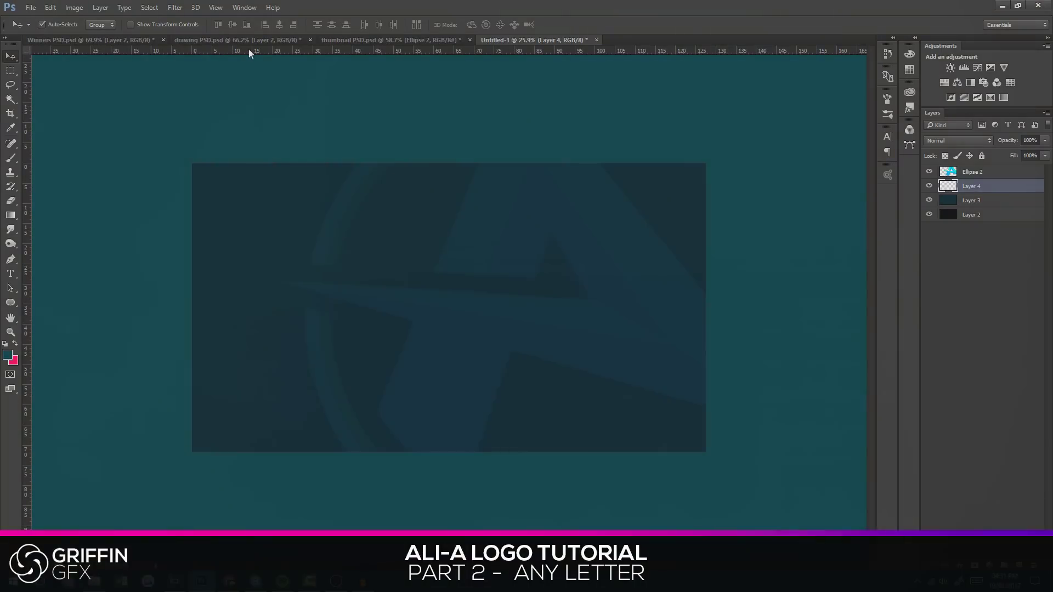
pyautogui.moveTo(248, 49); pyautogui.dragTo(354, 307)
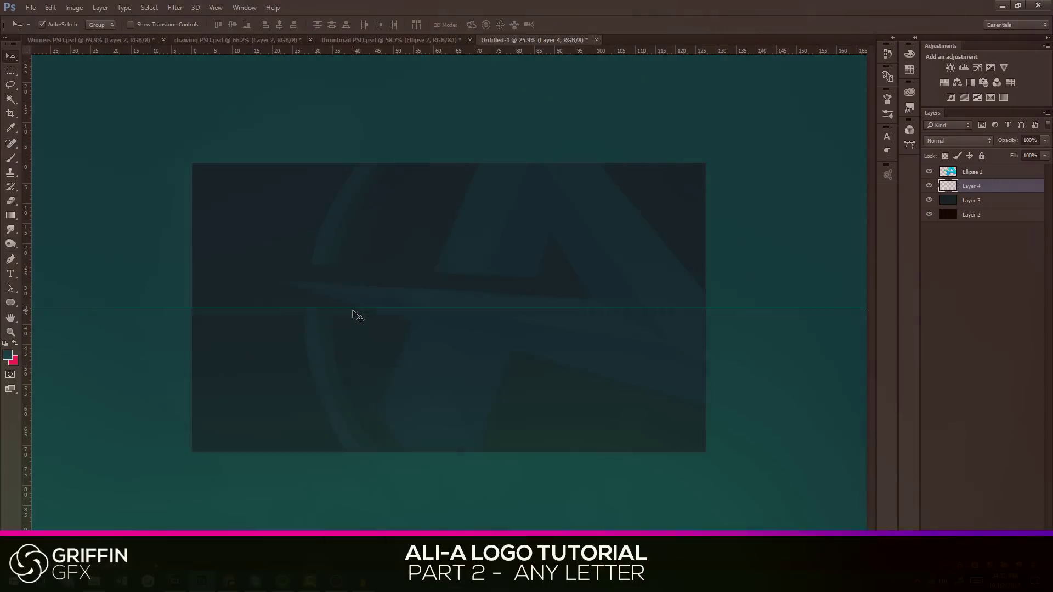
# With Layer 4 active, place a vertical guide at the canvas centre.
pyautogui.click(928, 176)
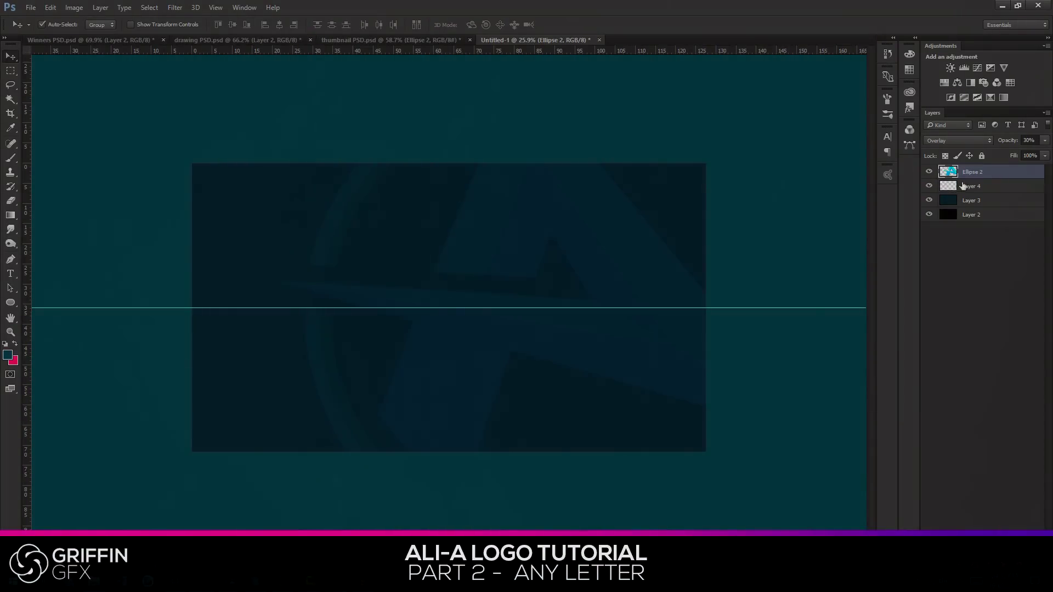
pyautogui.click(965, 188)
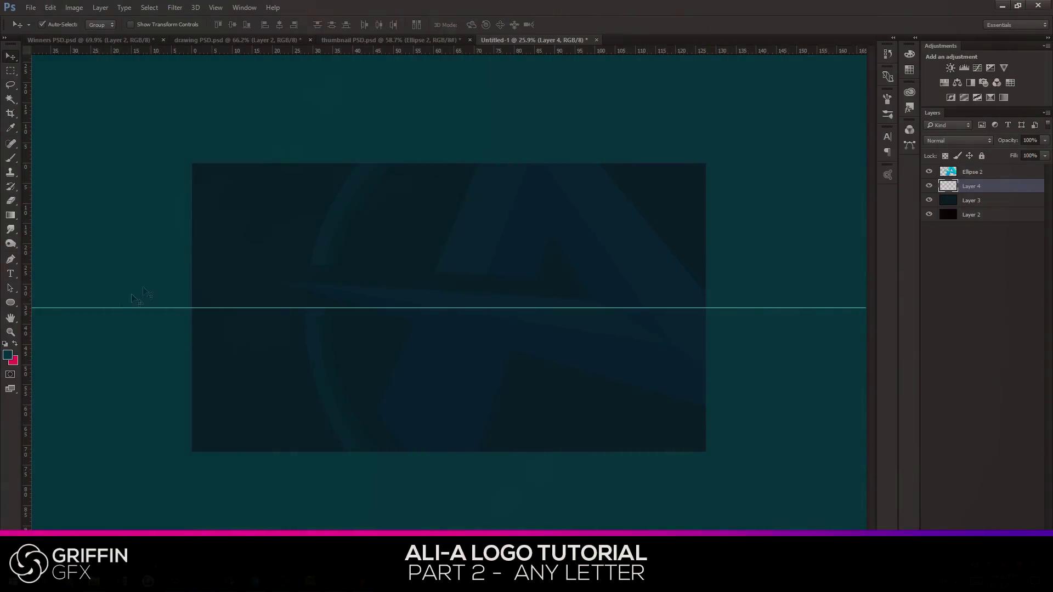
pyautogui.moveTo(31, 318); pyautogui.dragTo(454, 304)
pyautogui.moveTo(454, 303); pyautogui.dragTo(448, 305)
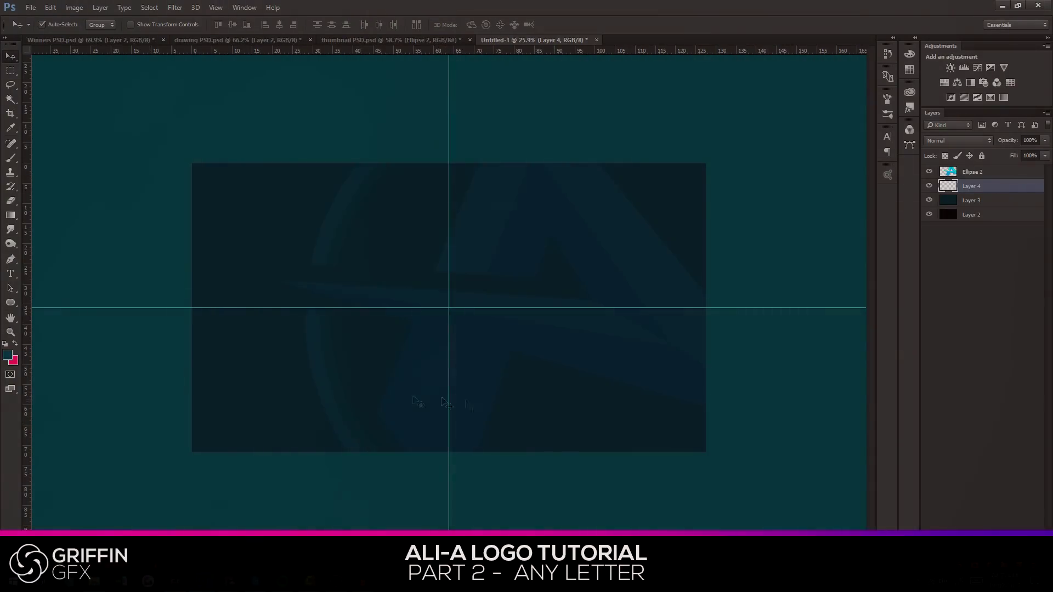
# Draw a radial teal glow outward from the canvas centre and hide the guides.
pyautogui.click(11, 216)
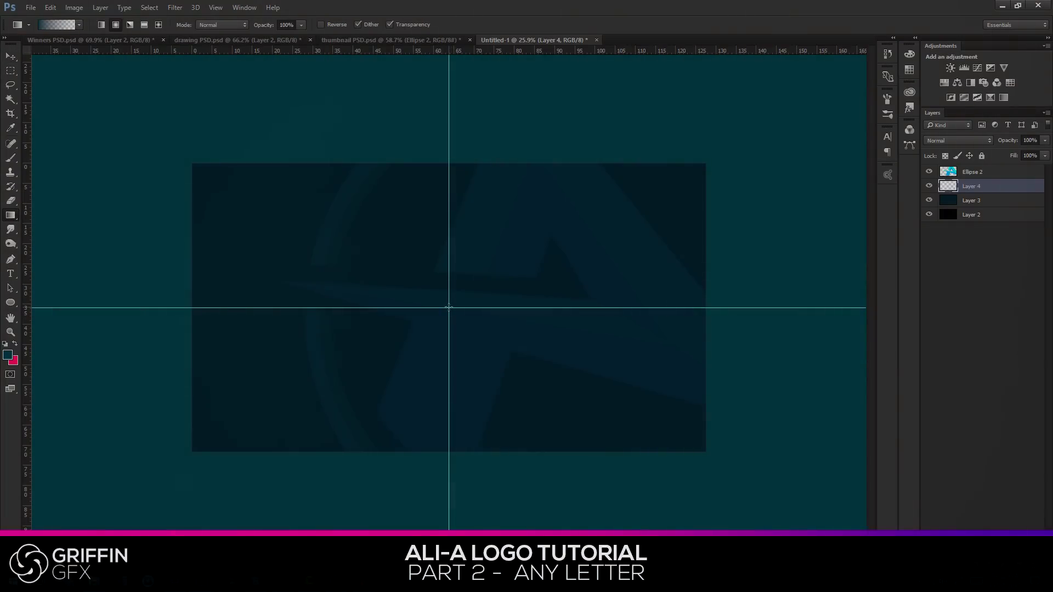
pyautogui.moveTo(567, 430); pyautogui.dragTo(600, 459)
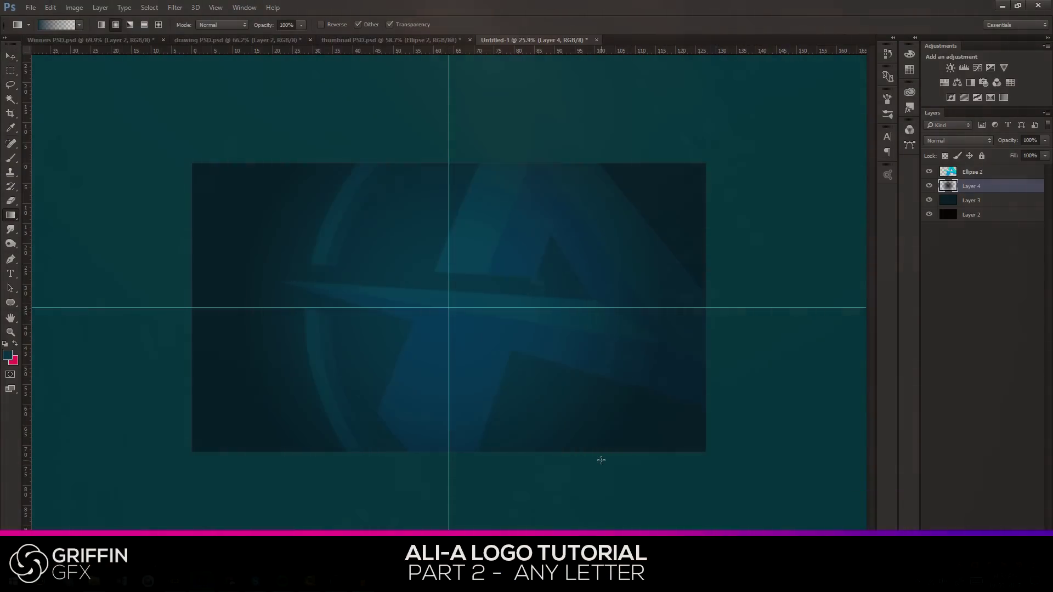
pyautogui.hotkey('ctrl', 'h')
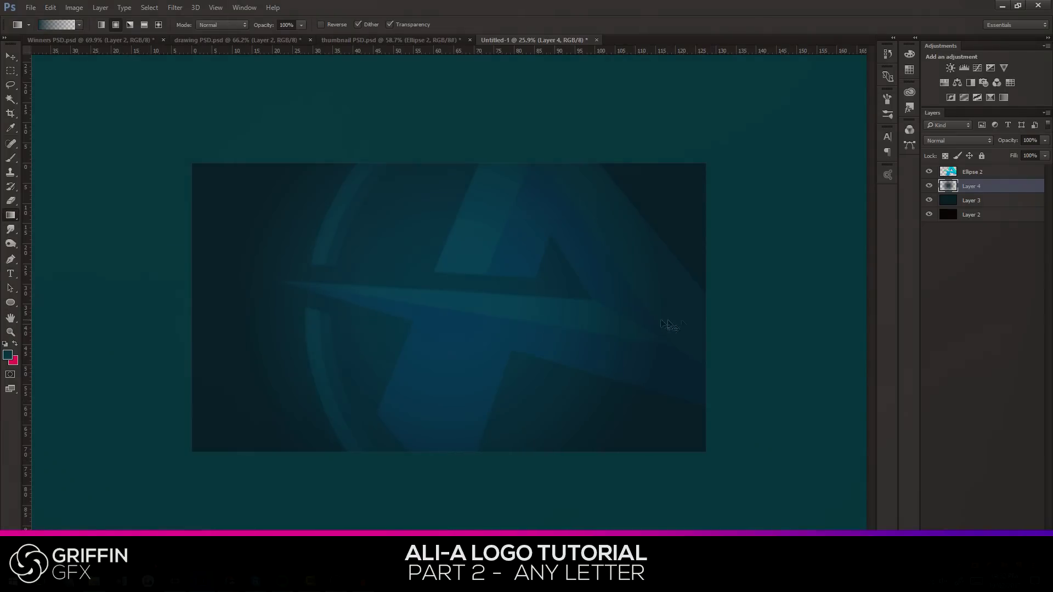
# Enlarge the glow to 136%, shift it slightly right, and commit the transform.
pyautogui.hotkey('ctrl', 't')
pyautogui.hotkey('ctrl', '-')
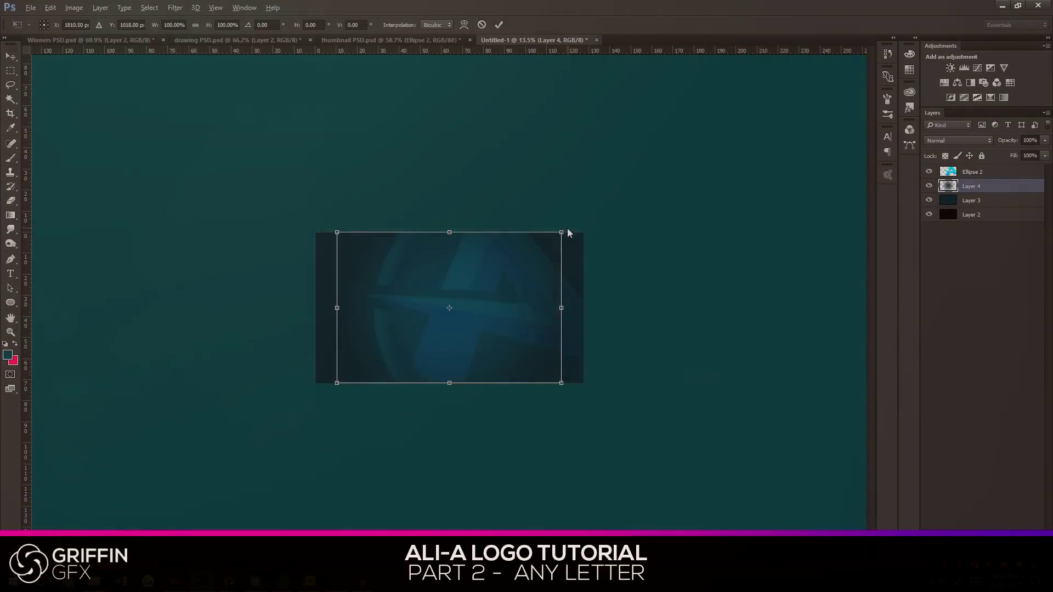
pyautogui.moveTo(561, 233); pyautogui.dragTo(576, 272)
pyautogui.press('Return')
pyautogui.press('g')
pyautogui.hotkey('ctrl', '+')
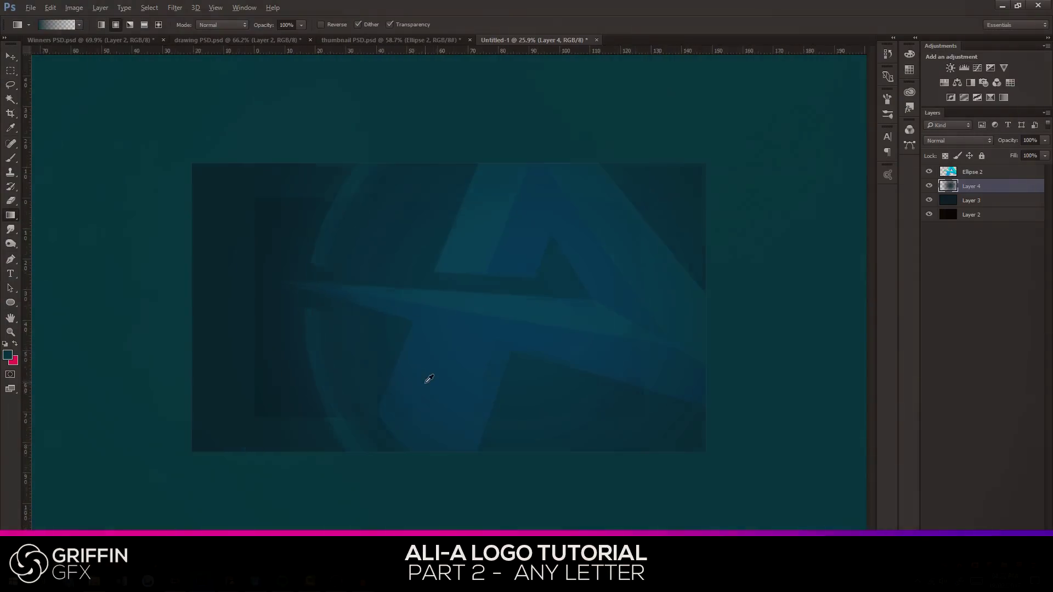
pyautogui.click(10, 58)
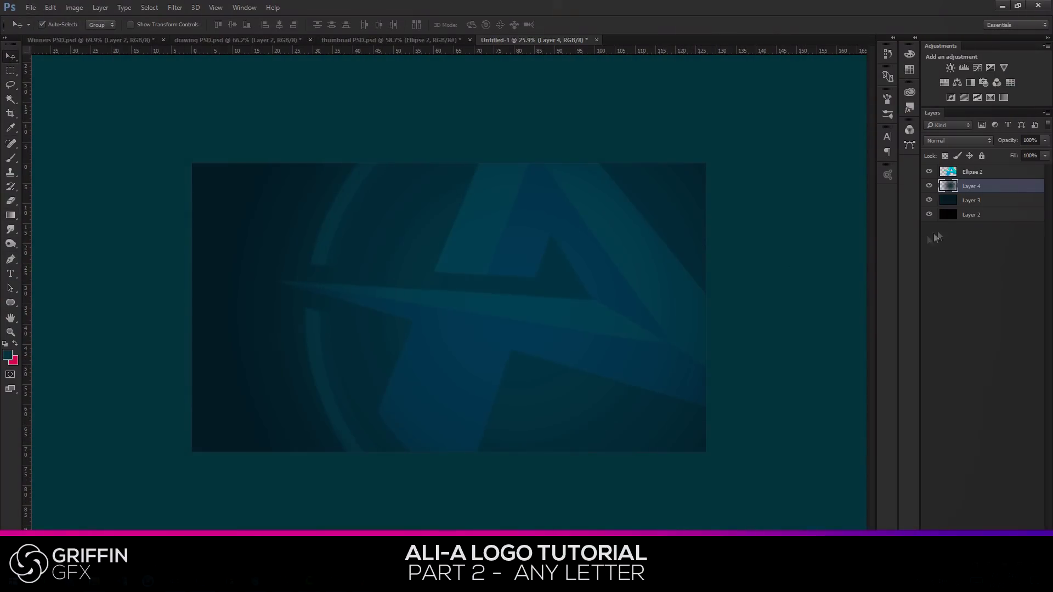
pyautogui.click(980, 173)
# Fade the logo overlay to 16% and add Hue/Saturation with lightness -20, hue toward purple.
pyautogui.moveTo(1024, 151); pyautogui.dragTo(1000, 151)
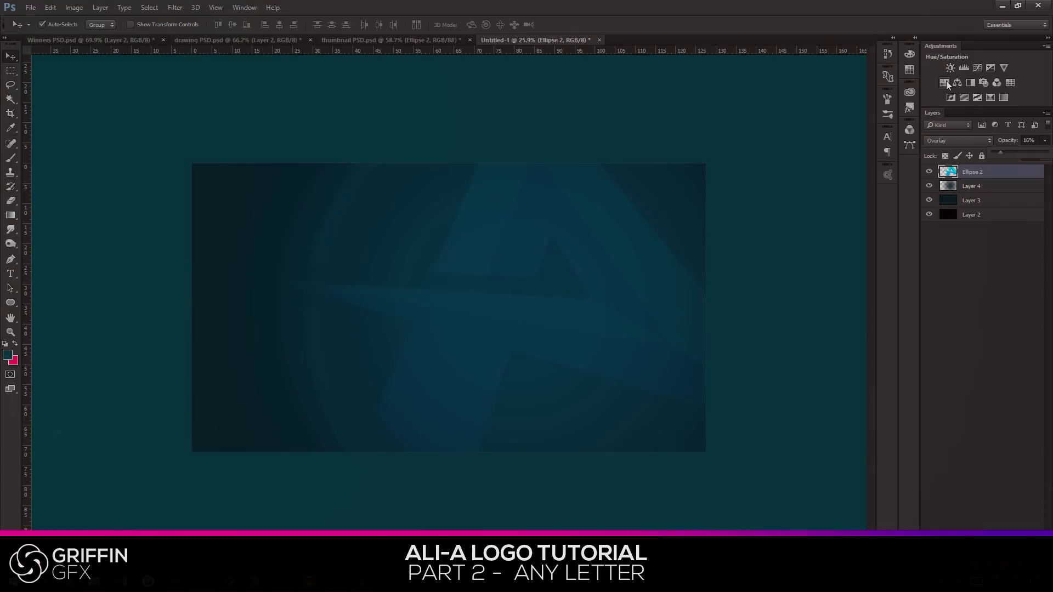
pyautogui.click(945, 83)
pyautogui.moveTo(582, 254); pyautogui.dragTo(740, 235)
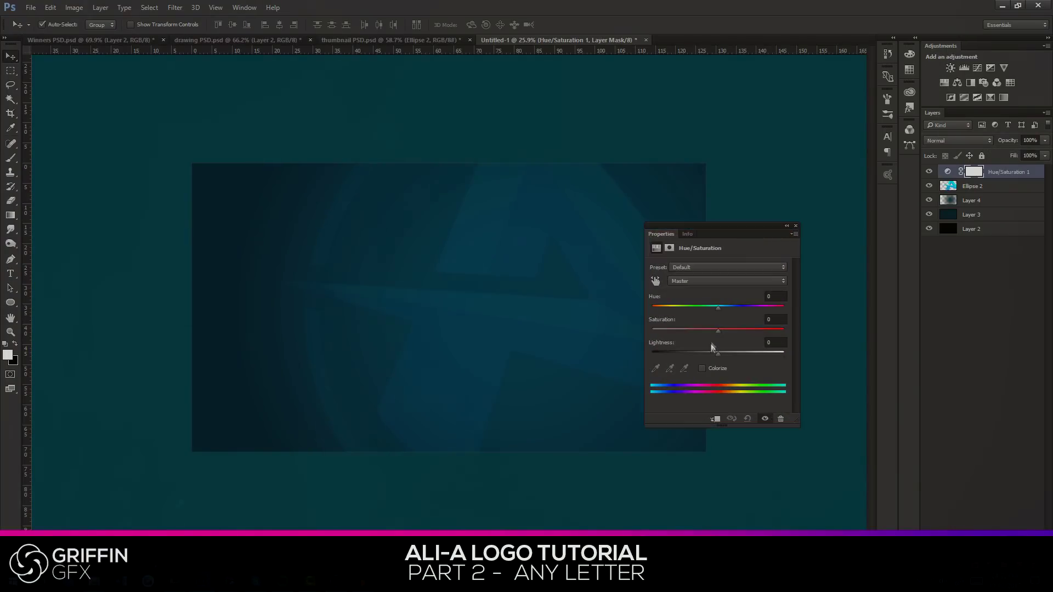
pyautogui.moveTo(718, 354); pyautogui.dragTo(706, 354)
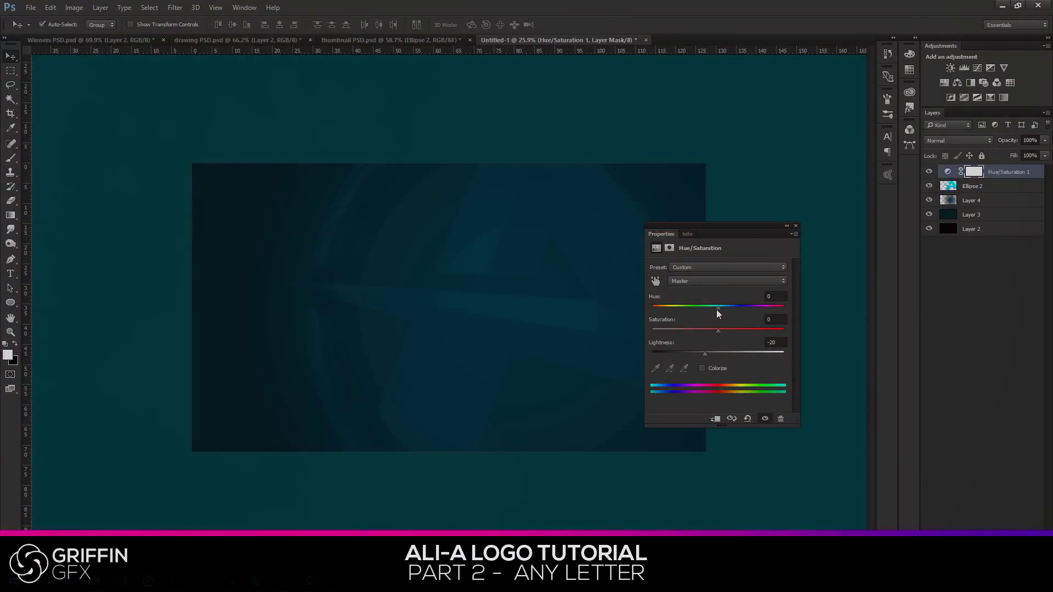
pyautogui.moveTo(719, 308); pyautogui.dragTo(760, 308)
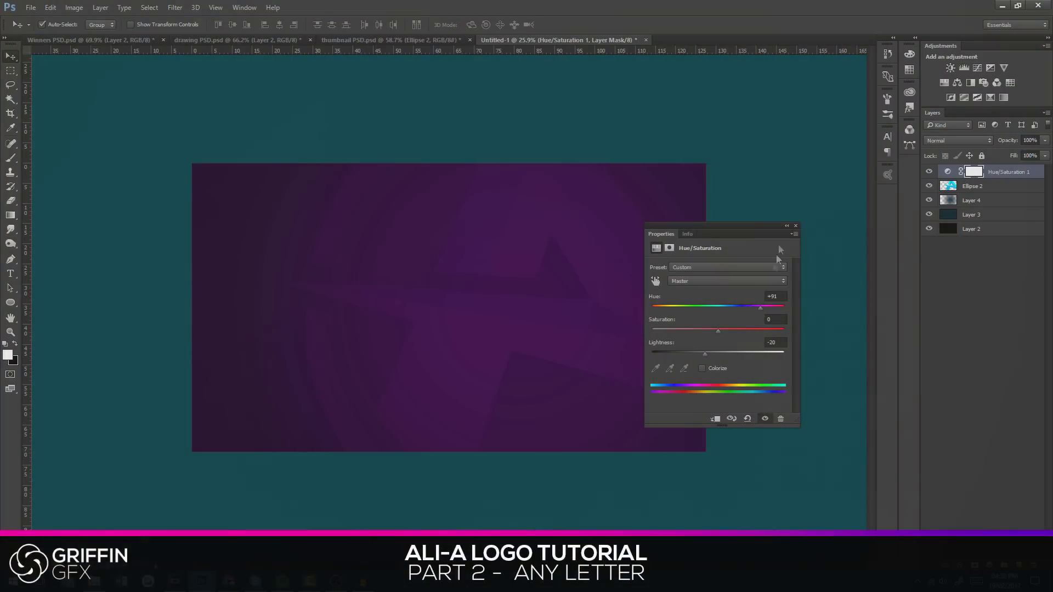
# Close the adjustment Properties panel, select all layers and merge them.
pyautogui.click(786, 226)
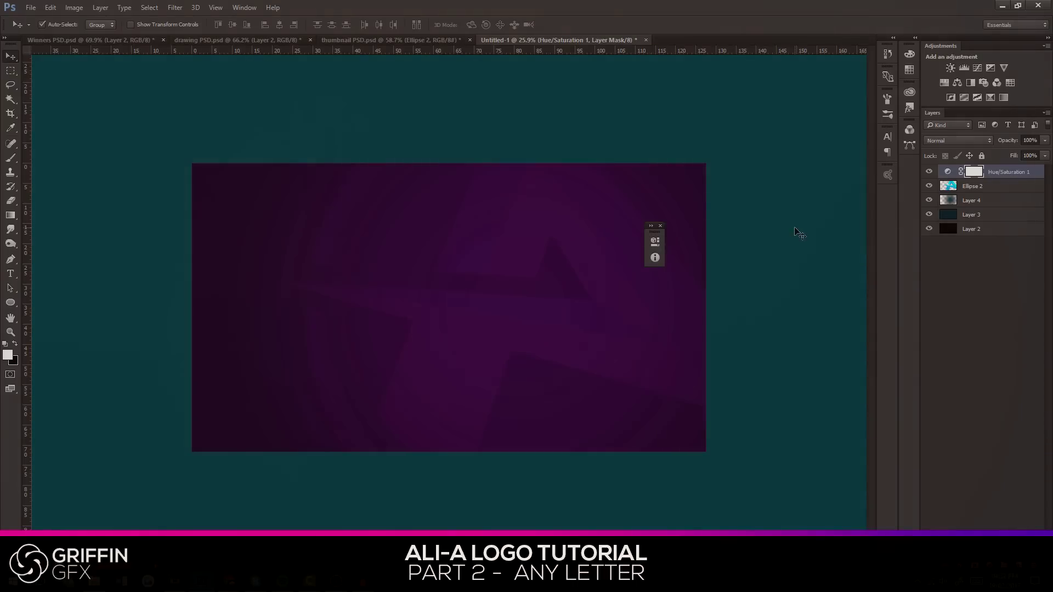
pyautogui.click(661, 226)
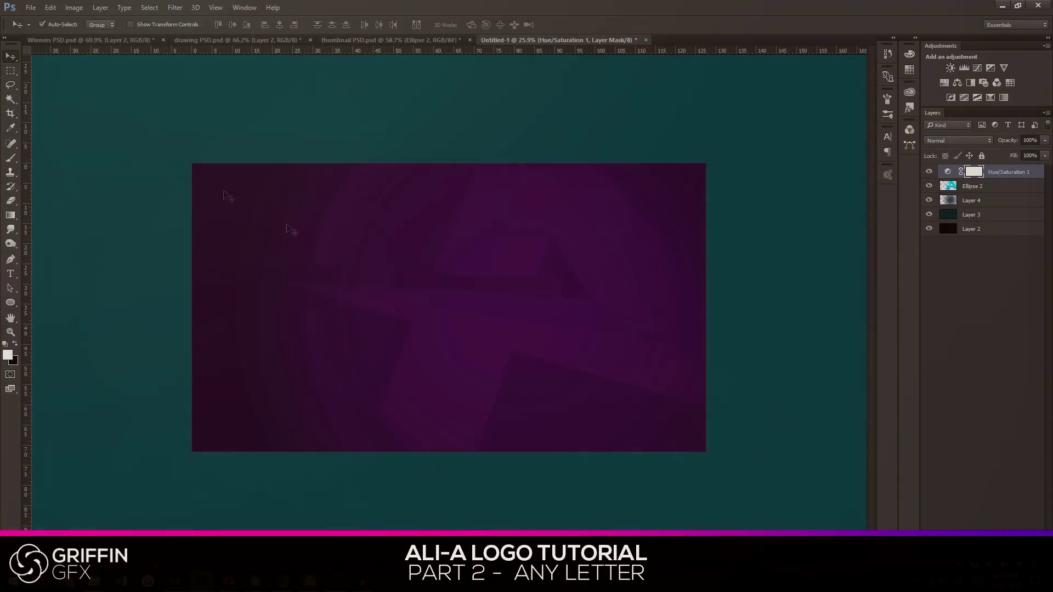
pyautogui.scroll(-1, 488, 321)
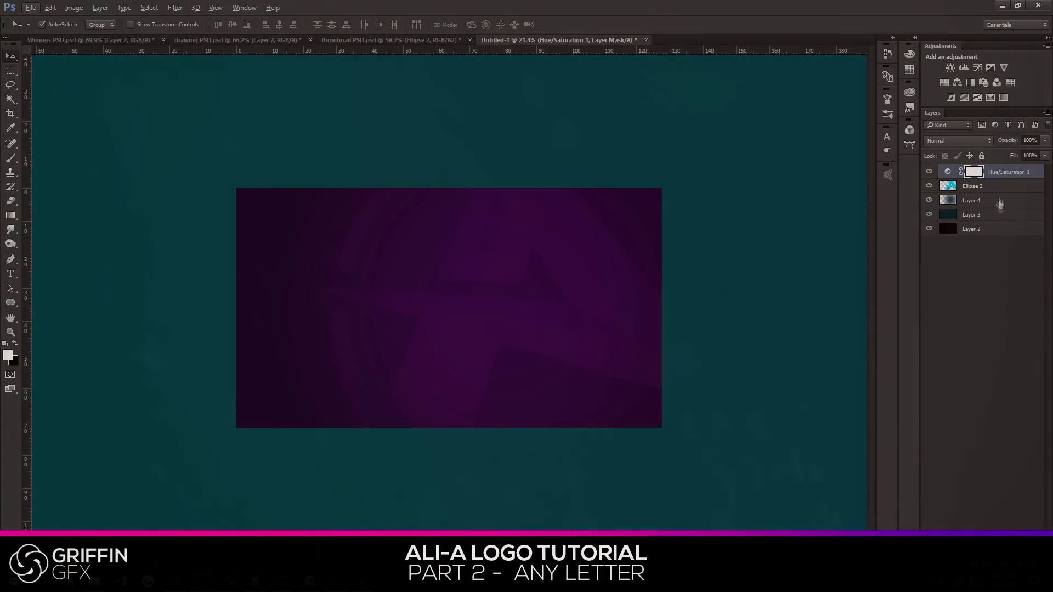
pyautogui.keyDown('shift'); pyautogui.click(989, 229); pyautogui.keyUp('shift')
pyautogui.rightClick(990, 229)
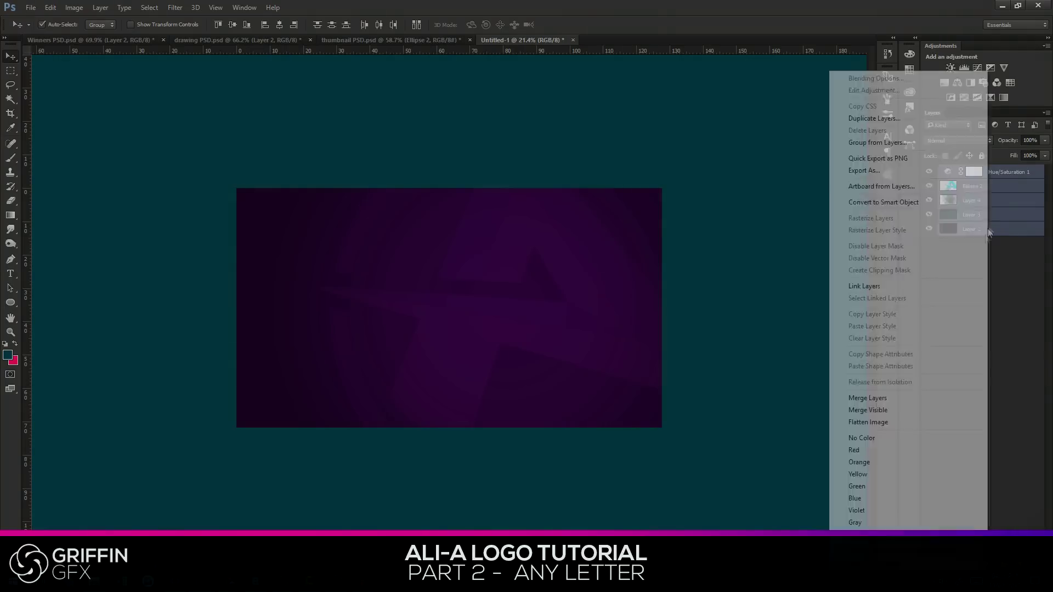
pyautogui.click(868, 398)
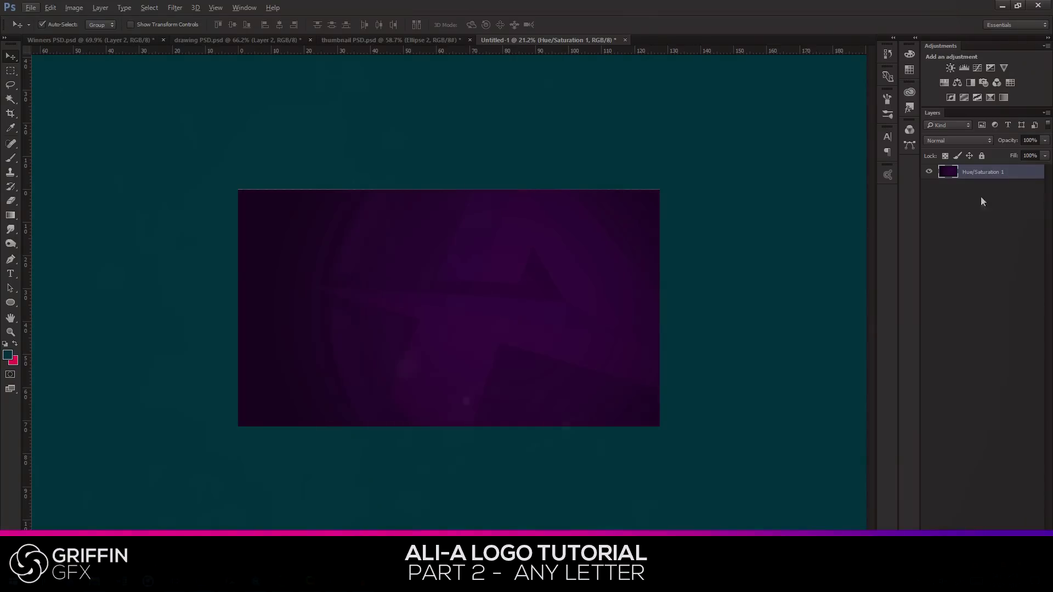
# Add a black-filled layer below and set Hue/Saturation 1 to 78% opacity.
pyautogui.hotkey('ctrl', 'shift', 'alt', 'n')
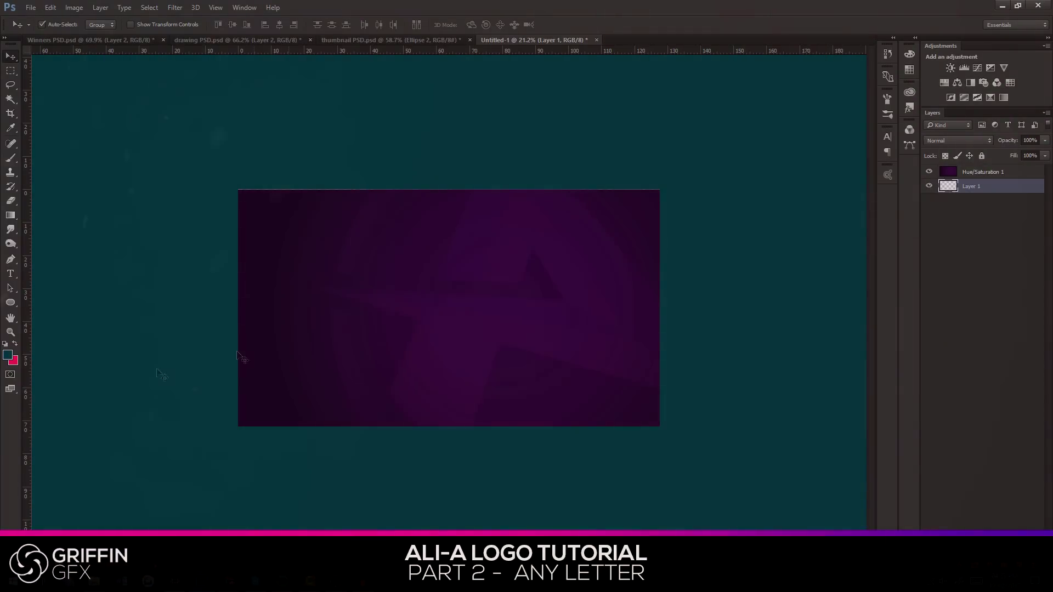
pyautogui.click(10, 221)
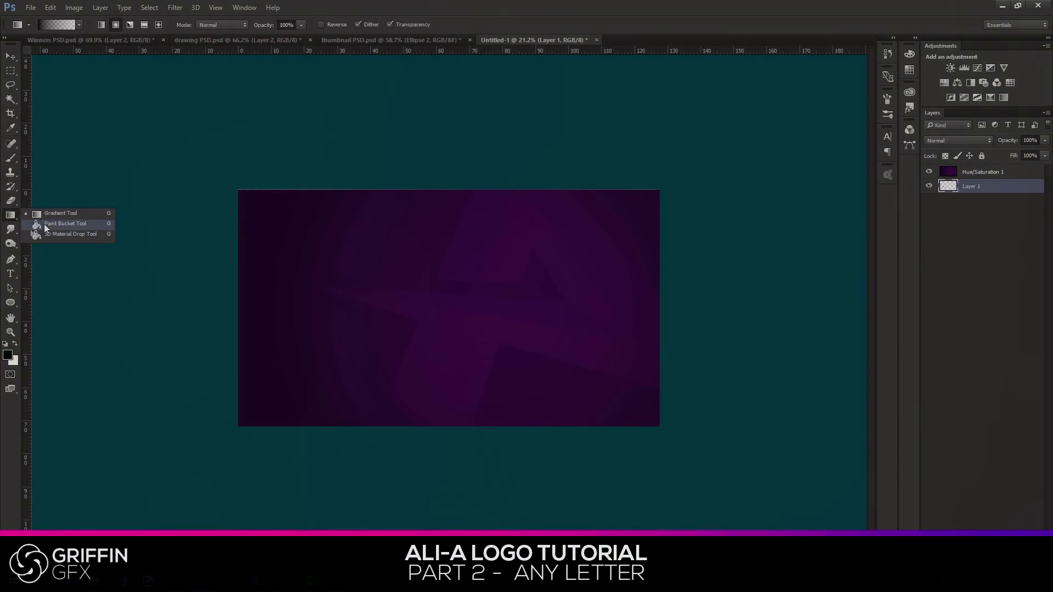
pyautogui.click(46, 227)
pyautogui.click(496, 292)
pyautogui.click(982, 171)
pyautogui.moveTo(1026, 150)
pyautogui.mouseDown()
pyautogui.moveTo(1012, 151)
pyautogui.moveTo(1033, 151)
pyautogui.mouseUp()
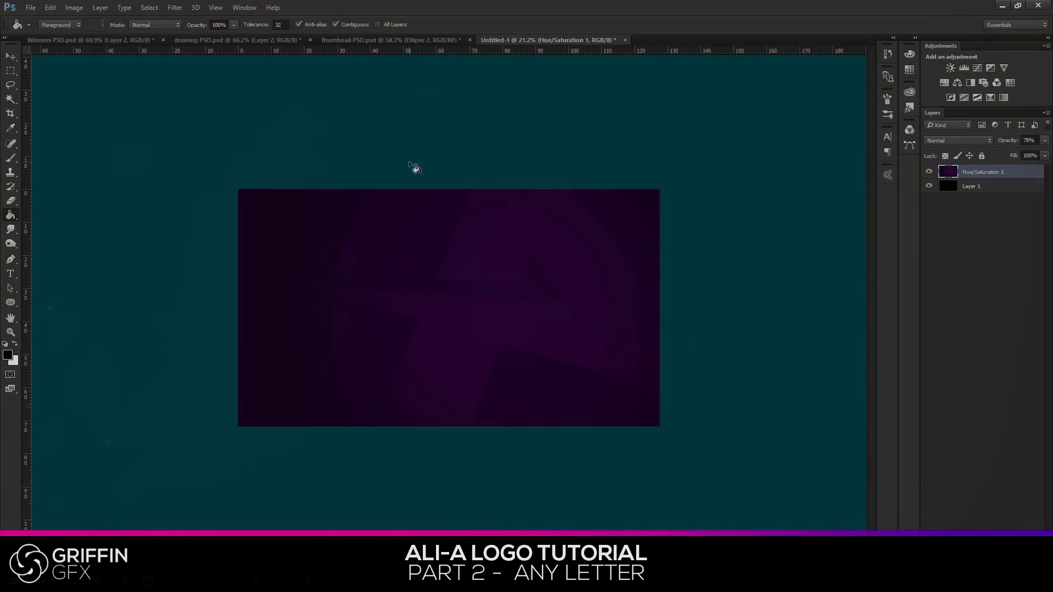
# In drawing PSD, marquee-select a square around the small circled V sketch.
pyautogui.click(210, 39)
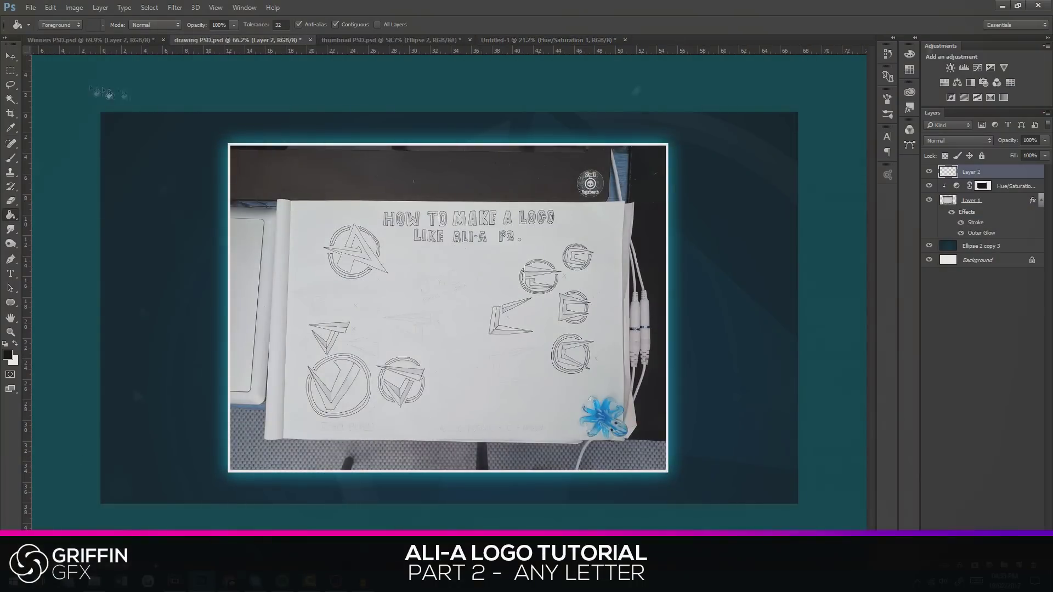
pyautogui.click(11, 57)
pyautogui.scroll(6, 398, 385)
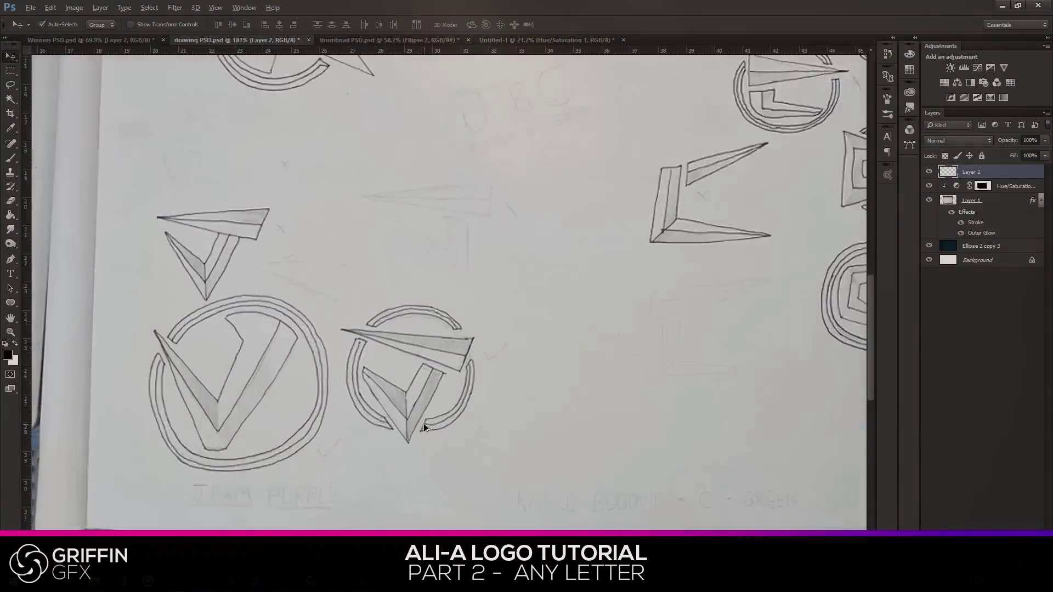
pyautogui.click(10, 71)
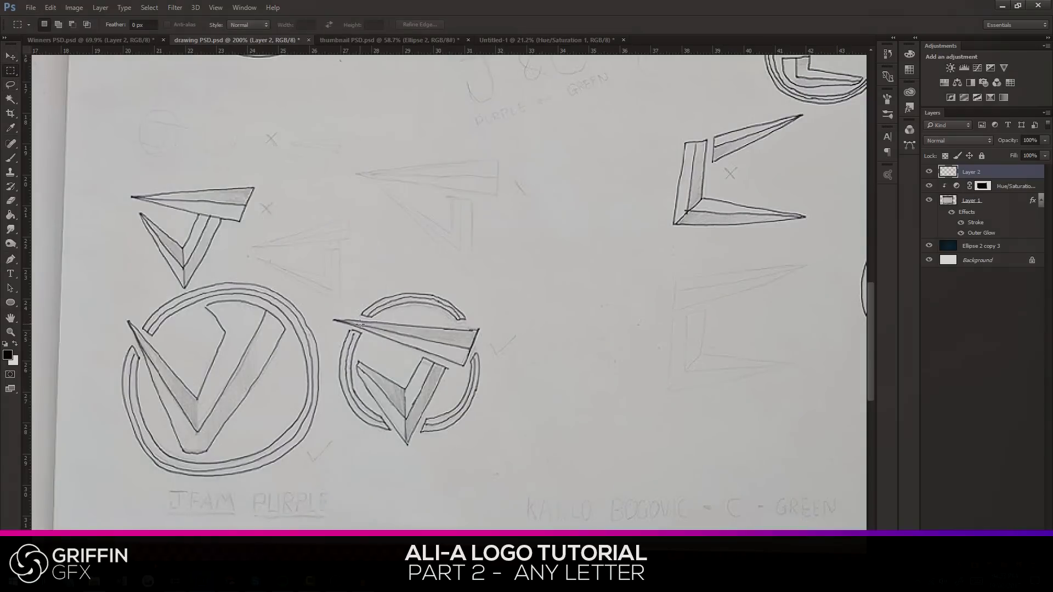
pyautogui.moveTo(409, 370); pyautogui.dragTo(472, 433)
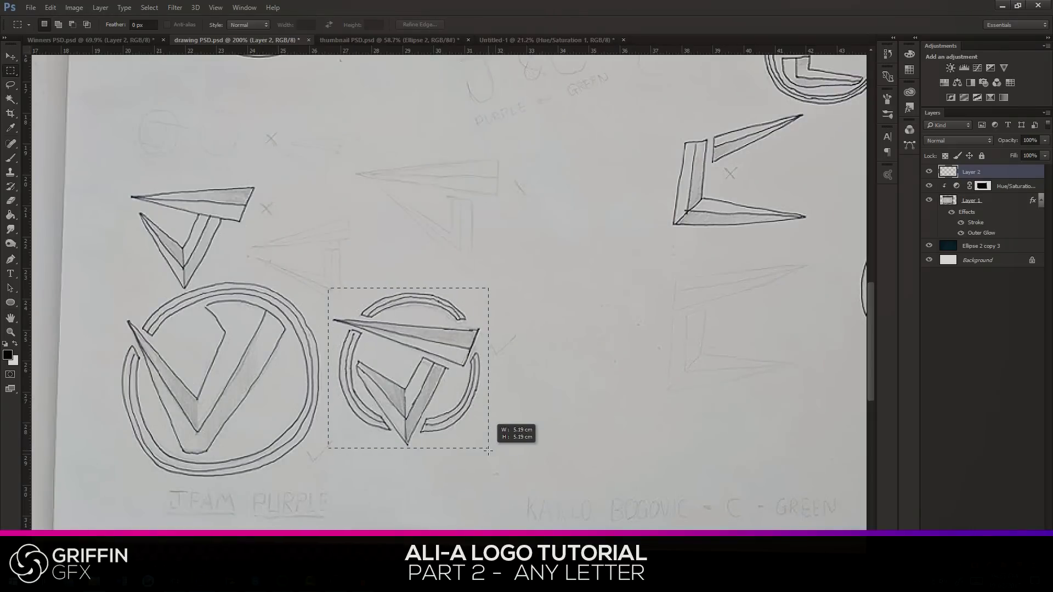
pyautogui.moveTo(489, 453); pyautogui.dragTo(490, 452)
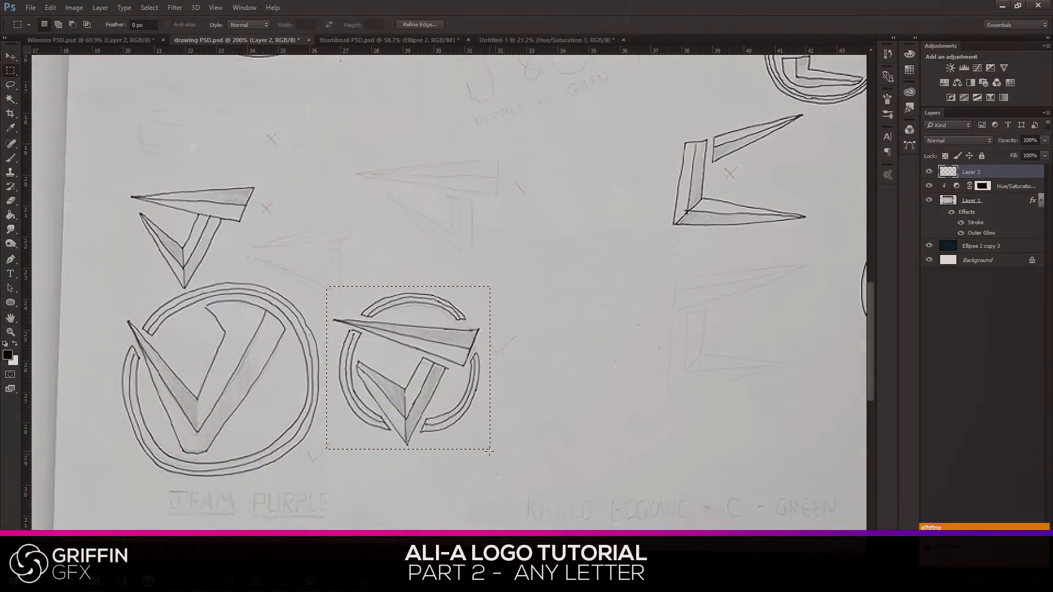
pyautogui.hotkey('ctrl', 'c')
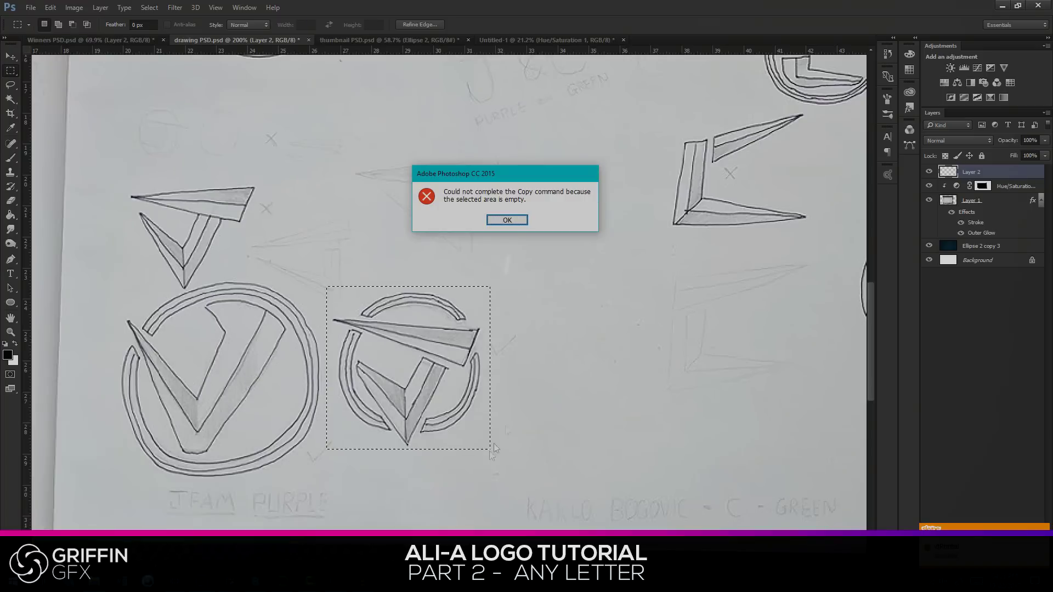
pyautogui.click(507, 220)
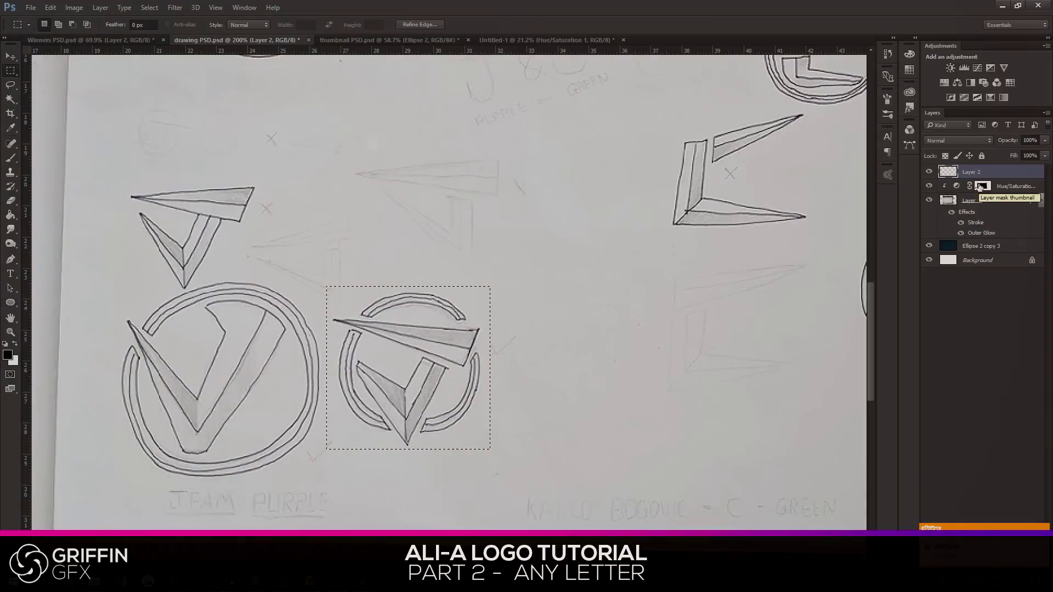
# Drag the selected sketch from Layer 1 into Untitled-1 and start scaling it.
pyautogui.click(978, 205)
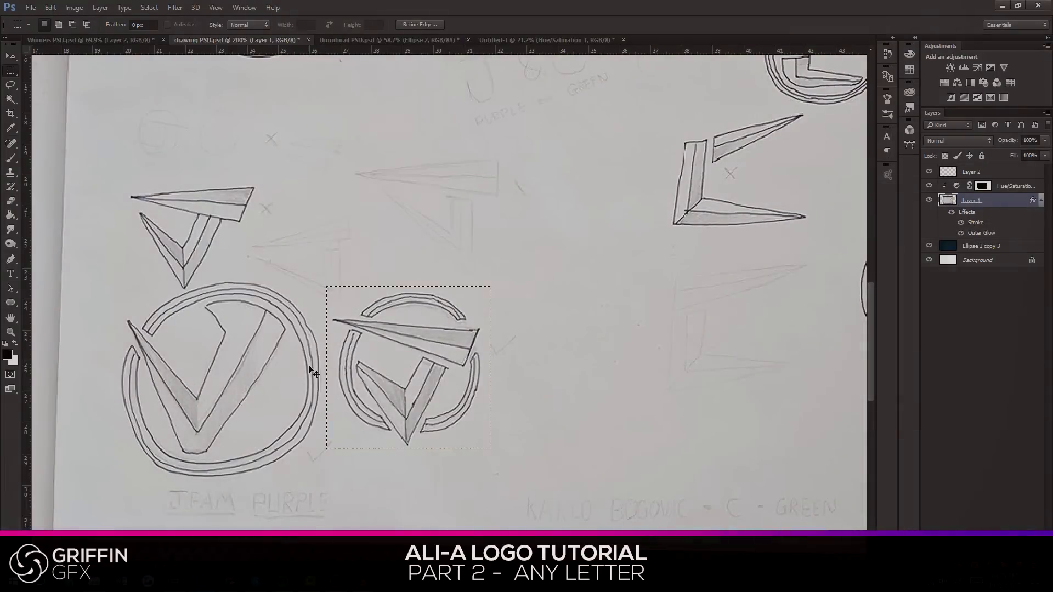
pyautogui.moveTo(455, 42); pyautogui.dragTo(472, 355)
pyautogui.hotkey('ctrl', 't')
# Scale the sketch up over the canvas centre in two Free Transform passes.
pyautogui.moveTo(464, 297); pyautogui.dragTo(553, 256)
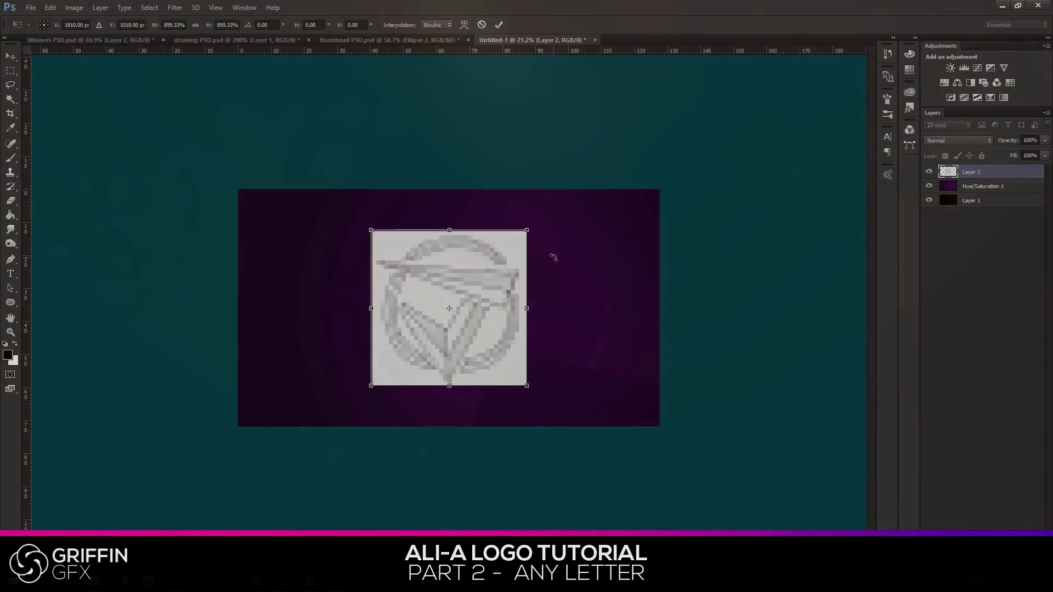
pyautogui.press('Return')
pyautogui.scroll(3, 465, 311)
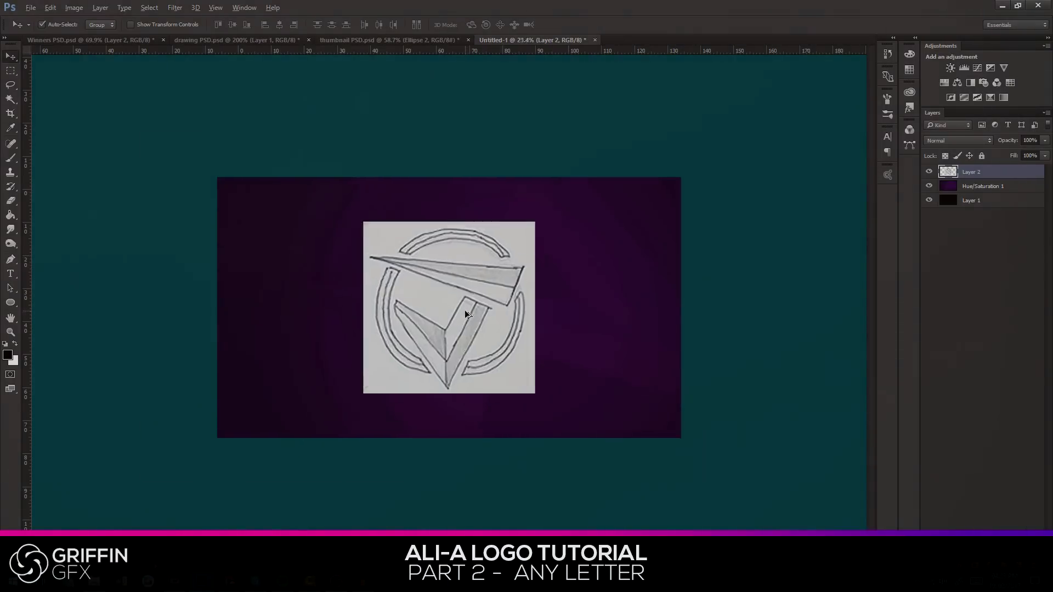
pyautogui.scroll(-2, 476, 310)
pyautogui.hotkey('ctrl', 't')
pyautogui.moveTo(574, 181); pyautogui.dragTo(583, 174)
pyautogui.press('Return')
# Fade the sketch layer to 22% opacity and widen it to 109.59%.
pyautogui.moveTo(1026, 151); pyautogui.dragTo(1001, 152)
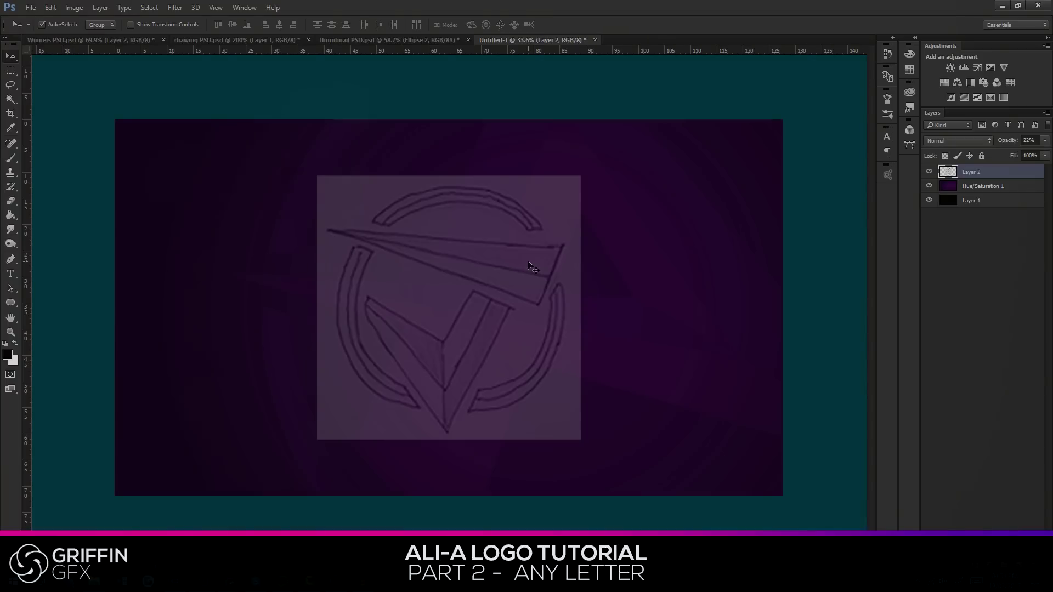
pyautogui.hotkey('ctrl', 't')
pyautogui.moveTo(579, 308); pyautogui.dragTo(591, 307)
pyautogui.press('Return')
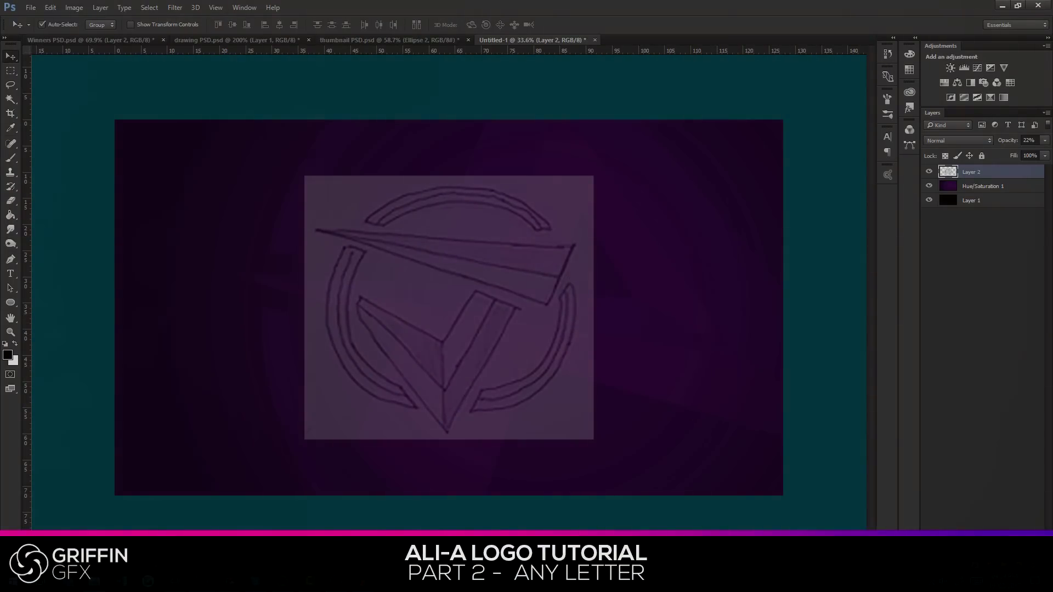
# Copy the Ali-A logo image from the browser results and return to Photoshop.
pyautogui.moveTo(229, 581)
pyautogui.click(287, 510)
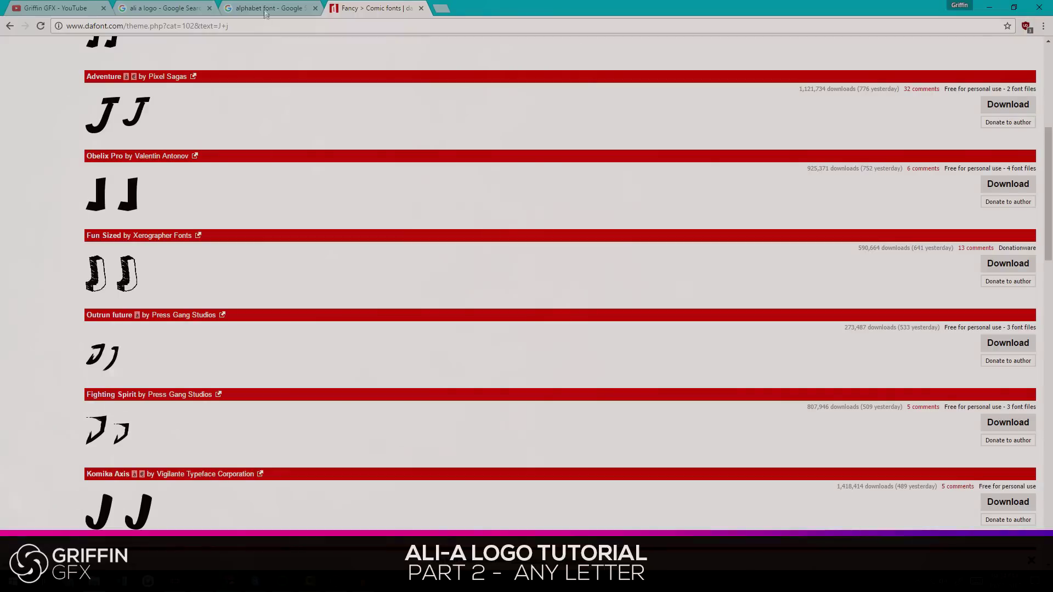
pyautogui.click(186, 10)
pyautogui.rightClick(357, 303)
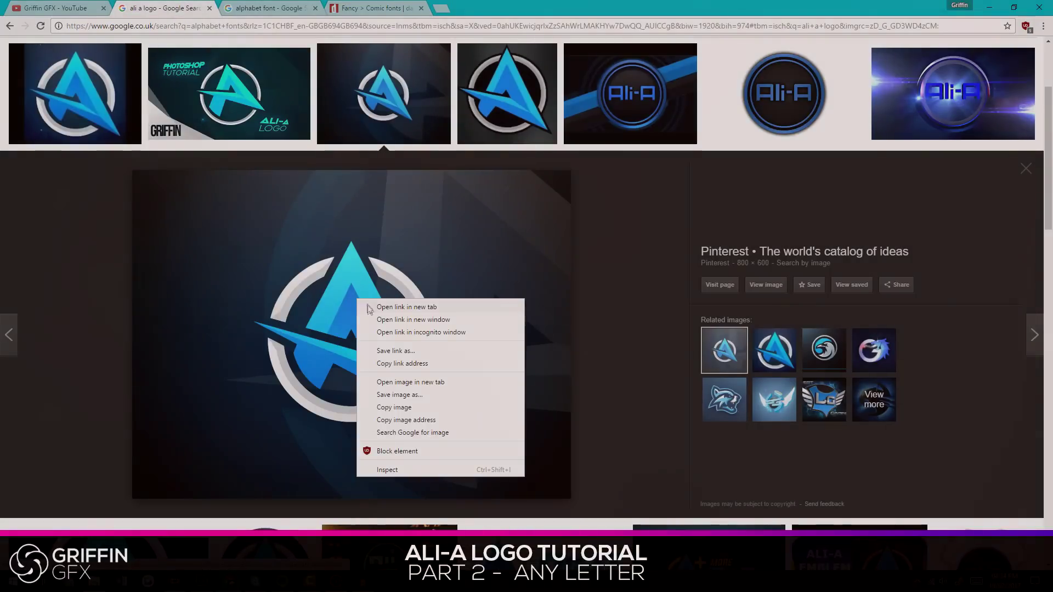
pyautogui.click(379, 402)
pyautogui.hotkey('alt', 'Tab')
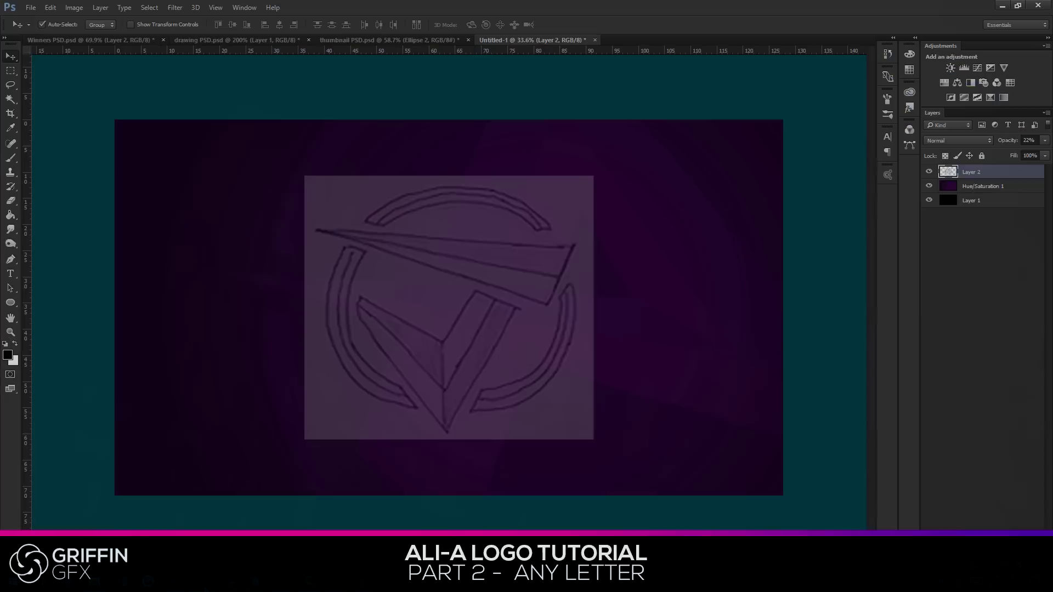
# Paste the Ali-A logo as Layer 3 and delete everything outside a square around it.
pyautogui.hotkey('ctrl', 'v')
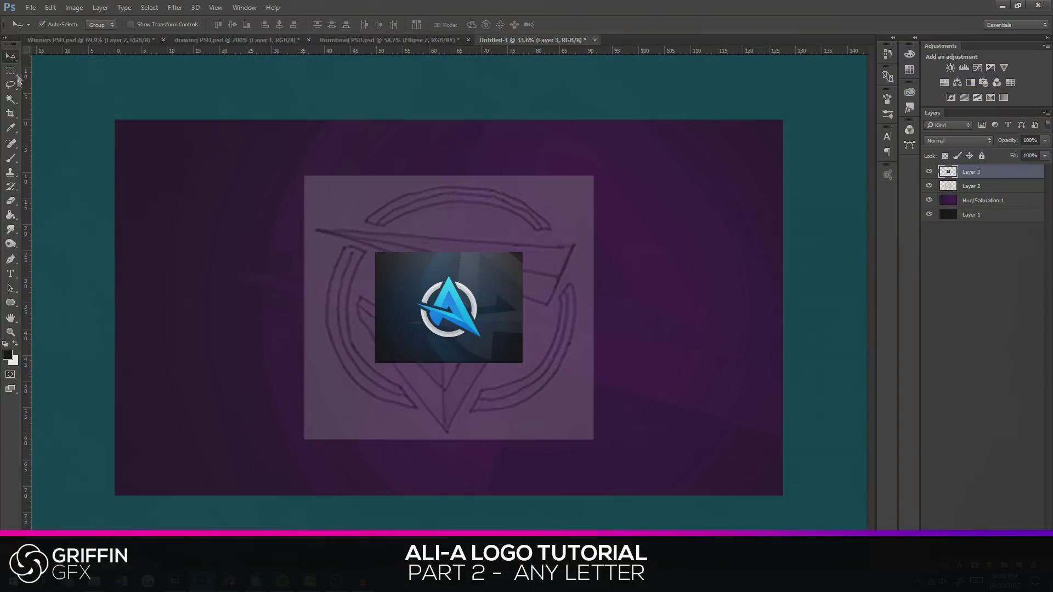
pyautogui.press('m')
pyautogui.scroll(2, 444, 311)
pyautogui.moveTo(494, 351); pyautogui.dragTo(497, 364)
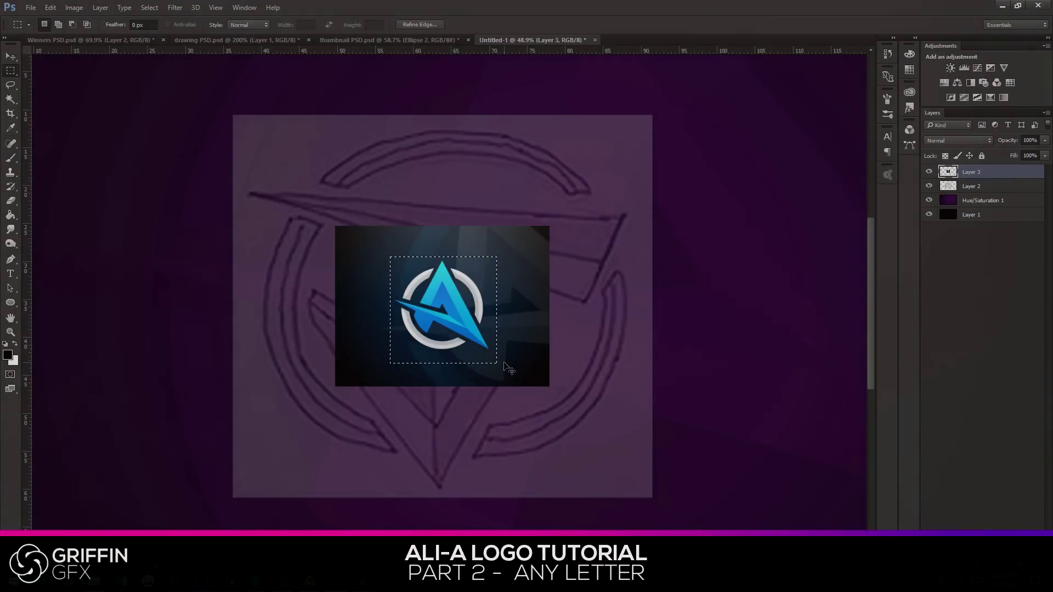
pyautogui.hotkey('ctrl', 'shift', 'i')
pyautogui.press('Delete')
pyautogui.hotkey('ctrl', 'd')
pyautogui.scroll(-3, 501, 362)
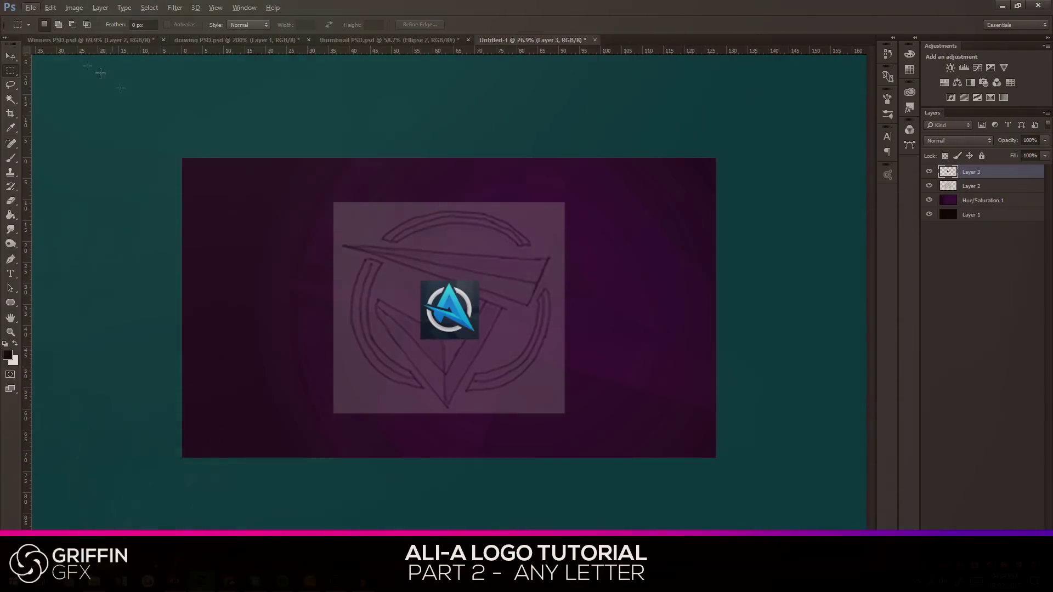
# Move the Ali-A logo reference to the canvas top-left corner.
pyautogui.click(10, 57)
pyautogui.moveTo(459, 322); pyautogui.dragTo(225, 204)
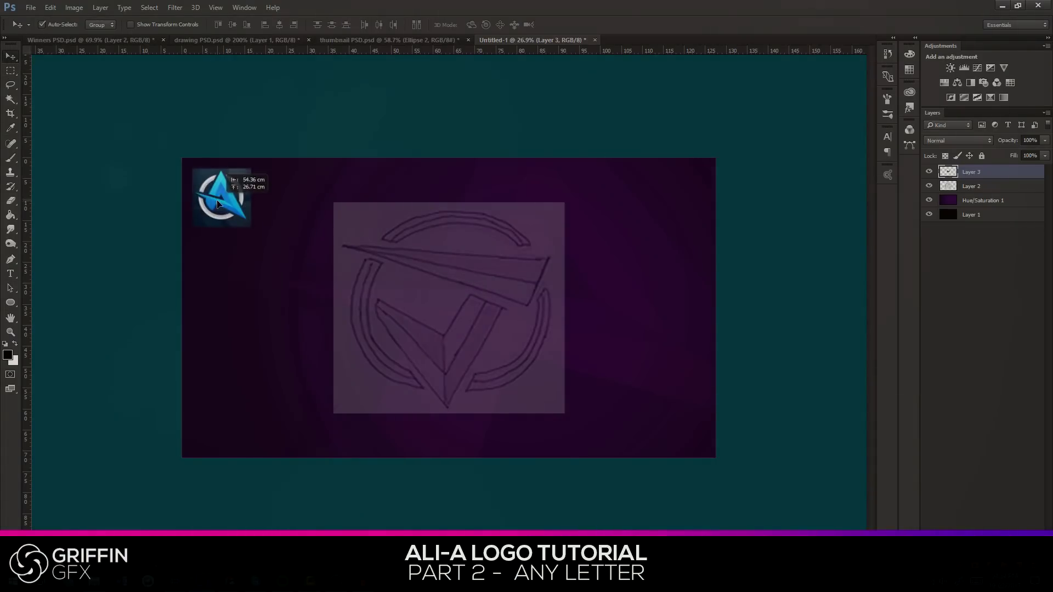
pyautogui.scroll(2, 171, 170)
pyautogui.scroll(5, 171, 170)
pyautogui.hscroll(-3, 322, 395)
pyautogui.scroll(3, 320, 390)
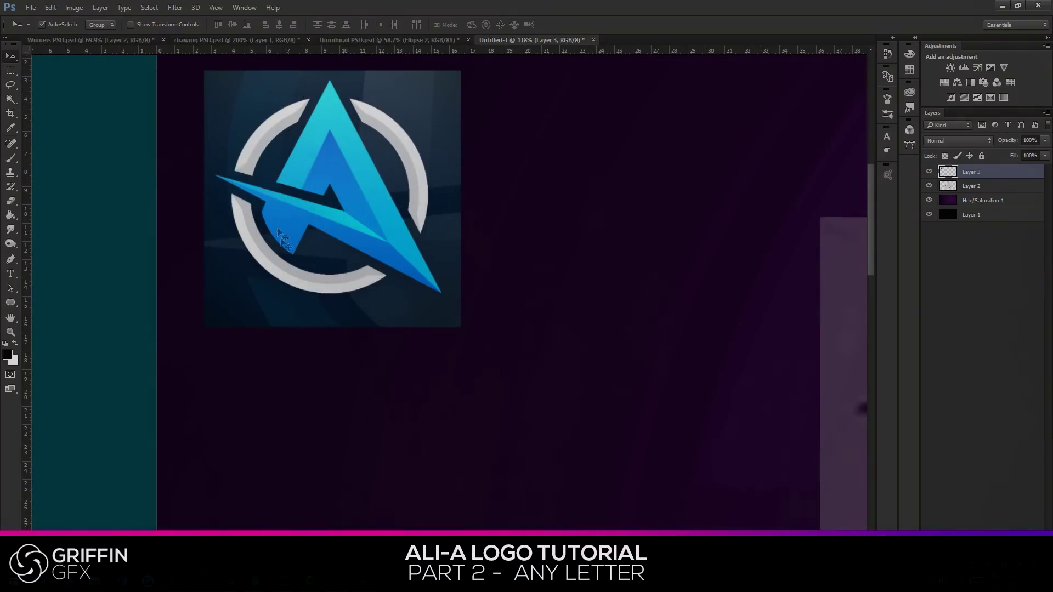
pyautogui.scroll(-6, 403, 343)
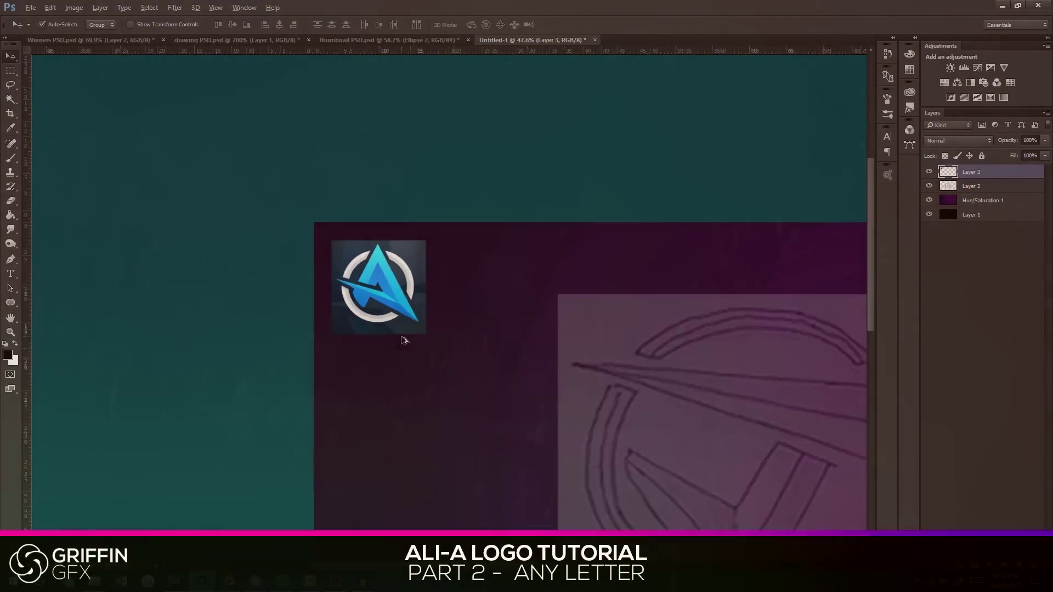
pyautogui.scroll(2, 469, 299)
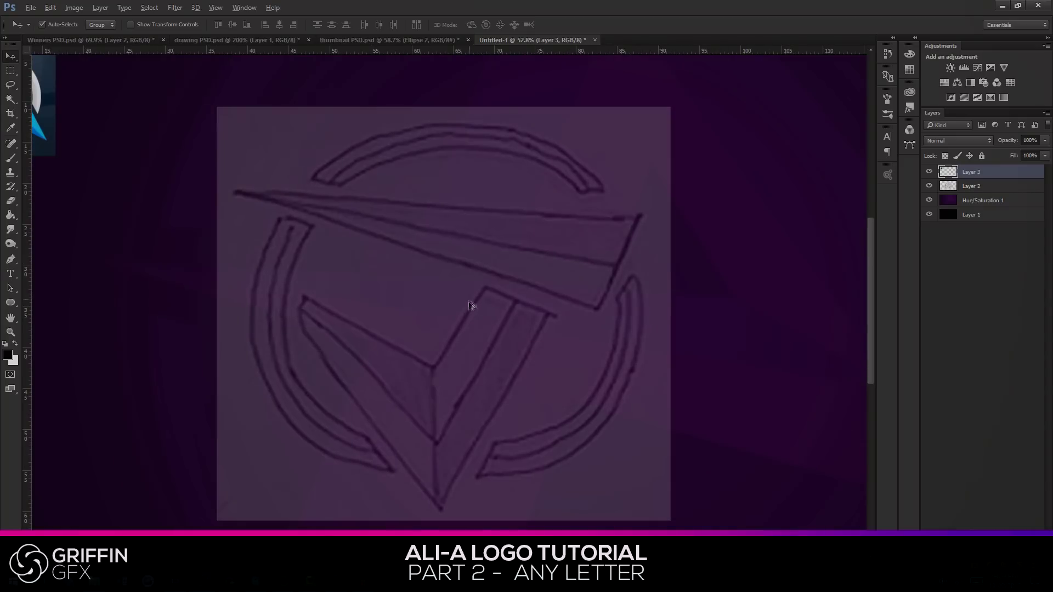
pyautogui.scroll(-1, 488, 416)
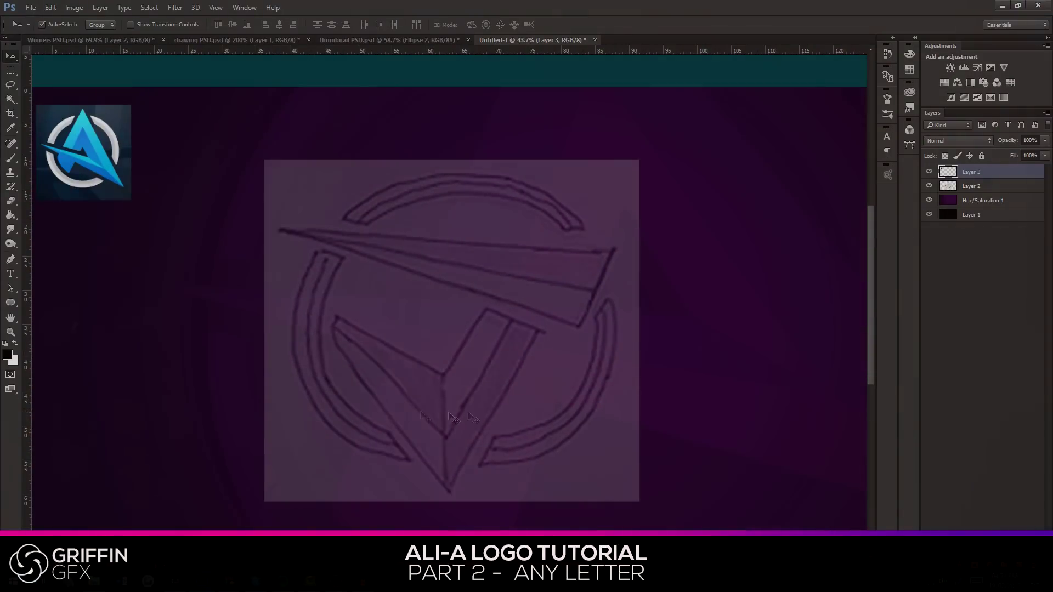
# Swap to a white foreground colour and pick the Ellipse Tool.
pyautogui.click(14, 345)
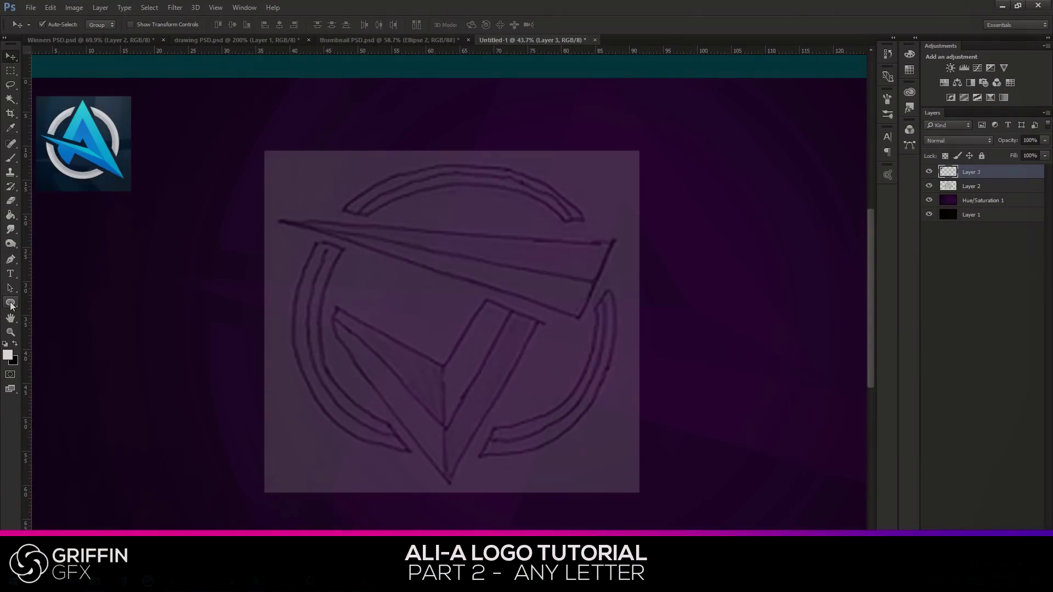
pyautogui.click(11, 304)
pyautogui.scroll(-3, 488, 363)
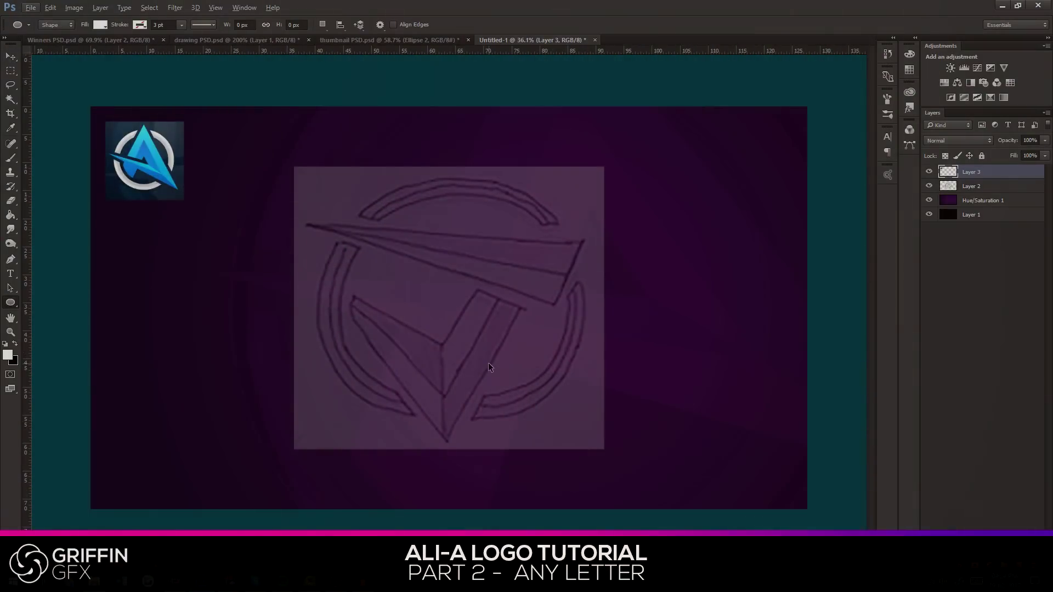
# Draw a 1332 px white circle, Ellipse 1, centred on the guide intersection over the sketched ring.
pyautogui.moveTo(449, 308); pyautogui.dragTo(497, 378)
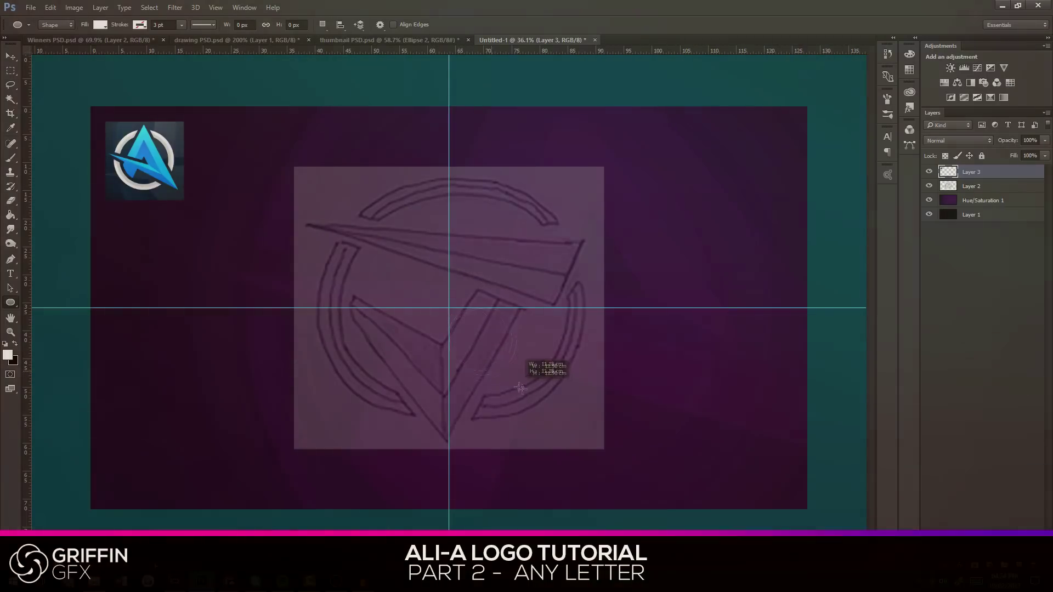
pyautogui.moveTo(527, 378); pyautogui.dragTo(576, 351)
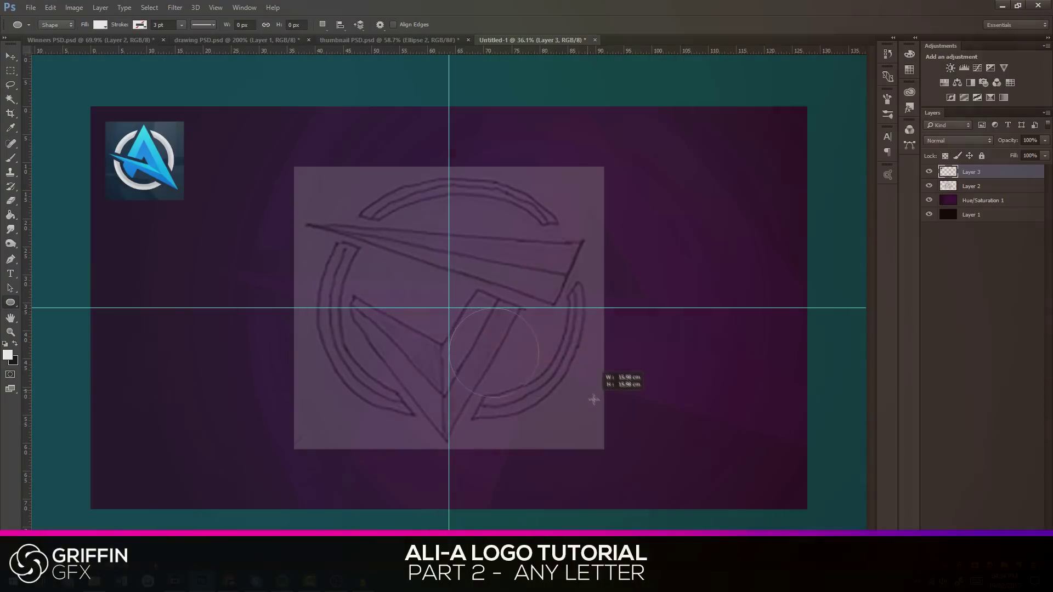
pyautogui.moveTo(593, 400); pyautogui.dragTo(530, 356)
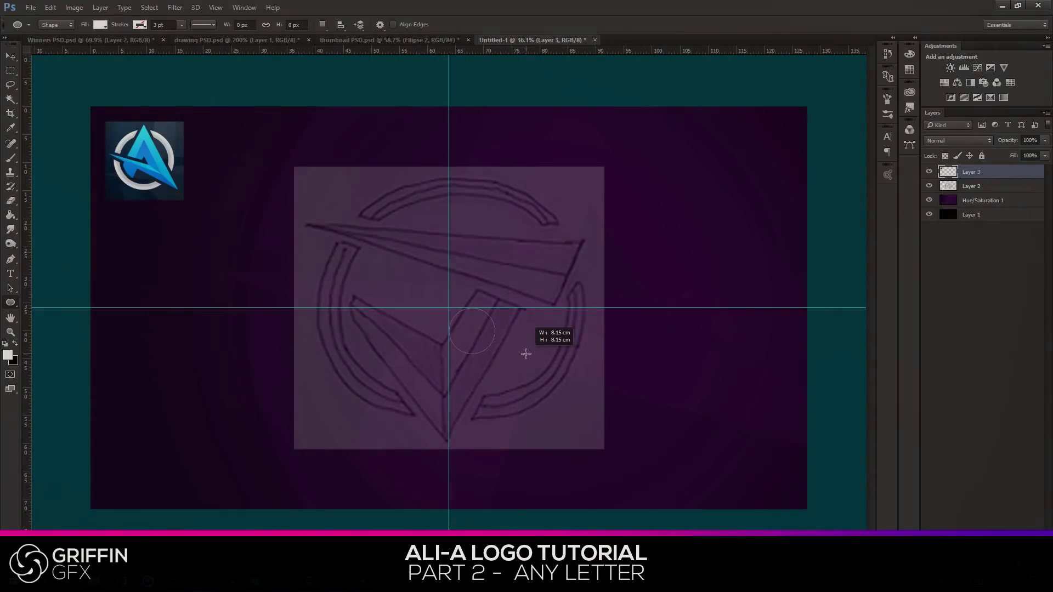
pyautogui.moveTo(524, 355); pyautogui.dragTo(618, 419)
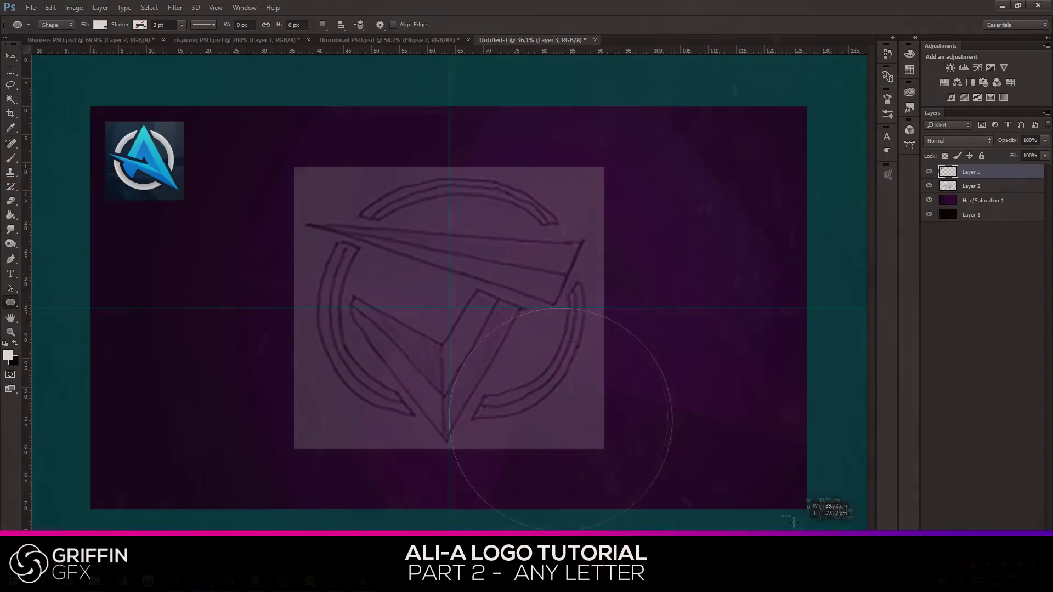
pyautogui.moveTo(796, 512); pyautogui.dragTo(687, 439)
pyautogui.click(661, 227)
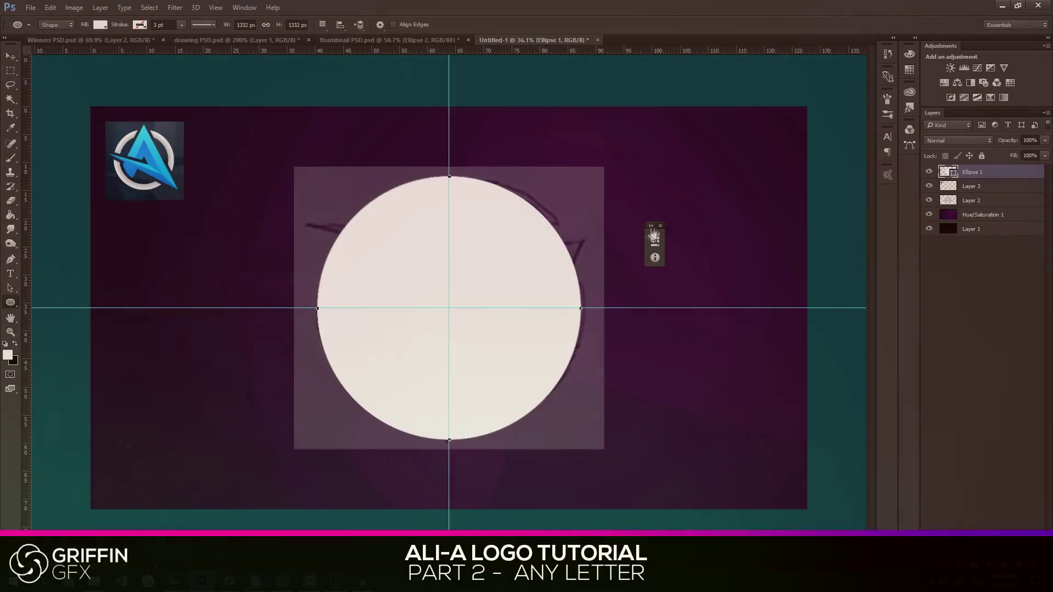
pyautogui.click(661, 226)
pyautogui.click(11, 57)
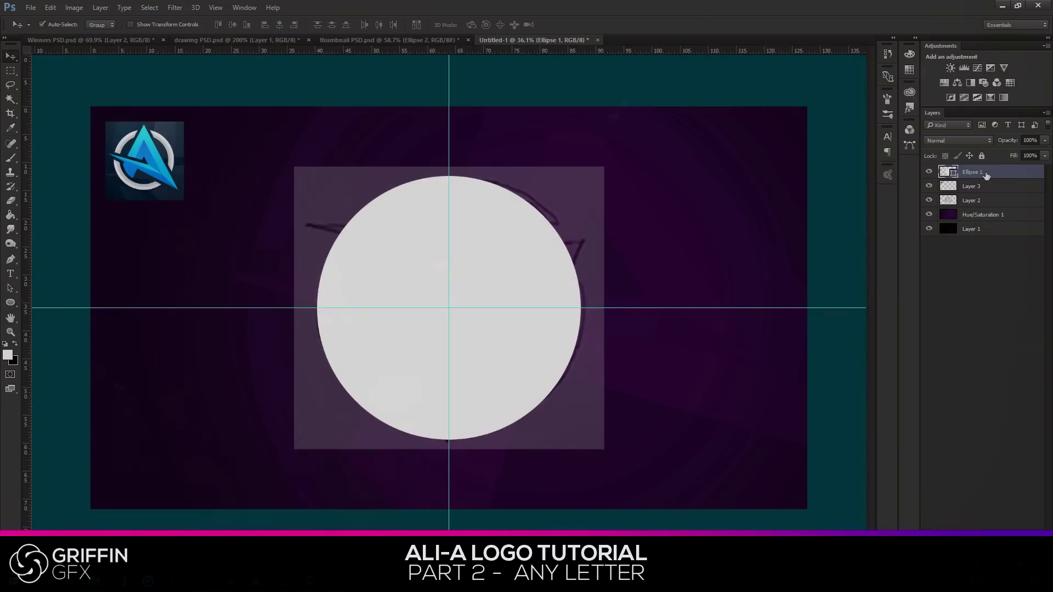
# Rasterize Ellipse 1, duplicate it, and give the copy a black Color Overlay.
pyautogui.rightClick(984, 174)
pyautogui.click(873, 221)
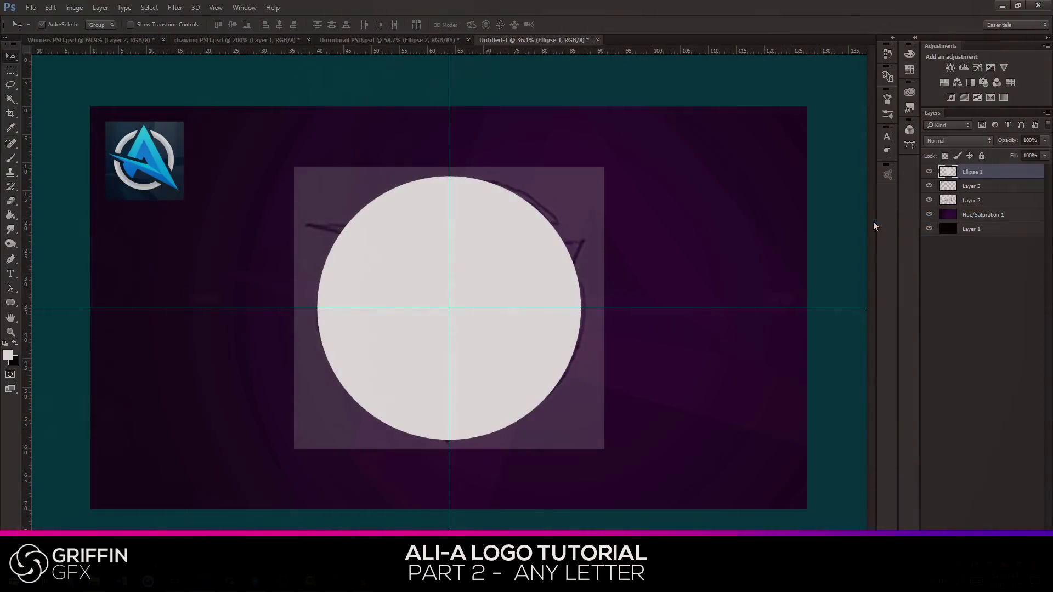
pyautogui.hotkey('ctrl', 'j')
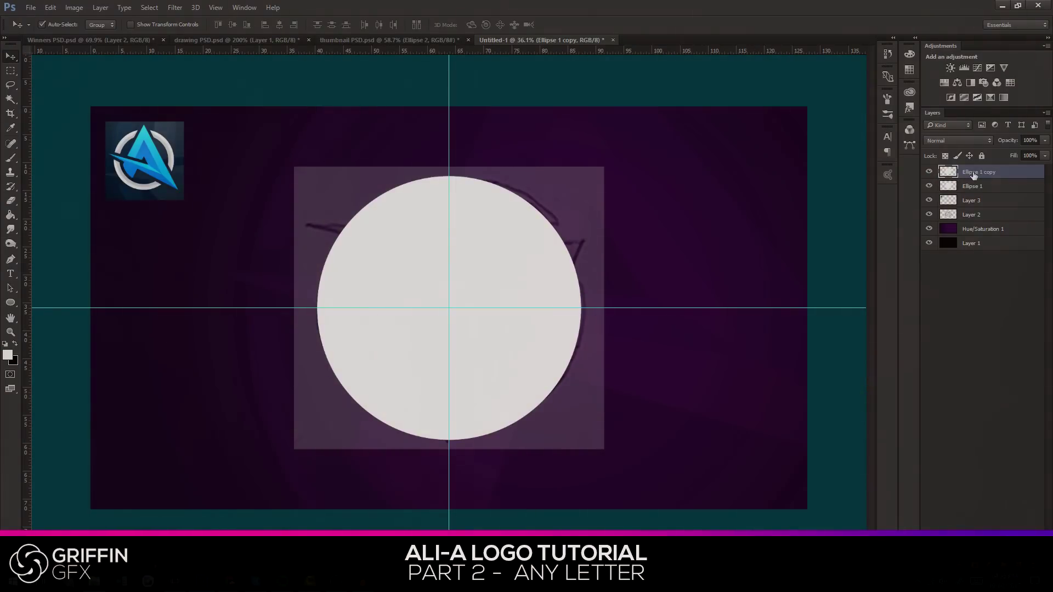
pyautogui.rightClick(972, 173)
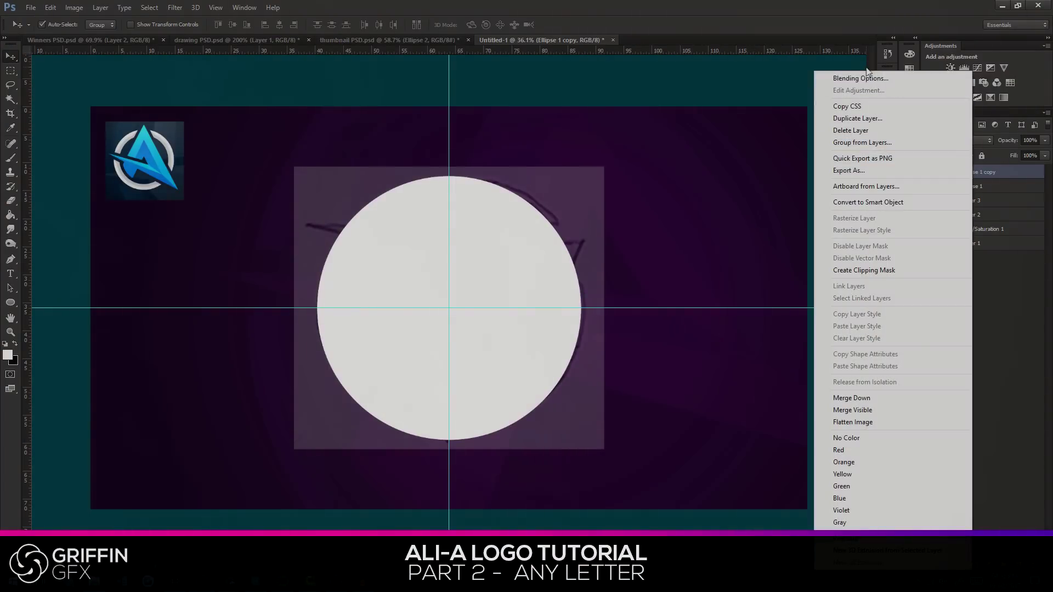
pyautogui.click(870, 78)
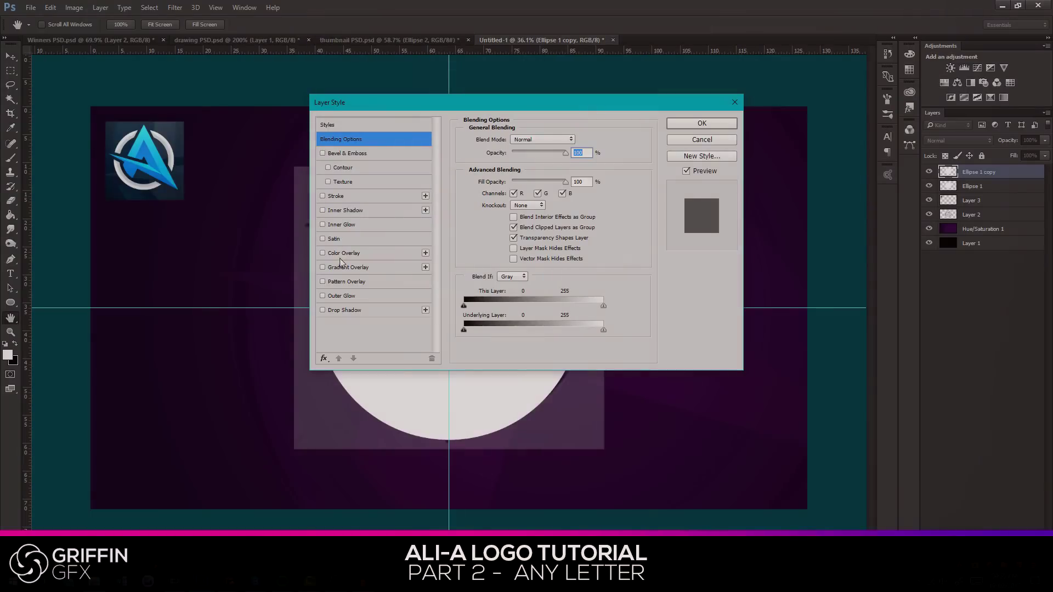
pyautogui.click(344, 253)
pyautogui.click(697, 124)
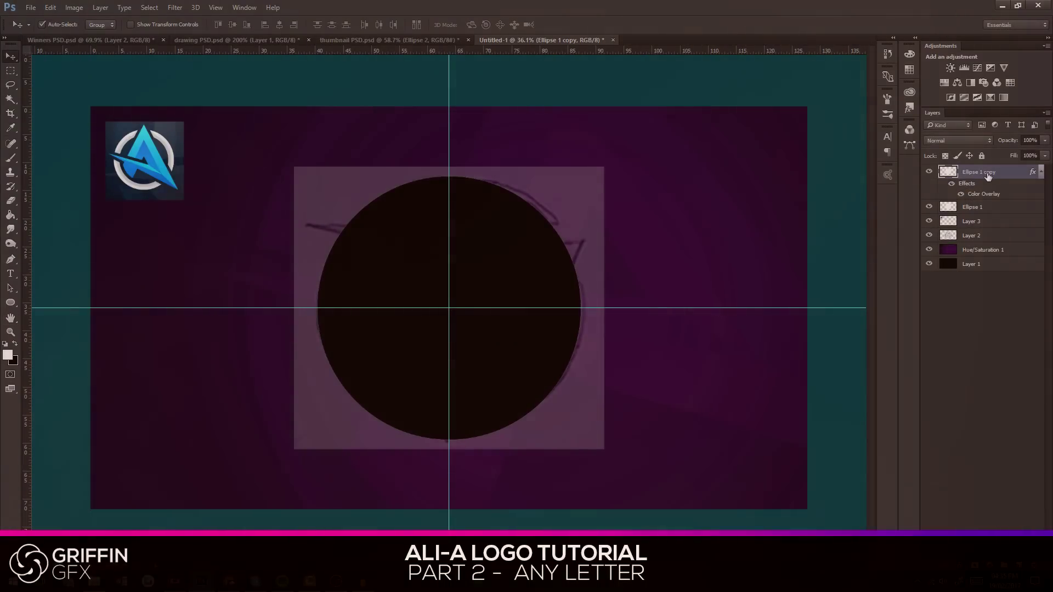
# Rasterize the copy's layer style and shrink the black circle to 84.61%.
pyautogui.rightClick(987, 172)
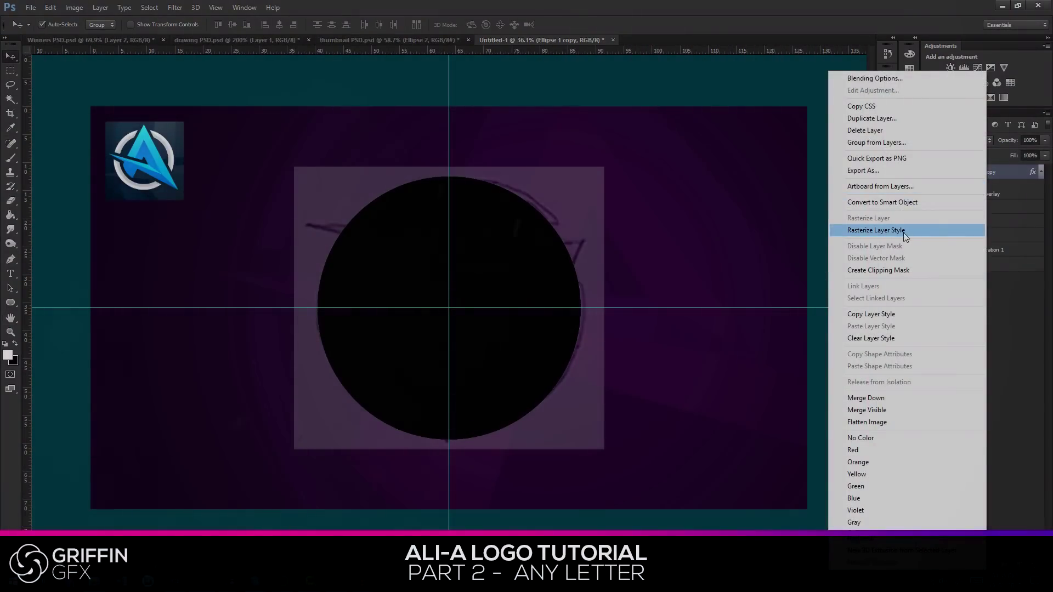
pyautogui.click(903, 231)
pyautogui.press('ctrl')
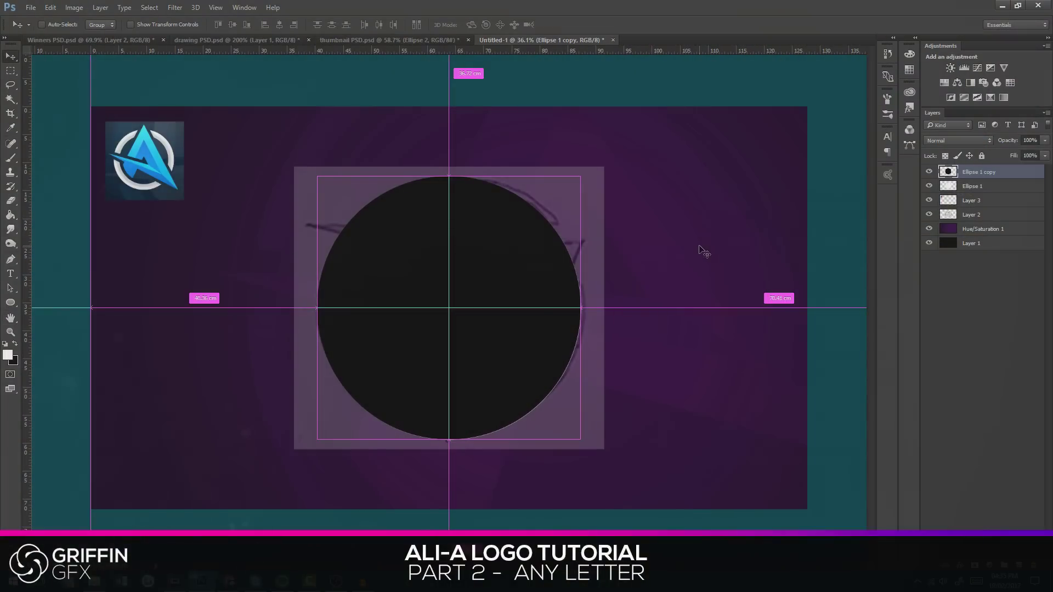
pyautogui.hotkey('ctrl', 't')
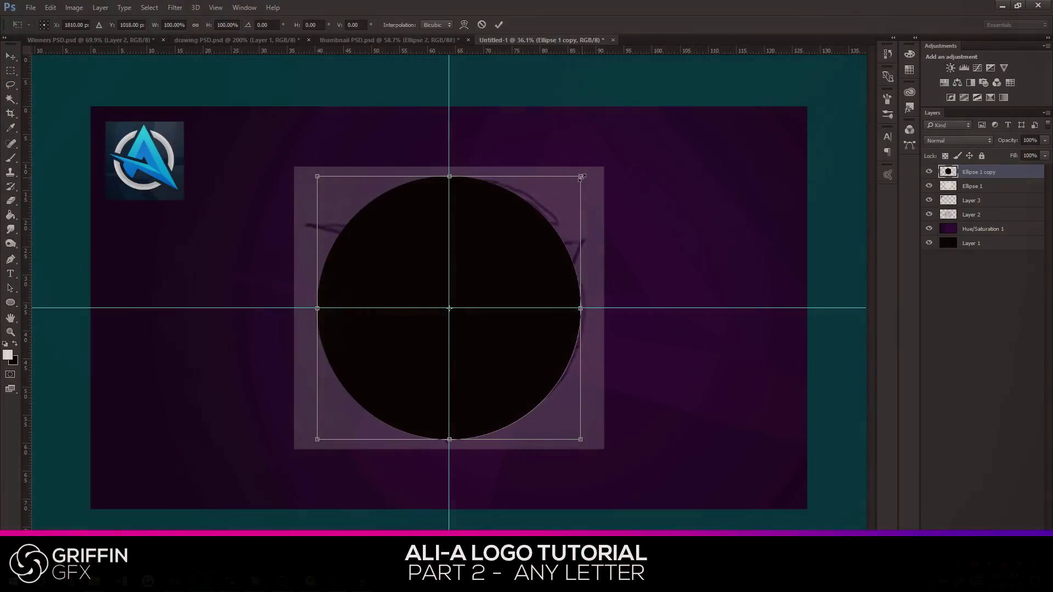
pyautogui.moveTo(567, 187); pyautogui.dragTo(556, 191)
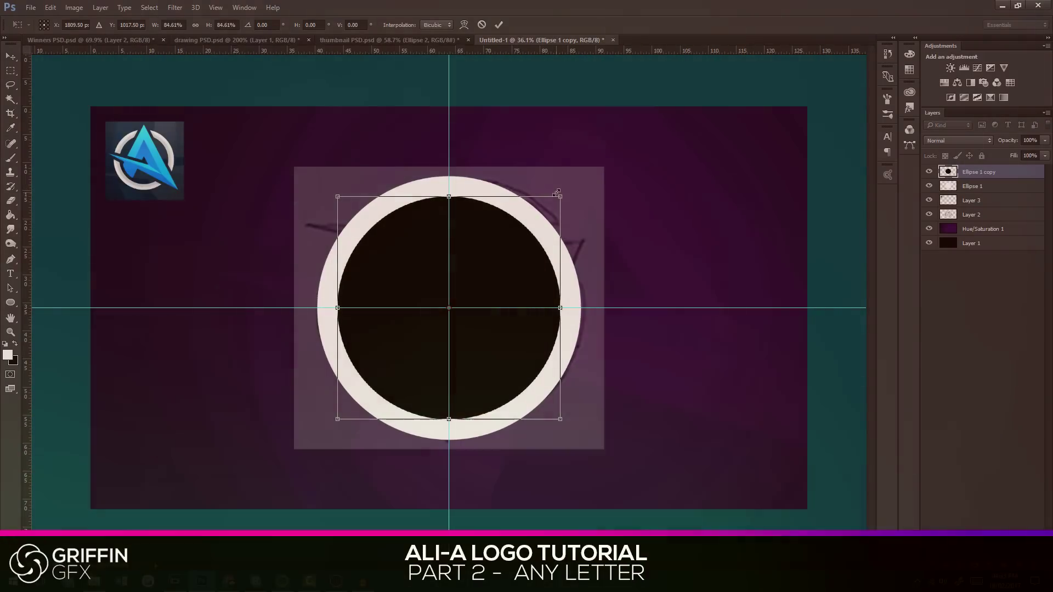
pyautogui.press('Return')
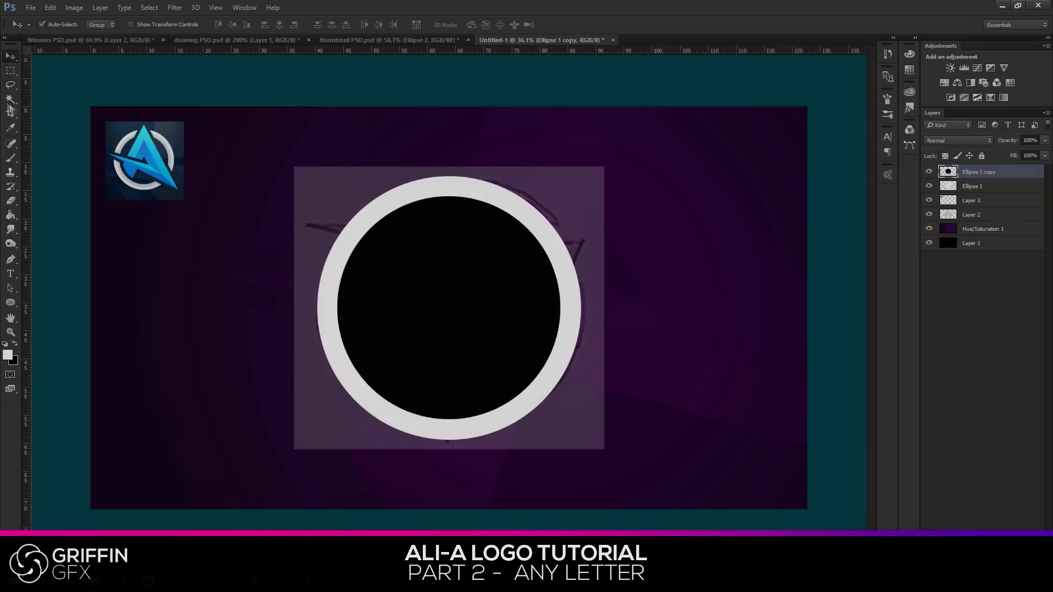
pyautogui.click(9, 100)
# Select the black inner circle by colour and nudge it down and right.
pyautogui.rightClick(9, 100)
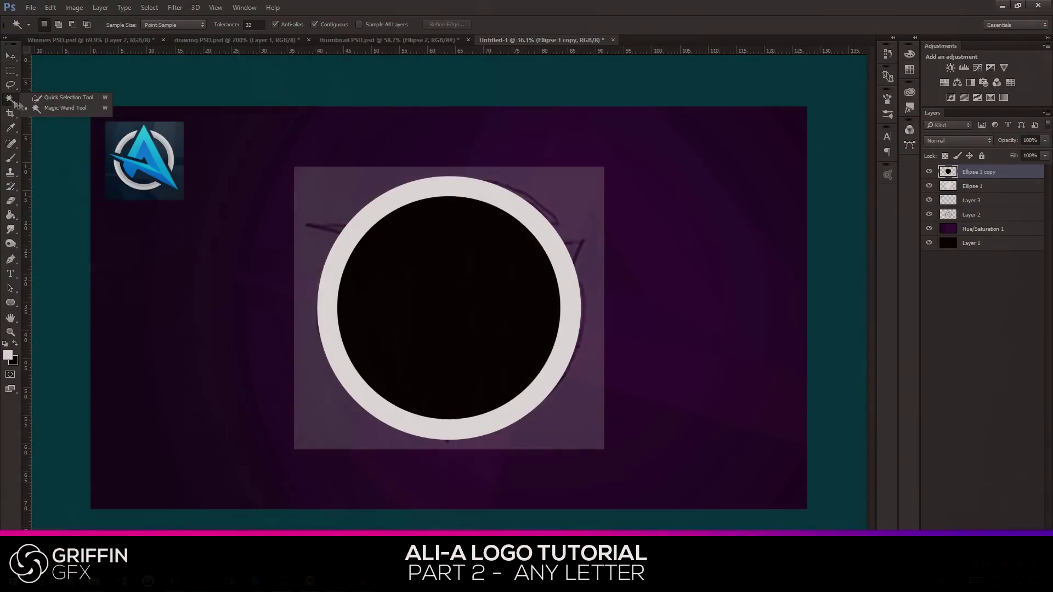
pyautogui.click(55, 107)
pyautogui.click(448, 257)
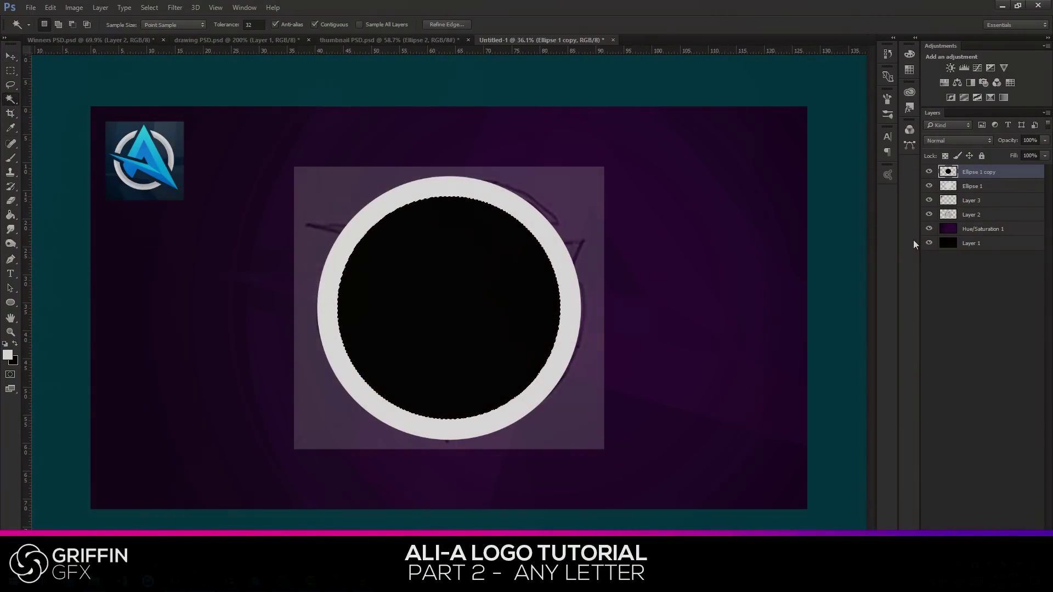
pyautogui.click(972, 187)
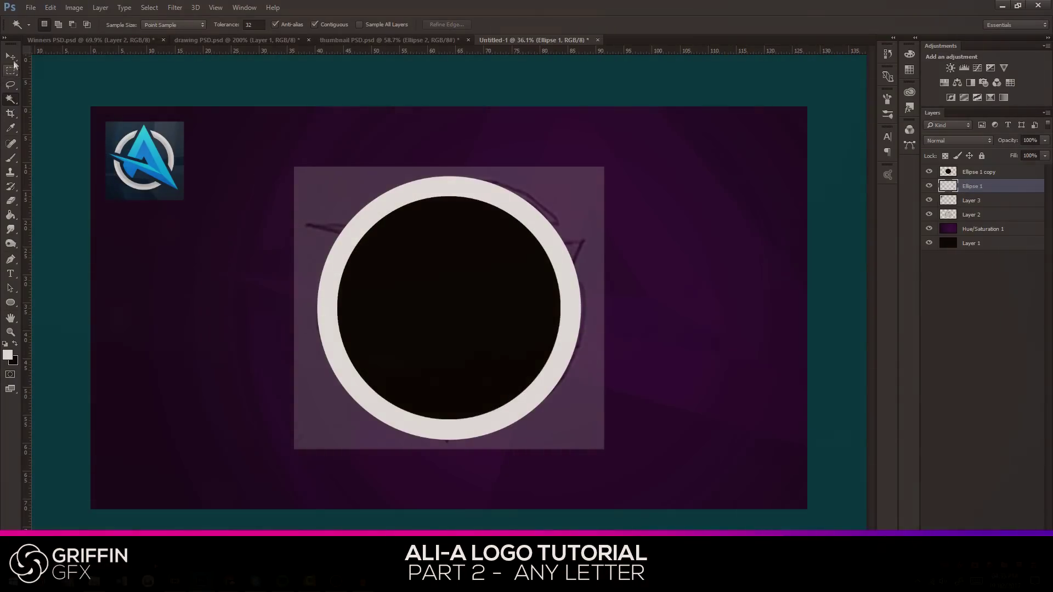
pyautogui.click(10, 56)
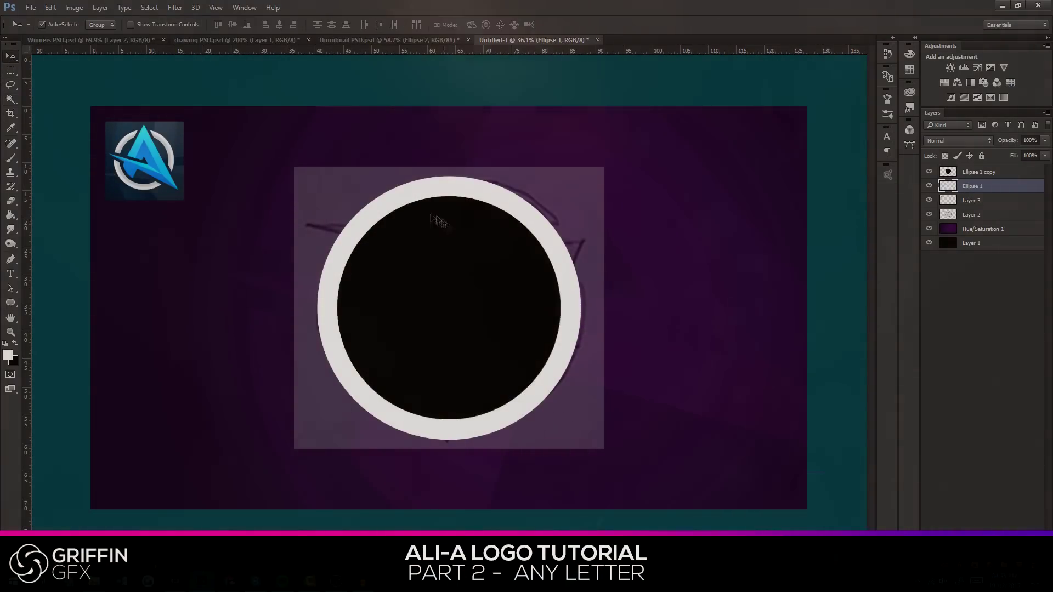
pyautogui.moveTo(420, 248); pyautogui.dragTo(469, 345)
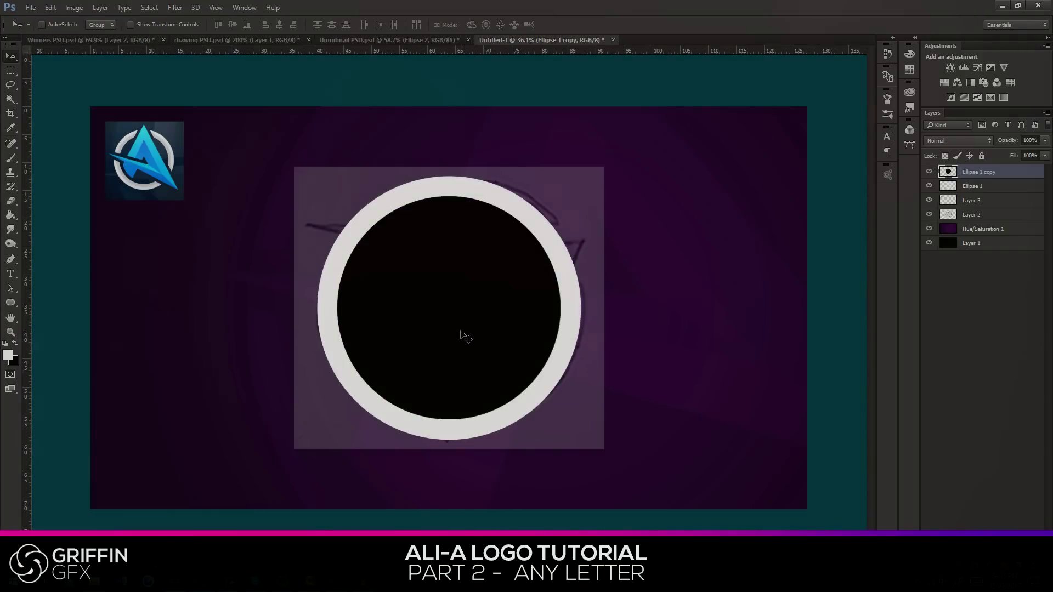
# Enlarge the black circle to about 104%.
pyautogui.hotkey('ctrl', 't')
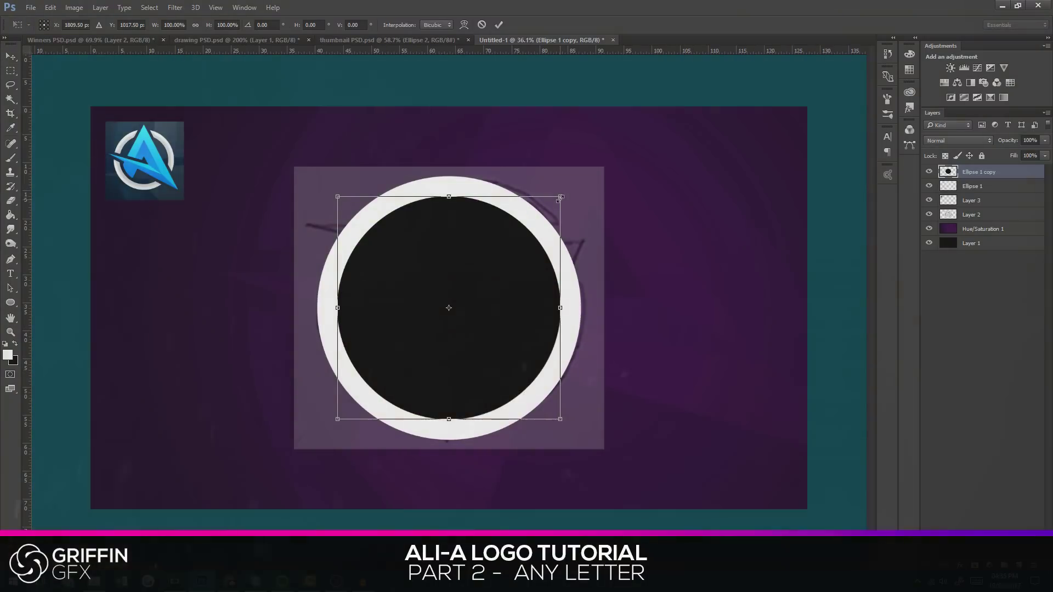
pyautogui.moveTo(560, 196); pyautogui.dragTo(565, 193)
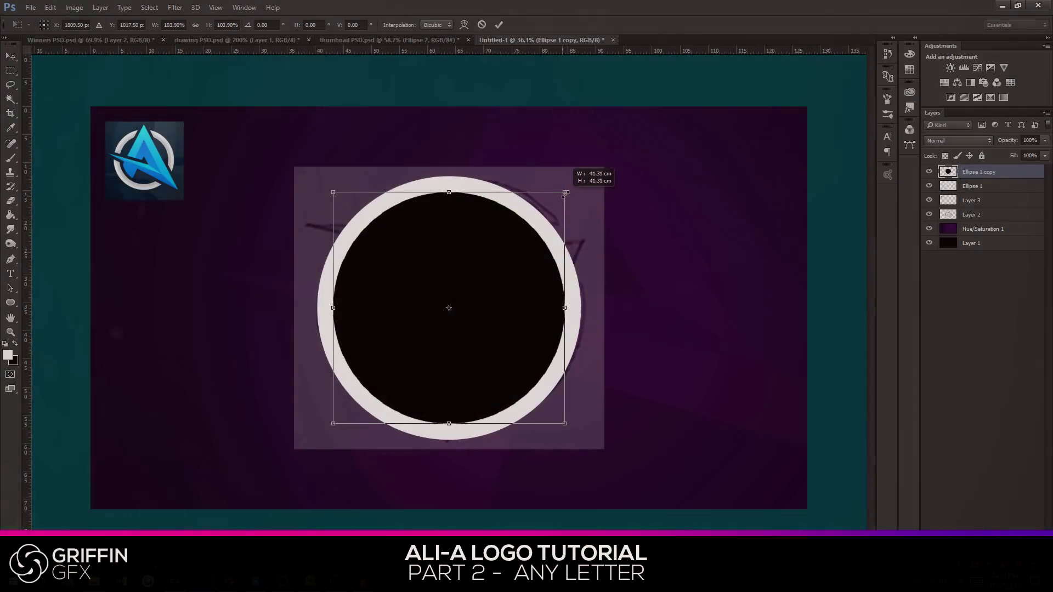
pyautogui.press('Return')
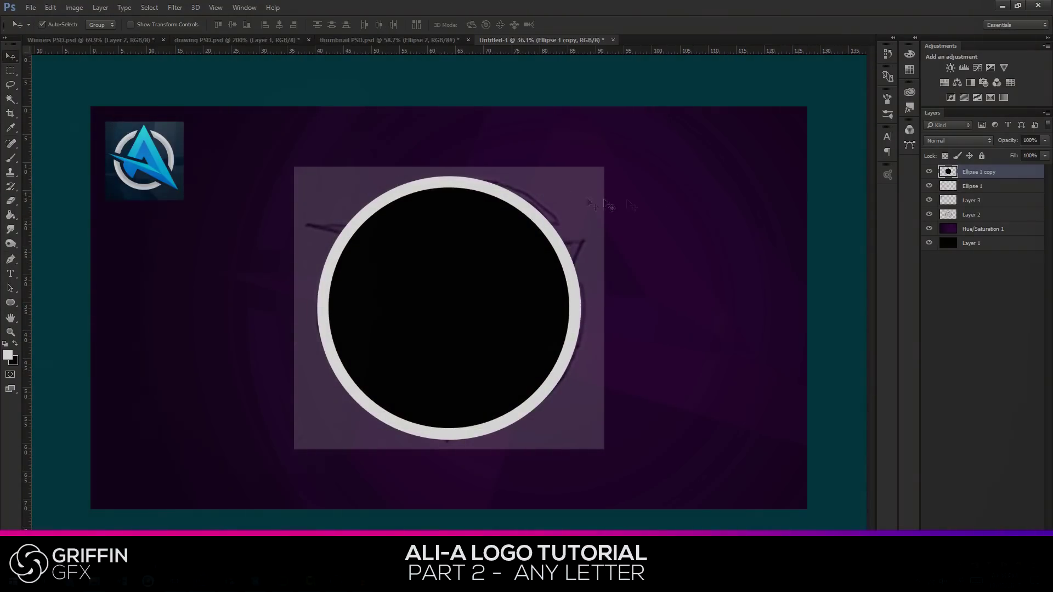
pyautogui.click(1045, 141)
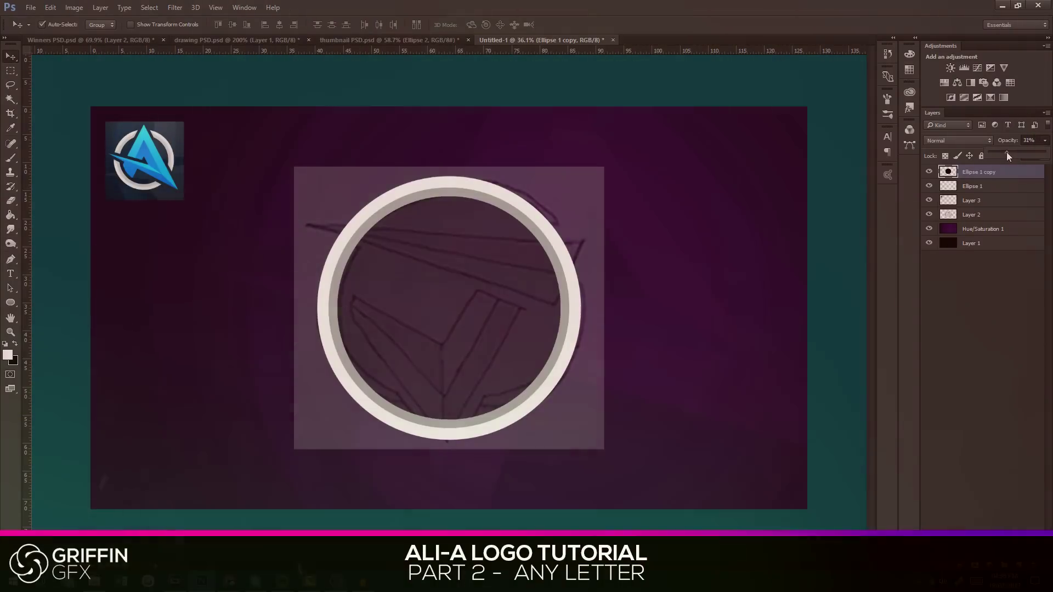
pyautogui.scroll(5, 378, 266)
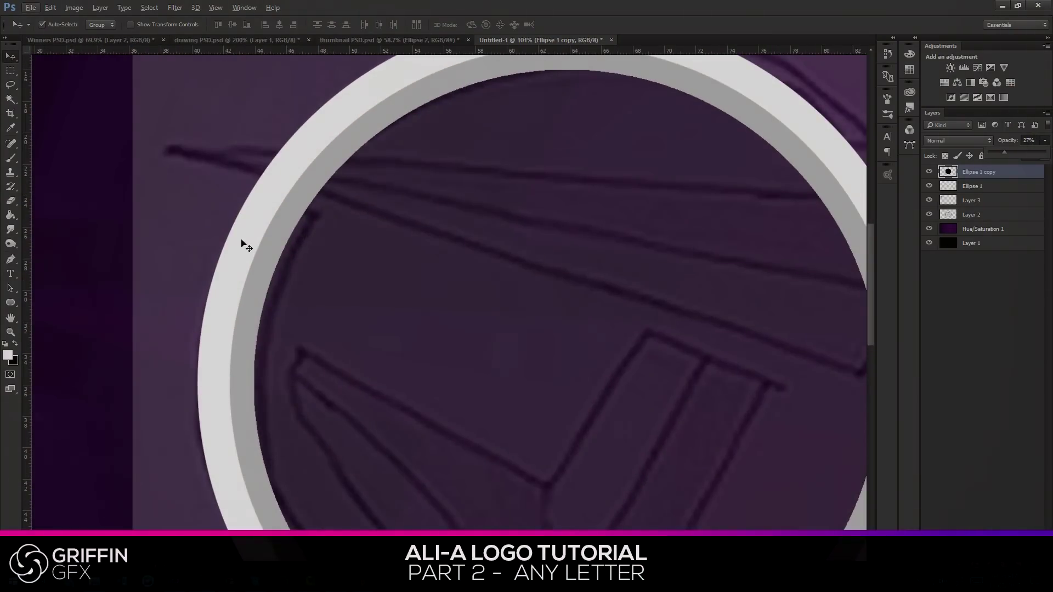
pyautogui.scroll(-4, 287, 267)
# Enlarge the ring copy slightly about its centre and apply the transformation.
pyautogui.hotkey('ctrl', 't')
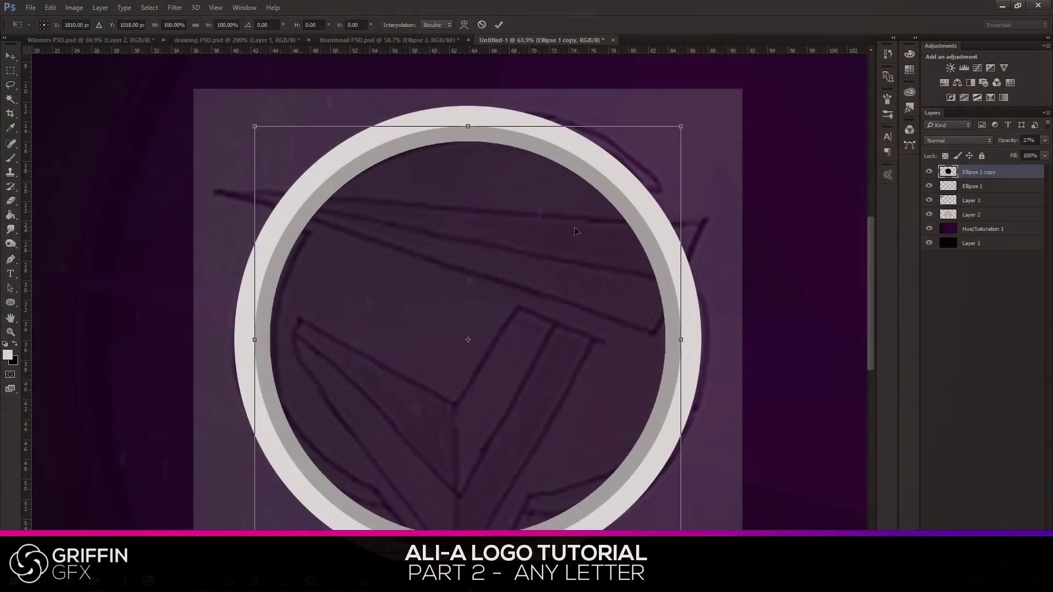
pyautogui.moveTo(661, 143); pyautogui.dragTo(664, 142)
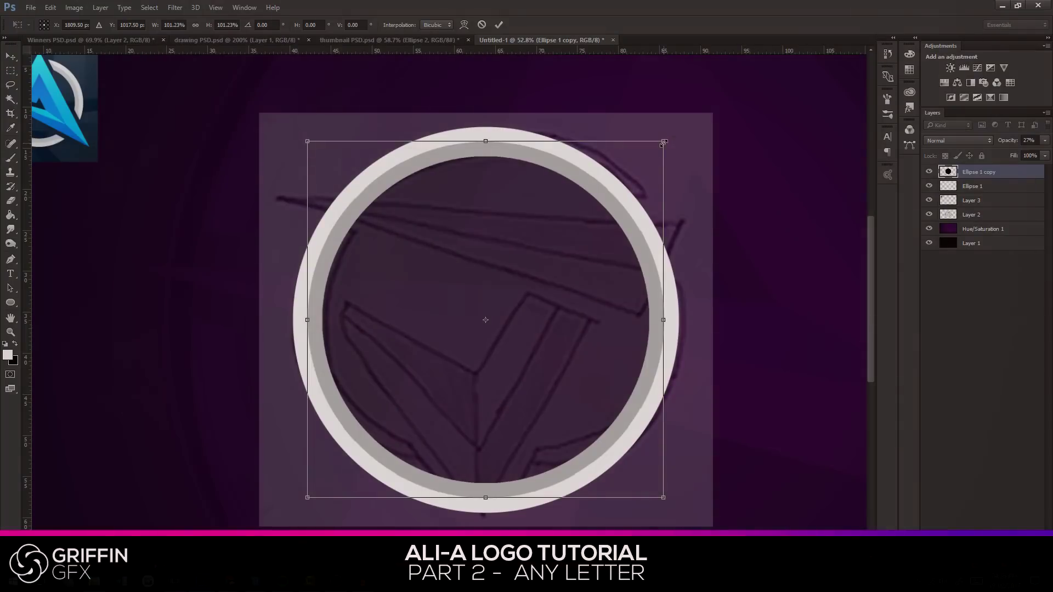
pyautogui.scroll(3, 679, 324)
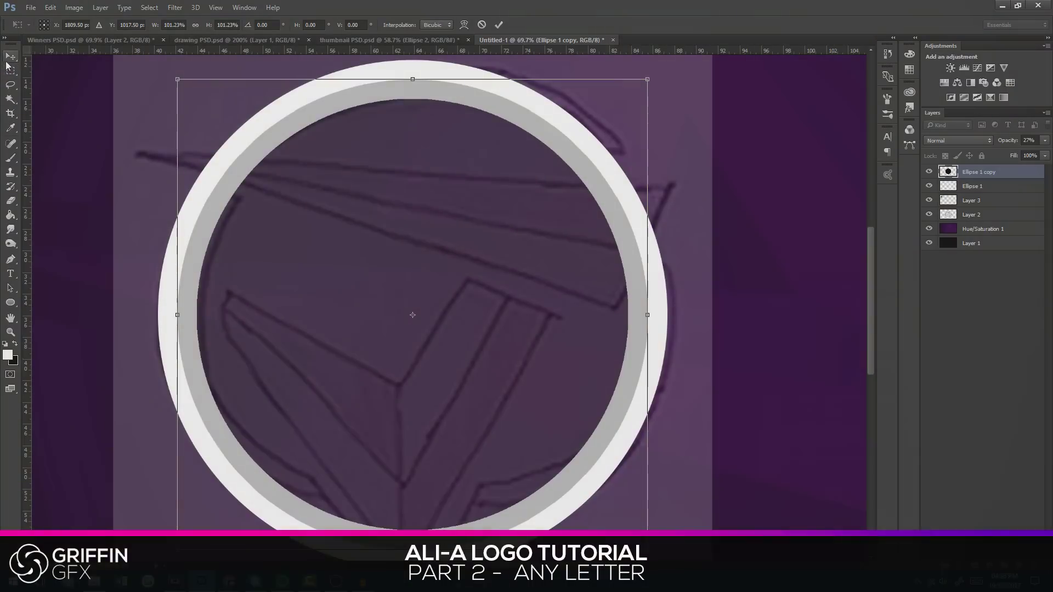
pyautogui.press('v')
pyautogui.click(451, 220)
pyautogui.scroll(4, 623, 324)
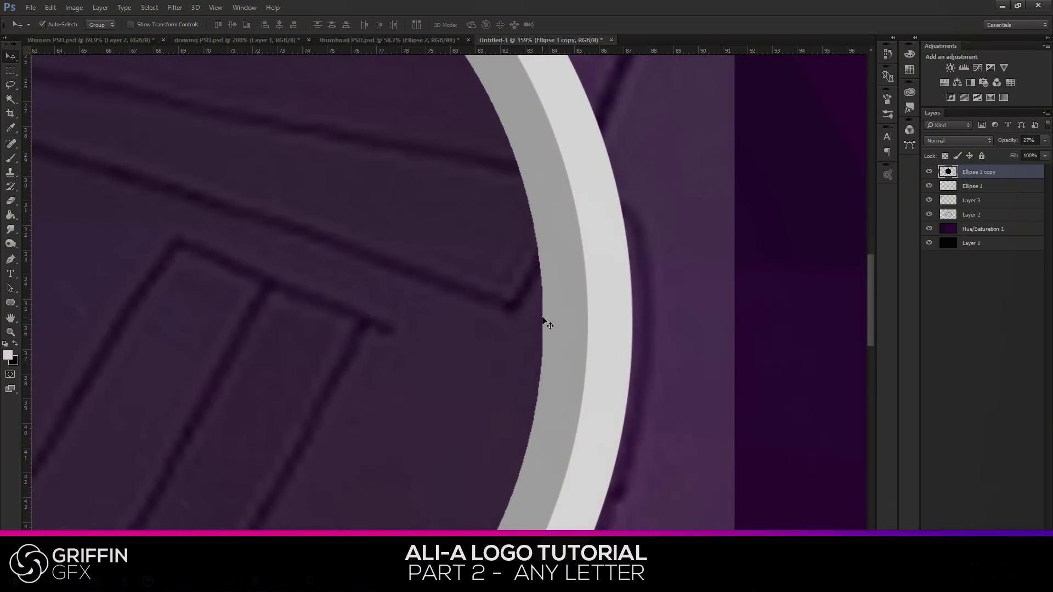
pyautogui.scroll(-5, 585, 315)
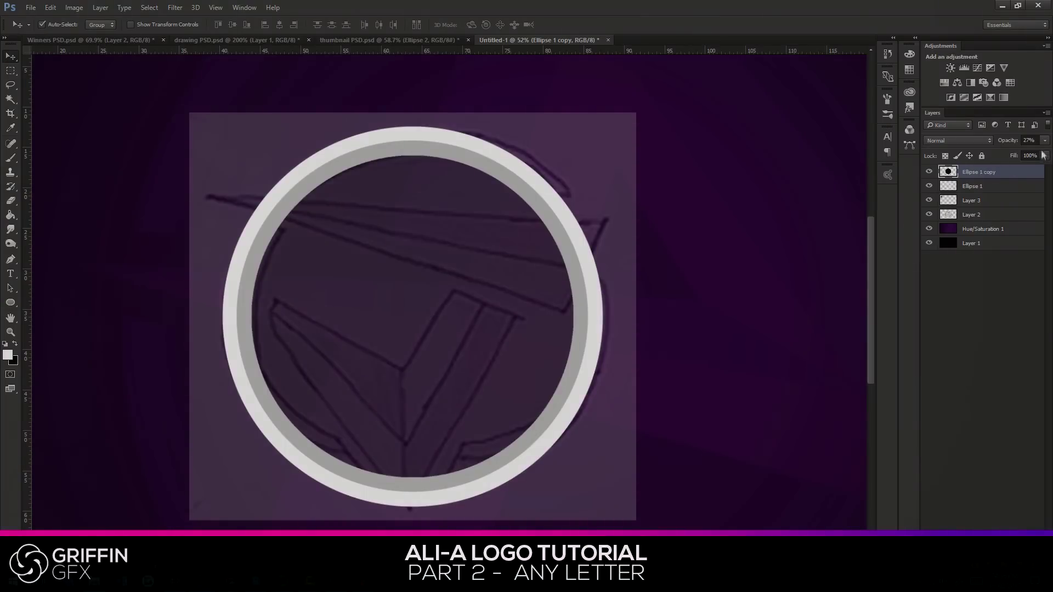
# Set Ellipse 1 copy's opacity to 17%.
pyautogui.click(1045, 142)
pyautogui.moveTo(1006, 151); pyautogui.dragTo(998, 155)
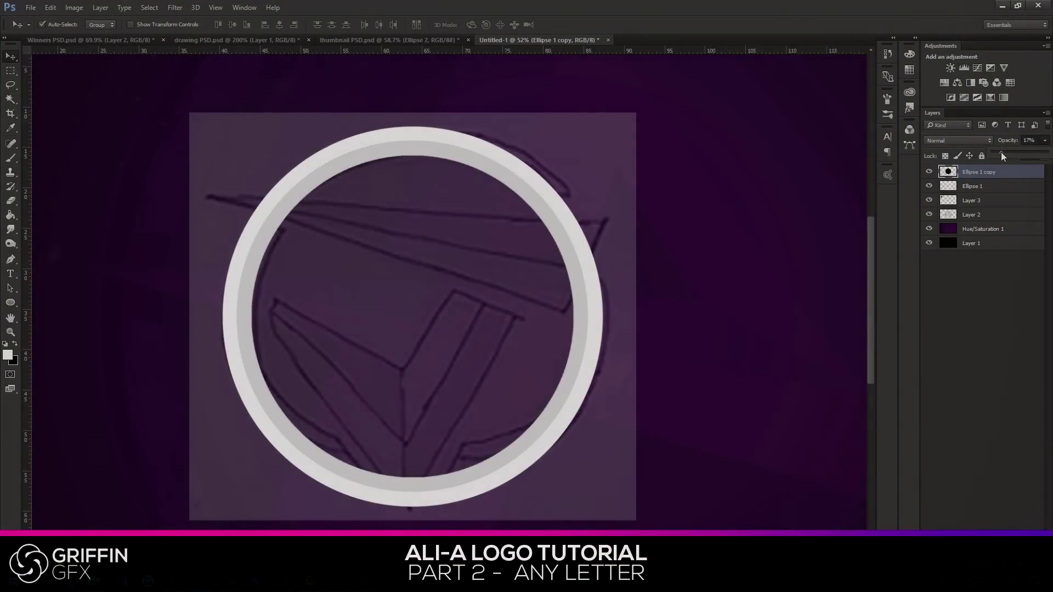
pyautogui.scroll(-3, 600, 186)
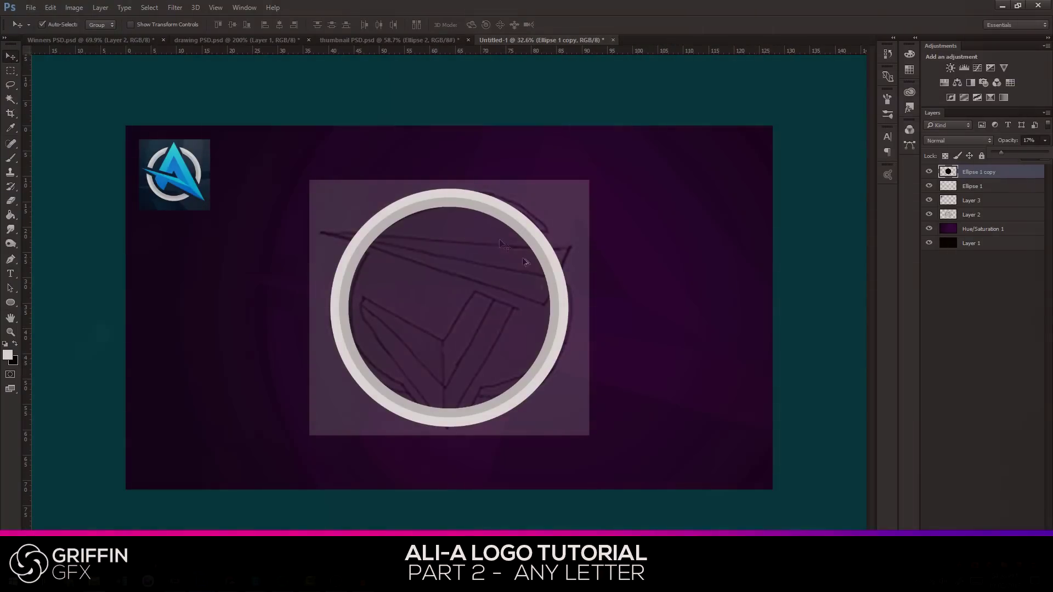
# Give the Ellipse 1 and Ellipse 1 copy layers a yellow label.
pyautogui.keyDown('shift'); pyautogui.click(977, 187); pyautogui.keyUp('shift')
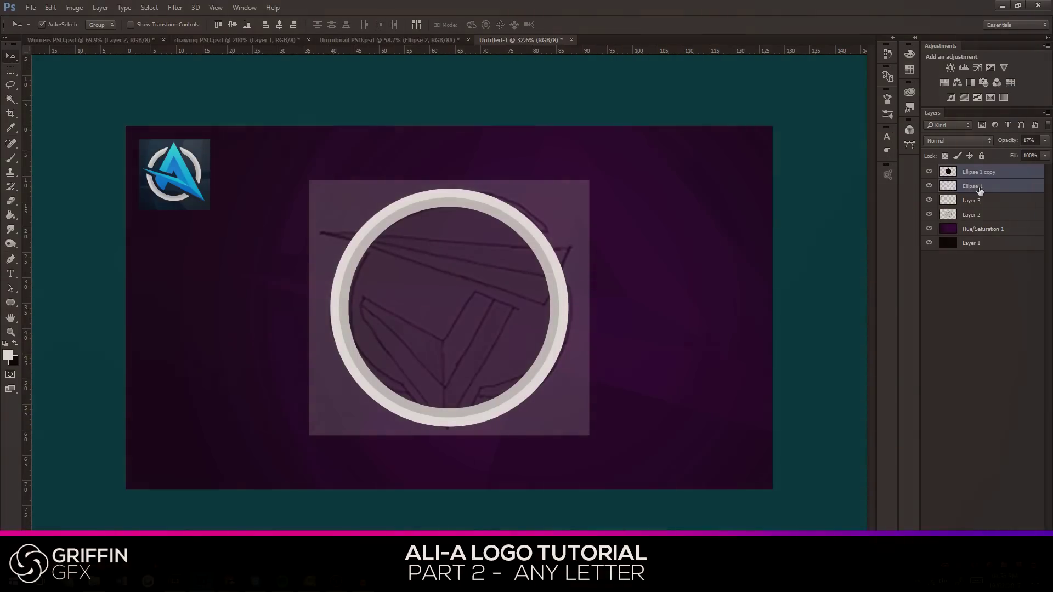
pyautogui.rightClick(979, 189)
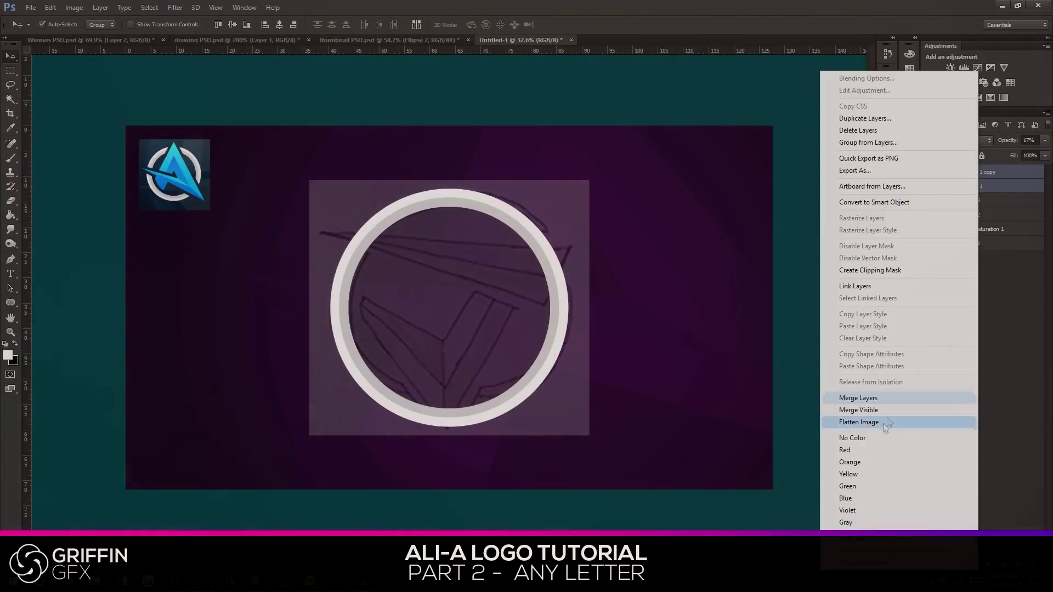
pyautogui.click(878, 473)
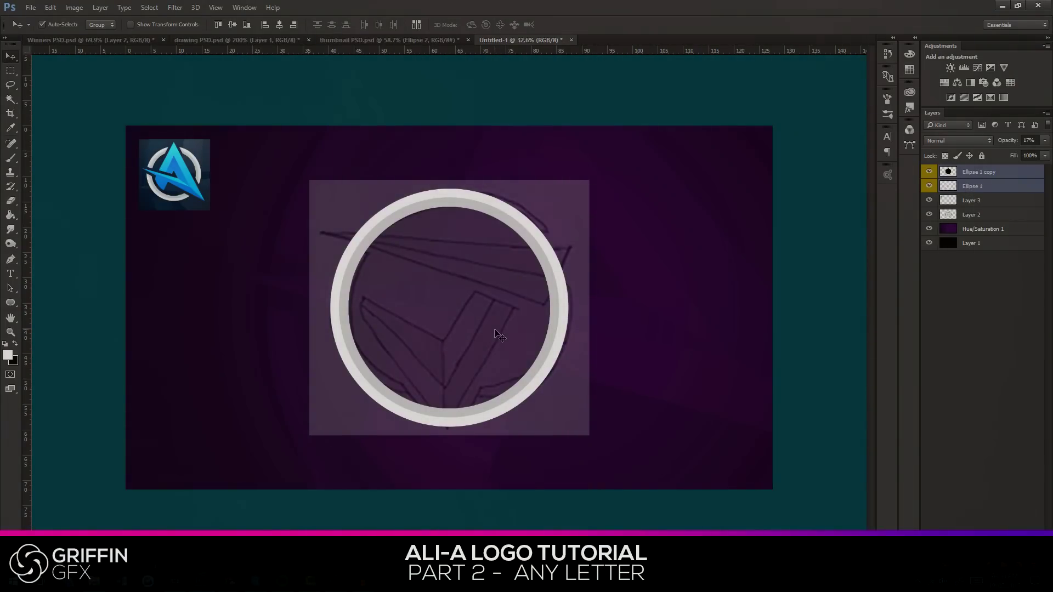
# Add a new empty Layer 4 at the top of the layer stack.
pyautogui.scroll(2, 508, 336)
pyautogui.scroll(1, 509, 323)
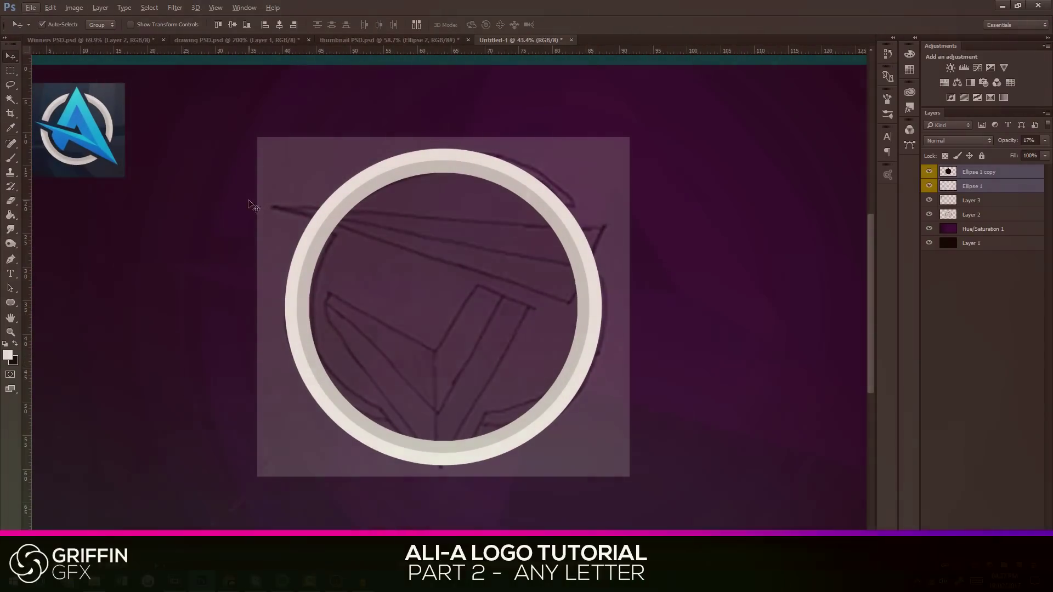
pyautogui.scroll(-1, 502, 316)
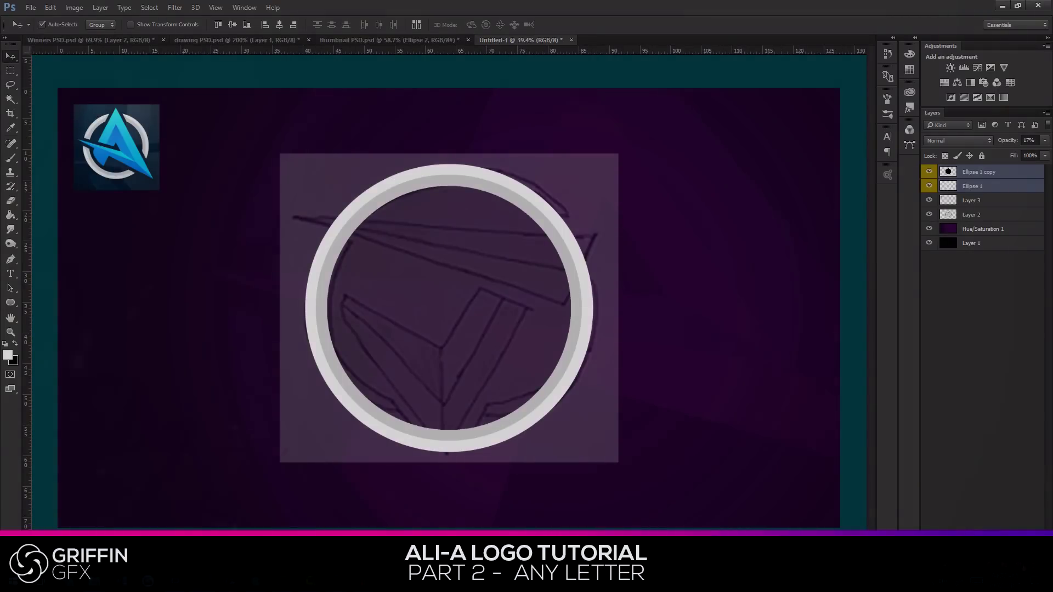
pyautogui.hotkey('ctrl', 'shift', 'alt', 'n')
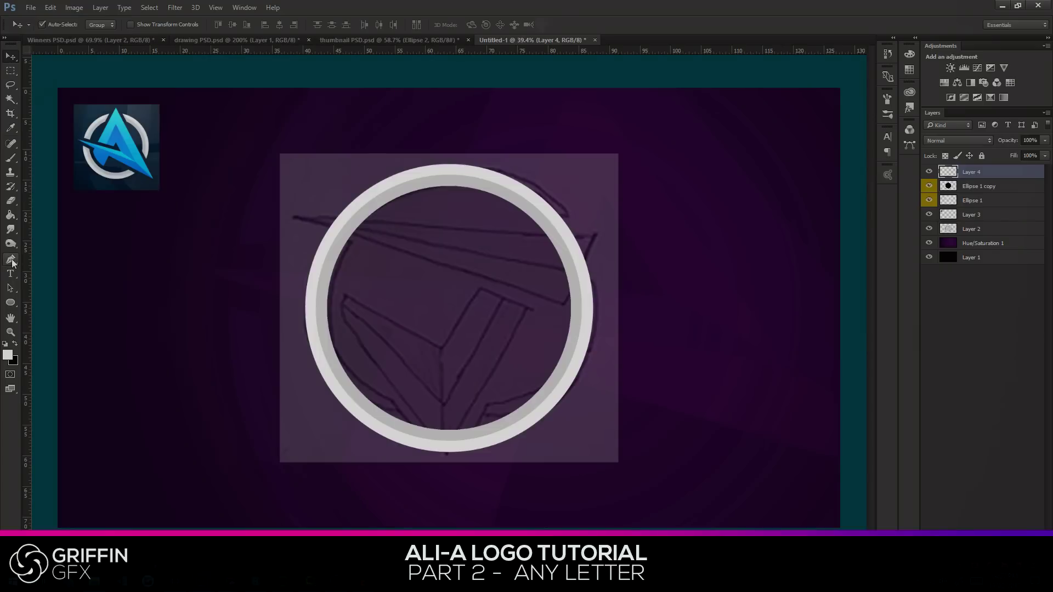
# Sample canvas colours, then shift the hue to set the foreground to bright magenta fc2bf0.
pyautogui.click(8, 355)
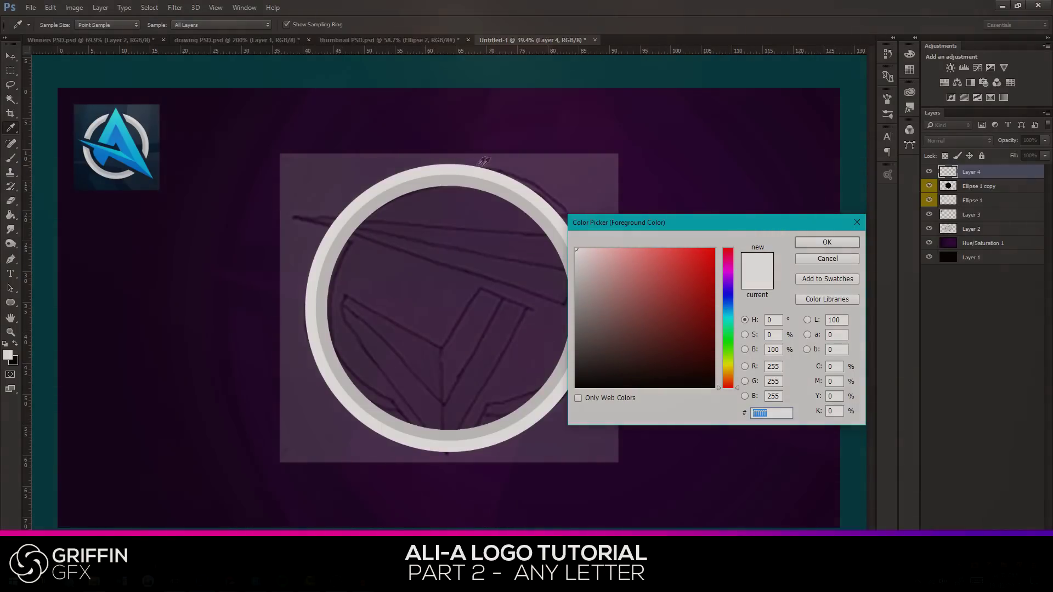
pyautogui.click(625, 134)
pyautogui.click(485, 68)
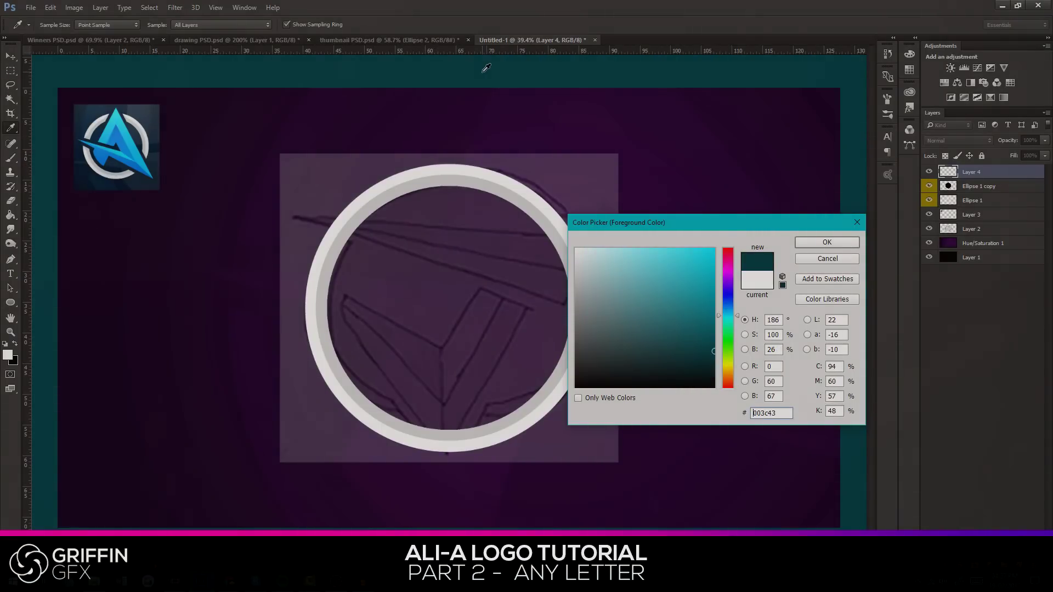
pyautogui.click(159, 176)
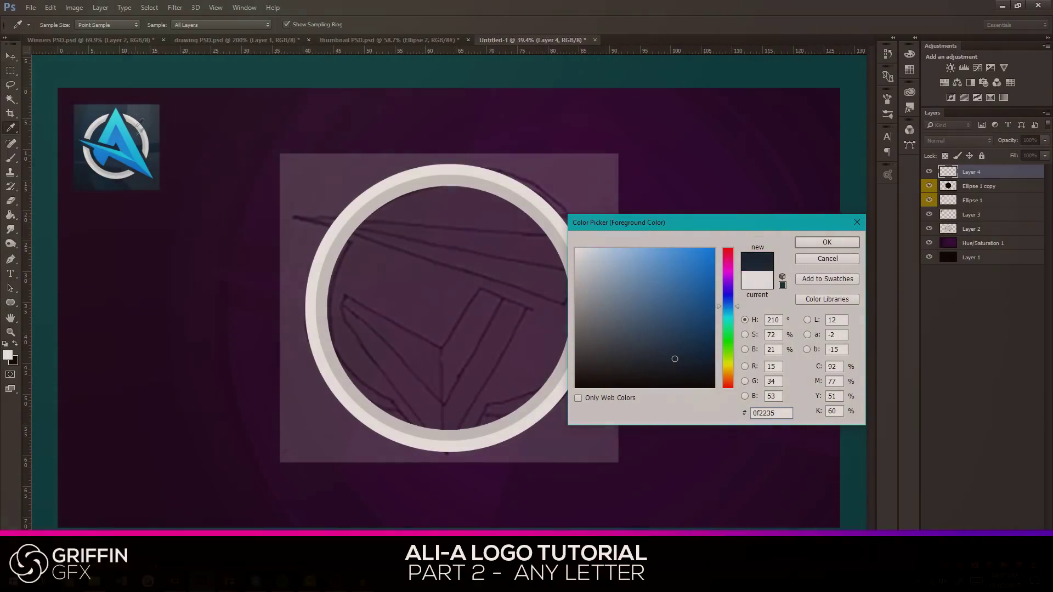
pyautogui.click(126, 126)
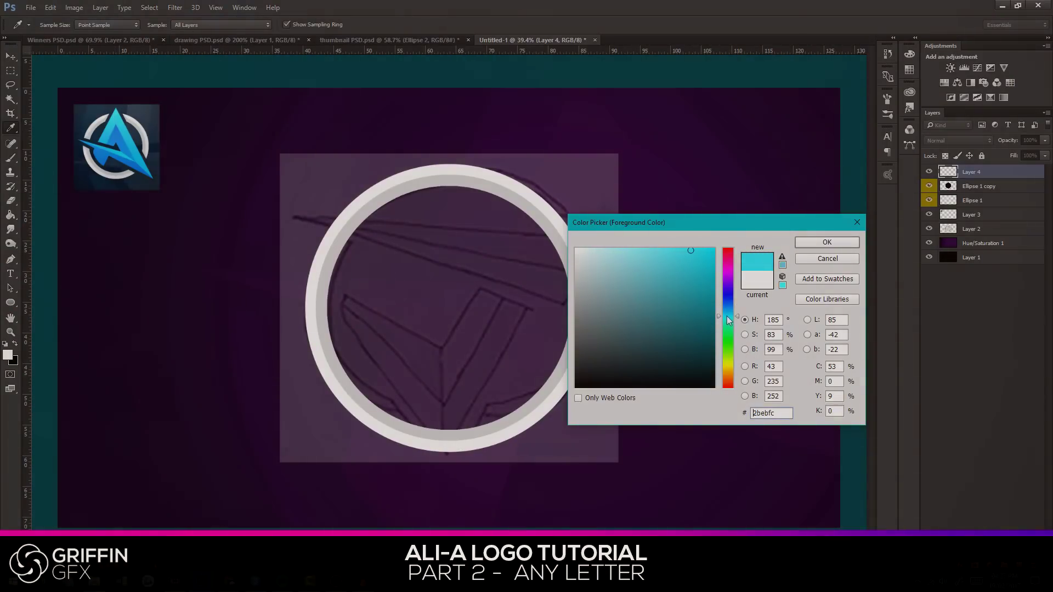
pyautogui.moveTo(726, 316); pyautogui.dragTo(728, 276)
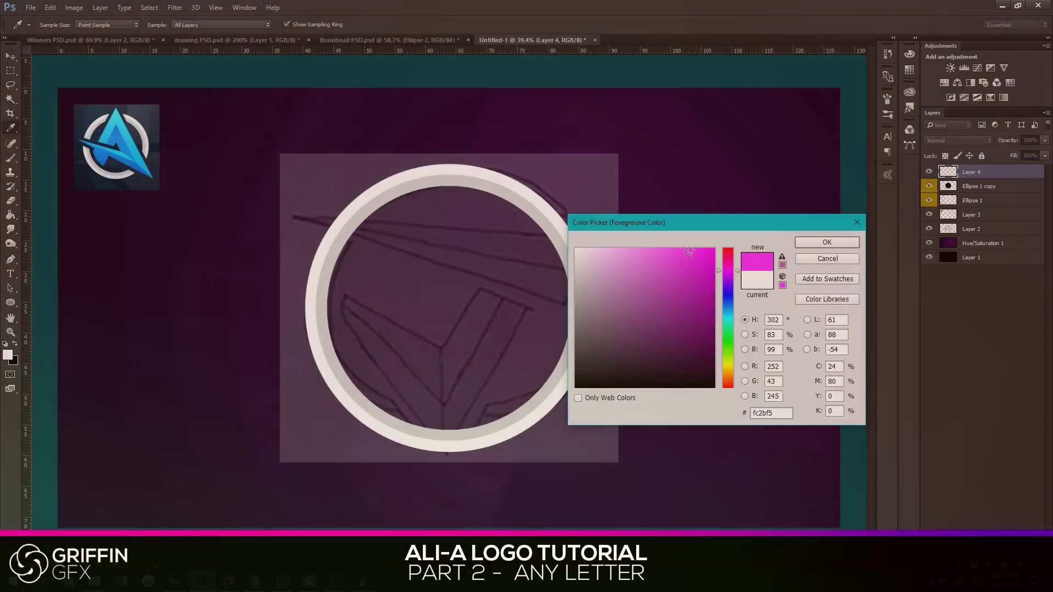
pyautogui.click(729, 269)
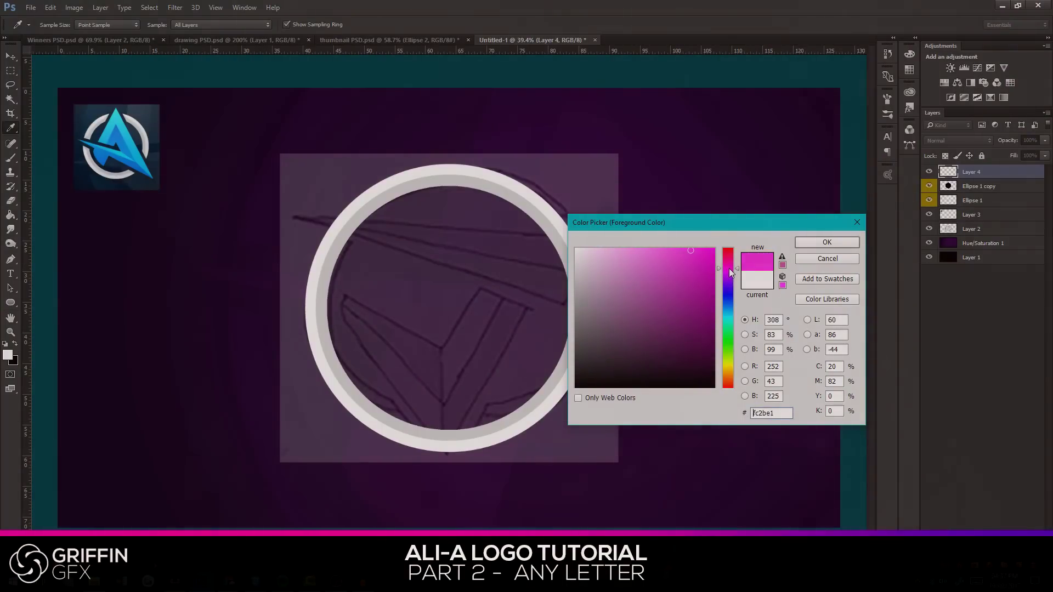
pyautogui.moveTo(731, 275); pyautogui.dragTo(729, 271)
pyautogui.click(827, 242)
# Merge the two ellipse layers into one yellow-labelled ring faded to 33% opacity.
pyautogui.press('v')
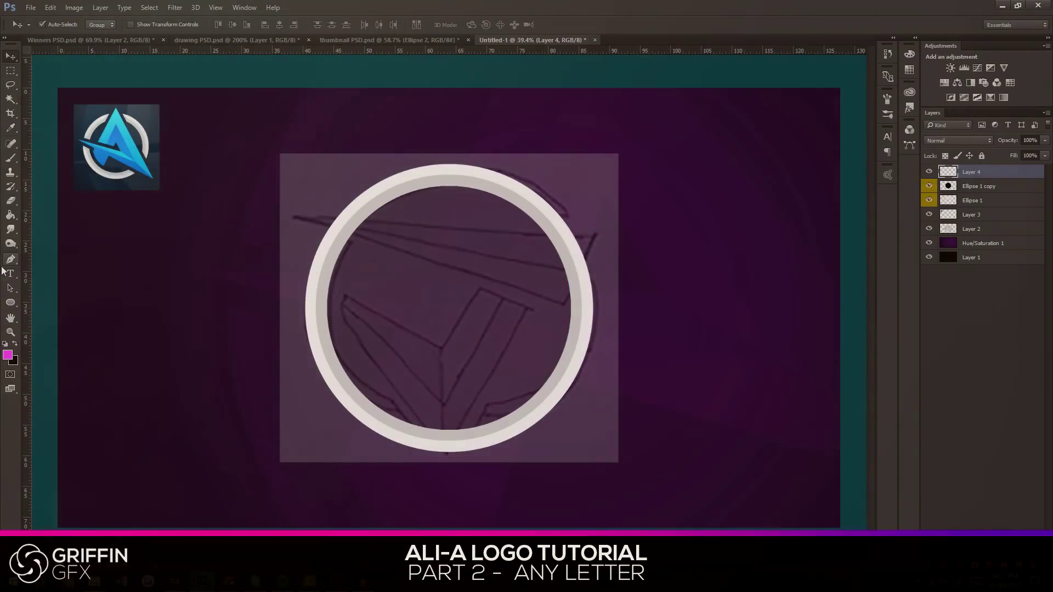
pyautogui.click(11, 260)
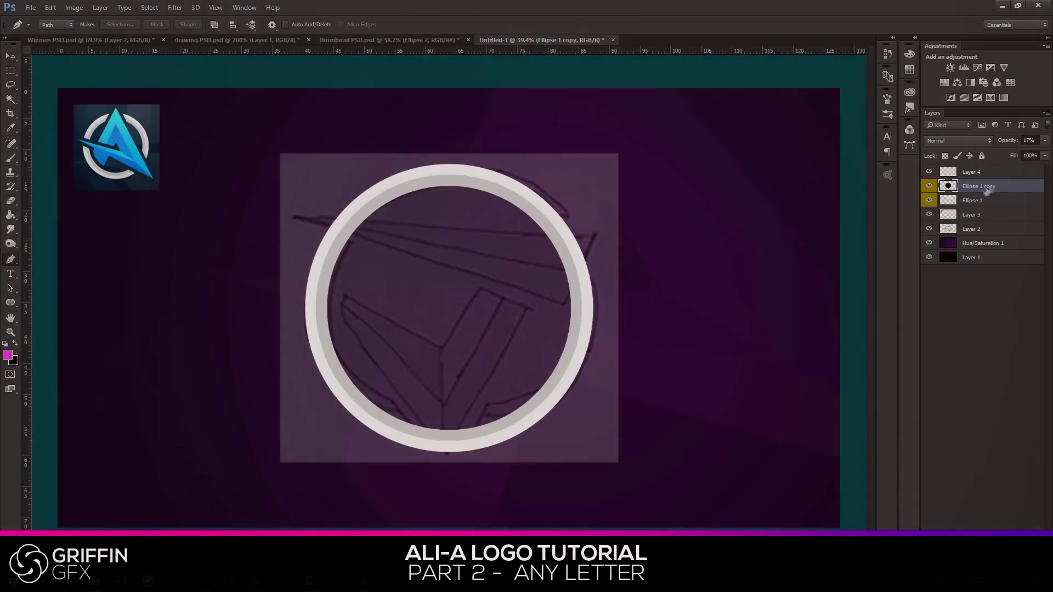
pyautogui.click(980, 201)
pyautogui.keyDown('shift'); pyautogui.click(979, 187); pyautogui.keyUp('shift')
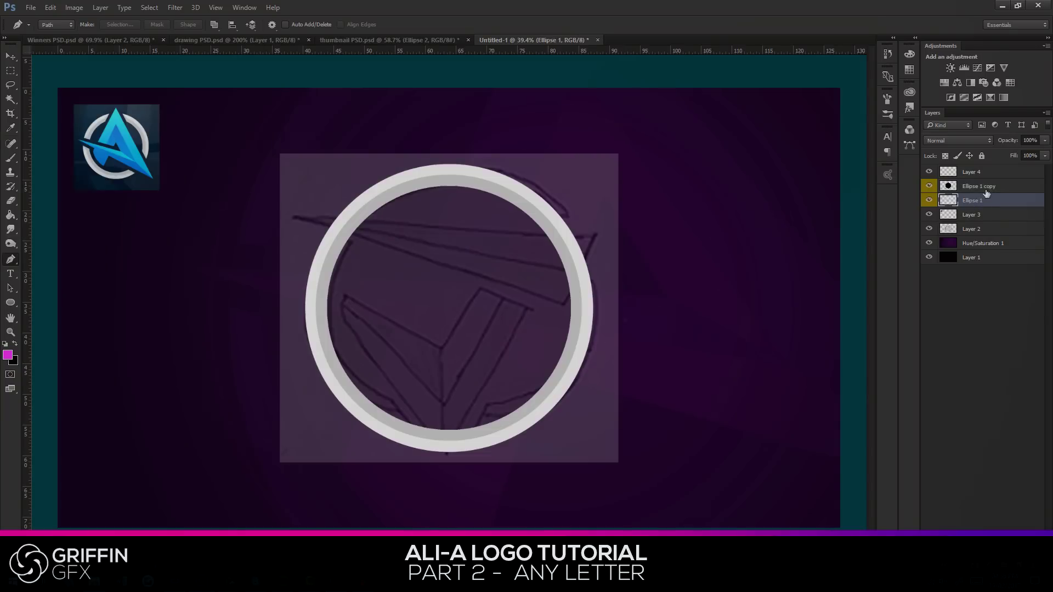
pyautogui.rightClick(990, 188)
pyautogui.click(878, 393)
pyautogui.rightClick(975, 191)
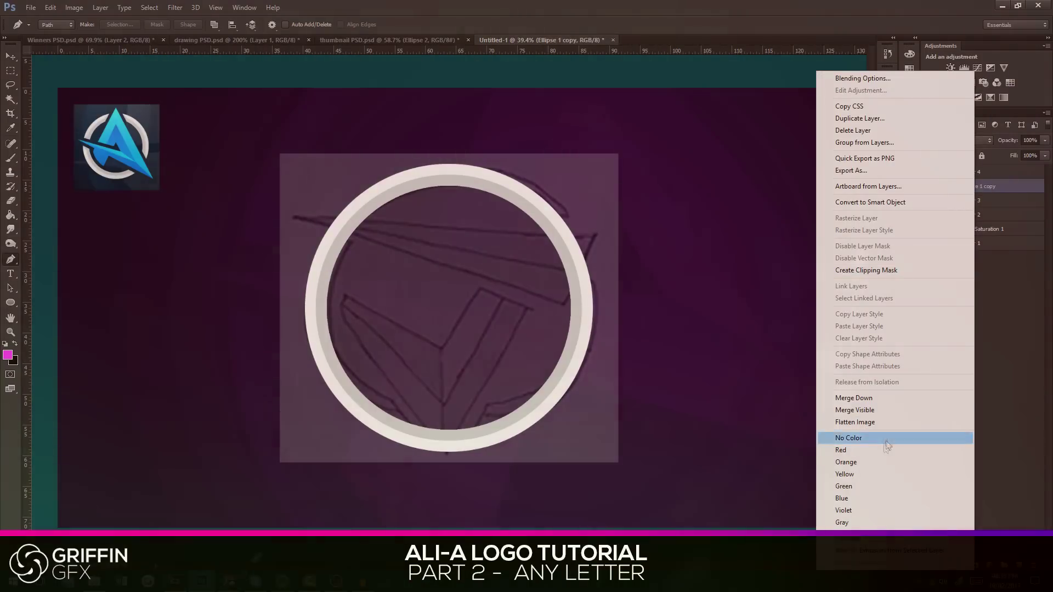
pyautogui.click(878, 474)
pyautogui.moveTo(1043, 142); pyautogui.dragTo(1008, 150)
# Trace a triangular path on Layer 4 along the sketch's top wedge.
pyautogui.click(986, 173)
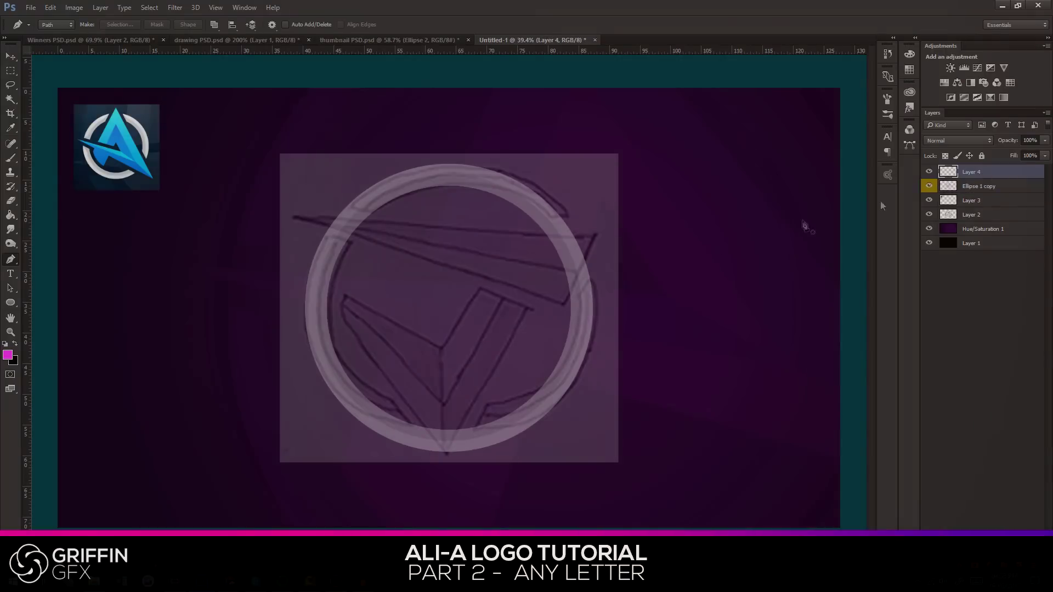
pyautogui.click(292, 217)
pyautogui.click(598, 234)
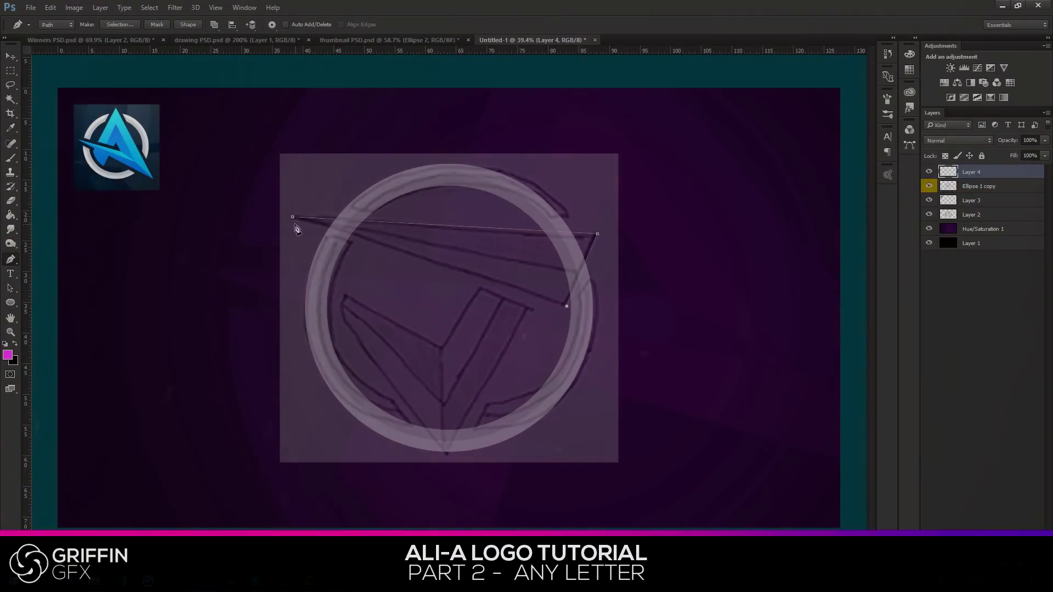
pyautogui.click(293, 218)
pyautogui.rightClick(467, 249)
pyautogui.click(52, 292)
# Trace the inner quadrilateral path and convert it to a selection.
pyautogui.click(389, 330)
pyautogui.click(476, 314)
pyautogui.click(483, 361)
pyautogui.click(425, 383)
pyautogui.click(388, 330)
pyautogui.rightClick(441, 342)
pyautogui.click(477, 112)
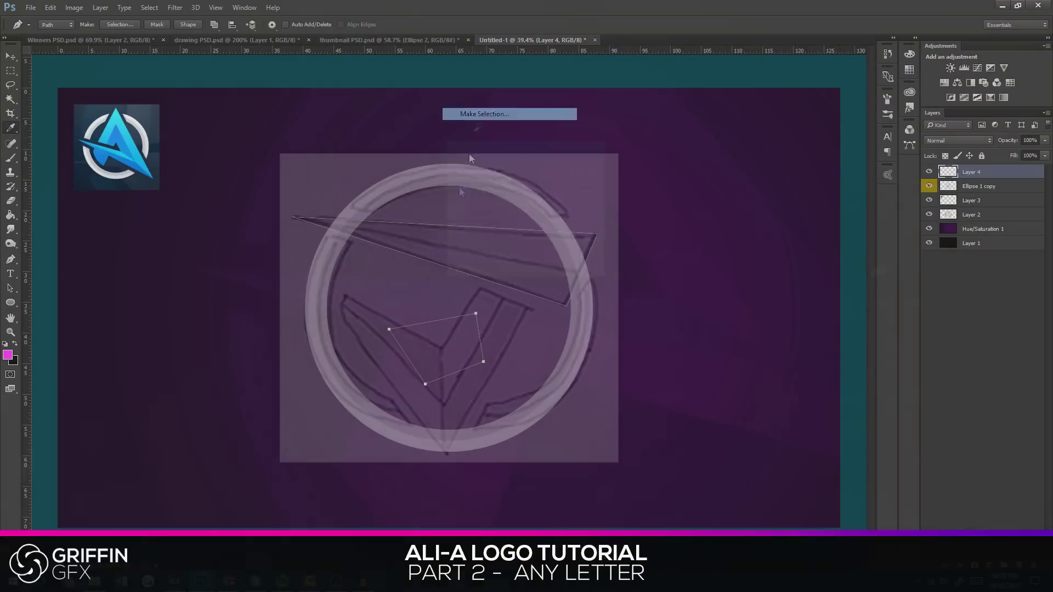
pyautogui.press('Return')
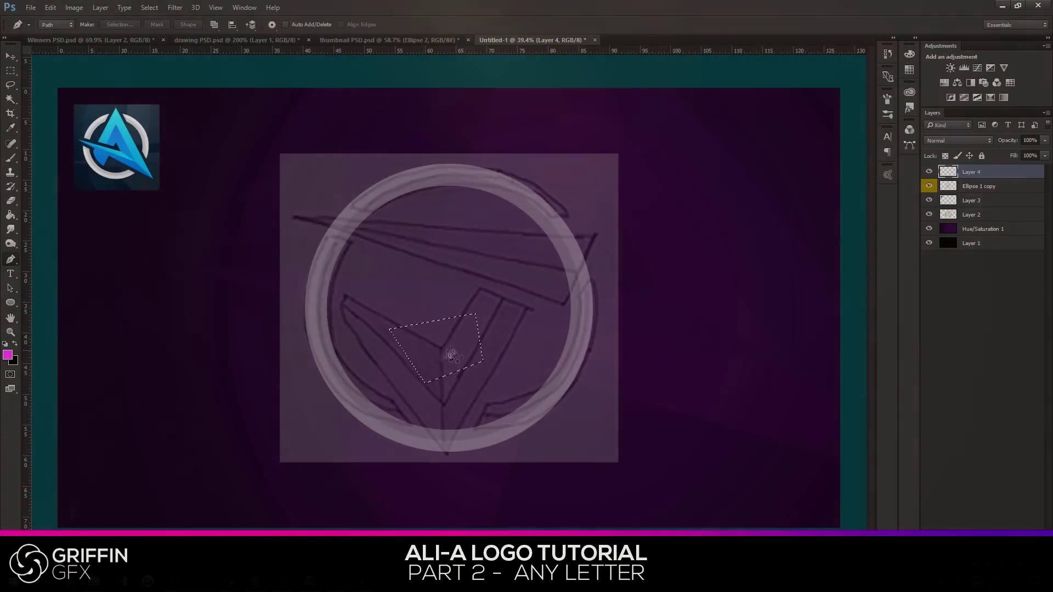
# Retrace the wedge as a triangle with a lower point and make it a selection.
pyautogui.click(293, 218)
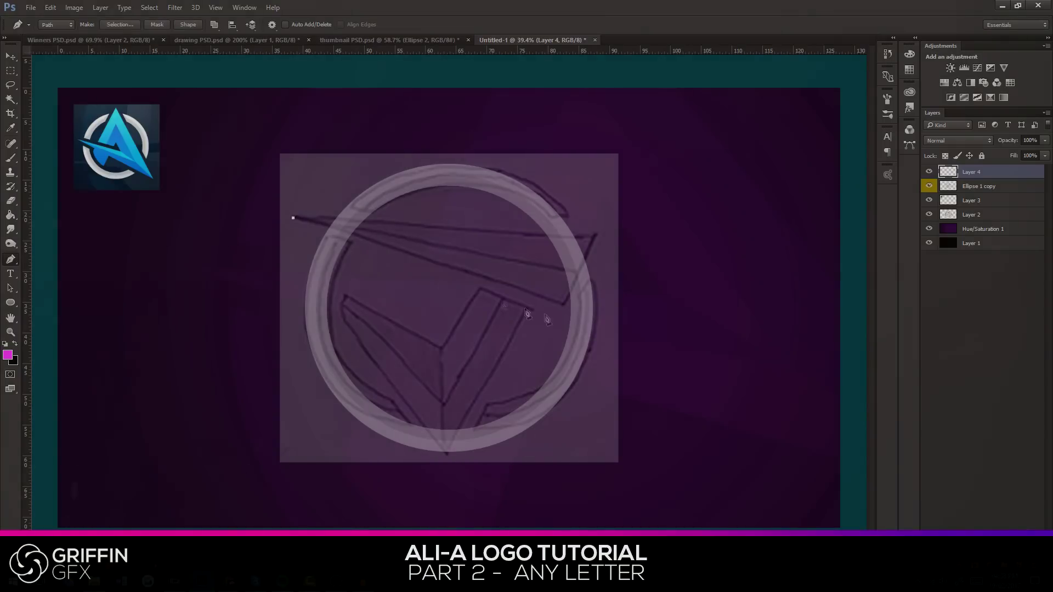
pyautogui.click(562, 308)
pyautogui.click(598, 235)
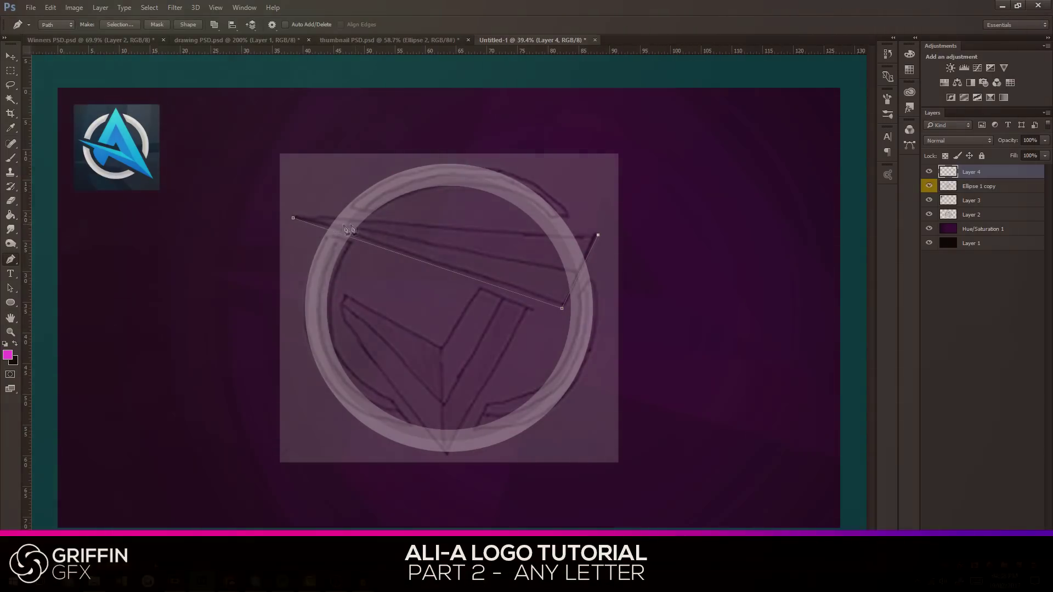
pyautogui.click(293, 218)
pyautogui.rightClick(459, 263)
pyautogui.click(519, 289)
pyautogui.press('Return')
# Fill the triangle selection with magenta and add a new empty Layer 5.
pyautogui.click(13, 216)
pyautogui.click(480, 272)
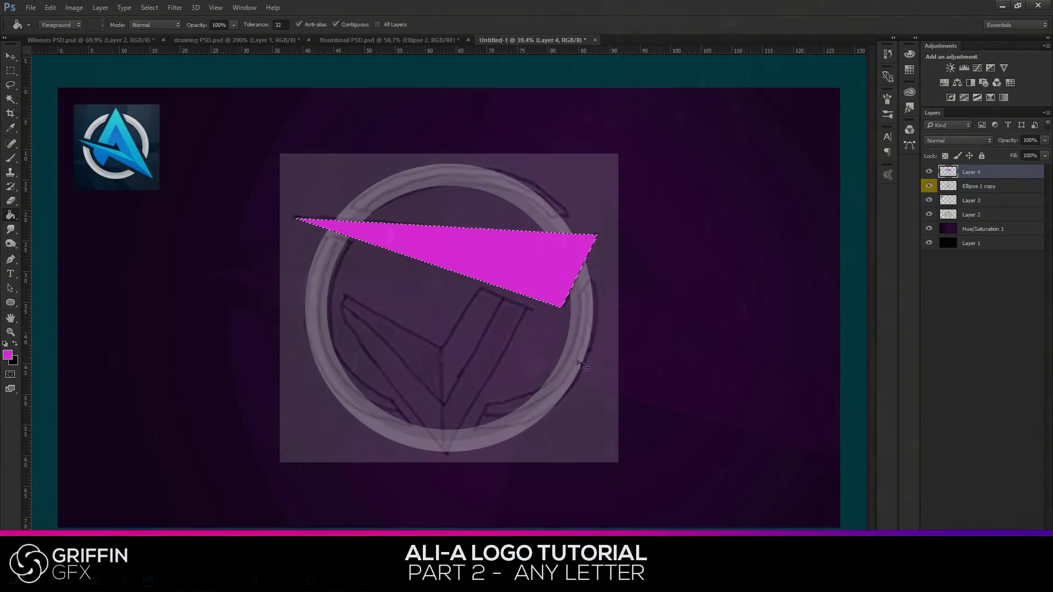
pyautogui.click(11, 56)
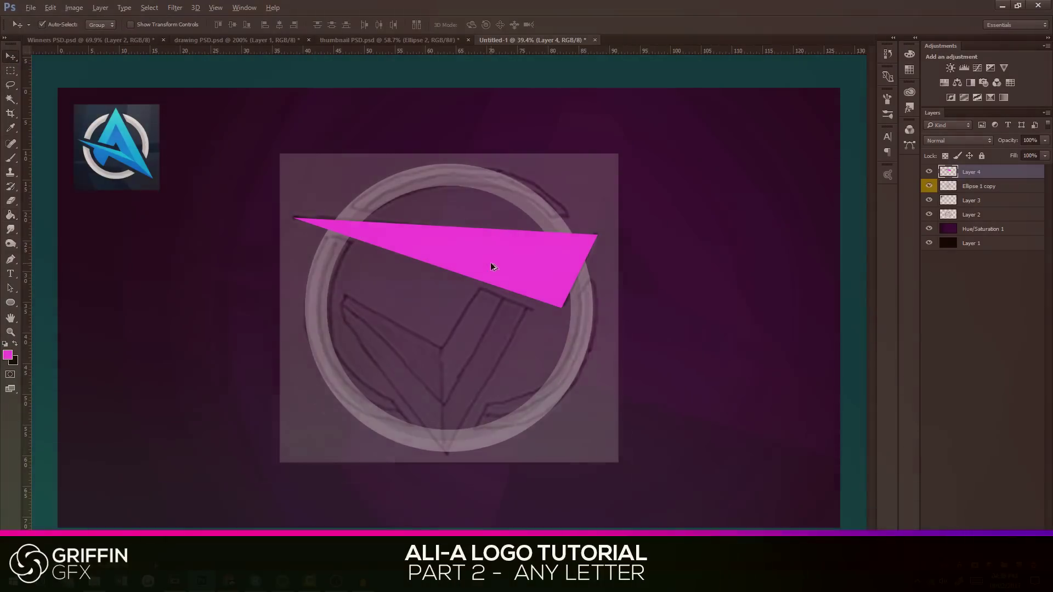
pyautogui.scroll(1, 490, 262)
pyautogui.scroll(-2, 490, 262)
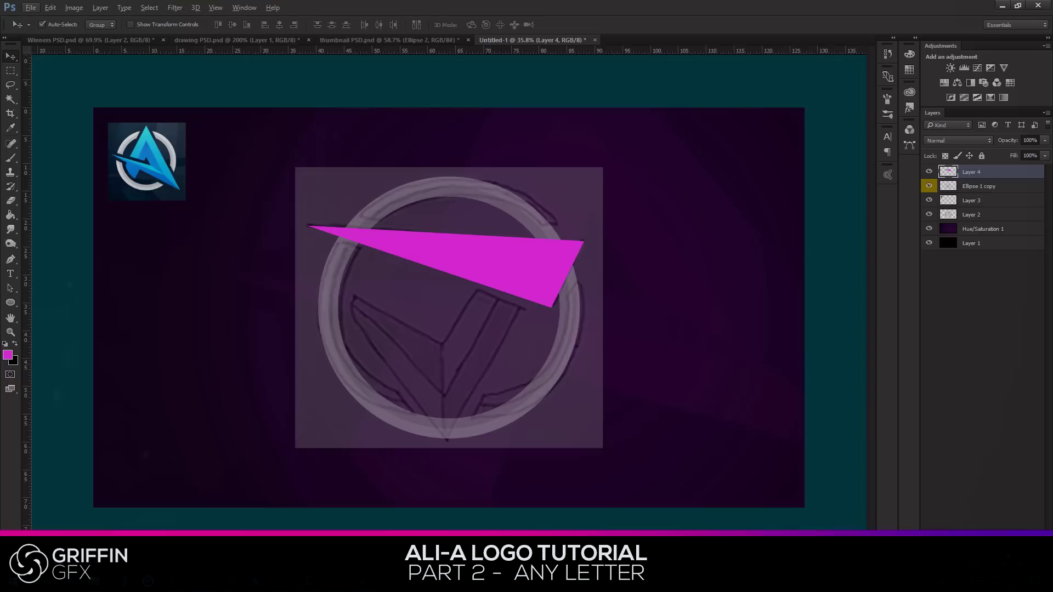
pyautogui.hotkey('ctrl', 'shift', 'alt', 'n')
pyautogui.press('p')
pyautogui.scroll(2, 521, 366)
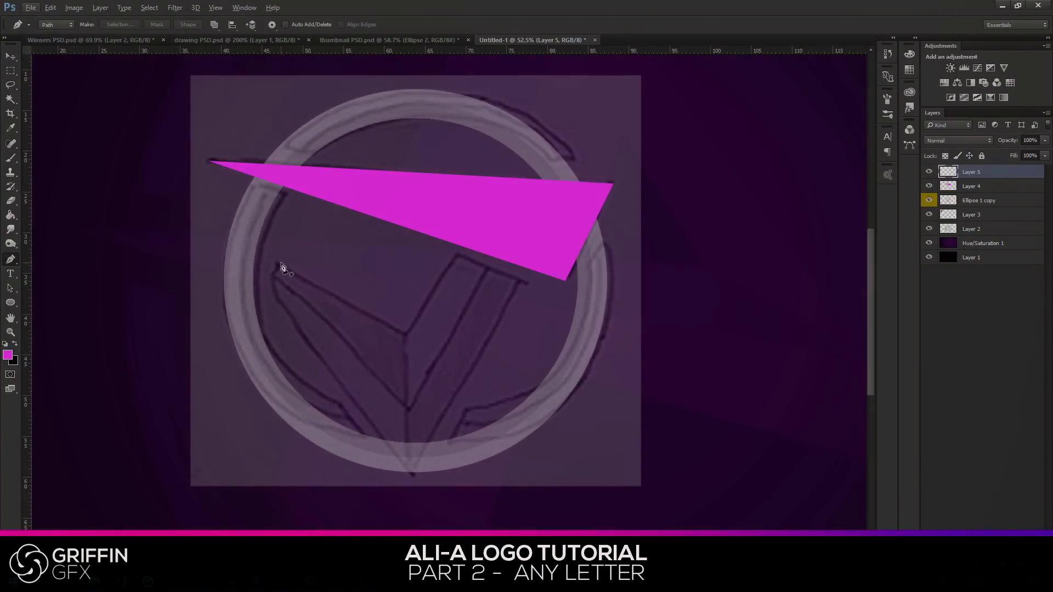
# Trace the sketched V outline beneath the wedge and convert it to a selection.
pyautogui.click(456, 256)
pyautogui.click(525, 285)
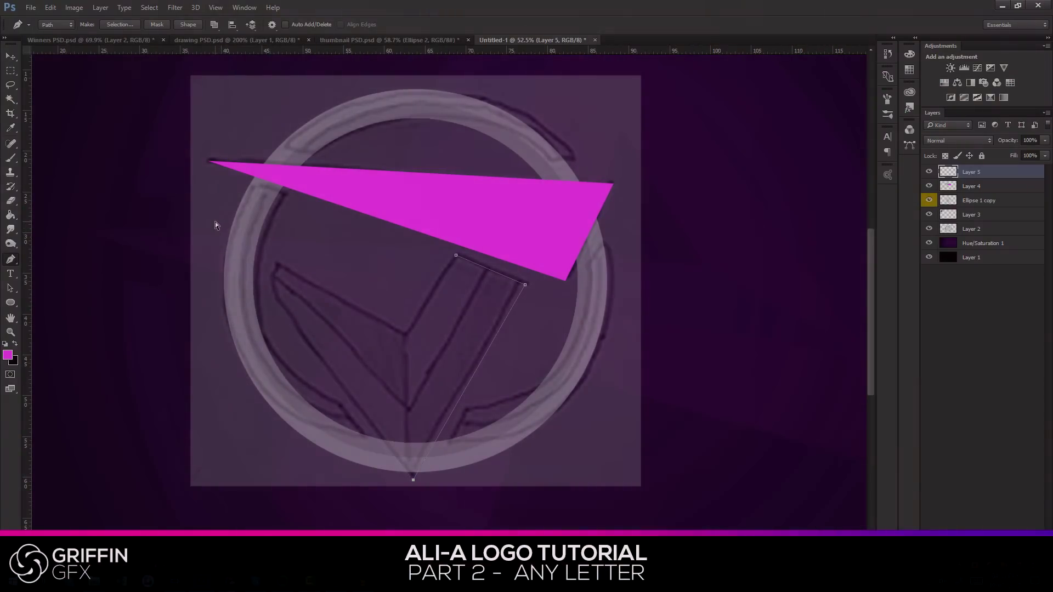
pyautogui.click(214, 221)
pyautogui.click(405, 335)
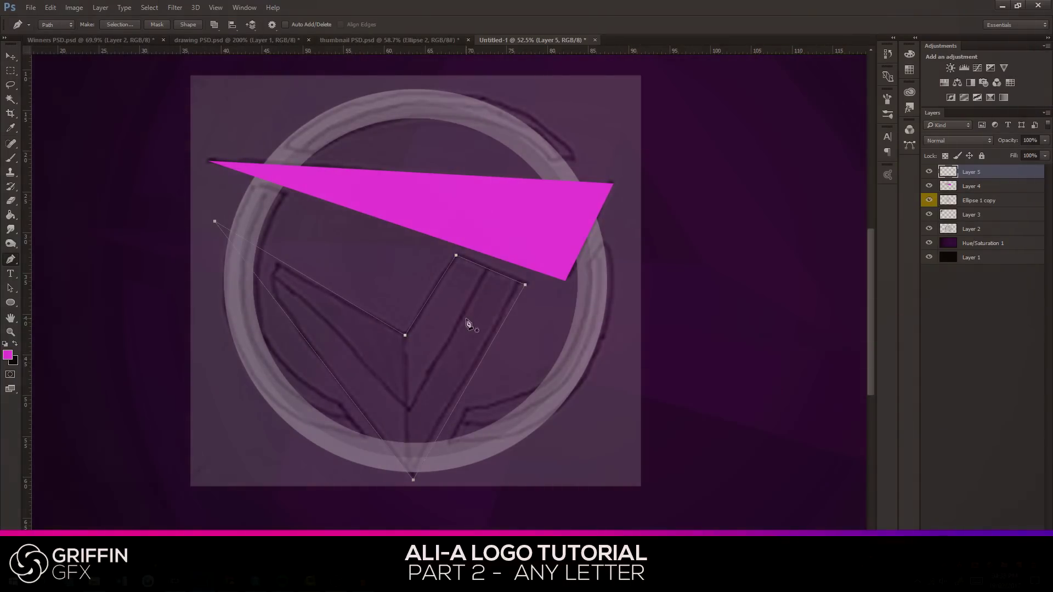
pyautogui.rightClick(468, 322)
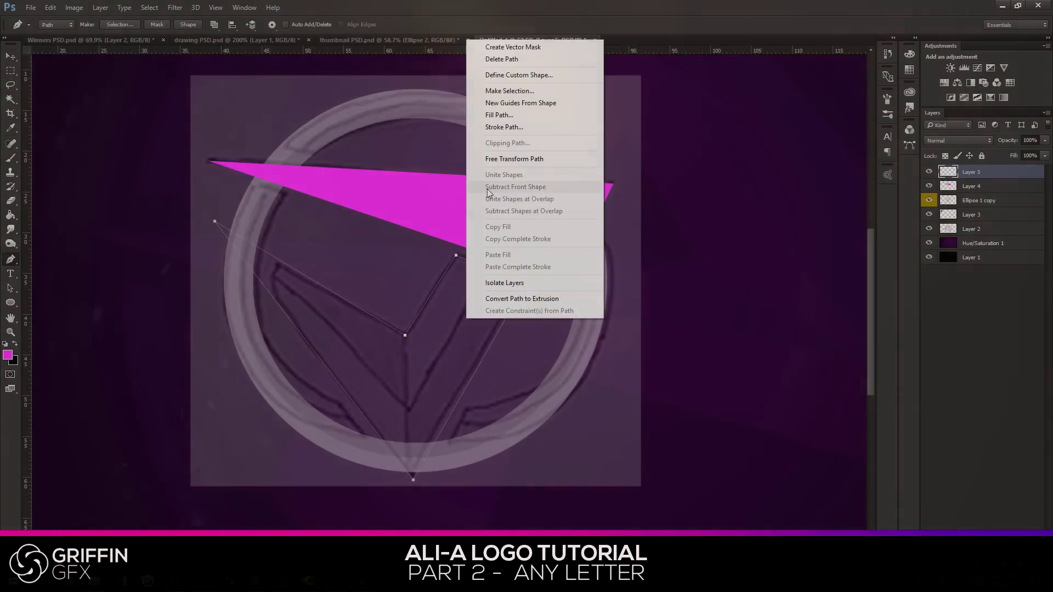
pyautogui.click(510, 91)
pyautogui.press('Return')
# Fill the V selection with magenta and deselect it.
pyautogui.press('g')
pyautogui.click(418, 356)
pyautogui.hotkey('ctrl', 'd')
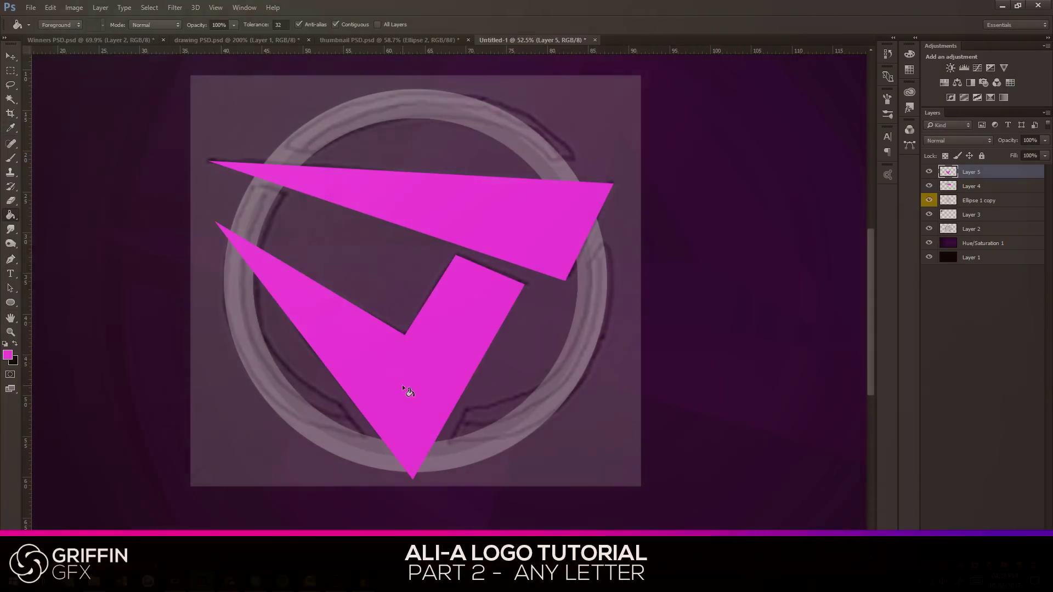
pyautogui.scroll(-5, 403, 384)
pyautogui.scroll(3, 406, 389)
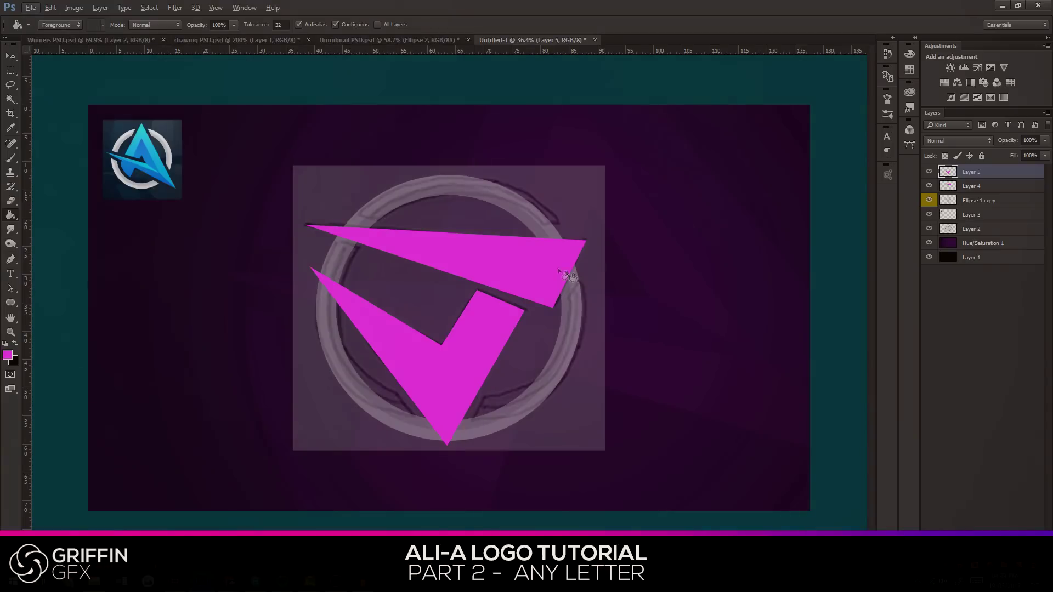
pyautogui.click(11, 57)
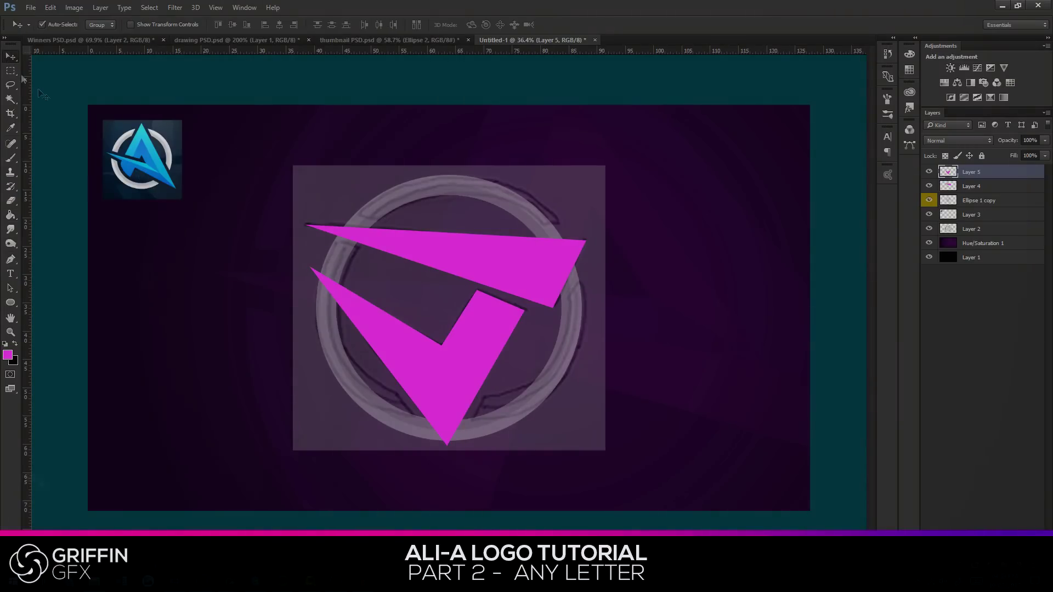
pyautogui.hotkey('ctrl', 't')
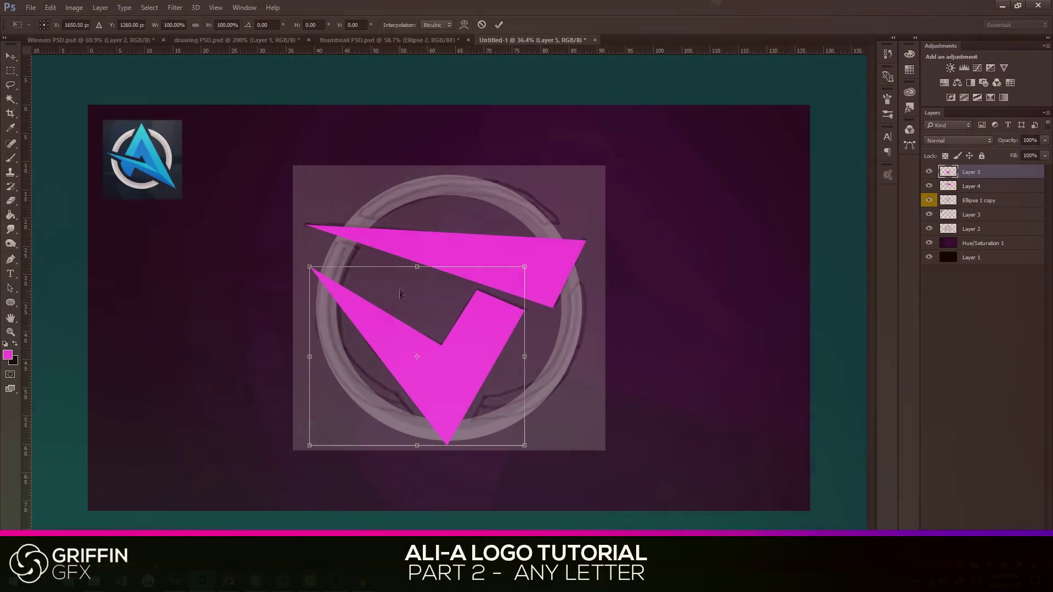
# Distort the V's bottom corners on Layer 5 and apply the transform.
pyautogui.moveTo(419, 267); pyautogui.dragTo(263, 357)
pyautogui.hotkey('ctrl', 'z')
pyautogui.hotkey('ctrl', 'z')
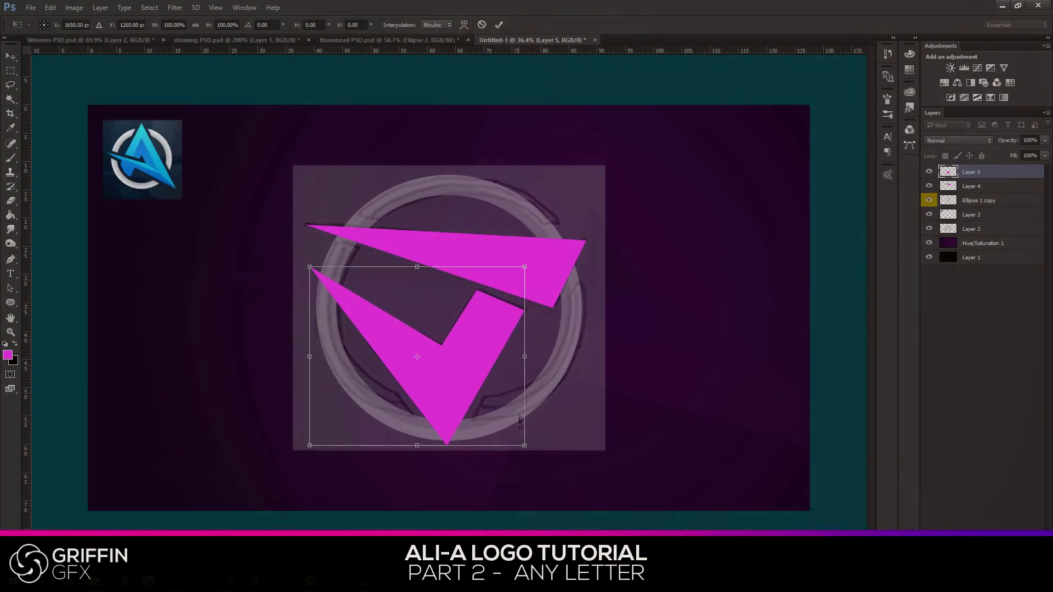
pyautogui.moveTo(525, 453); pyautogui.dragTo(502, 401)
pyautogui.moveTo(305, 447); pyautogui.dragTo(318, 430)
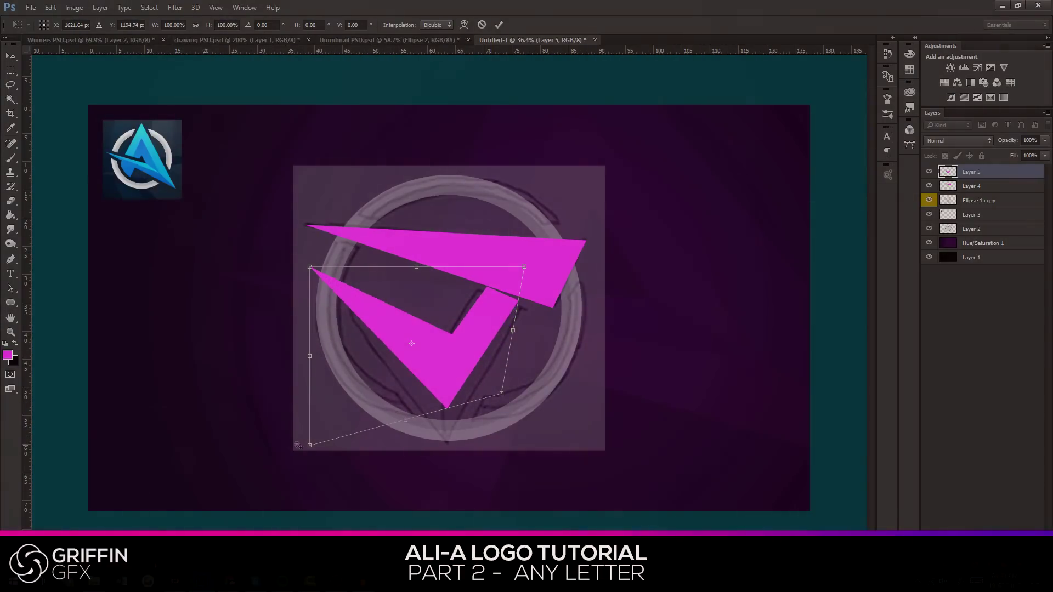
pyautogui.moveTo(311, 446); pyautogui.dragTo(447, 439)
pyautogui.press('v')
pyautogui.press('Return')
# Try skewing the top wedge, then undo it, leaving the wedge unchanged.
pyautogui.click(522, 262)
pyautogui.hotkey('ctrl', 't')
pyautogui.moveTo(585, 309); pyautogui.dragTo(565, 346)
pyautogui.hotkey('ctrl', 'z')
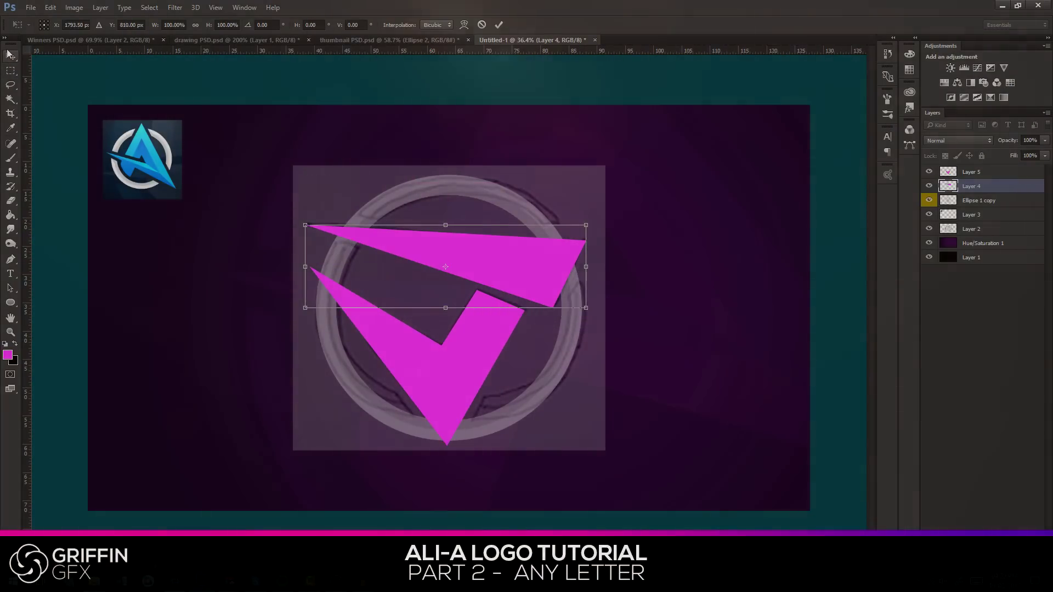
pyautogui.press('v')
pyautogui.press('Return')
# Slant, slightly rotate and move the V higher so it sits beneath the wedge.
pyautogui.hotkey('ctrl', 't')
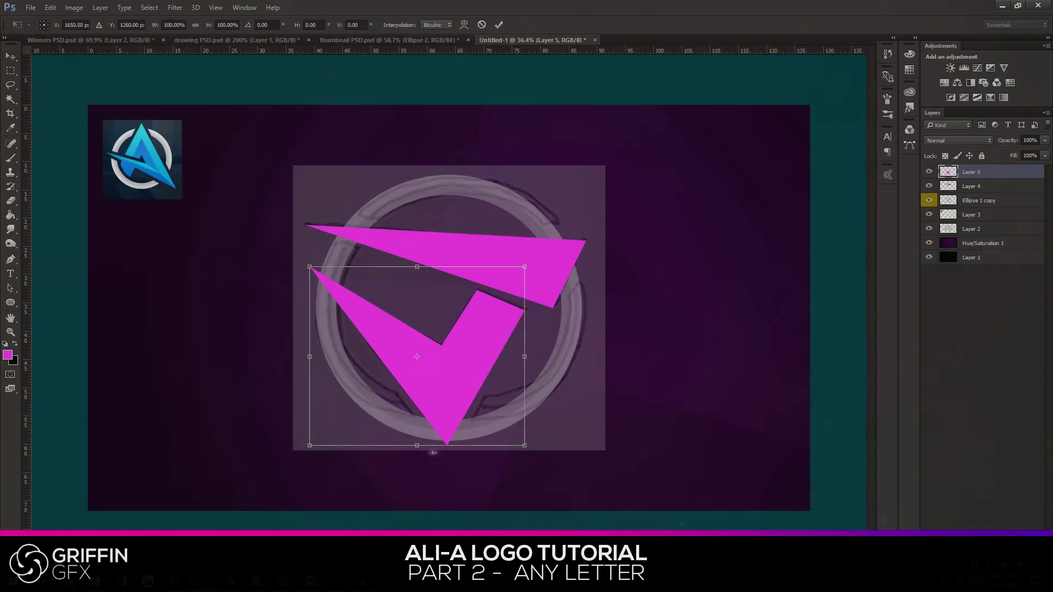
pyautogui.moveTo(417, 447); pyautogui.dragTo(436, 449)
pyautogui.moveTo(521, 270); pyautogui.dragTo(517, 270)
pyautogui.moveTo(490, 353); pyautogui.dragTo(491, 345)
pyautogui.moveTo(578, 324); pyautogui.dragTo(576, 316)
pyautogui.moveTo(496, 322); pyautogui.dragTo(493, 323)
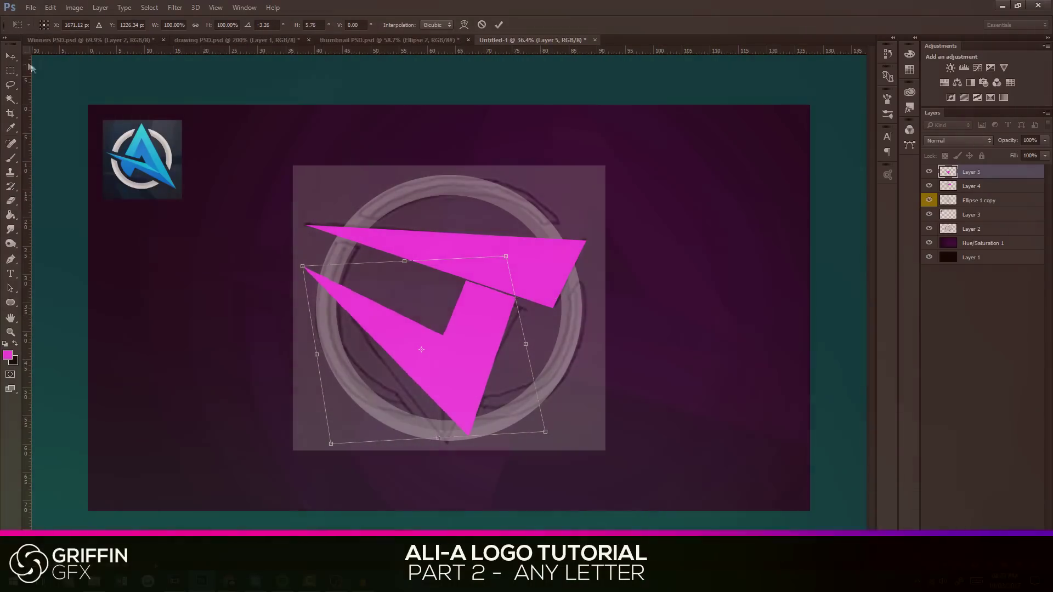
pyautogui.click(11, 56)
pyautogui.click(470, 220)
pyautogui.scroll(10, 487, 281)
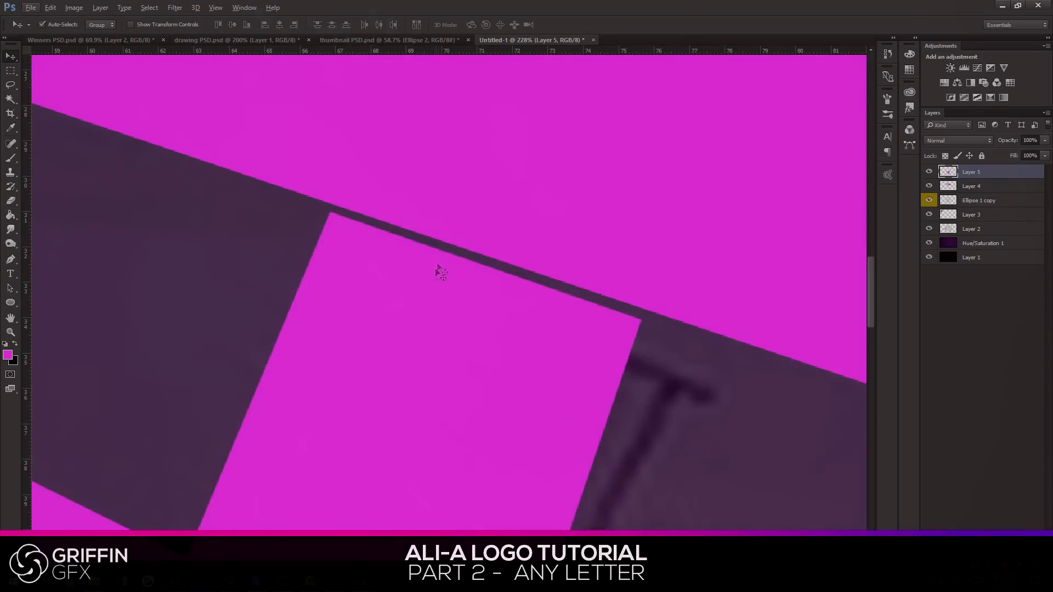
pyautogui.moveTo(437, 265); pyautogui.dragTo(433, 315)
# Try rotating the V about 15 degrees, then discard the rotation.
pyautogui.hotkey('ctrl', 't')
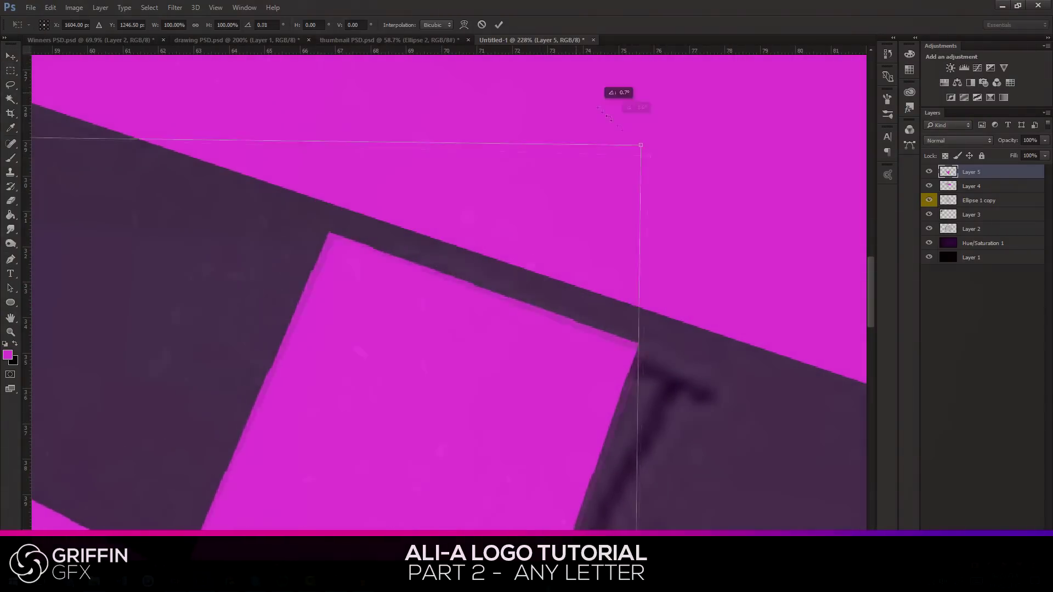
pyautogui.moveTo(580, 108); pyautogui.dragTo(631, 164)
pyautogui.moveTo(519, 410); pyautogui.dragTo(490, 283)
pyautogui.click(10, 56)
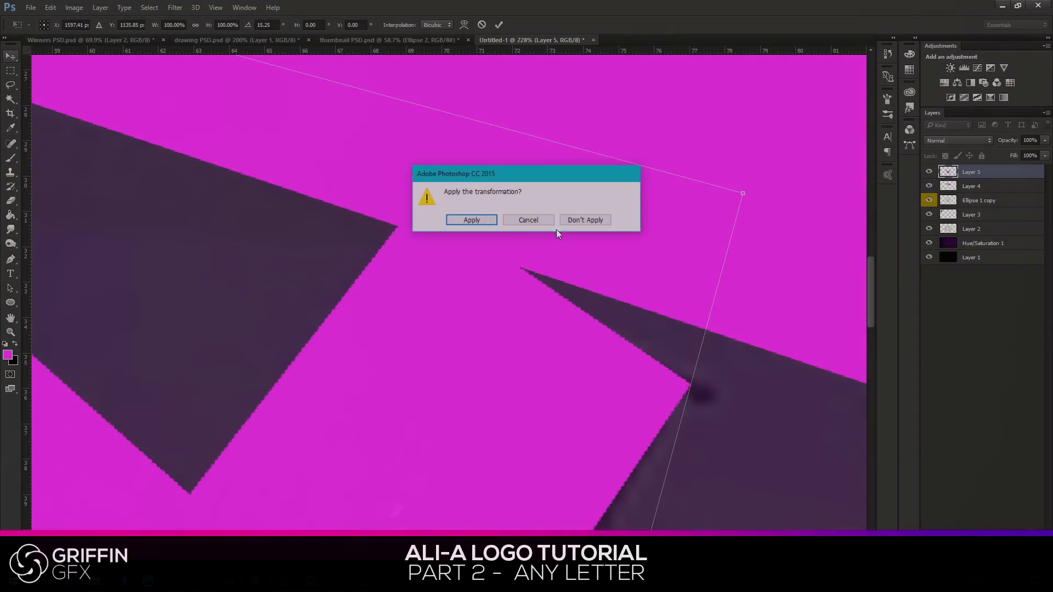
pyautogui.click(581, 219)
pyautogui.scroll(-3, 581, 225)
pyautogui.scroll(-5, 581, 225)
# Enlarge the V to about 106% and nudge it into place beneath the wedge.
pyautogui.moveTo(562, 260); pyautogui.dragTo(570, 298)
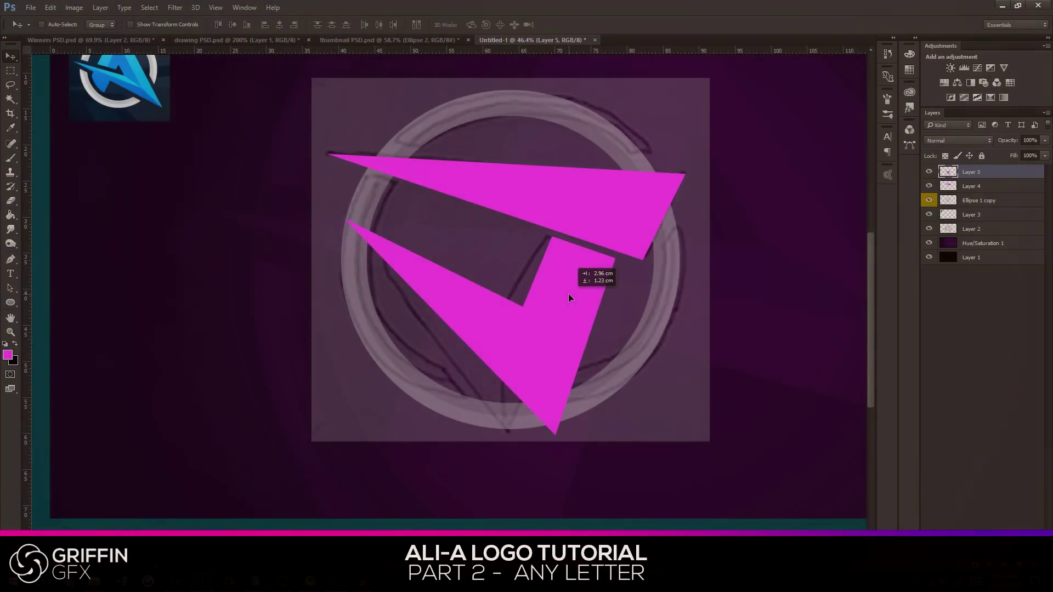
pyautogui.hotkey('ctrl', 't')
pyautogui.moveTo(603, 216); pyautogui.dragTo(610, 213)
pyautogui.moveTo(579, 290); pyautogui.dragTo(584, 292)
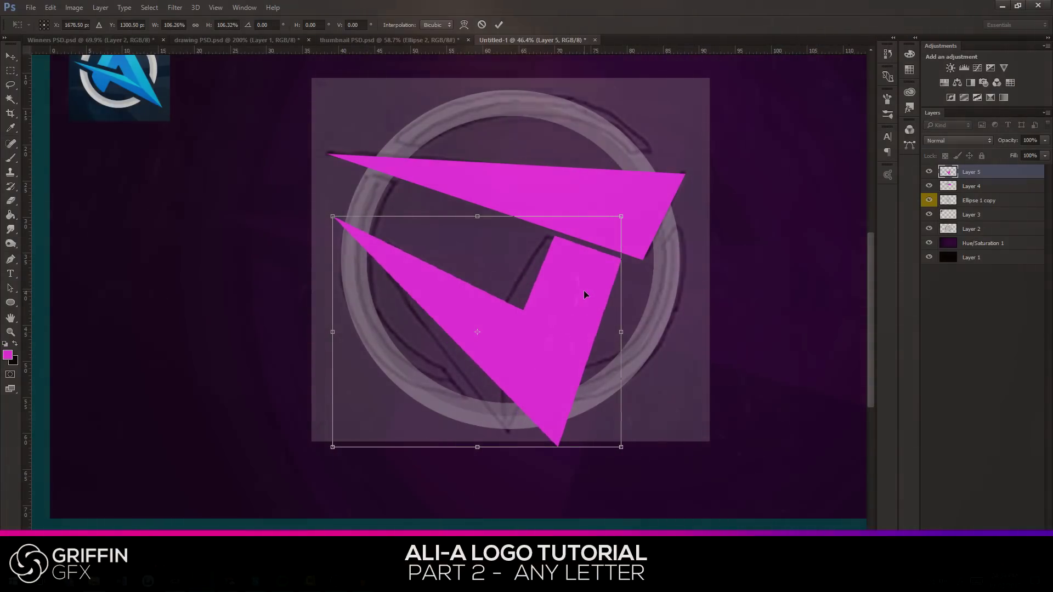
pyautogui.press('Return')
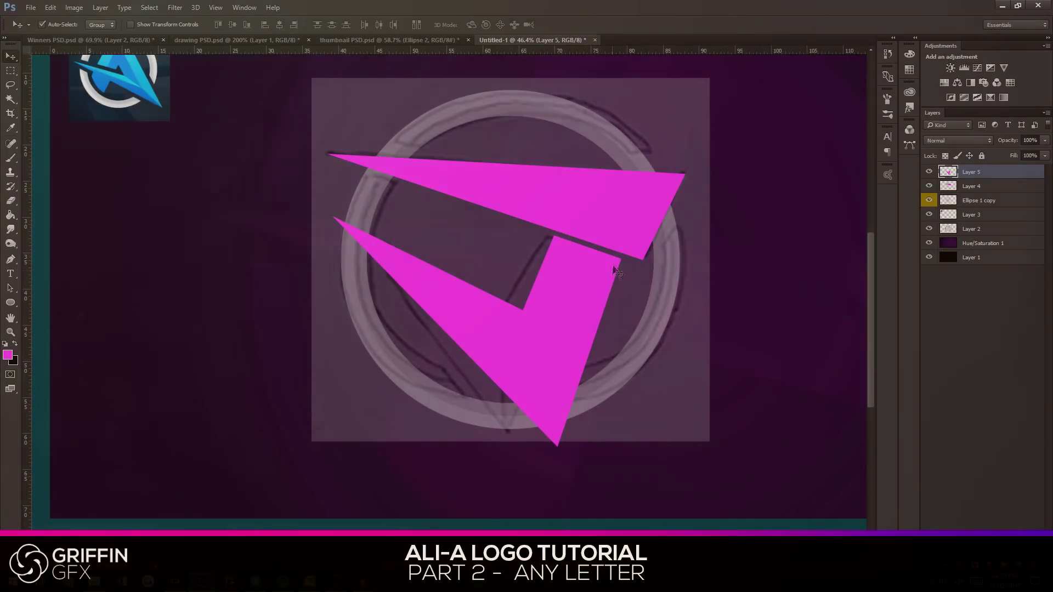
pyautogui.moveTo(590, 301); pyautogui.dragTo(586, 304)
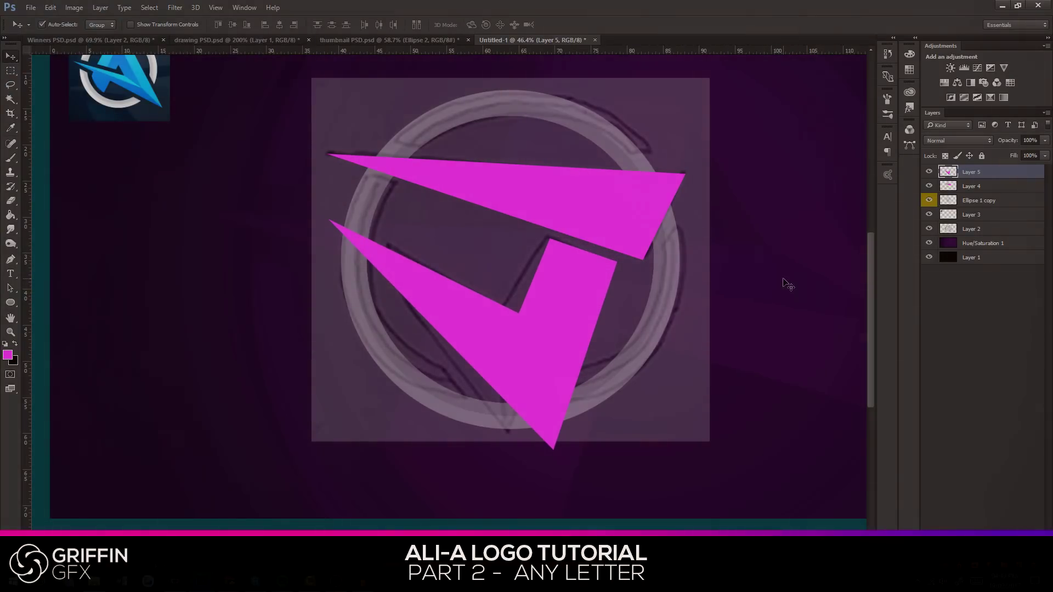
pyautogui.scroll(4, 788, 284)
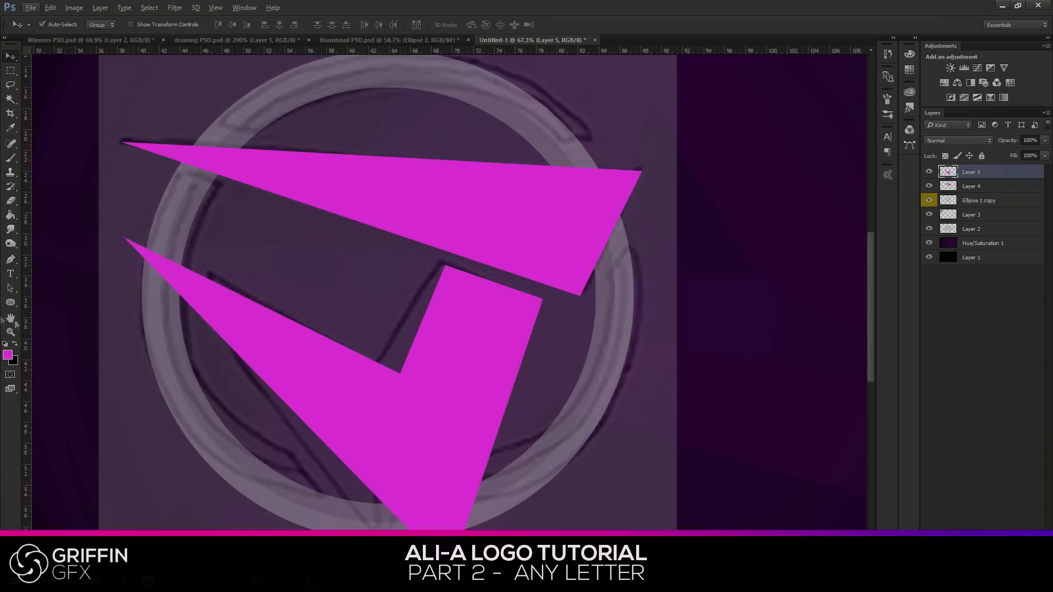
# Draw a tall narrow magenta rectangle bar beside the large magenta shape.
pyautogui.click(10, 259)
pyautogui.scroll(-3, 463, 400)
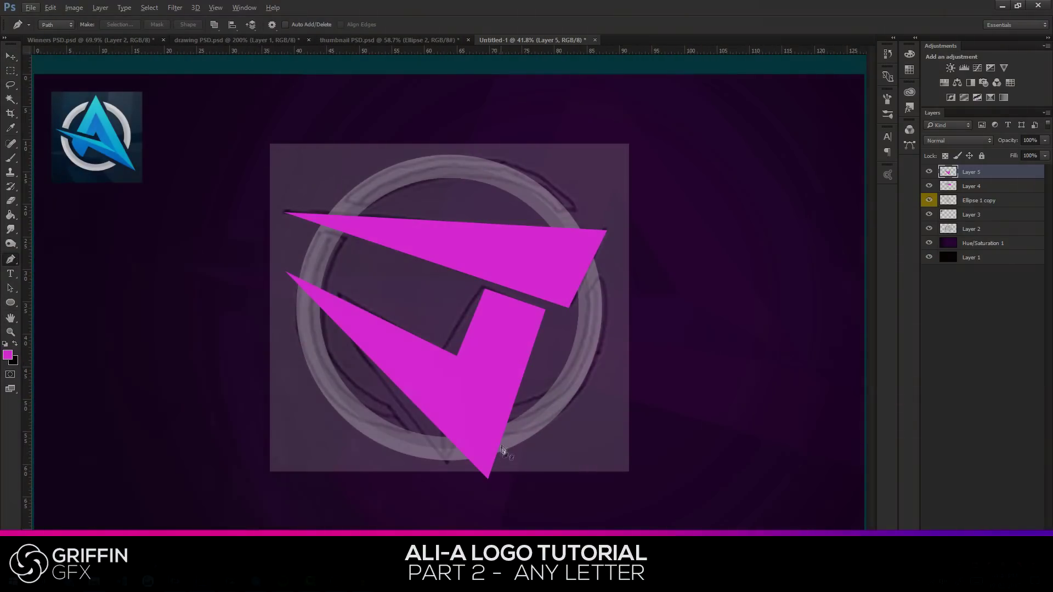
pyautogui.scroll(2, 548, 316)
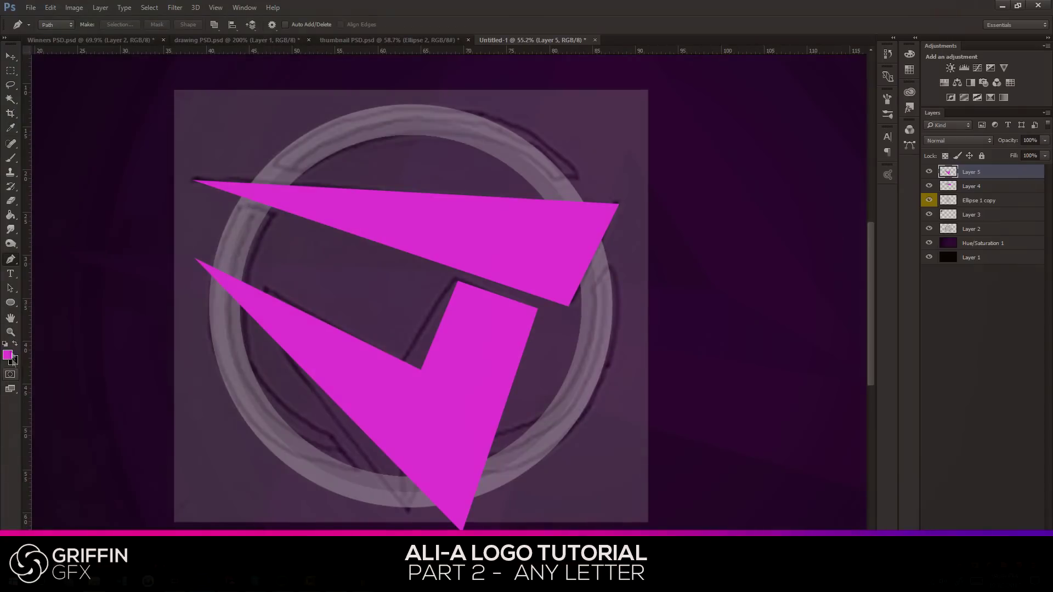
pyautogui.rightClick(14, 309)
pyautogui.click(55, 302)
pyautogui.moveTo(573, 332)
pyautogui.mouseDown()
pyautogui.moveTo(586, 352)
pyautogui.moveTo(588, 458)
pyautogui.mouseUp()
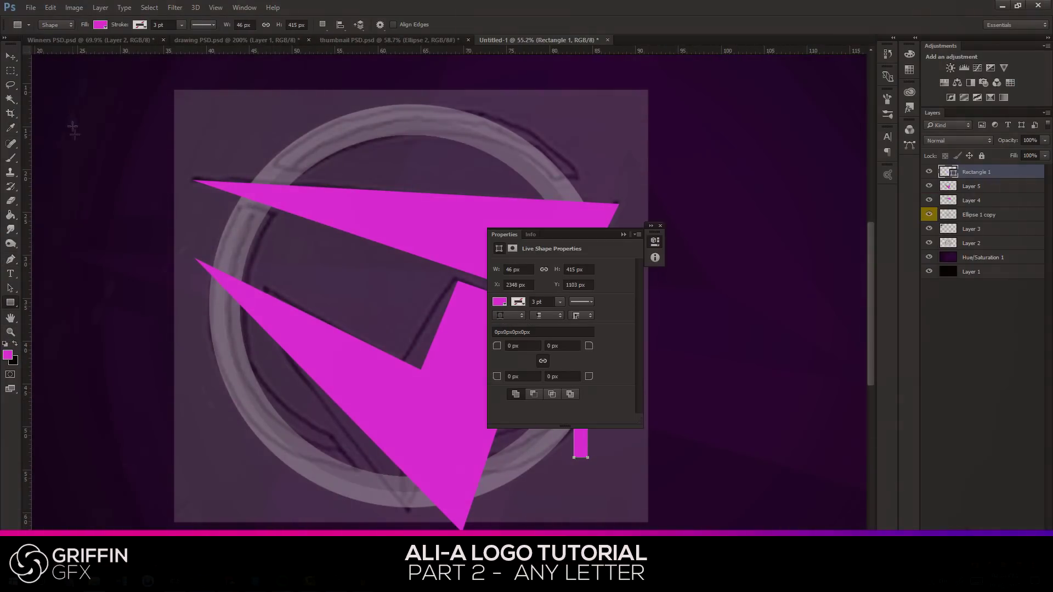
pyautogui.click(624, 234)
pyautogui.click(661, 225)
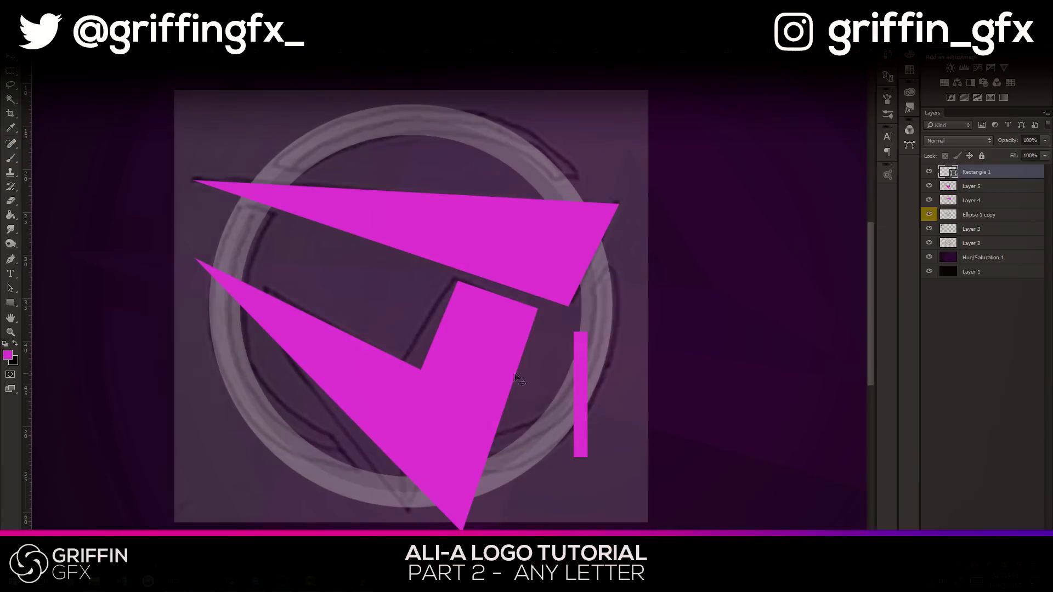
pyautogui.moveTo(594, 348)
pyautogui.mouseDown()
pyautogui.moveTo(530, 348)
pyautogui.moveTo(588, 330)
pyautogui.moveTo(579, 337)
pyautogui.mouseUp()
pyautogui.press('Return')
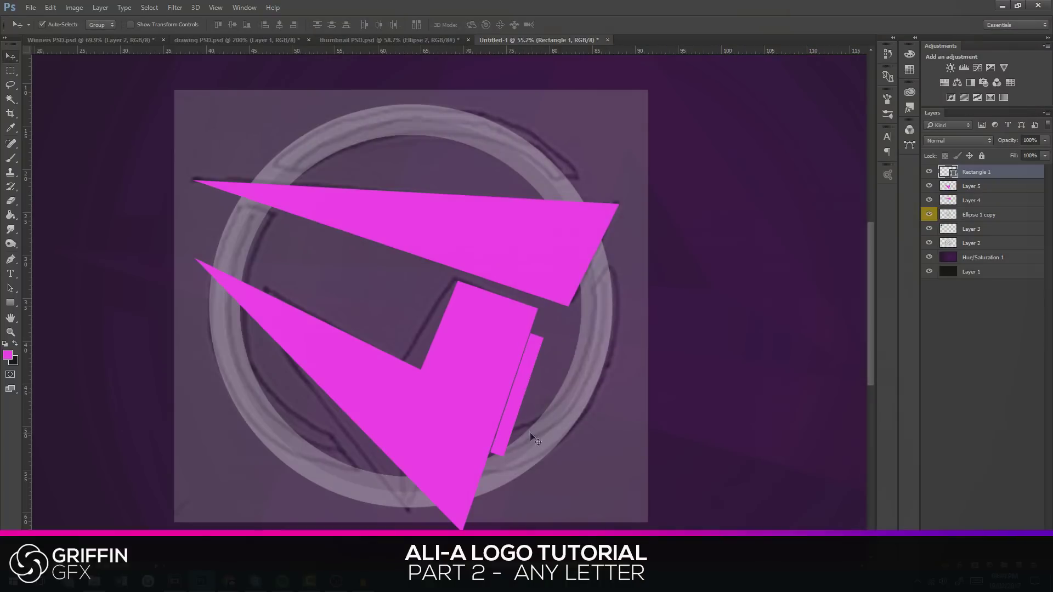
# Slide the Rectangle 1 strip up and right onto the upper triangle's right tip.
pyautogui.scroll(5, 514, 399)
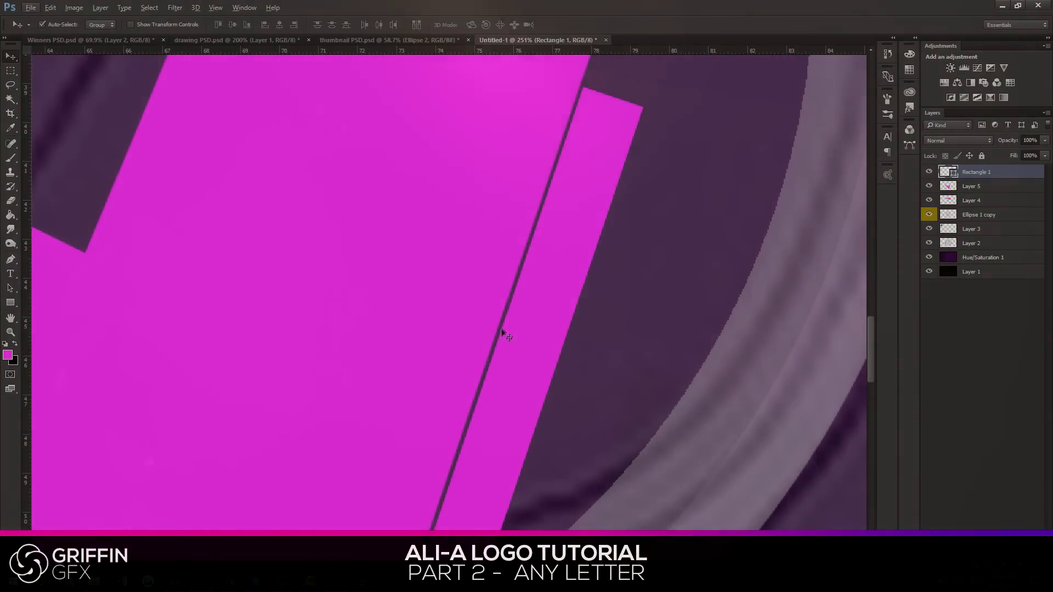
pyautogui.scroll(-3, 487, 323)
pyautogui.scroll(-5, 431, 450)
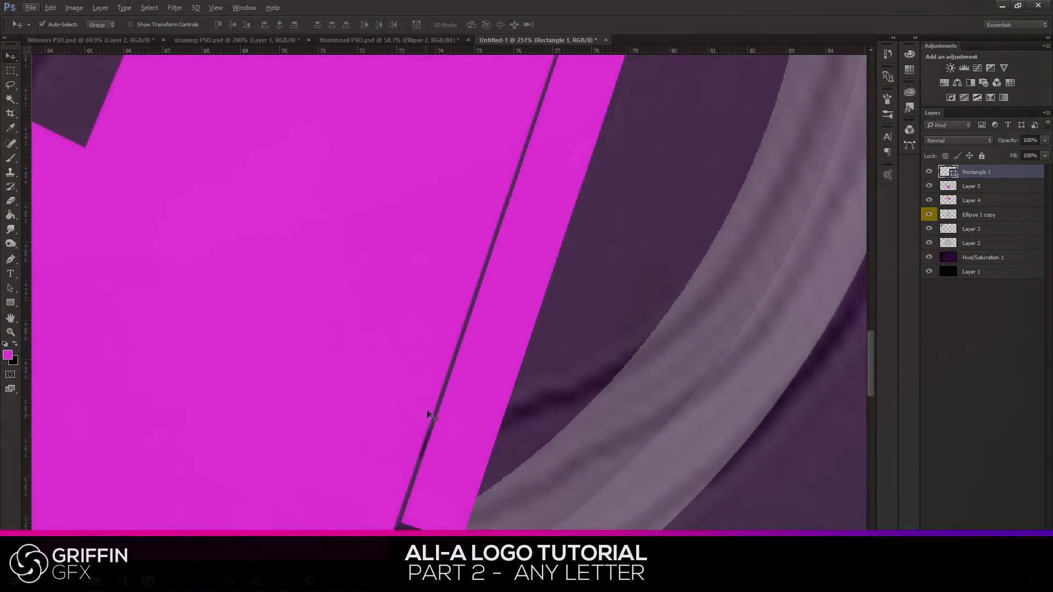
pyautogui.scroll(-3, 580, 168)
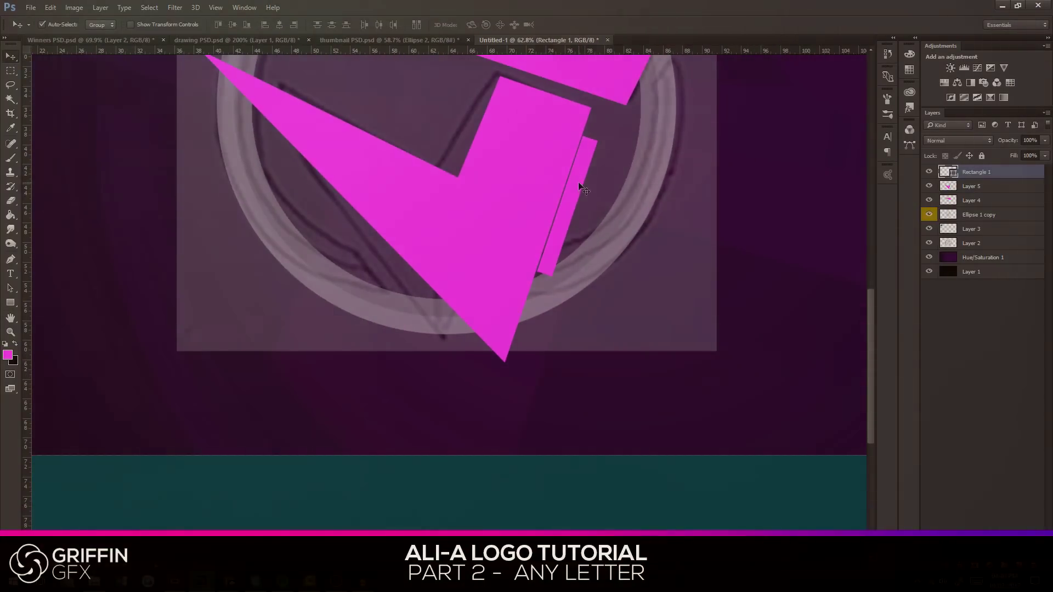
pyautogui.moveTo(581, 168); pyautogui.dragTo(636, 142)
pyautogui.scroll(8, 664, 100)
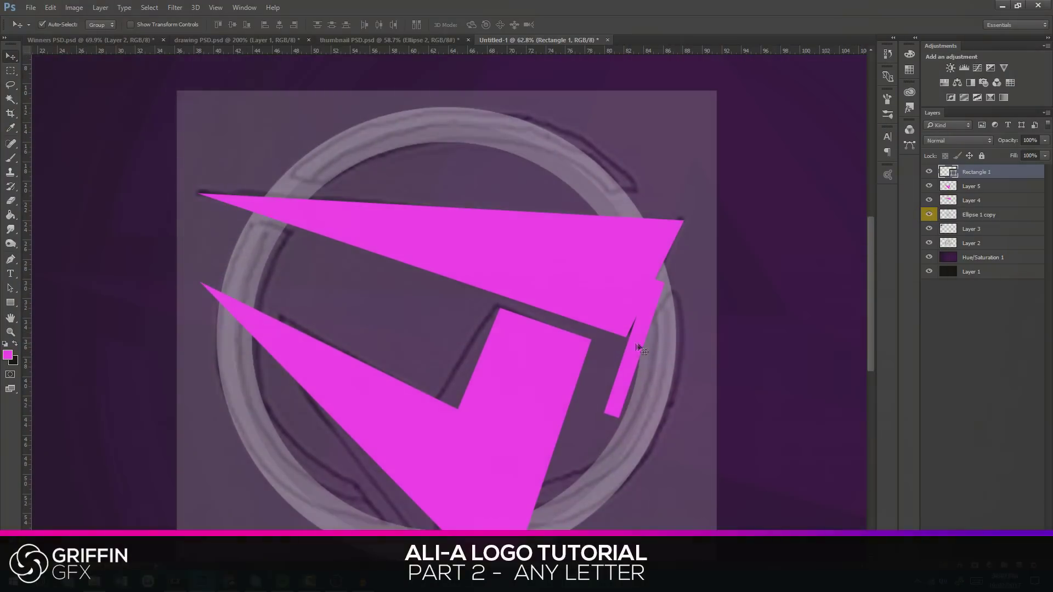
pyautogui.moveTo(638, 348); pyautogui.dragTo(656, 275)
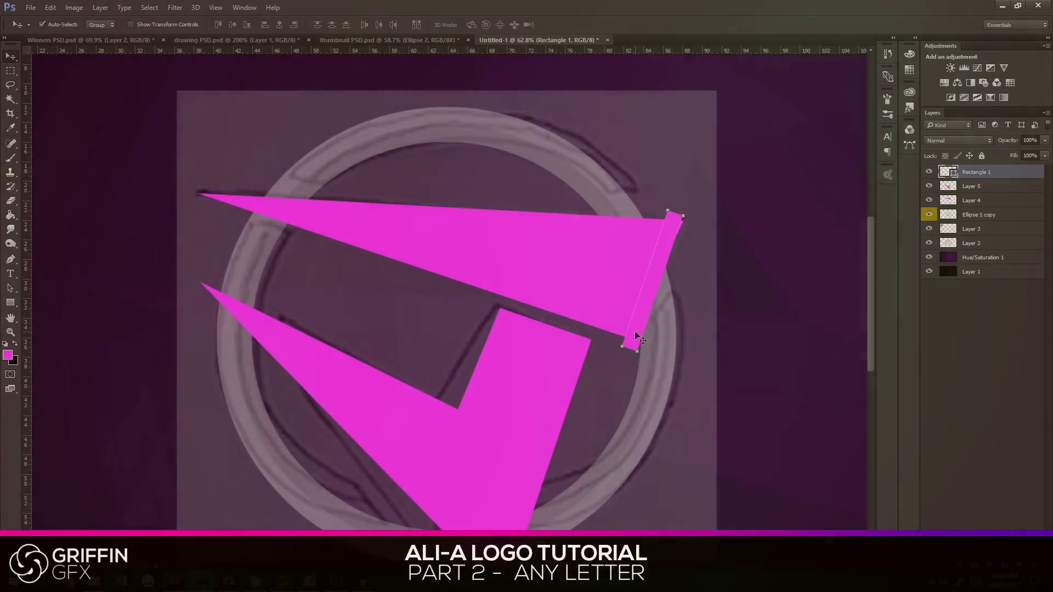
pyautogui.click(609, 305)
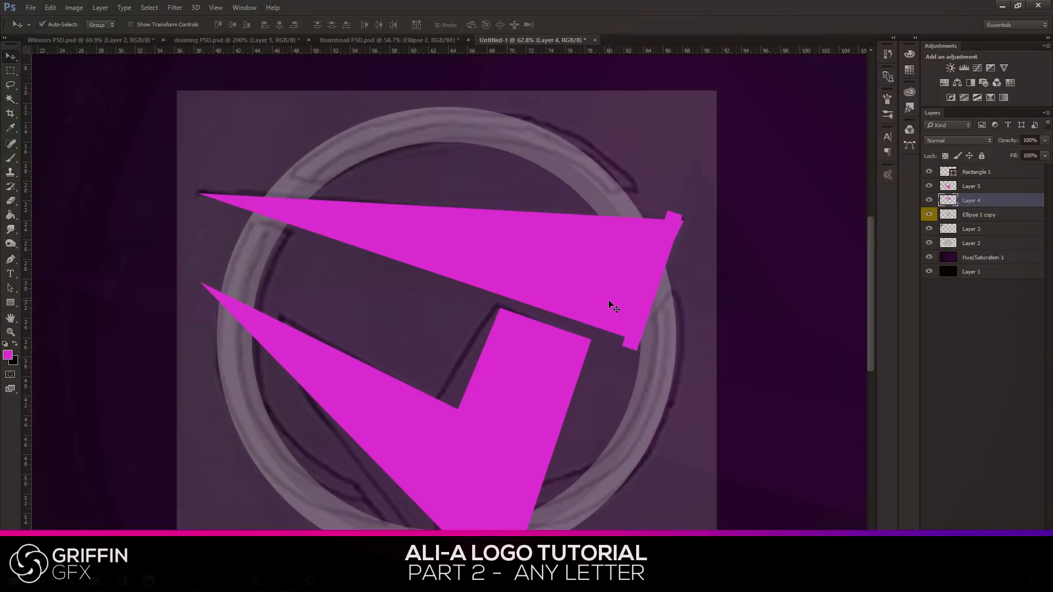
# Outline the strip area with a Pen path selection, then delete the narrow strip layer (Rectangle 1).
pyautogui.click(10, 259)
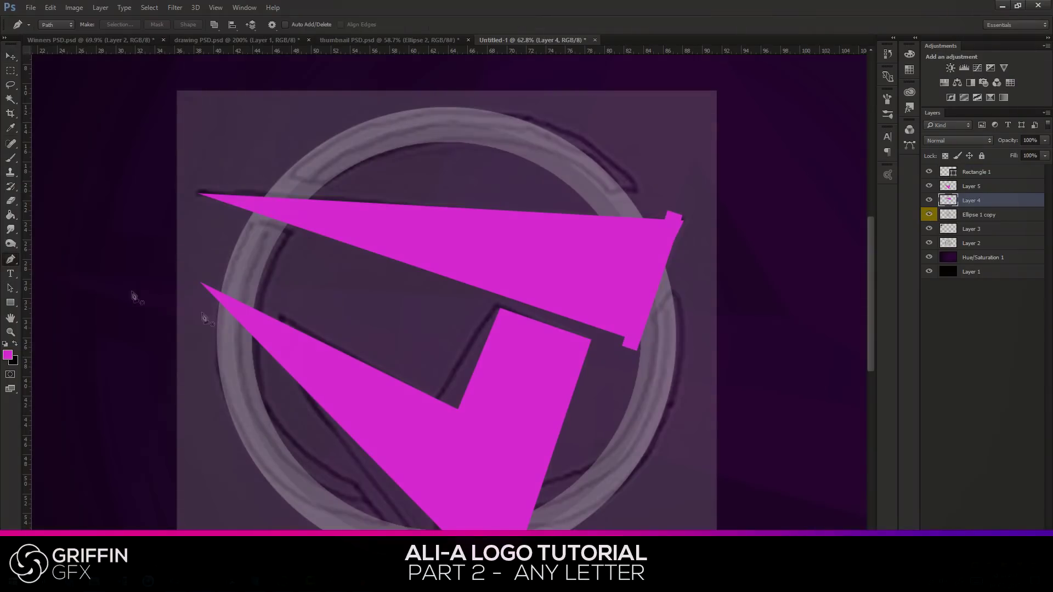
pyautogui.click(621, 342)
pyautogui.click(621, 344)
pyautogui.rightClick(666, 329)
pyautogui.click(708, 98)
pyautogui.click(590, 160)
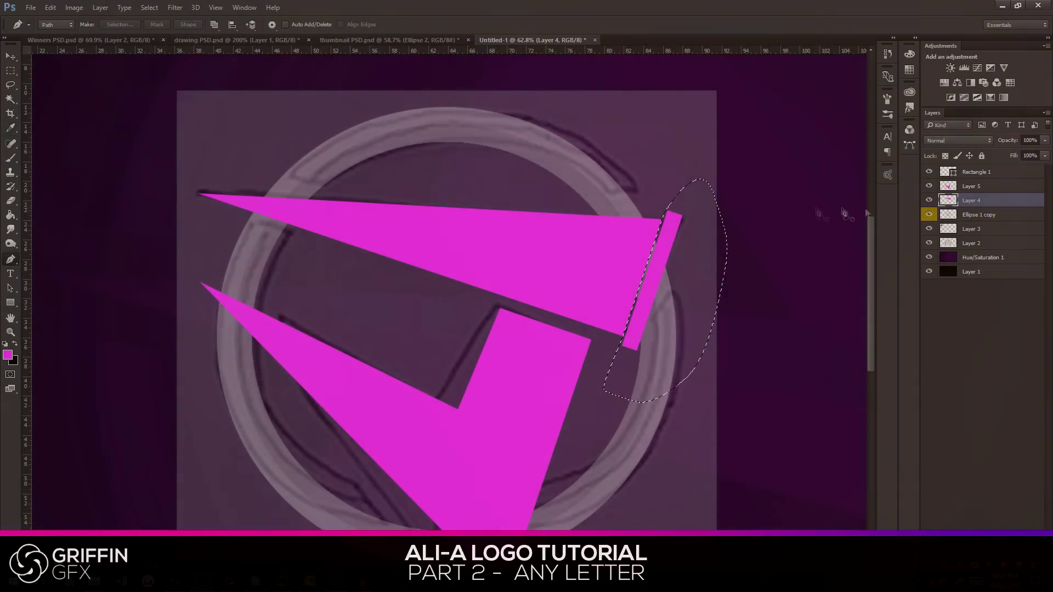
pyautogui.hotkey('ctrl', 'd')
pyautogui.press('v')
pyautogui.click(664, 250)
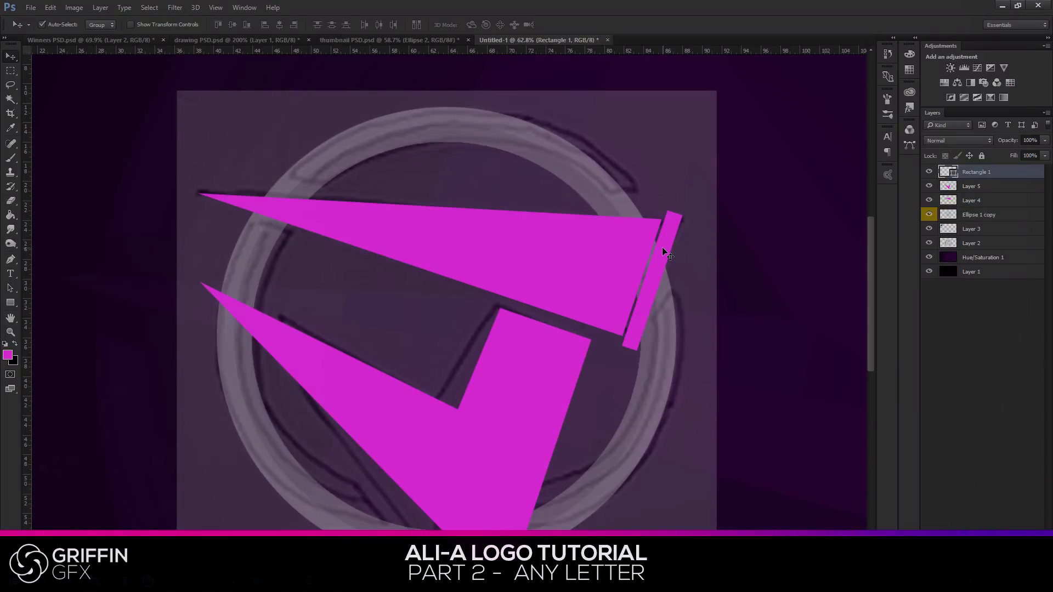
pyautogui.press('Delete')
# Enlarge the upper magenta triangle on Layer 4 and shift it up and right over the ring.
pyautogui.moveTo(583, 263); pyautogui.dragTo(548, 283)
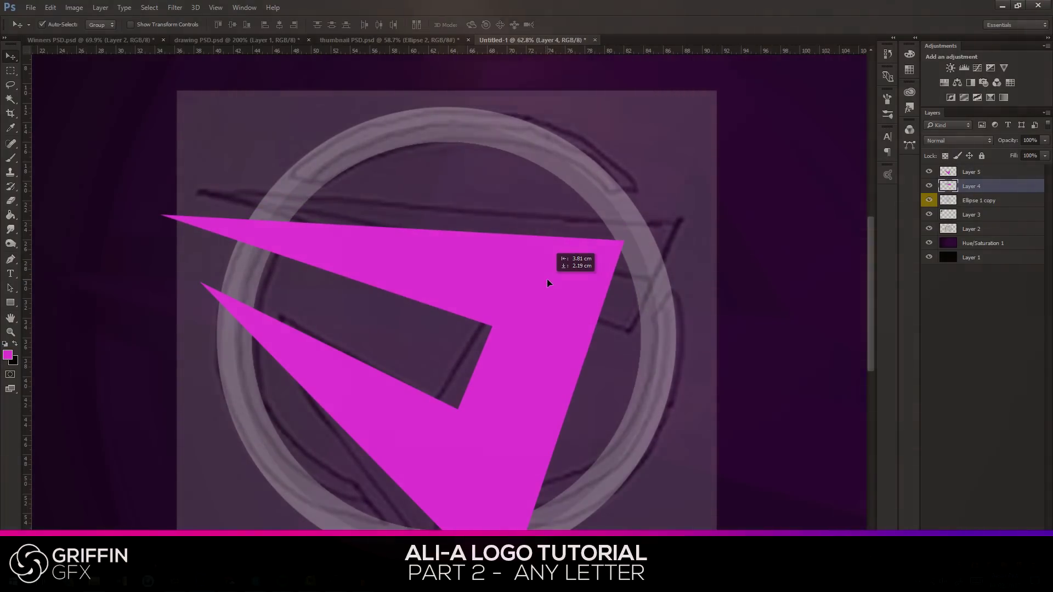
pyautogui.moveTo(547, 281); pyautogui.dragTo(600, 261)
pyautogui.hotkey('ctrl', 't')
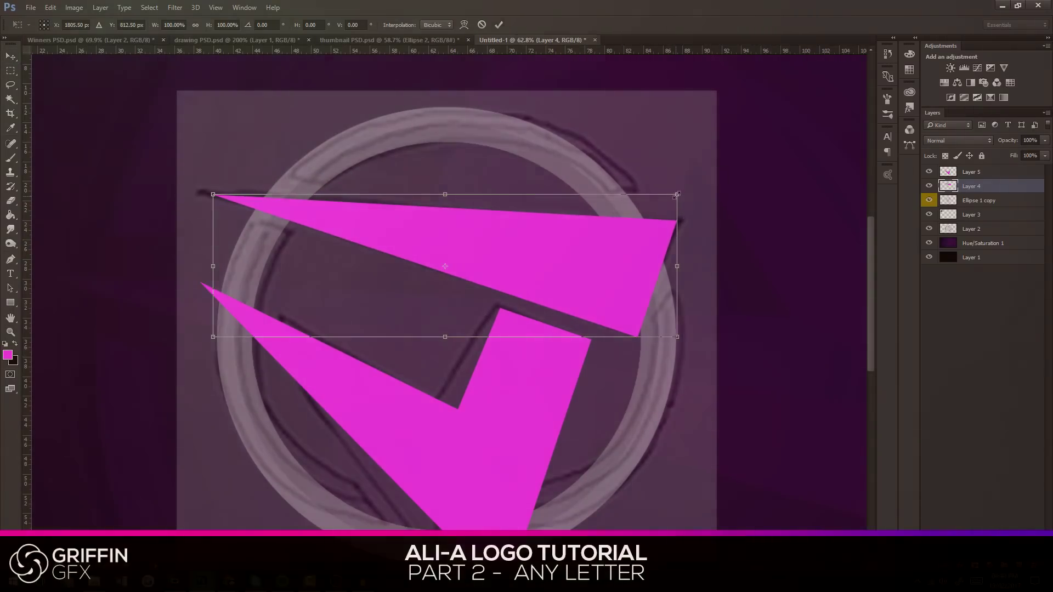
pyautogui.moveTo(672, 196); pyautogui.dragTo(682, 194)
pyautogui.press('Return')
pyautogui.moveTo(629, 262)
pyautogui.mouseDown()
pyautogui.moveTo(568, 281)
pyautogui.moveTo(628, 247)
pyautogui.moveTo(627, 268)
pyautogui.mouseUp()
pyautogui.scroll(-3, 627, 265)
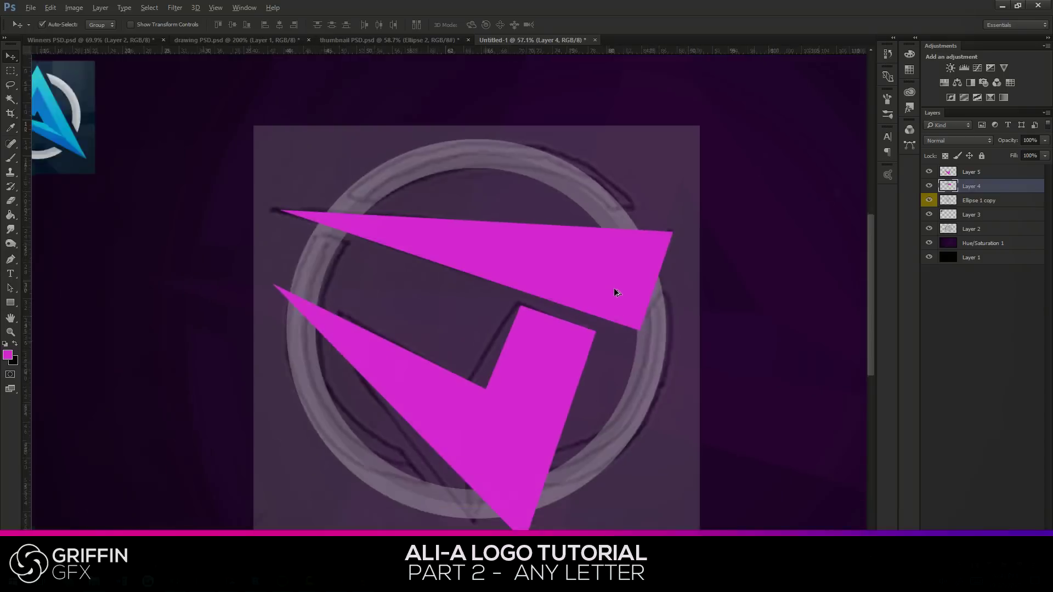
pyautogui.scroll(1, 76, 118)
pyautogui.scroll(5, 76, 117)
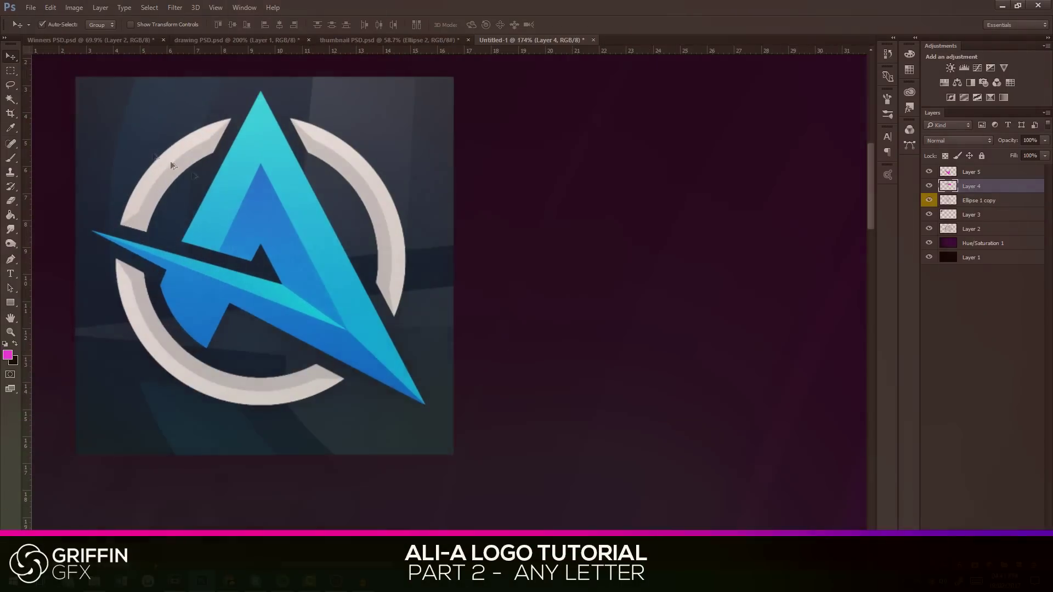
# Select Layer 3 and set the foreground colour to magenta #dc19f3.
pyautogui.click(243, 170)
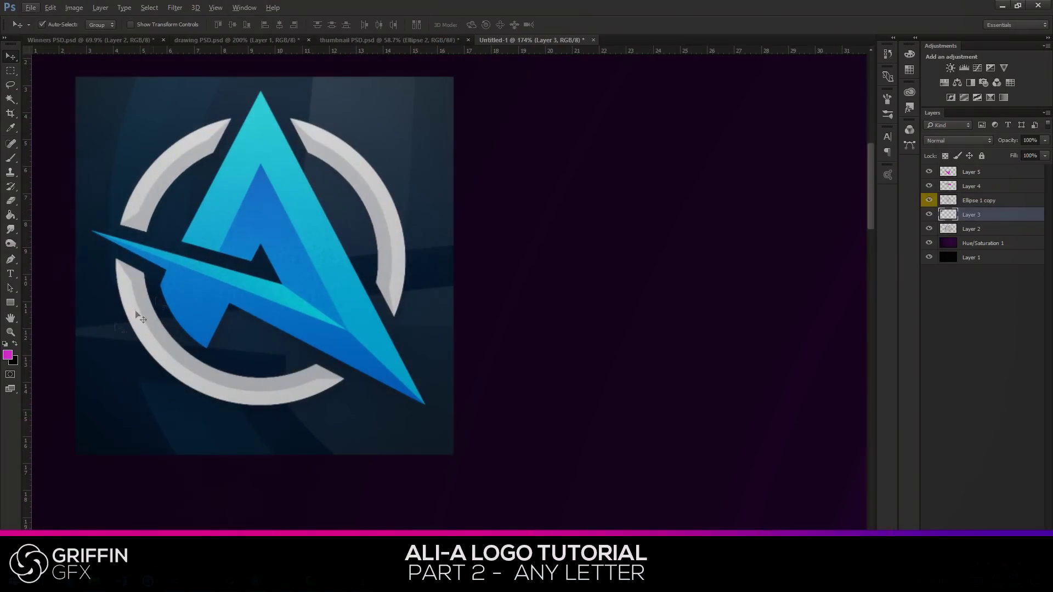
pyautogui.click(9, 356)
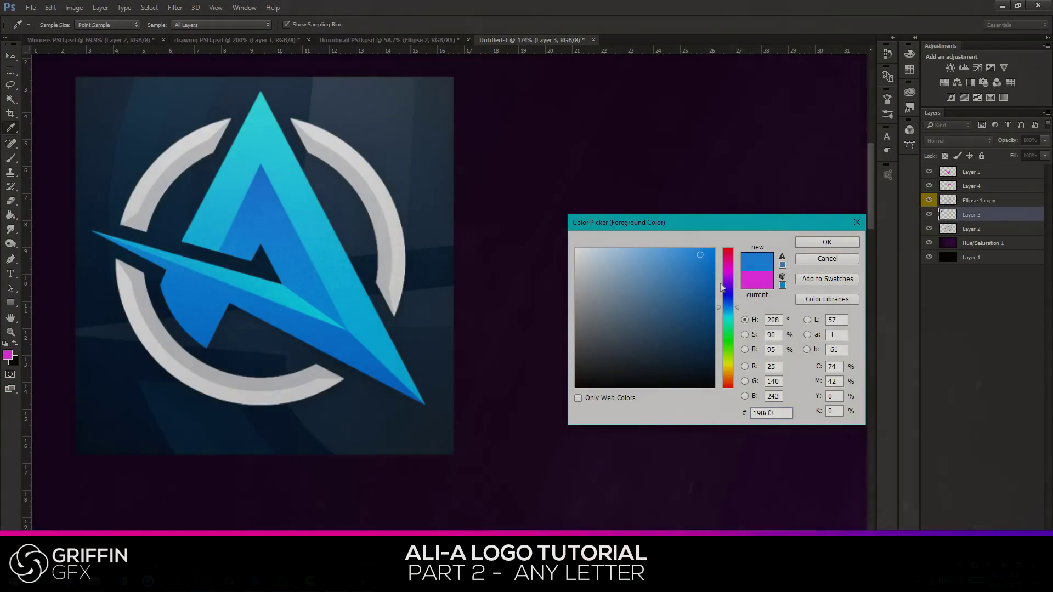
pyautogui.moveTo(721, 287); pyautogui.dragTo(726, 275)
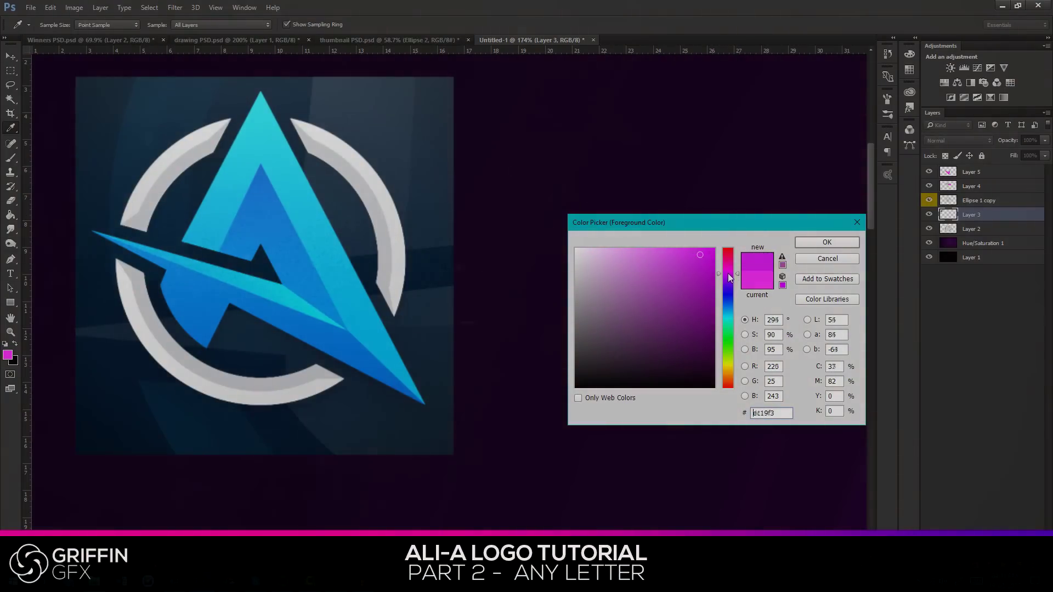
pyautogui.click(828, 242)
pyautogui.scroll(-6, 705, 313)
pyautogui.press('v')
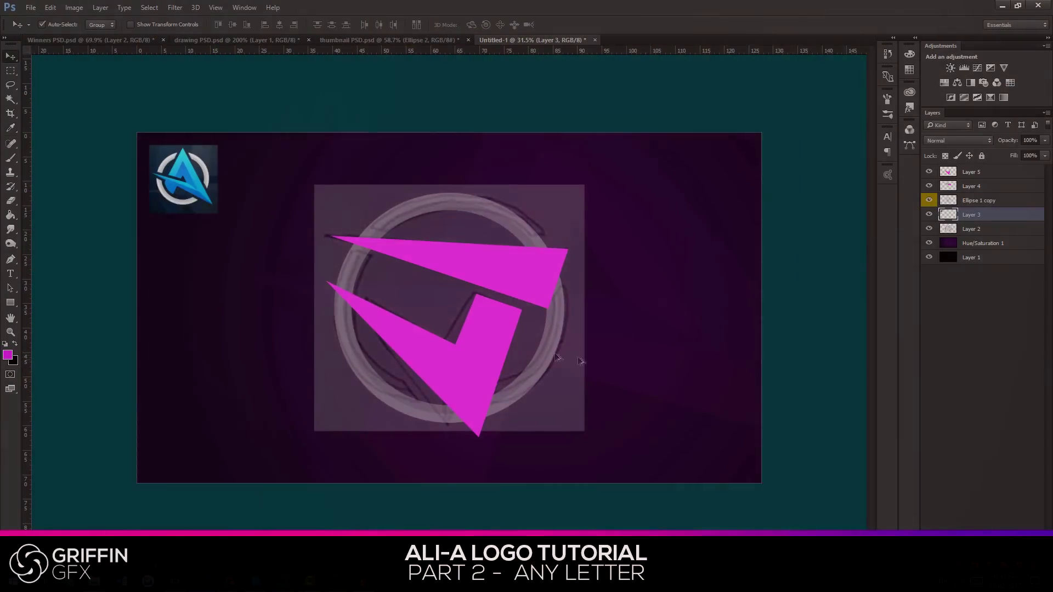
pyautogui.scroll(5, 506, 346)
# Trace a Pen path for the shading strip under the upper triangle and make it a selection.
pyautogui.click(16, 265)
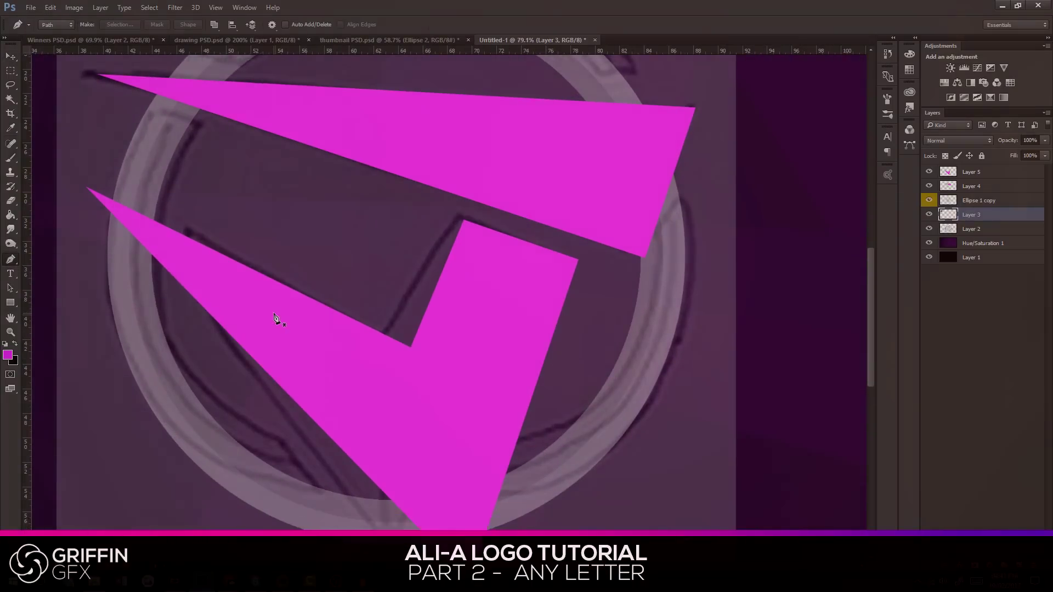
pyautogui.scroll(3, 285, 322)
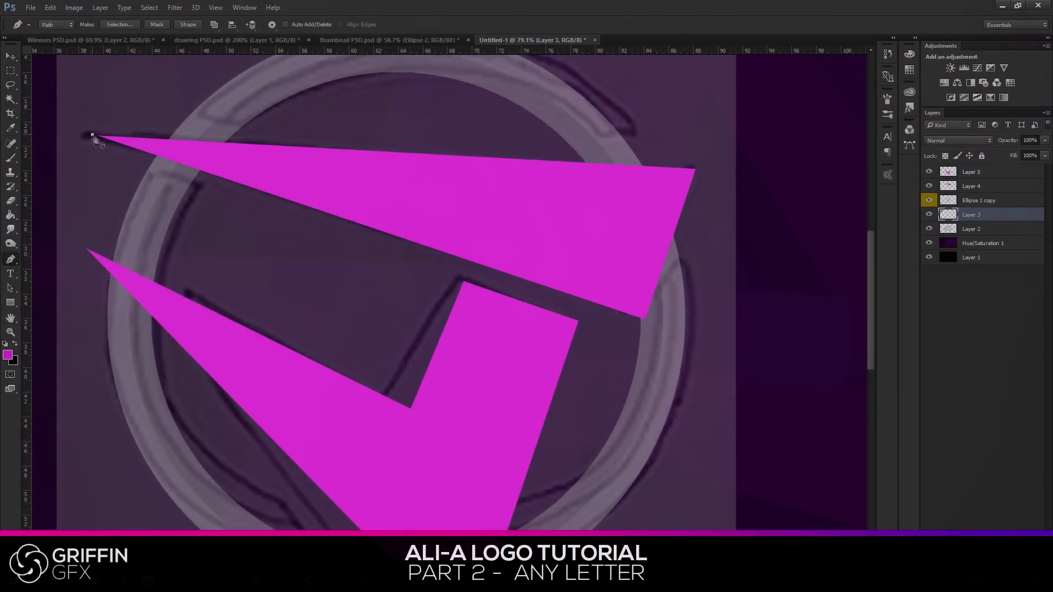
pyautogui.click(678, 243)
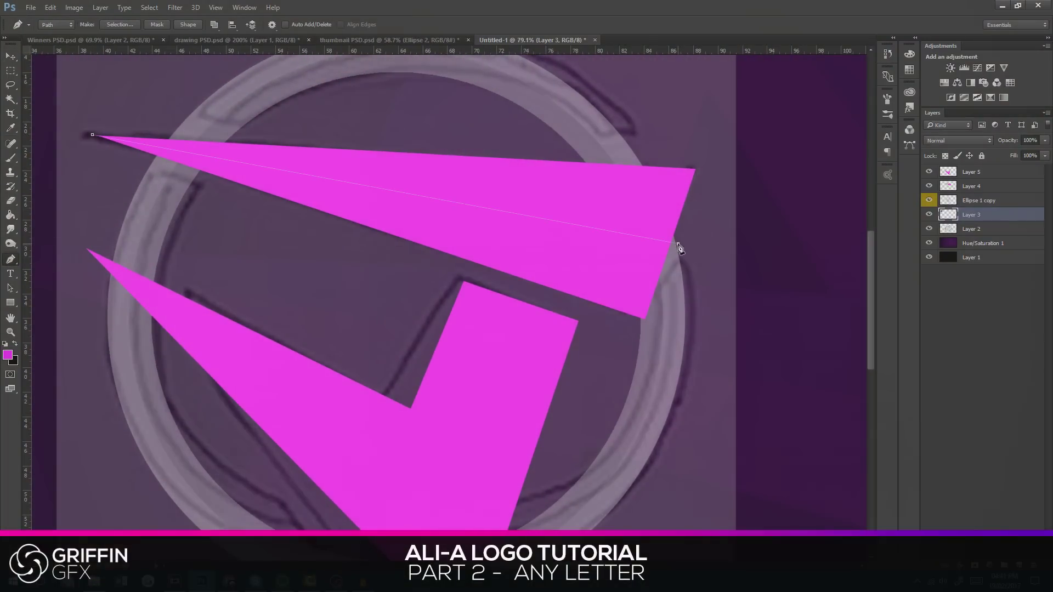
pyautogui.hotkey('ctrl', 'z')
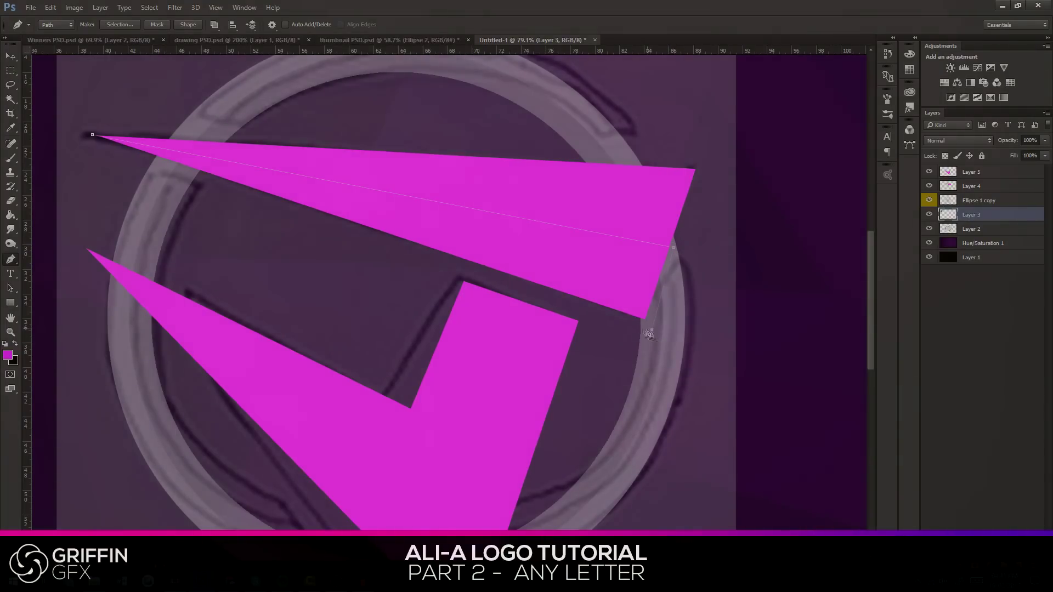
pyautogui.click(381, 248)
pyautogui.click(206, 219)
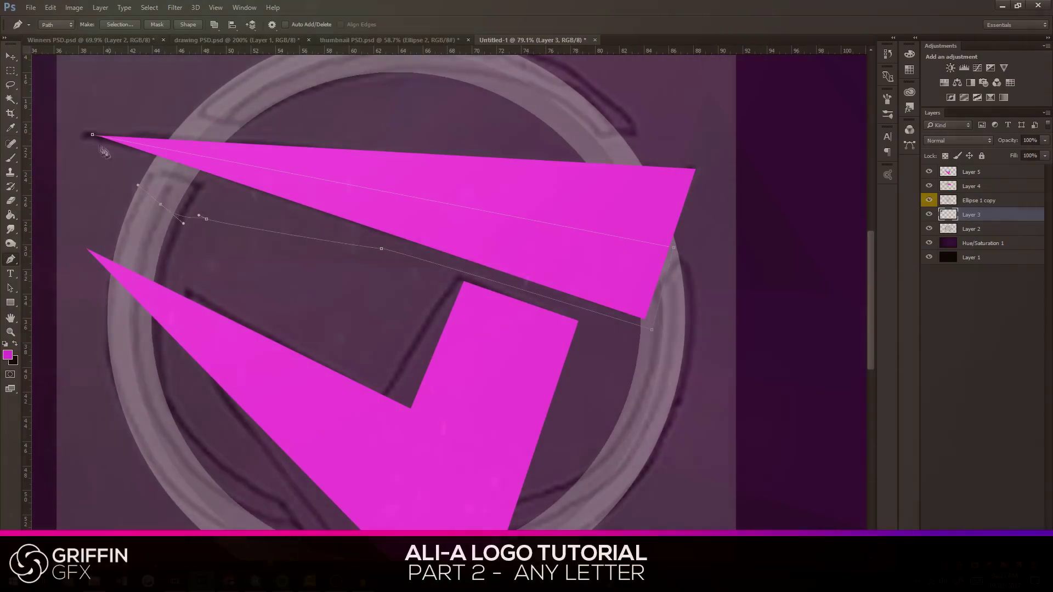
pyautogui.click(161, 204)
pyautogui.click(92, 134)
pyautogui.rightClick(214, 198)
pyautogui.click(255, 243)
pyautogui.press('Return')
# Fill the selected strip with darker magenta using the Paint Bucket.
pyautogui.click(9, 56)
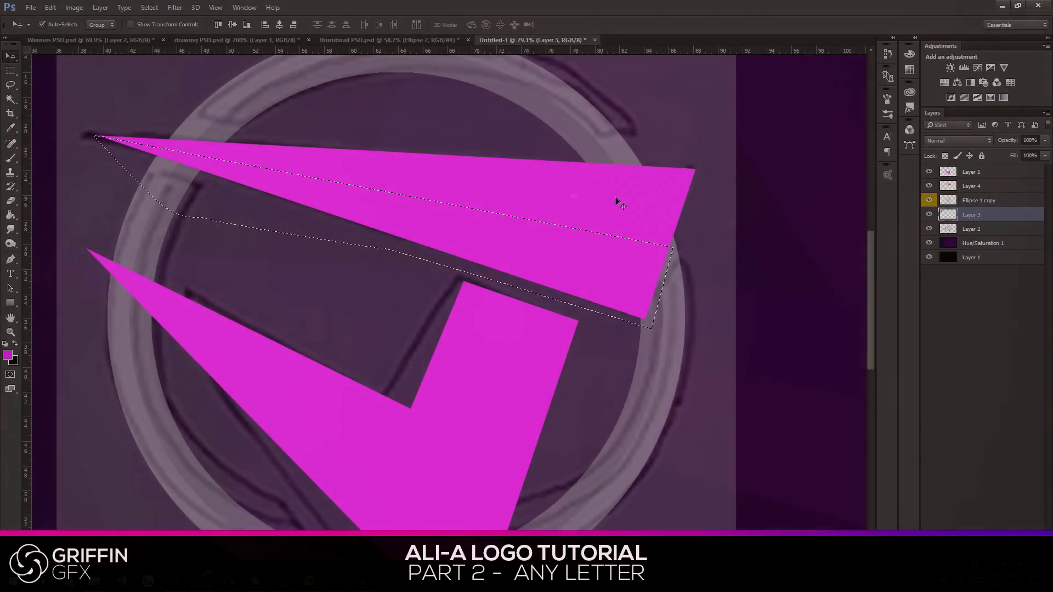
pyautogui.moveTo(611, 204); pyautogui.dragTo(632, 193)
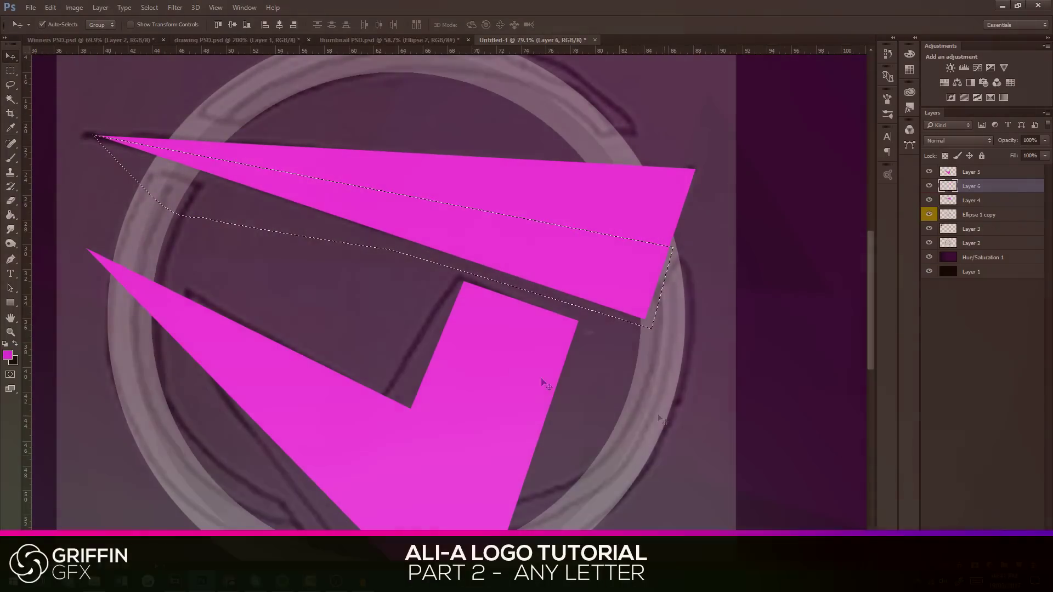
pyautogui.click(10, 215)
pyautogui.click(333, 199)
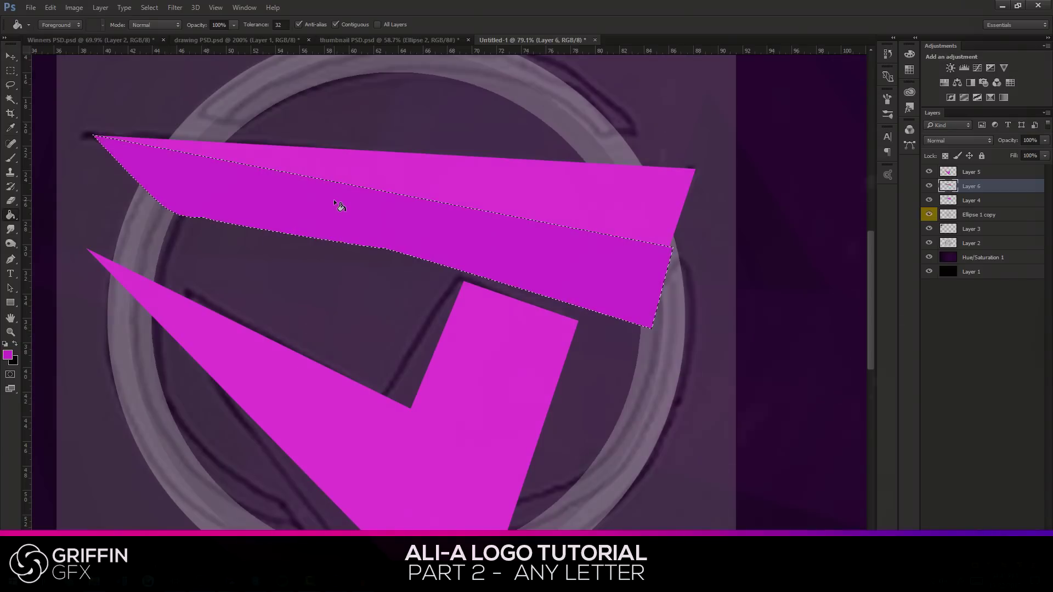
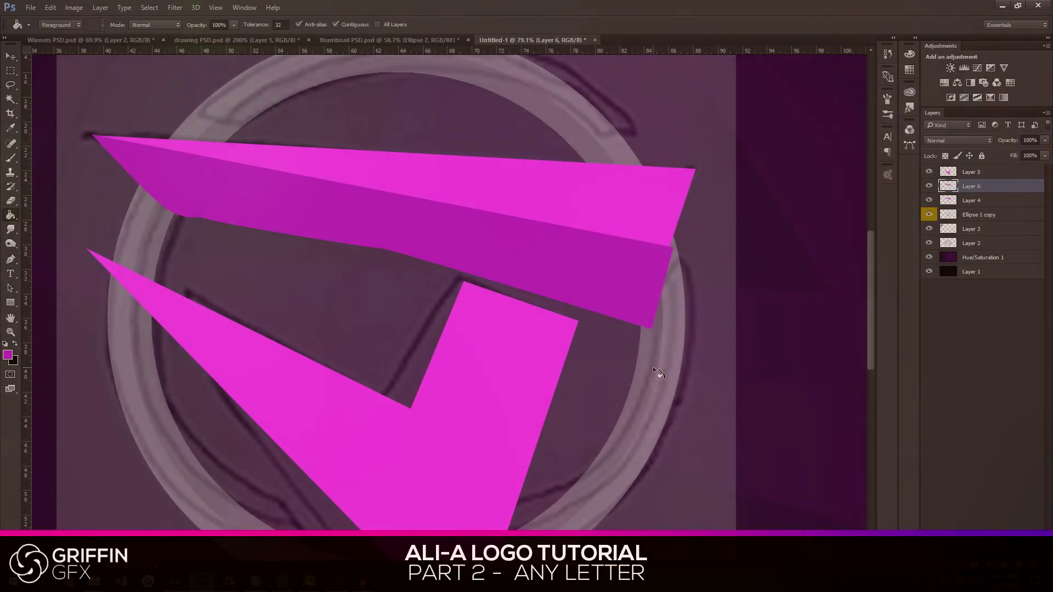
# Clip the darker magenta Layer 6 to the upper blade shape.
pyautogui.press('v')
pyautogui.moveTo(271, 146)
pyautogui.mouseDown()
pyautogui.moveTo(328, 226)
pyautogui.moveTo(274, 241)
pyautogui.mouseUp()
pyautogui.hotkey('ctrl', 'z')
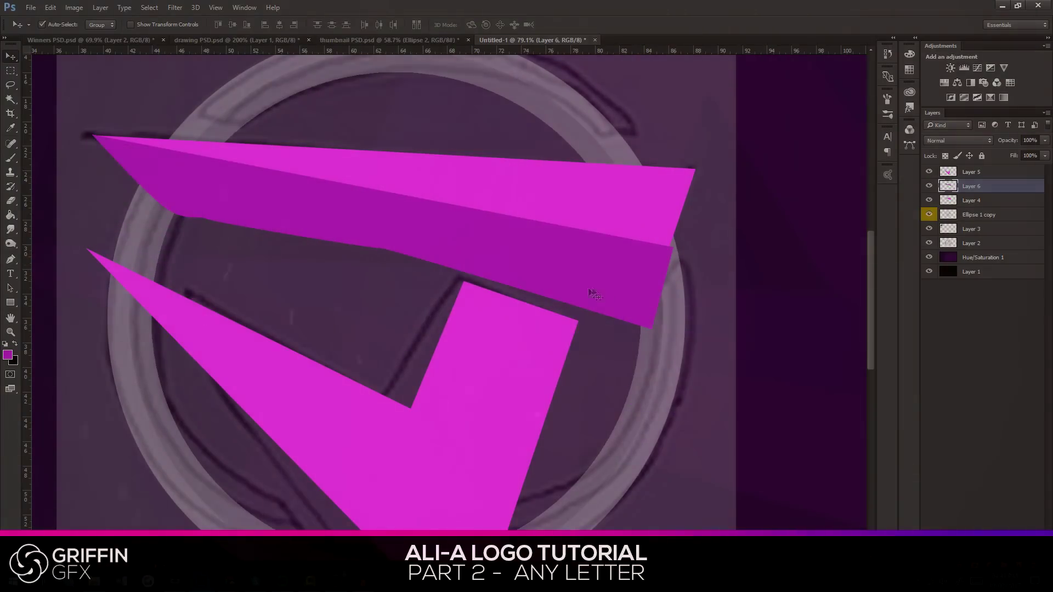
pyautogui.keyDown('ctrl'); pyautogui.click(972, 172); pyautogui.keyUp('ctrl')
pyautogui.rightClick(996, 180)
pyautogui.press('Escape')
pyautogui.click(983, 187)
pyautogui.rightClick(983, 187)
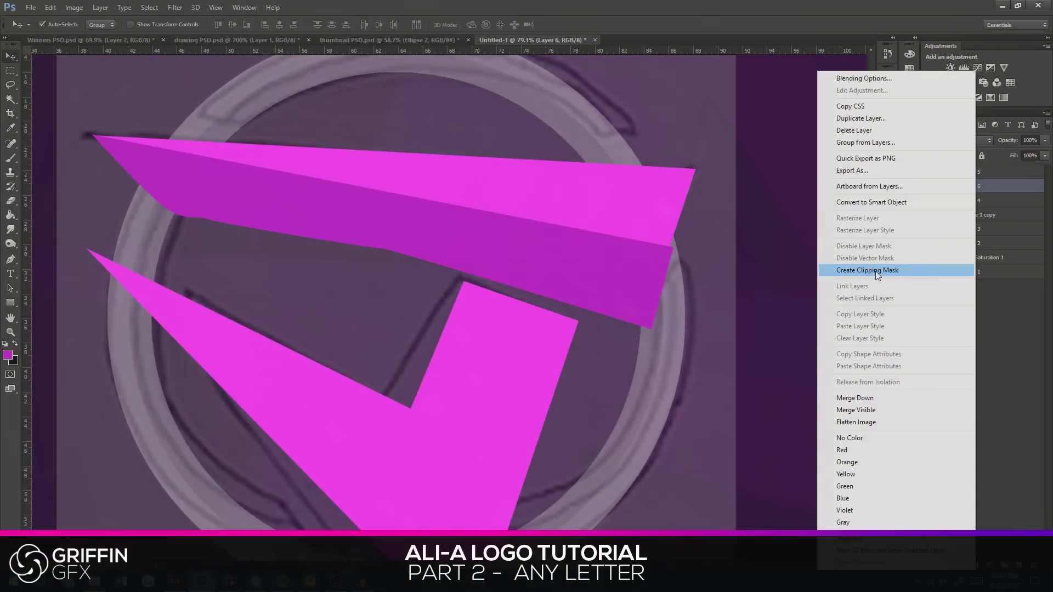
pyautogui.click(876, 271)
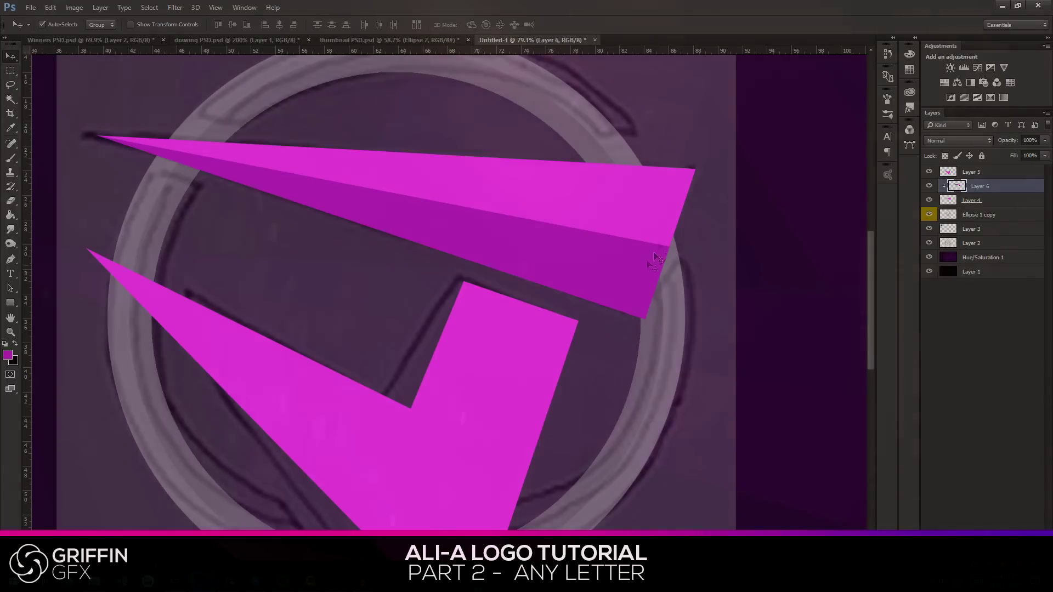
# Drag the dark band down to sit along the upper blade's lower edge.
pyautogui.moveTo(625, 262); pyautogui.dragTo(594, 445)
pyautogui.moveTo(496, 329); pyautogui.dragTo(497, 298)
pyautogui.scroll(-5, 497, 298)
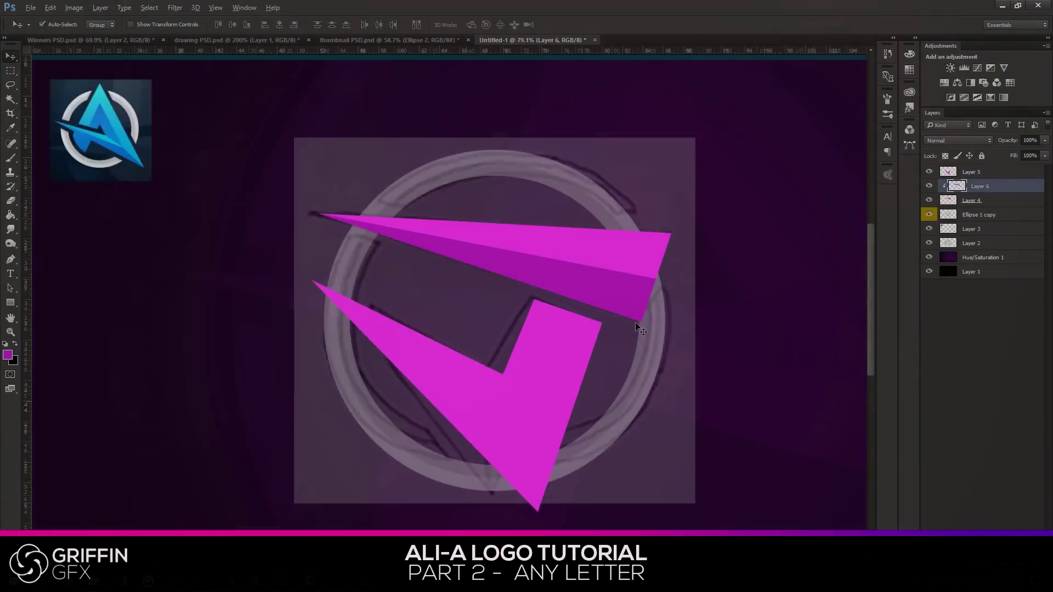
pyautogui.scroll(2, 449, 368)
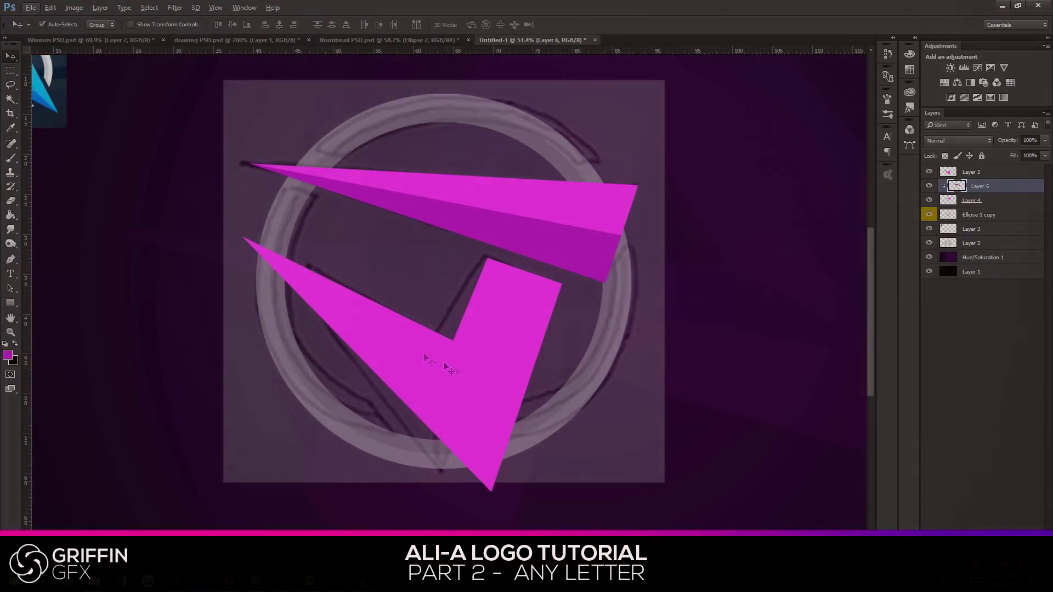
pyautogui.scroll(-1, 468, 387)
pyautogui.click(444, 369)
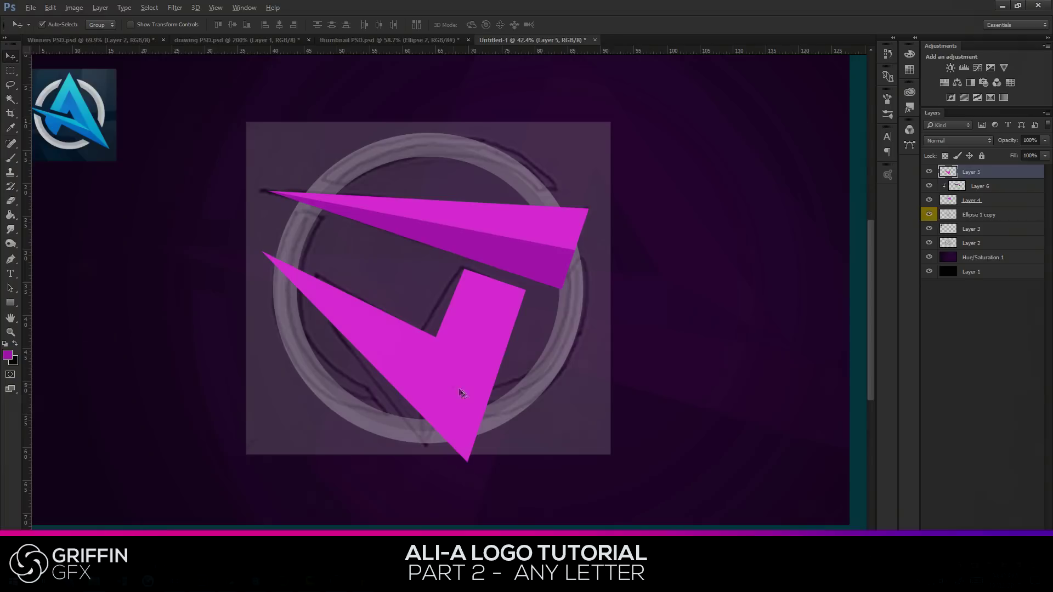
# Clip the new empty Layer 7 to the lower letter shape.
pyautogui.scroll(3, 458, 387)
pyautogui.click(10, 259)
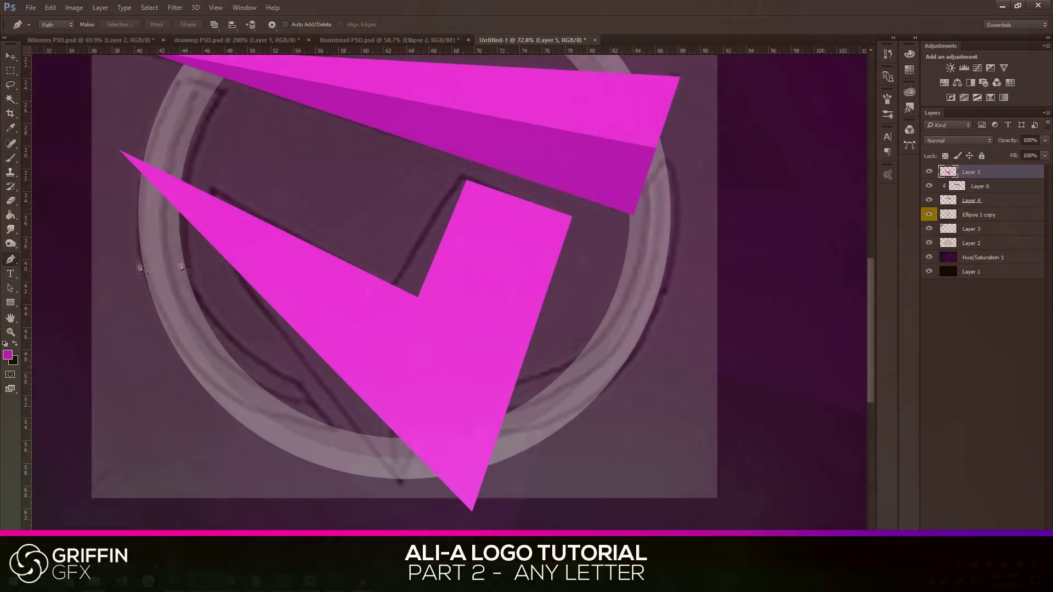
pyautogui.scroll(-1, 442, 258)
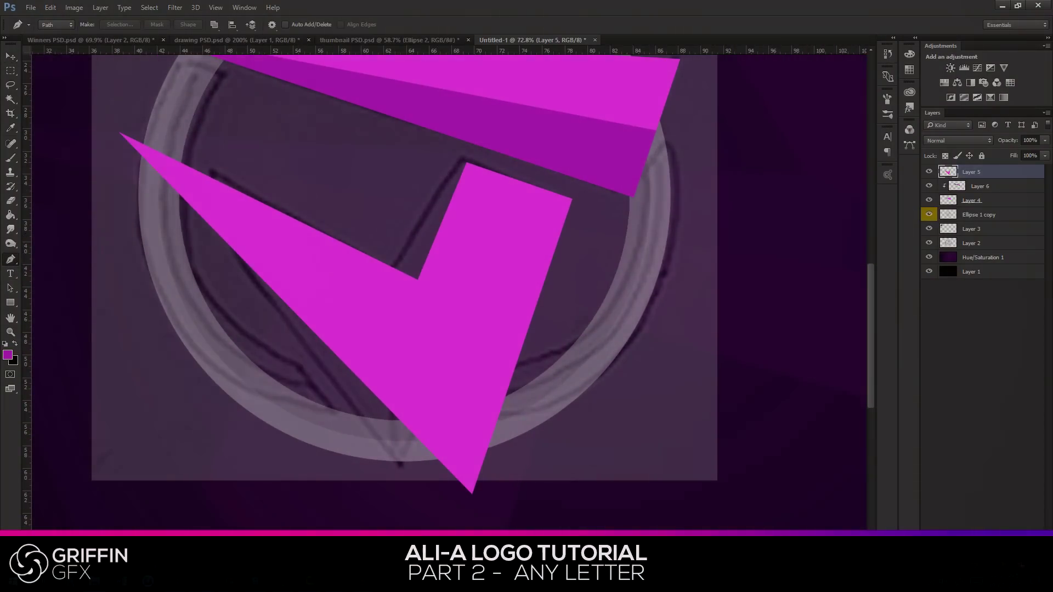
pyautogui.rightClick(978, 172)
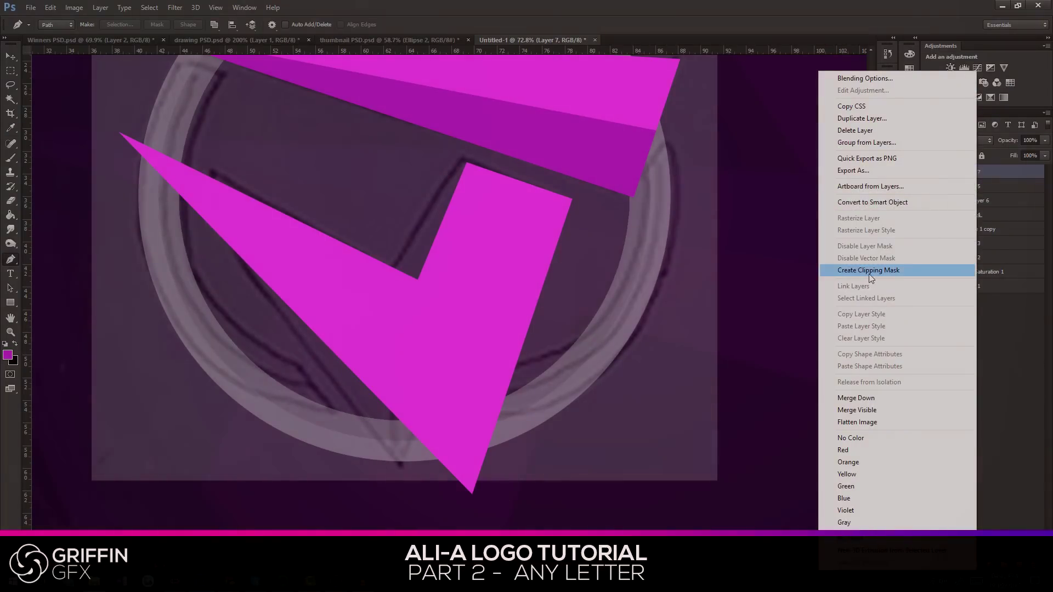
pyautogui.click(872, 271)
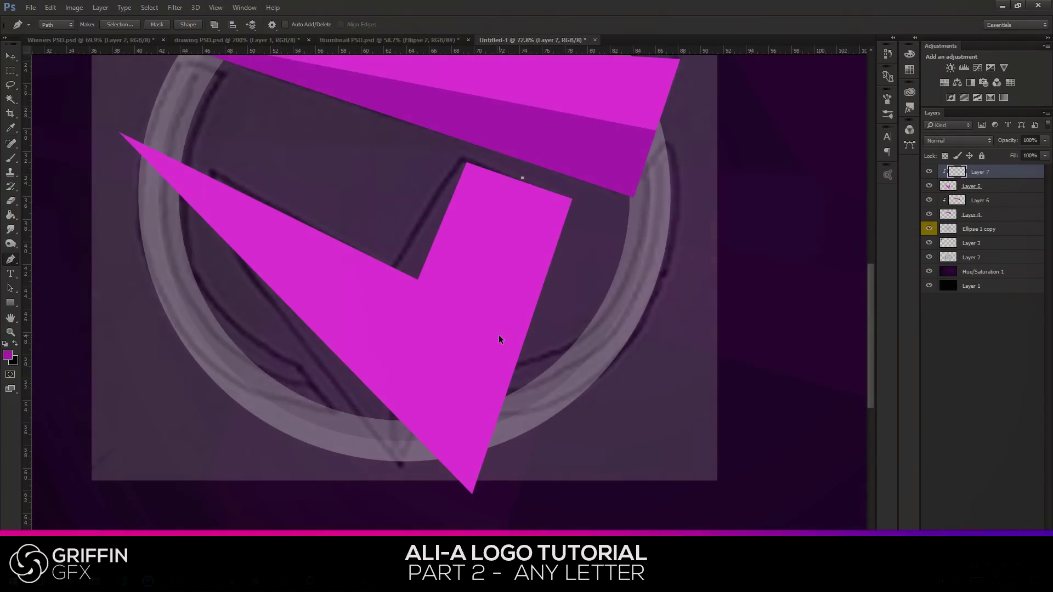
# Set a lighter pink foreground and draw a thin vertical rectangle.
pyautogui.click(7, 356)
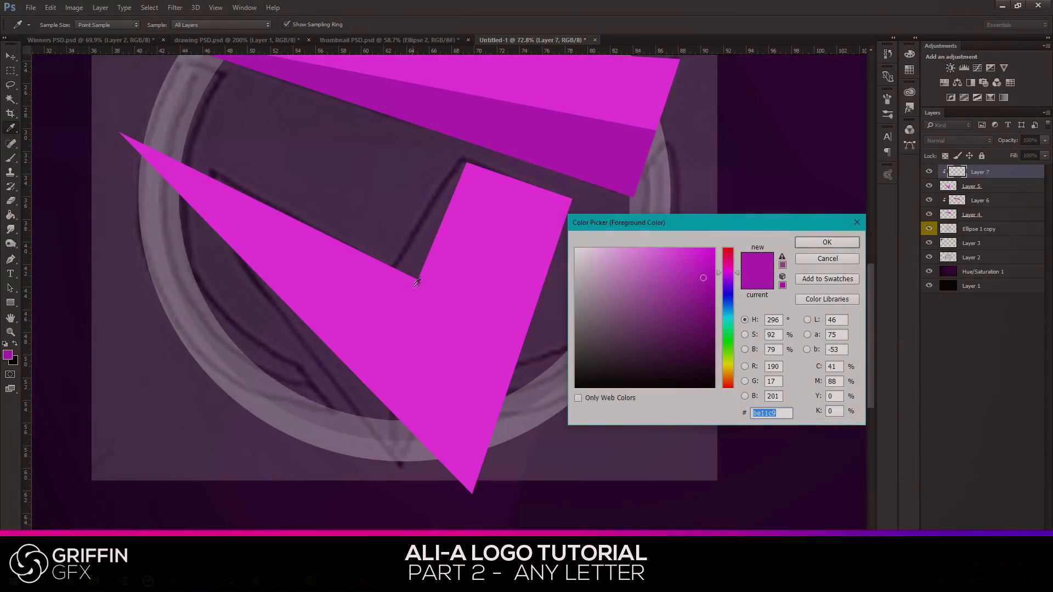
pyautogui.click(672, 288)
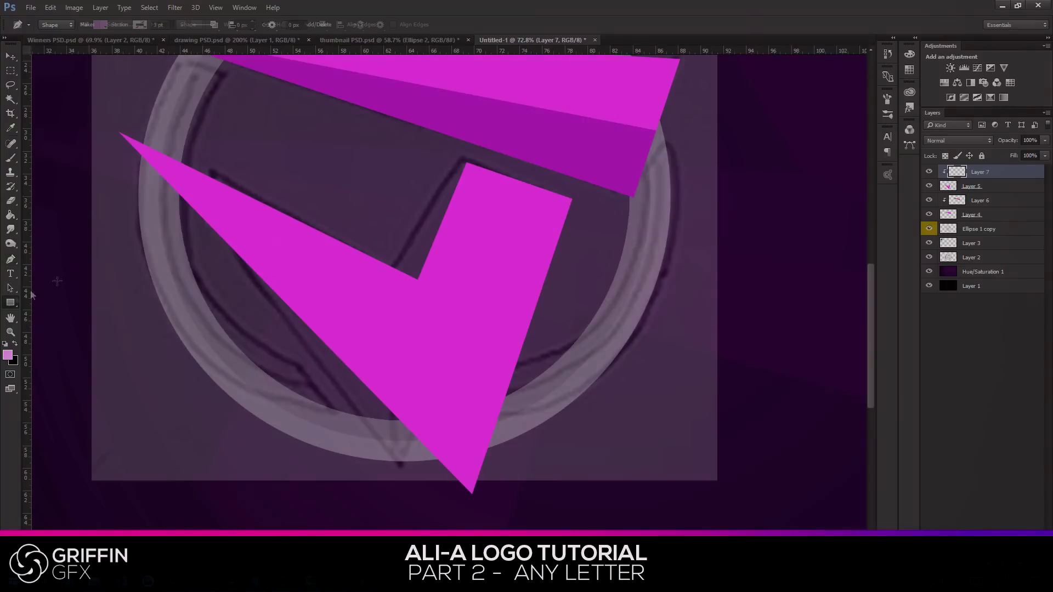
pyautogui.click(10, 302)
pyautogui.moveTo(267, 178); pyautogui.dragTo(267, 354)
# Rotate and stretch the pink strip from the lower blade's inner corner to its bottom tip.
pyautogui.hotkey('ctrl', 't')
pyautogui.moveTo(367, 241); pyautogui.dragTo(359, 219)
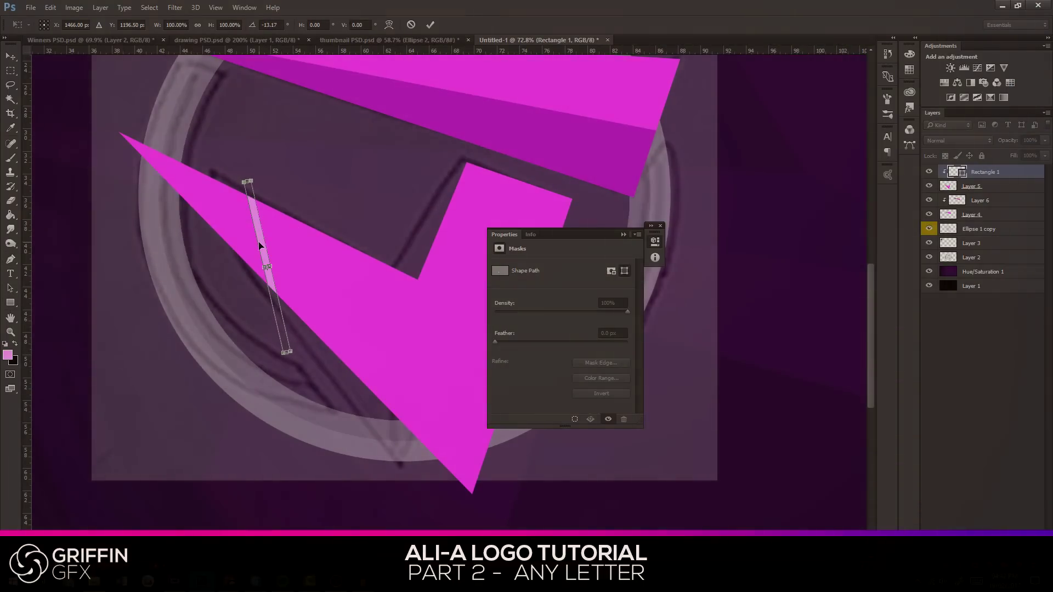
pyautogui.moveTo(266, 249); pyautogui.dragTo(430, 340)
pyautogui.moveTo(455, 452)
pyautogui.mouseDown()
pyautogui.moveTo(471, 496)
pyautogui.moveTo(456, 449)
pyautogui.mouseUp()
pyautogui.click(624, 235)
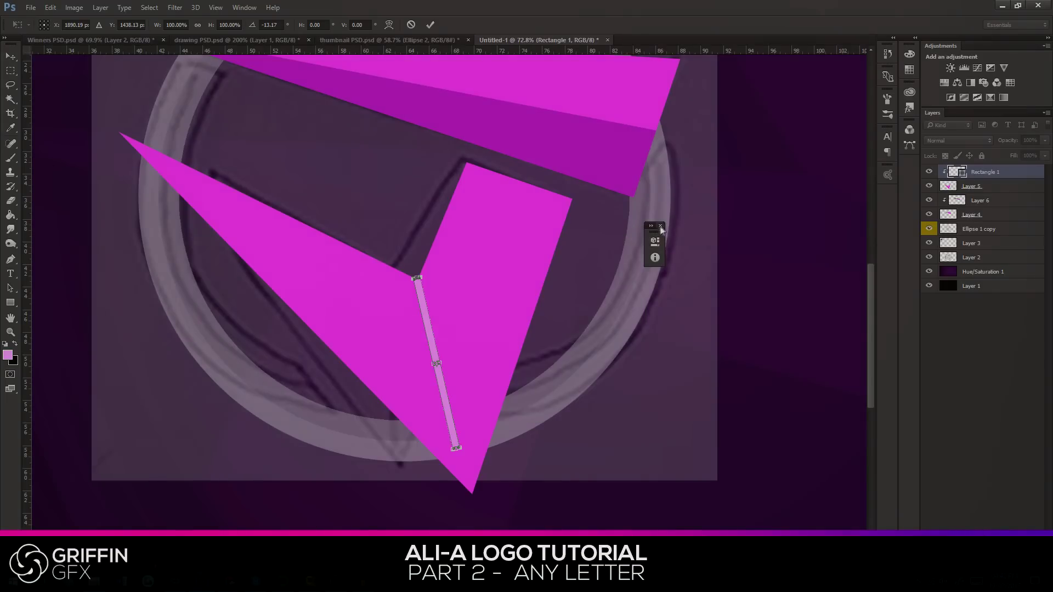
pyautogui.click(660, 225)
pyautogui.moveTo(456, 450); pyautogui.dragTo(469, 496)
pyautogui.moveTo(506, 405); pyautogui.dragTo(452, 420)
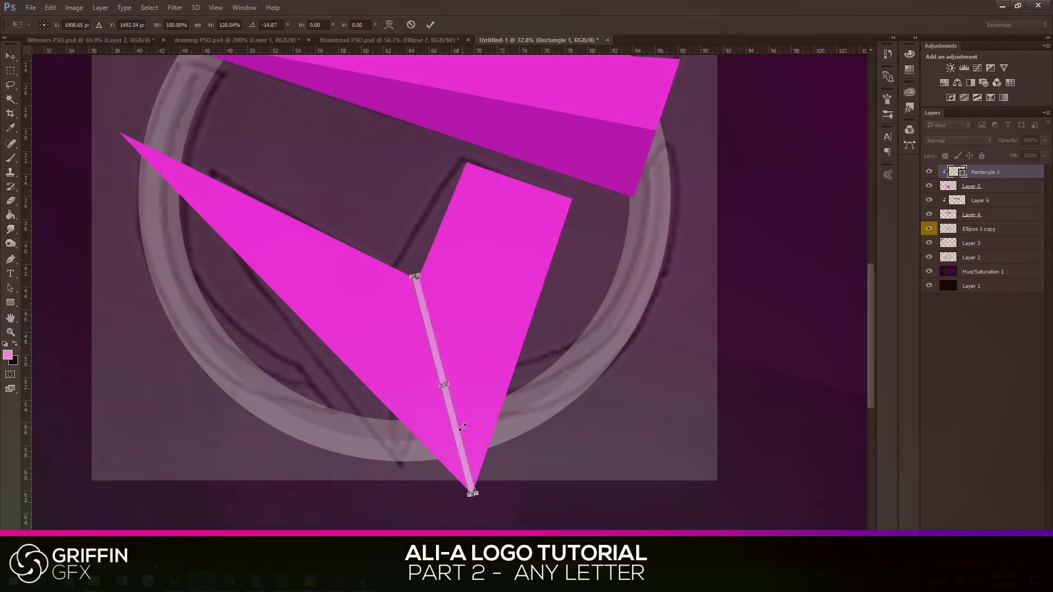
pyautogui.press('Return')
# Rasterize the strip layer and add a new empty Layer 7 above it.
pyautogui.rightClick(987, 184)
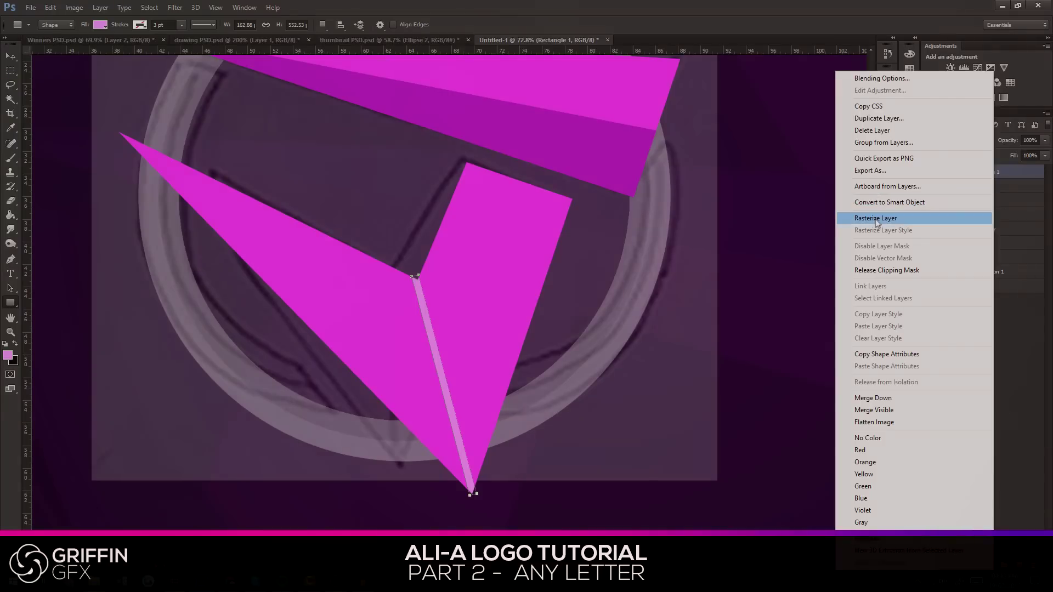
pyautogui.click(876, 218)
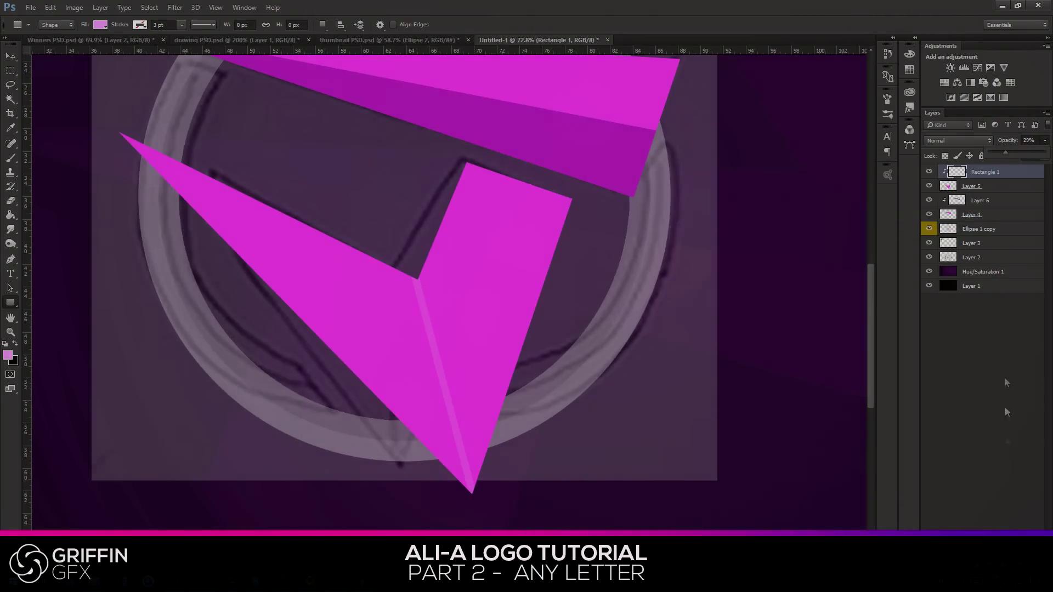
pyautogui.click(1024, 576)
pyautogui.rightClick(982, 172)
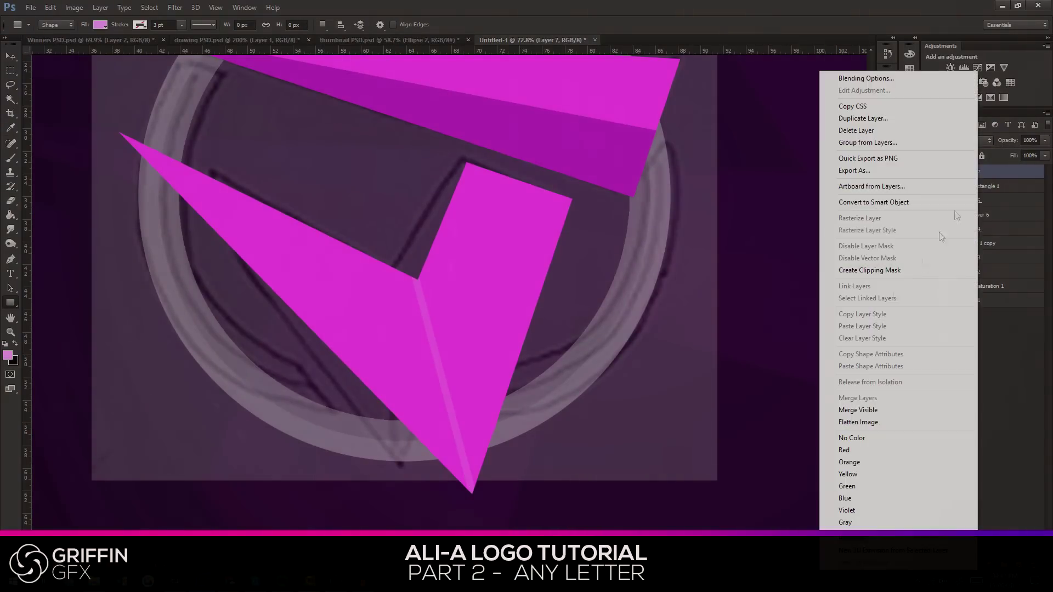
# Clip Layer 7 and sample the upper blade's darker purple as foreground colour.
pyautogui.click(855, 273)
pyautogui.click(8, 358)
pyautogui.click(616, 143)
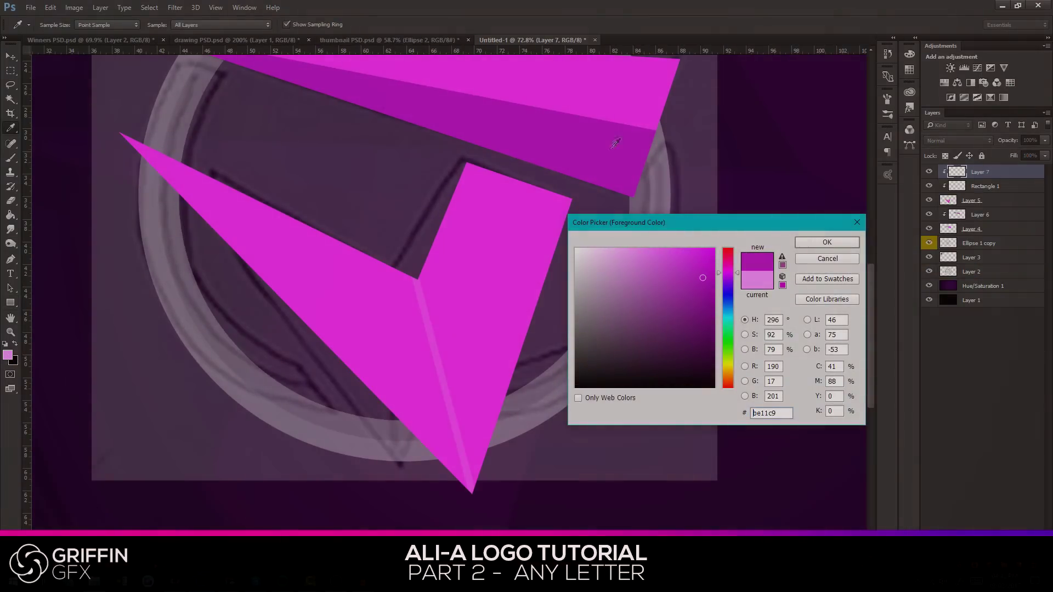
pyautogui.click(826, 242)
# Trace a facet down the upright's right side and fill it darker purple.
pyautogui.press('p')
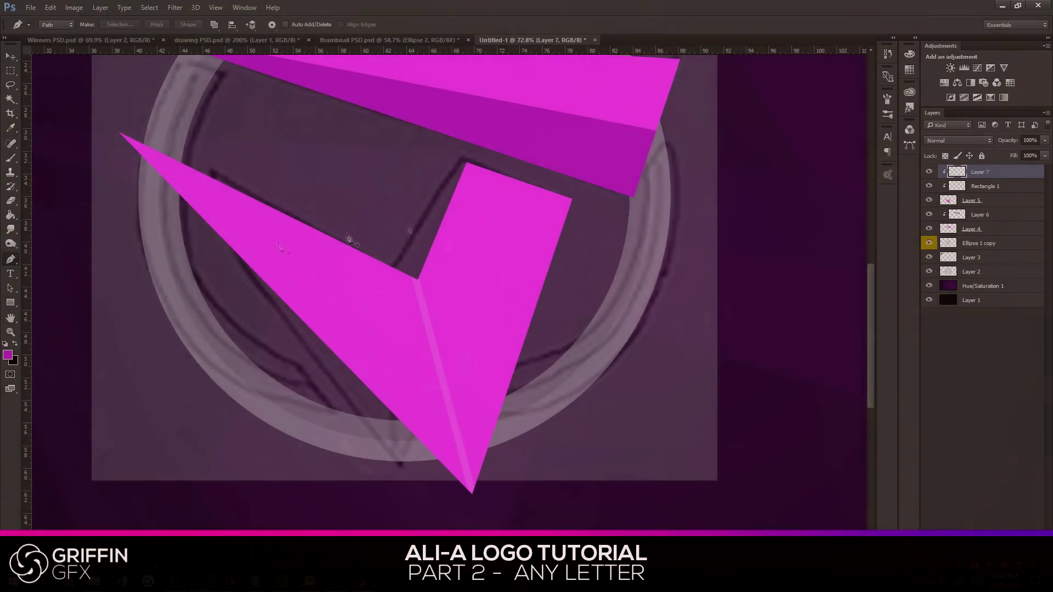
pyautogui.click(519, 178)
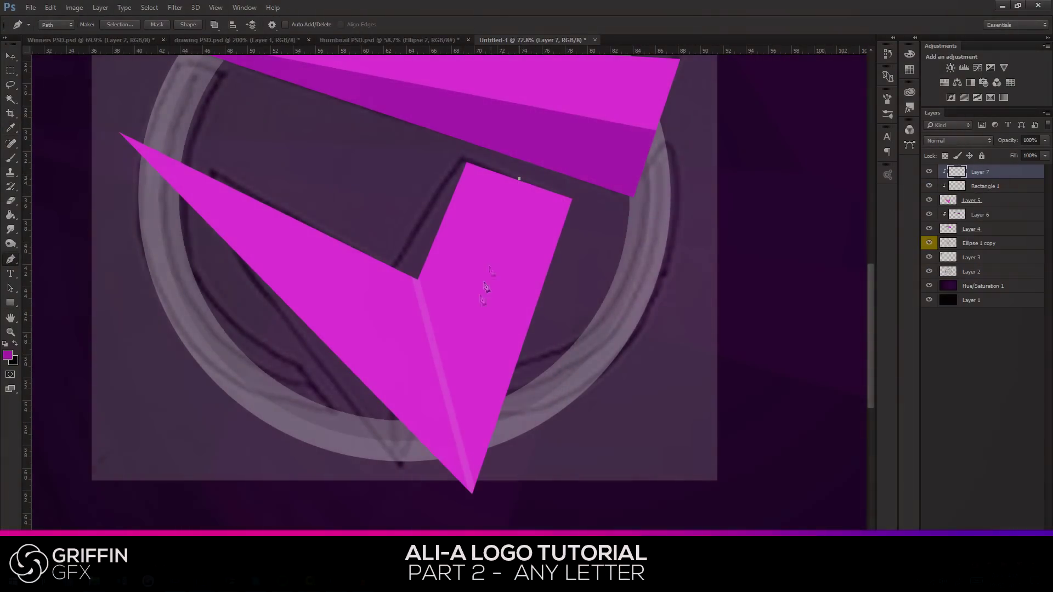
pyautogui.click(443, 371)
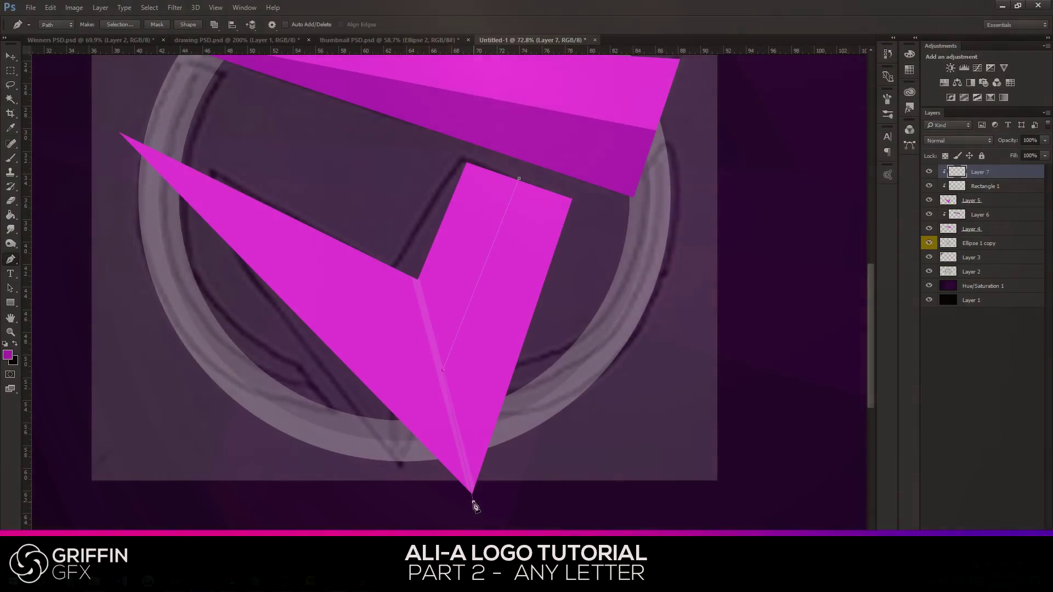
pyautogui.click(474, 502)
pyautogui.rightClick(668, 234)
pyautogui.click(713, 284)
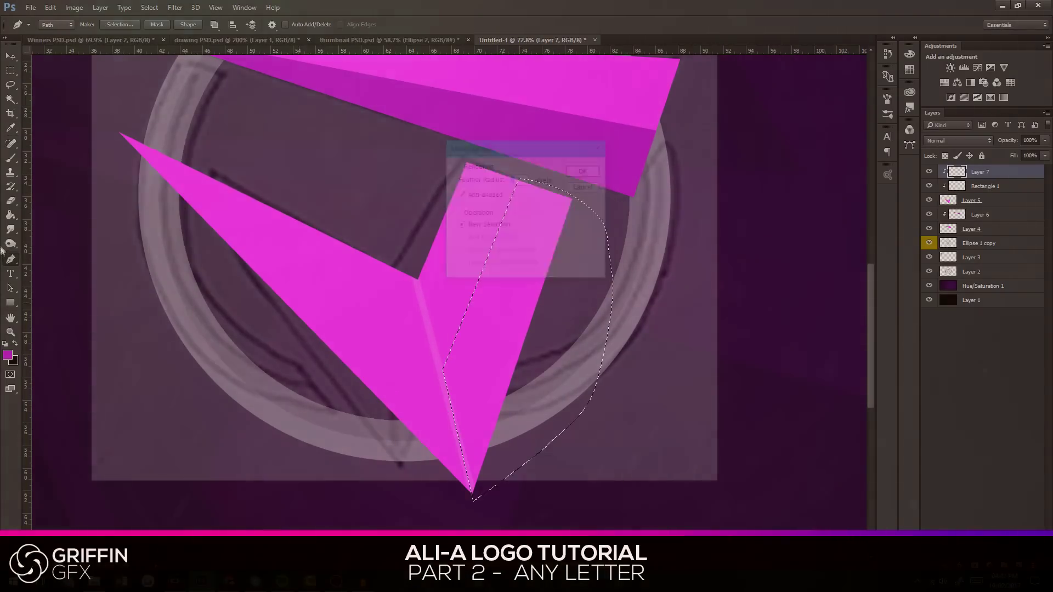
pyautogui.press('Return')
pyautogui.click(16, 215)
pyautogui.click(528, 302)
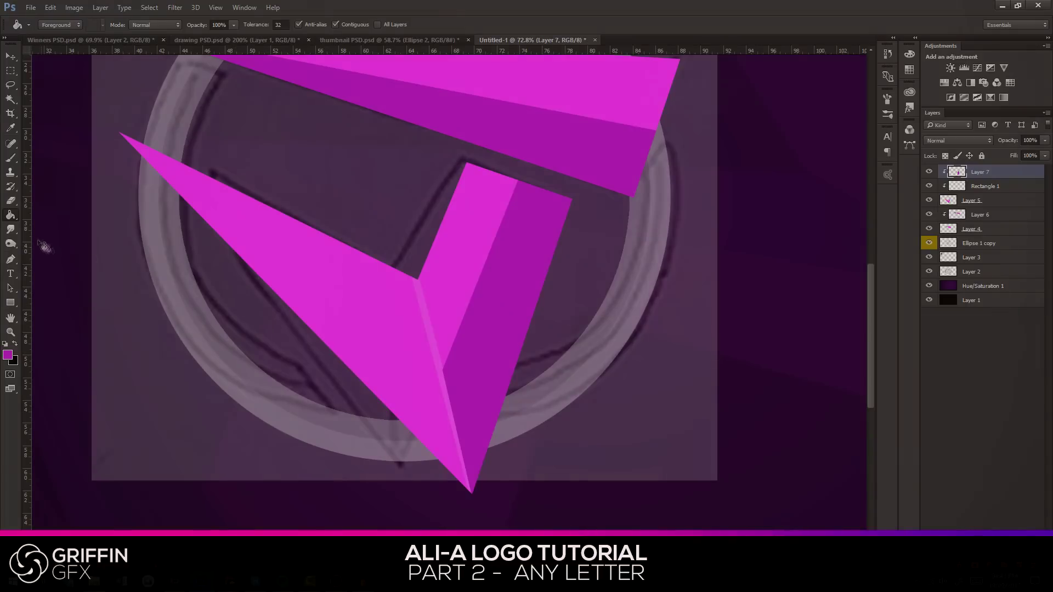
# Nudge the highlight strip left, then trace and fill a dark facet along the long arm's top.
pyautogui.click(11, 56)
pyautogui.moveTo(428, 329); pyautogui.dragTo(403, 307)
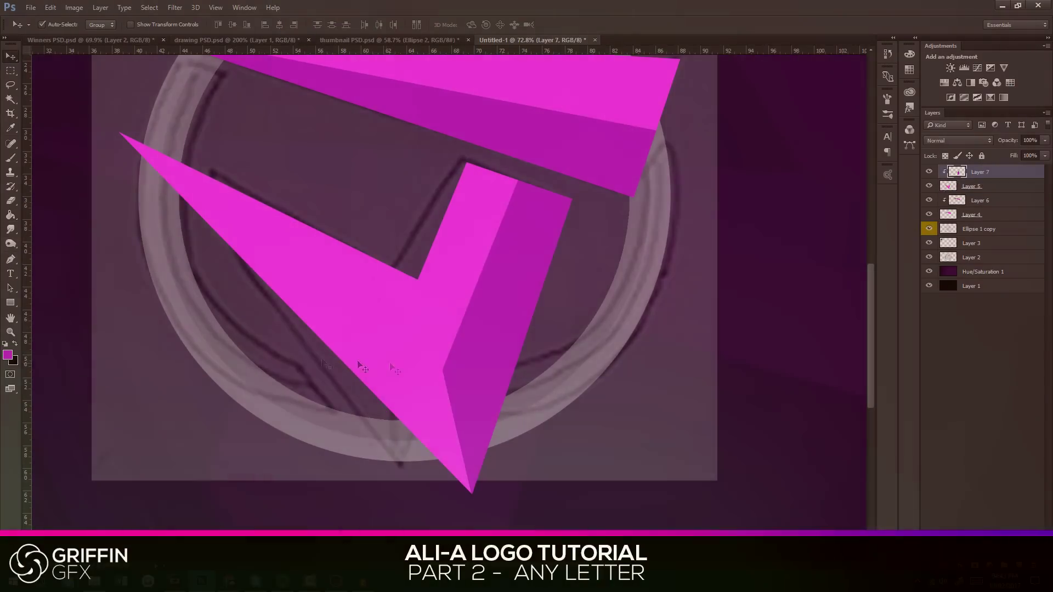
pyautogui.press('p')
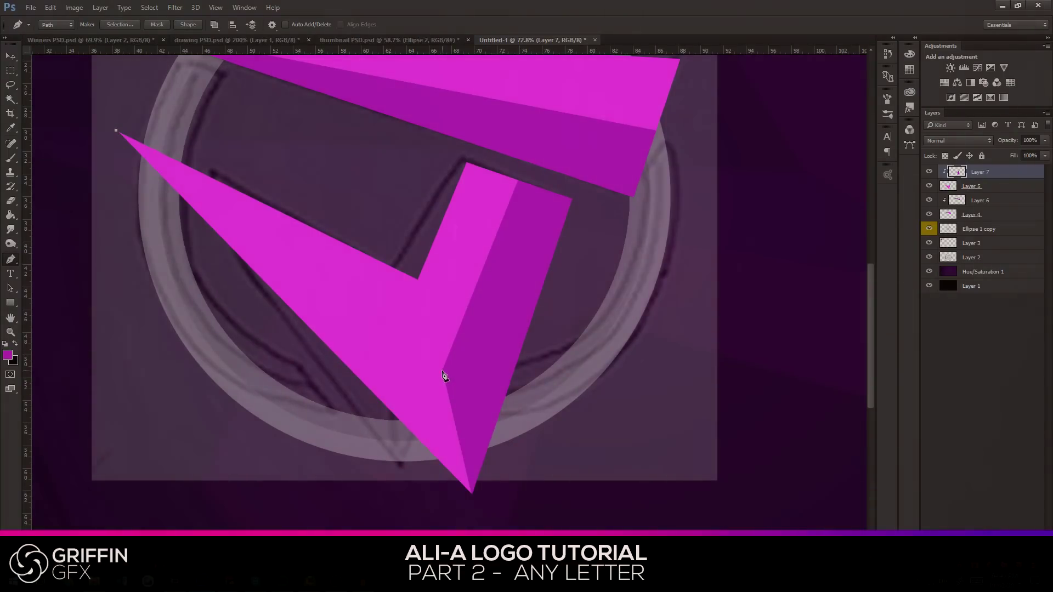
pyautogui.click(415, 272)
pyautogui.click(287, 150)
pyautogui.moveTo(225, 129); pyautogui.dragTo(208, 126)
pyautogui.rightClick(224, 163)
pyautogui.click(285, 214)
pyautogui.press('Return')
pyautogui.press('g')
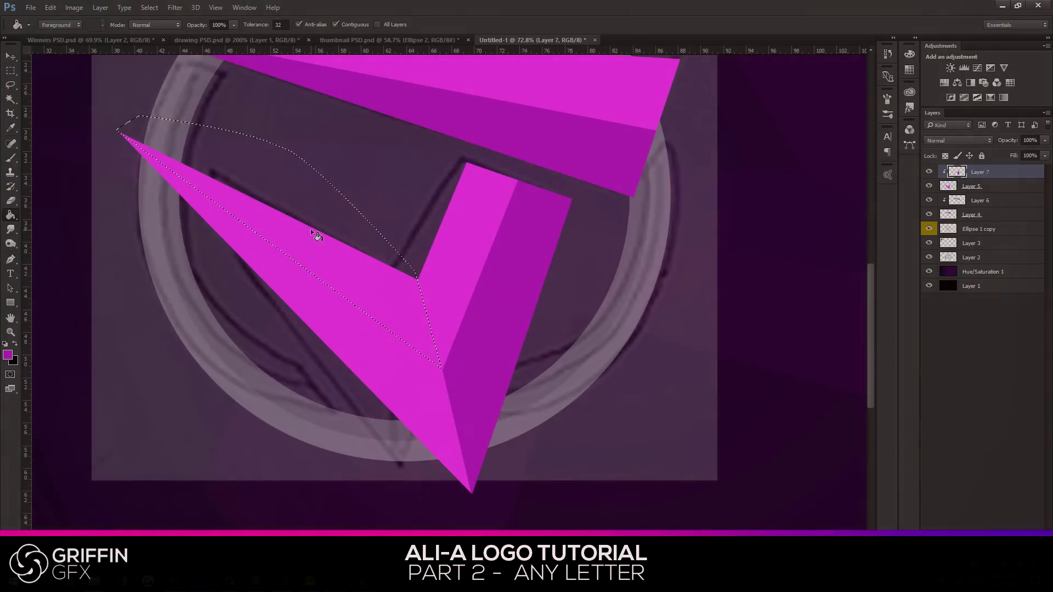
pyautogui.click(307, 236)
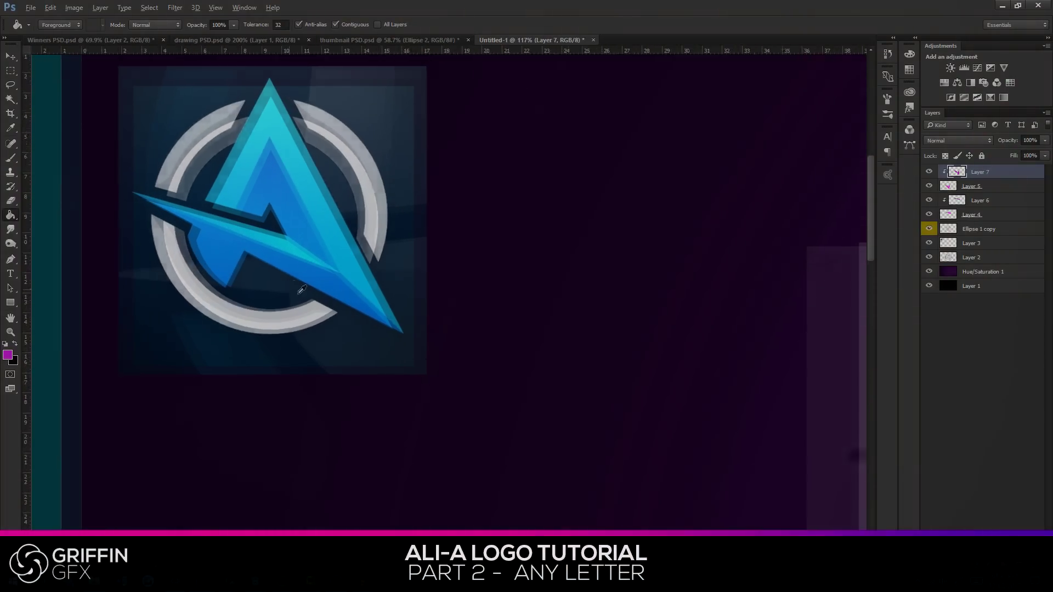
# Sample the bright blue #02bdee from the reference logo's tip as foreground colour.
pyautogui.scroll(4, 301, 289)
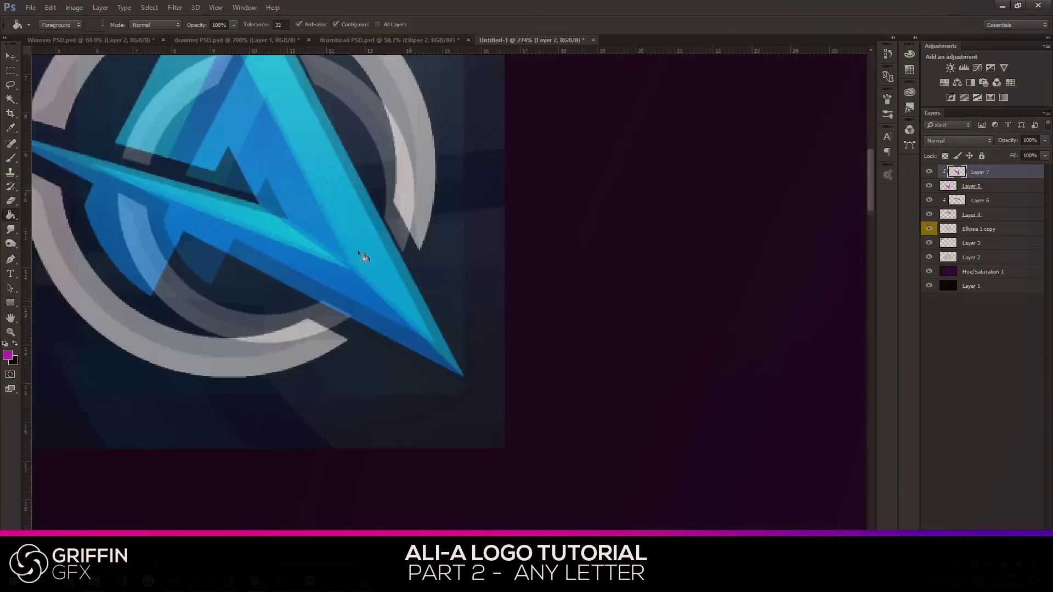
pyautogui.scroll(-8, 362, 256)
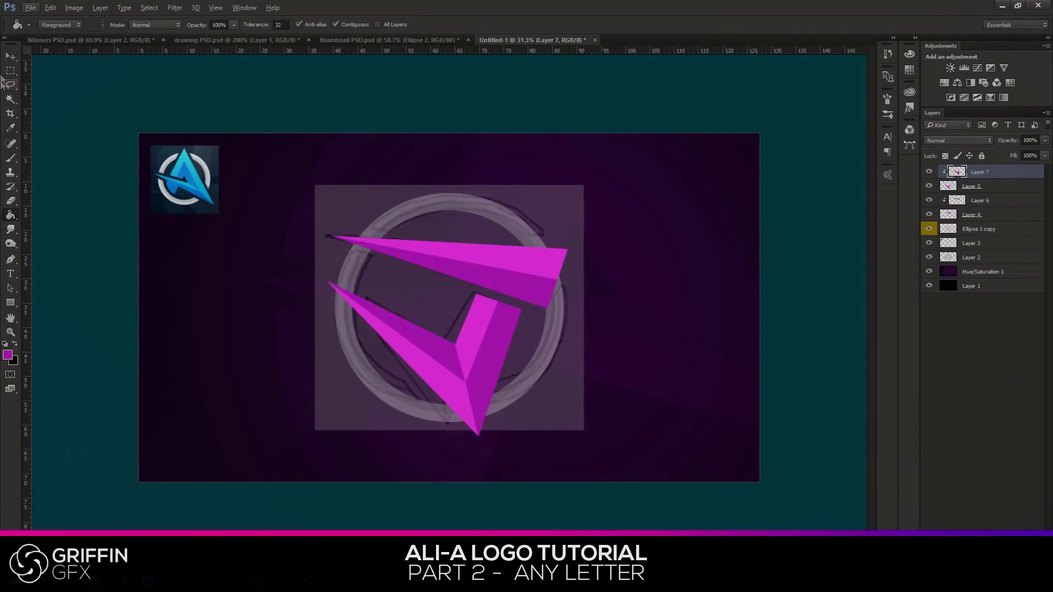
pyautogui.click(10, 56)
pyautogui.scroll(2, 542, 330)
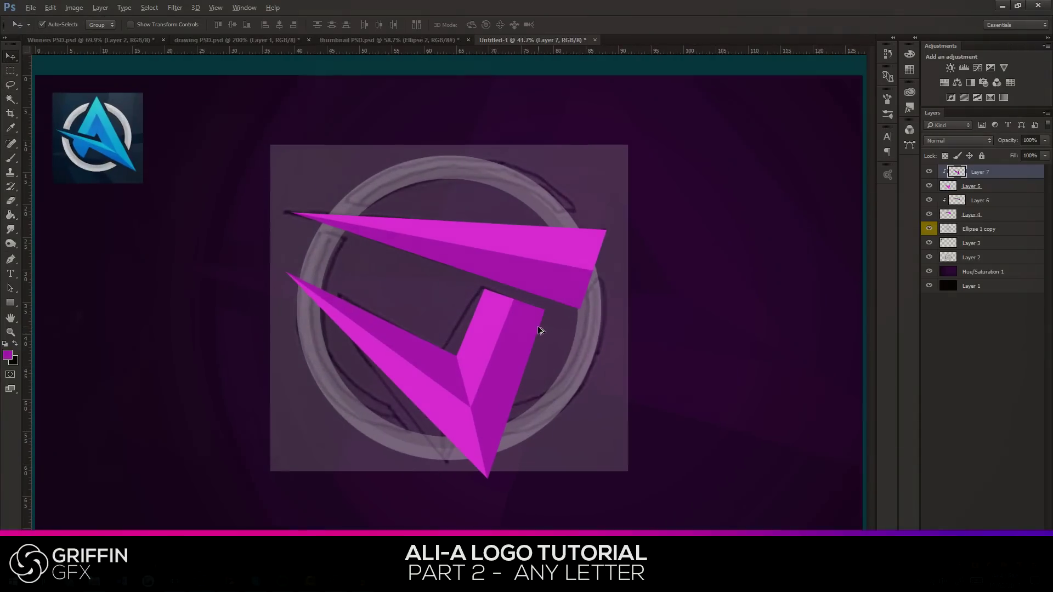
pyautogui.scroll(3, 83, 99)
pyautogui.scroll(6, 80, 99)
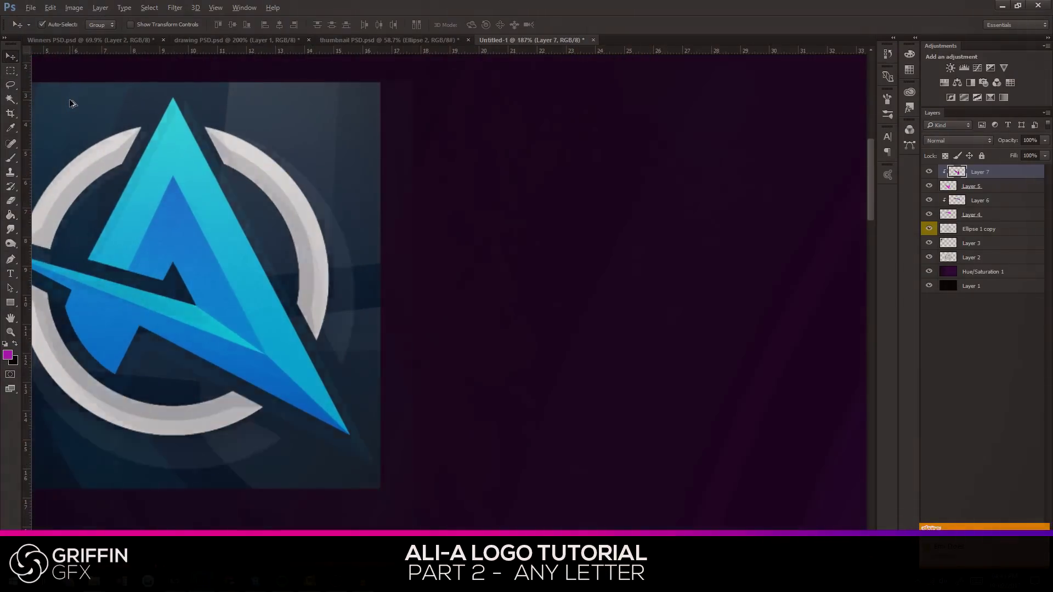
pyautogui.click(9, 356)
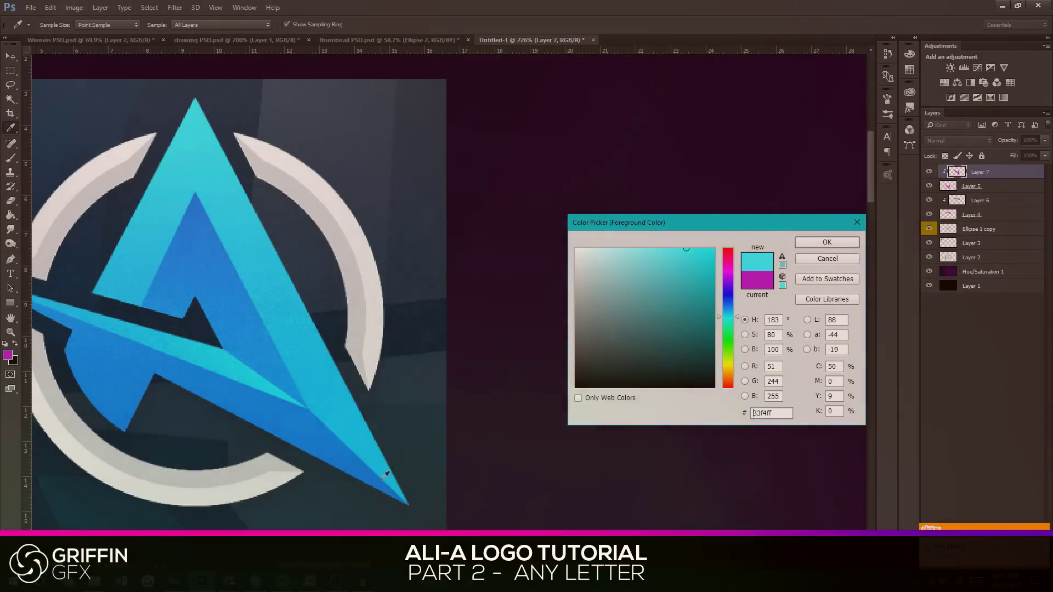
pyautogui.click(386, 467)
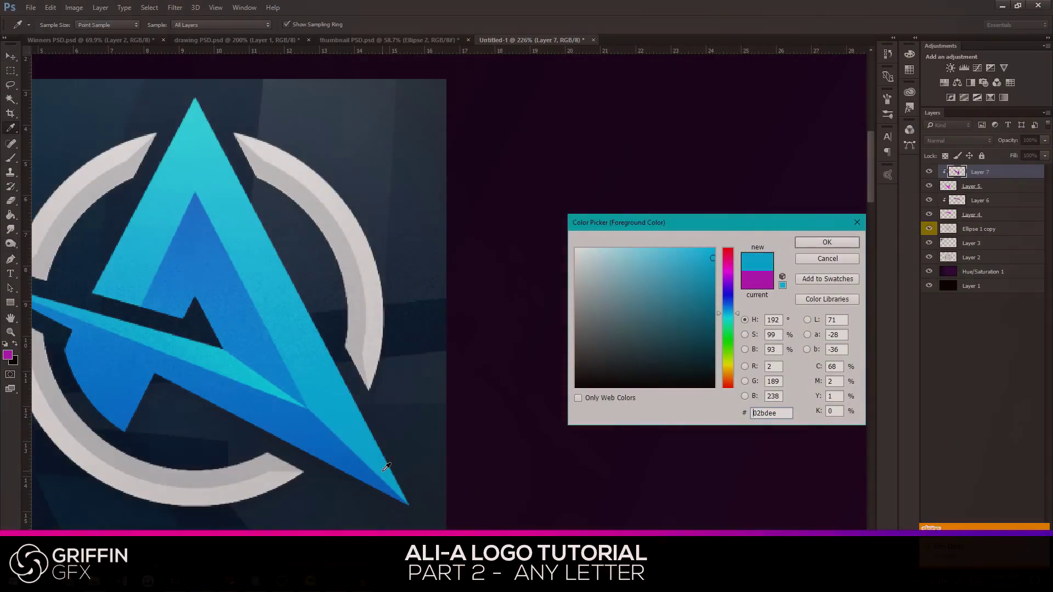
pyautogui.click(826, 242)
pyautogui.hotkey('ctrl', '0')
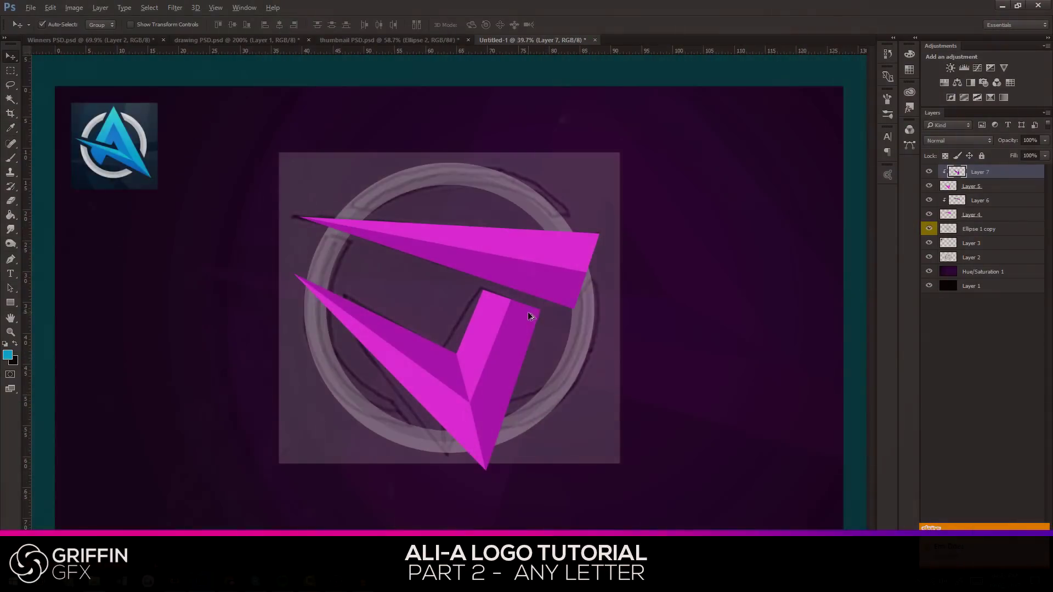
pyautogui.scroll(2, 528, 312)
pyautogui.click(545, 228)
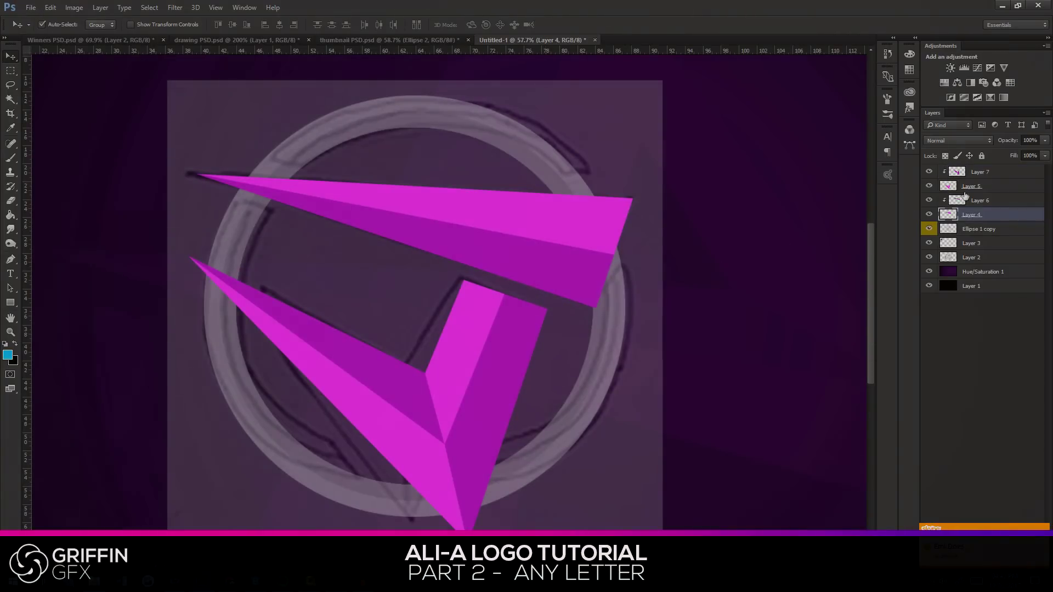
# Merge the letter's shape layers into one, then Magic Wand-select its light facets.
pyautogui.keyDown('shift'); pyautogui.click(973, 172); pyautogui.keyUp('shift')
pyautogui.rightClick(982, 173)
pyautogui.click(884, 399)
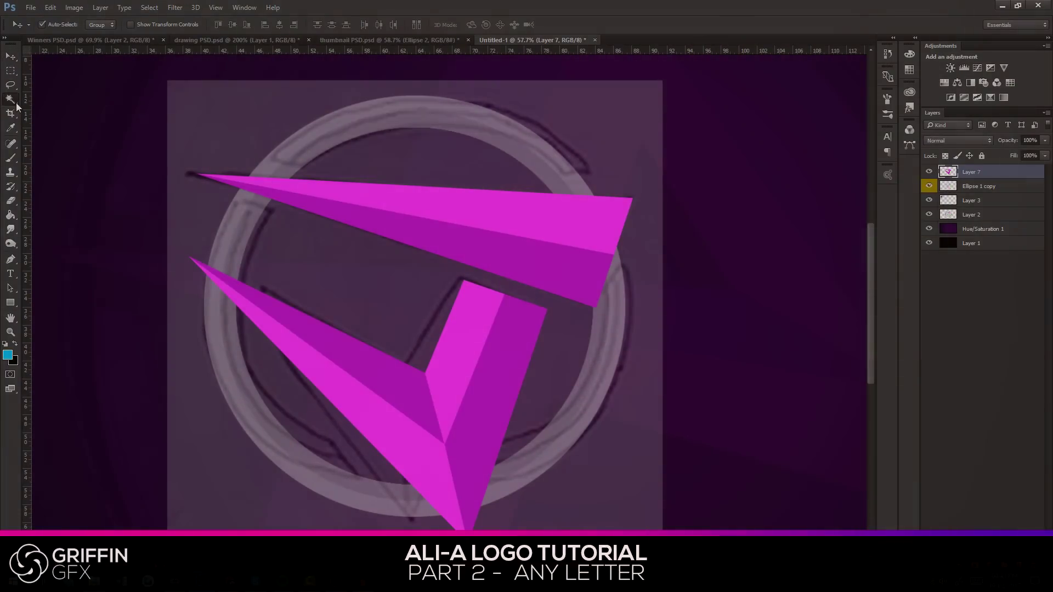
pyautogui.press('w')
pyautogui.click(361, 198)
pyautogui.keyDown('shift'); pyautogui.click(459, 334); pyautogui.keyUp('shift')
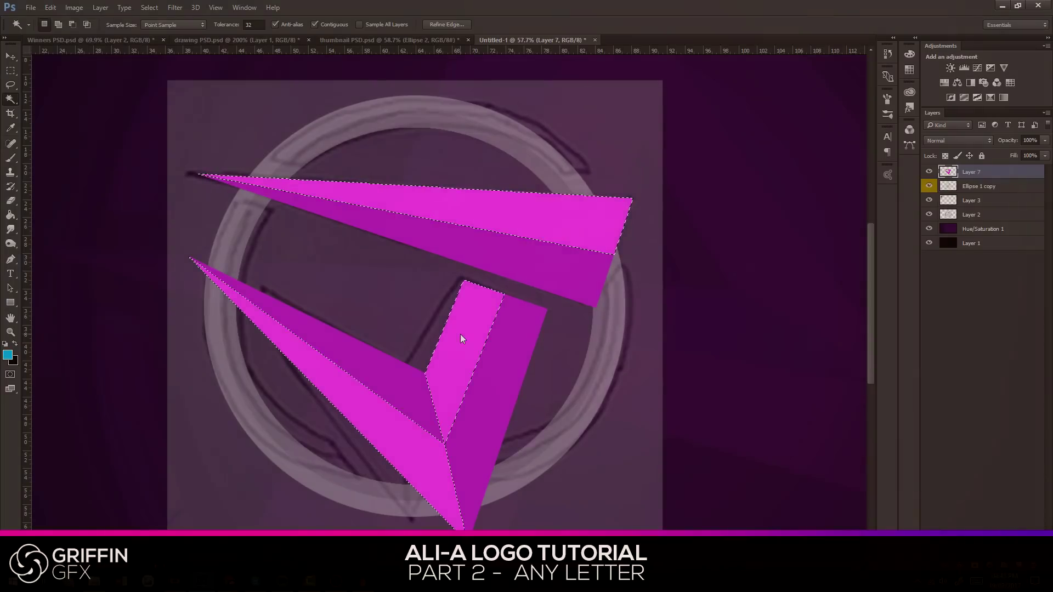
pyautogui.scroll(3, 412, 473)
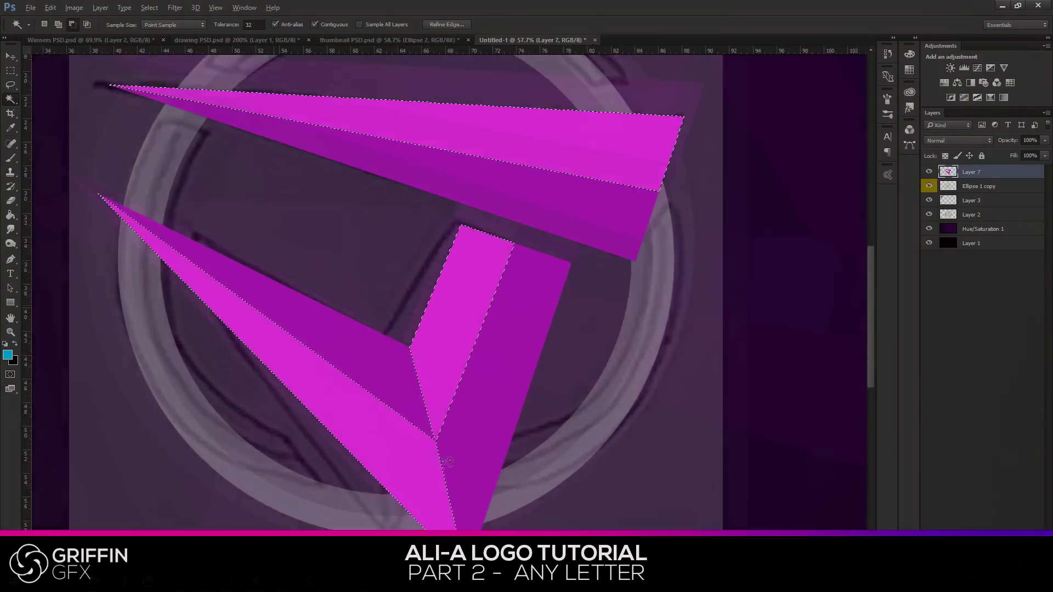
pyautogui.scroll(4, 423, 444)
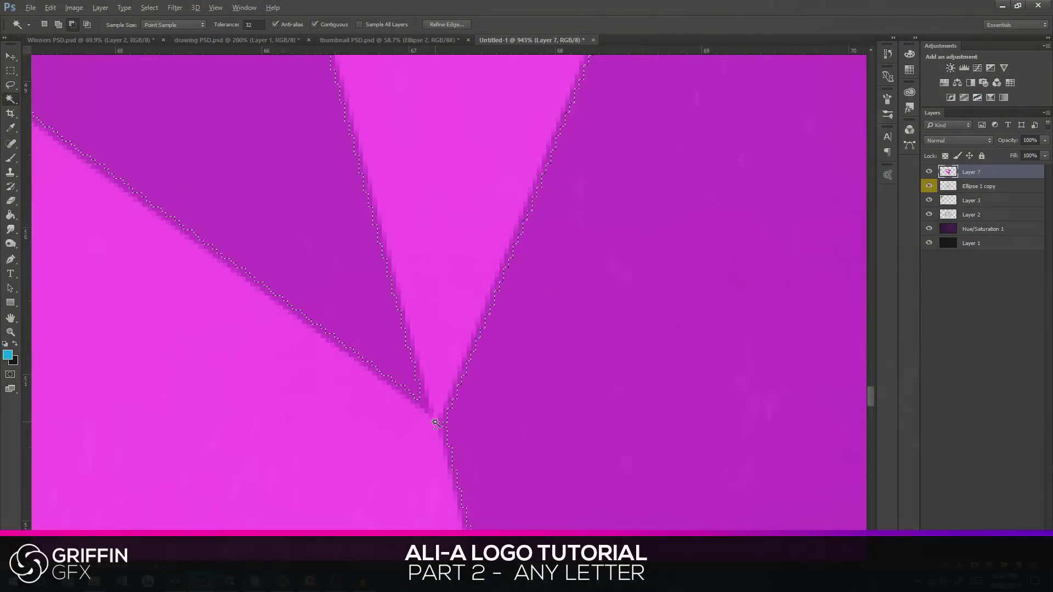
pyautogui.scroll(-10, 435, 439)
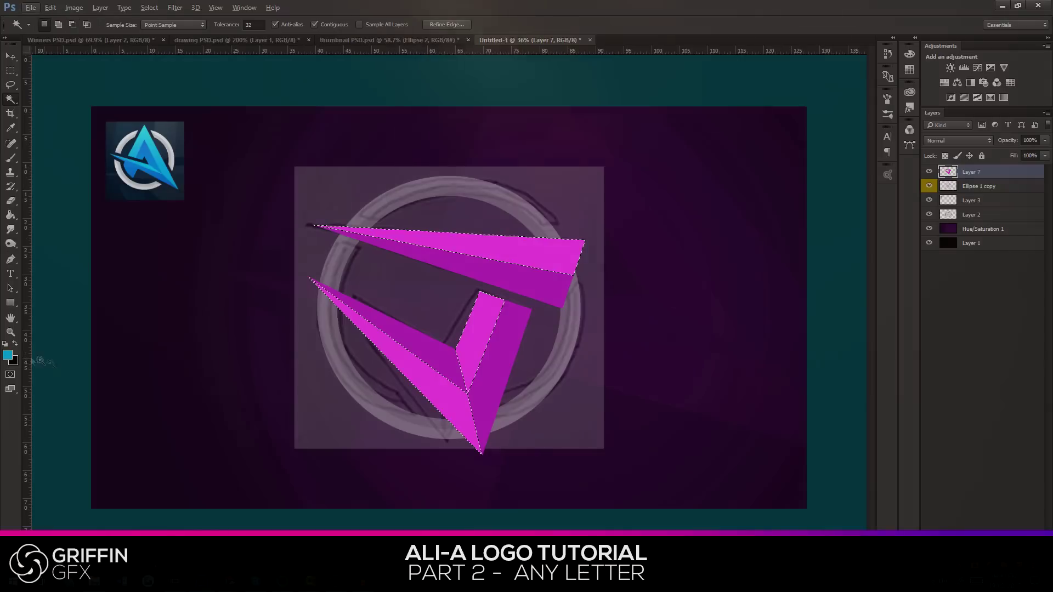
# Set the foreground colour to a deep saturated magenta d000e3.
pyautogui.click(8, 356)
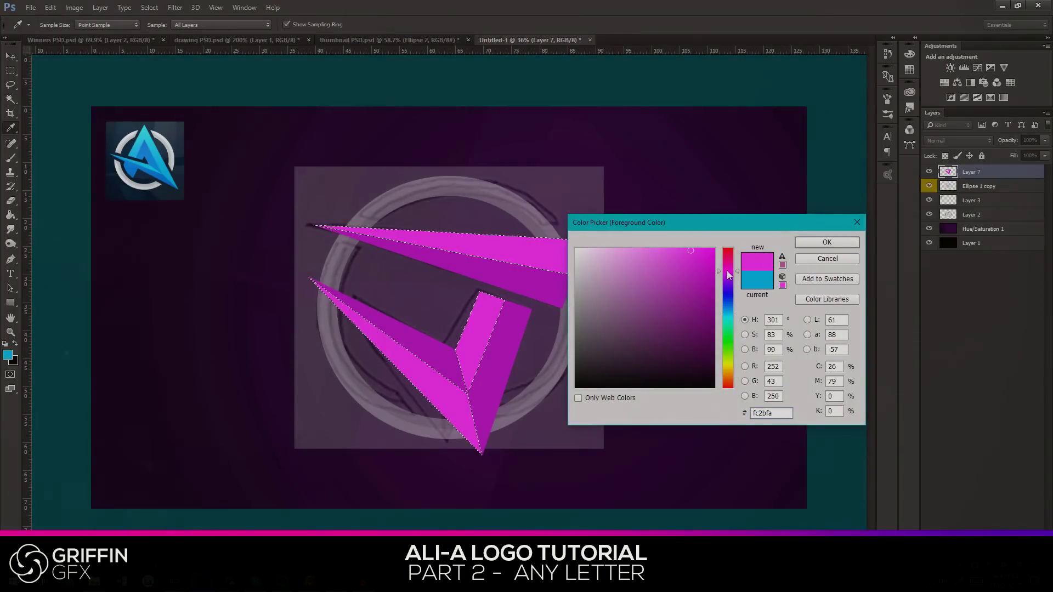
pyautogui.moveTo(728, 274); pyautogui.dragTo(729, 267)
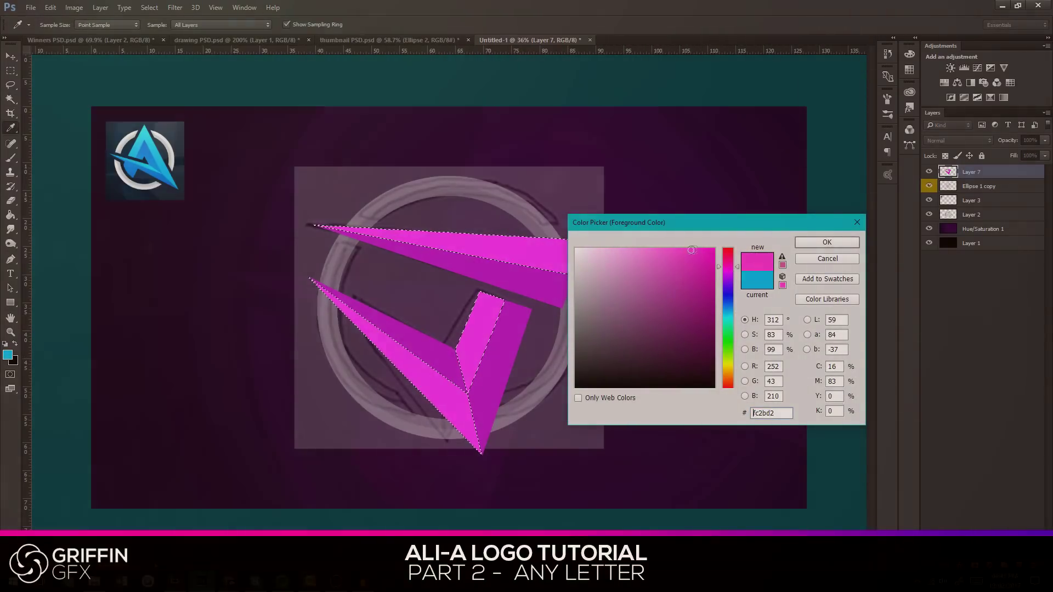
pyautogui.moveTo(698, 255); pyautogui.dragTo(694, 215)
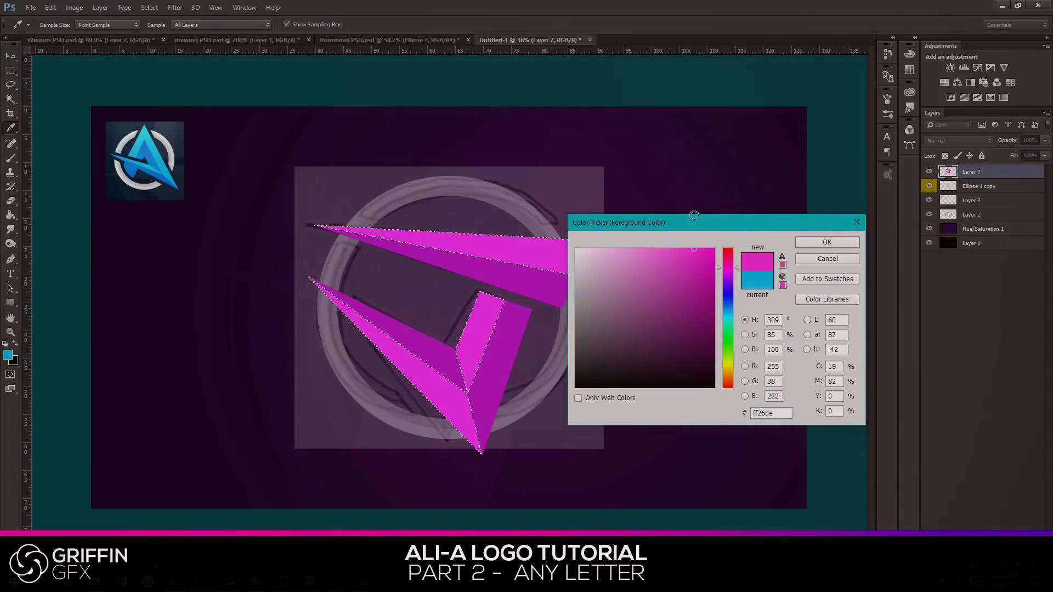
pyautogui.click(810, 243)
pyautogui.click(7, 355)
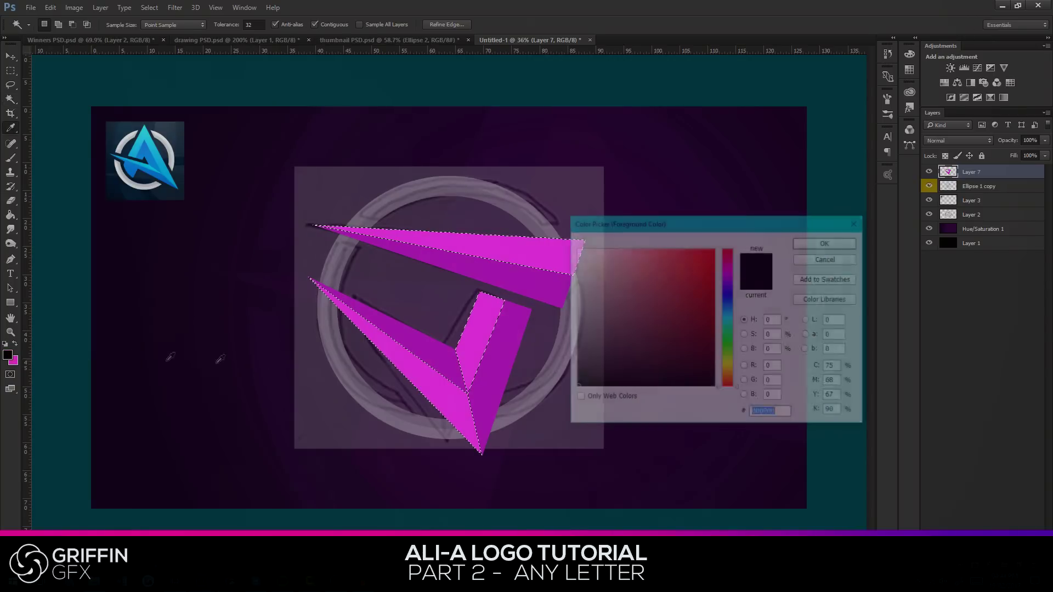
pyautogui.click(460, 396)
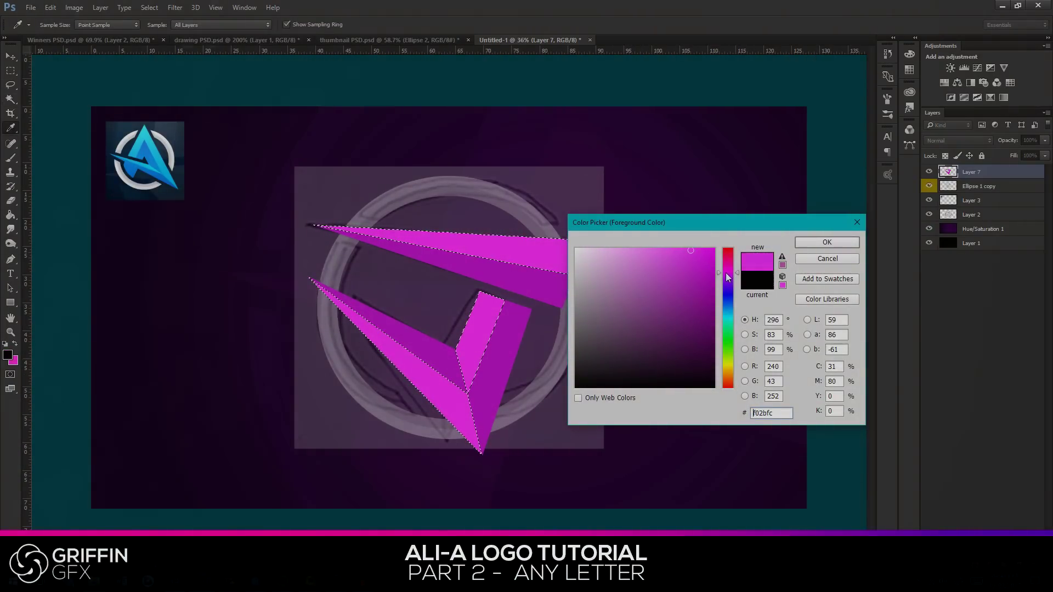
pyautogui.moveTo(709, 261); pyautogui.dragTo(718, 264)
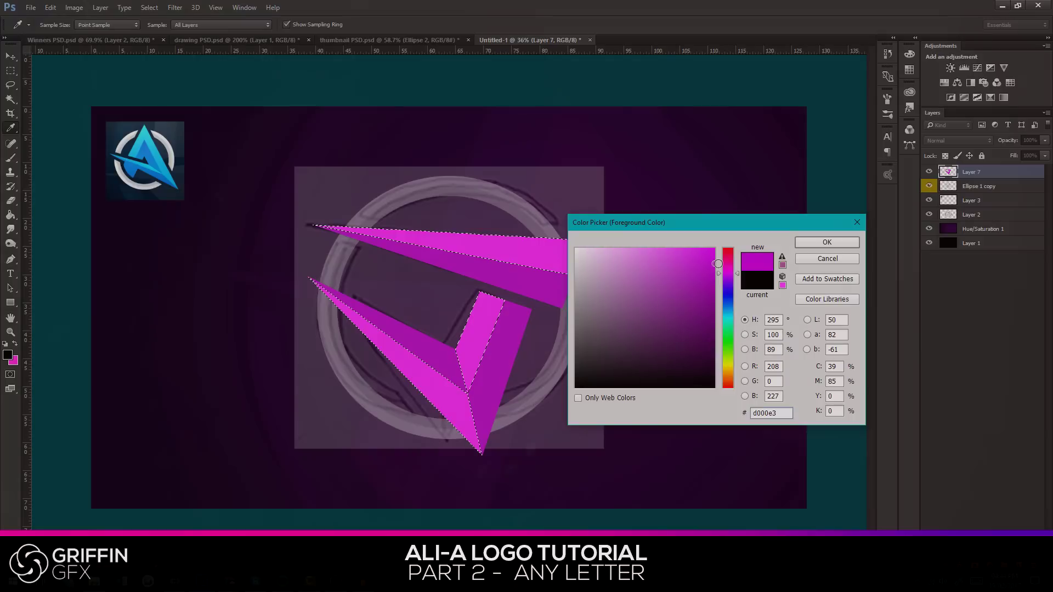
pyautogui.click(803, 244)
# Switch to the Gradient Tool, review its presets, and clear the selection.
pyautogui.click(10, 216)
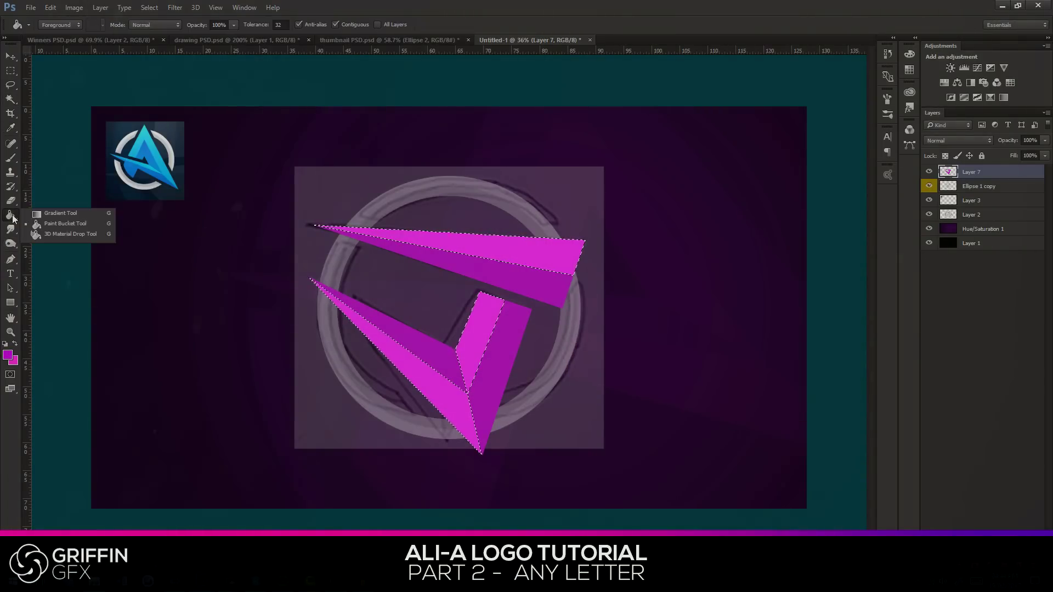
pyautogui.click(45, 215)
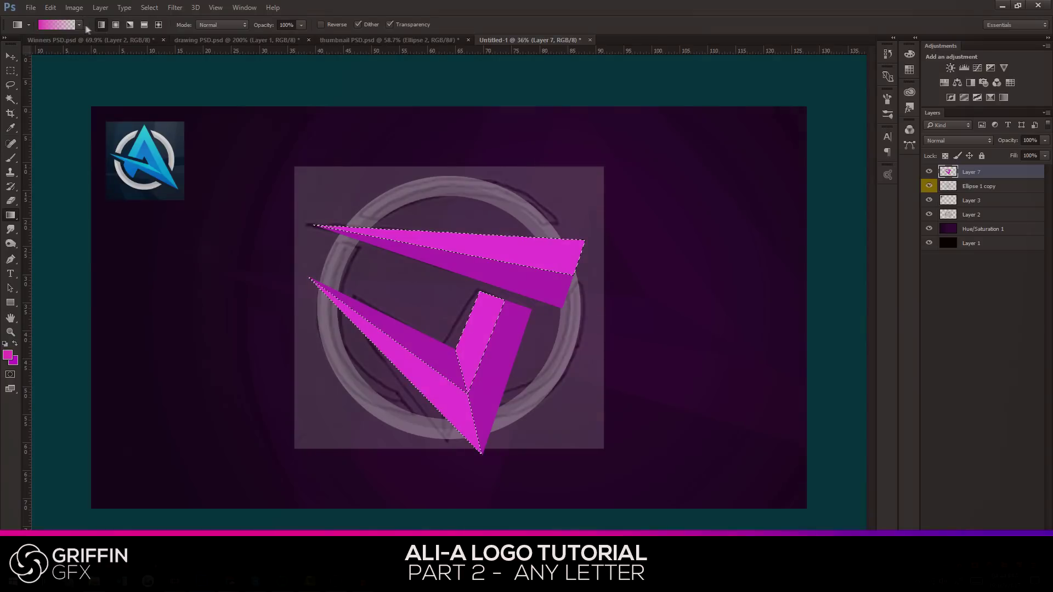
pyautogui.click(79, 25)
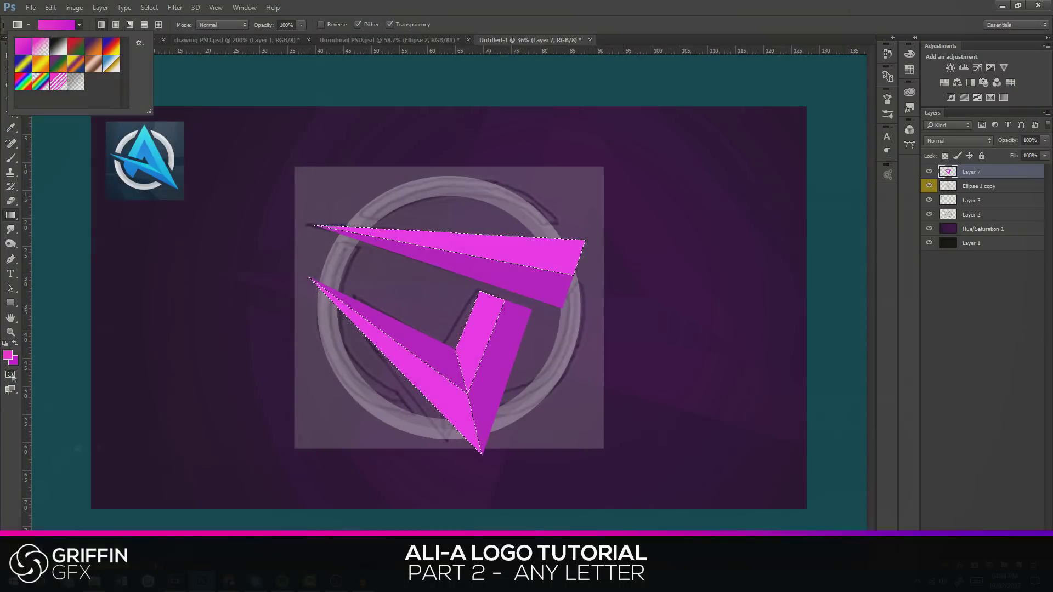
pyautogui.click(311, 215)
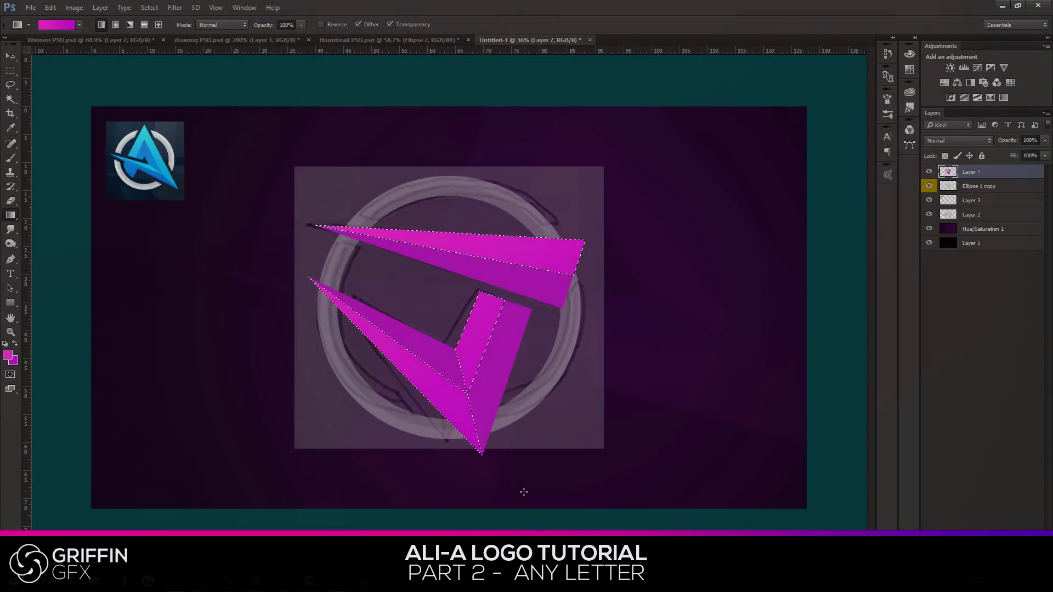
pyautogui.hotkey('ctrl', 'd')
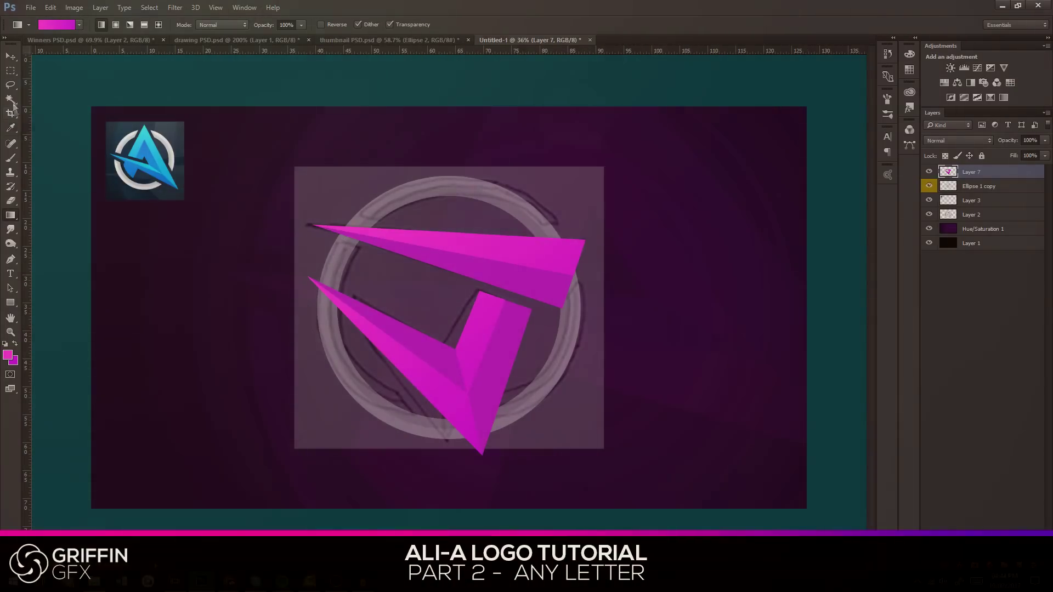
pyautogui.click(10, 100)
# Select the darker facet and add a new layer clipped to the letter.
pyautogui.click(483, 383)
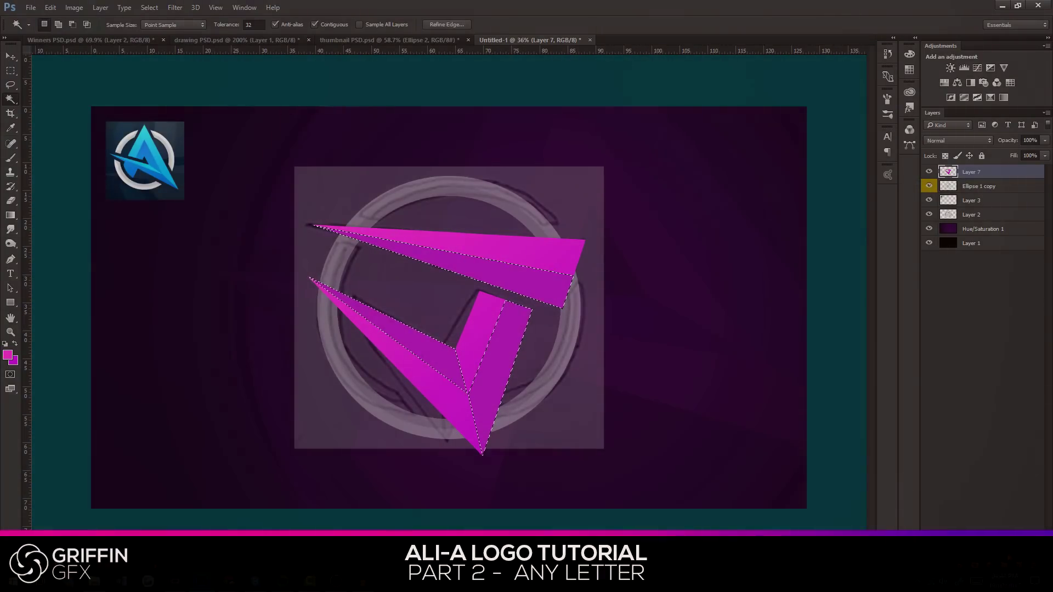
pyautogui.hotkey('ctrl', 'shift', 'alt', 'n')
pyautogui.rightClick(980, 172)
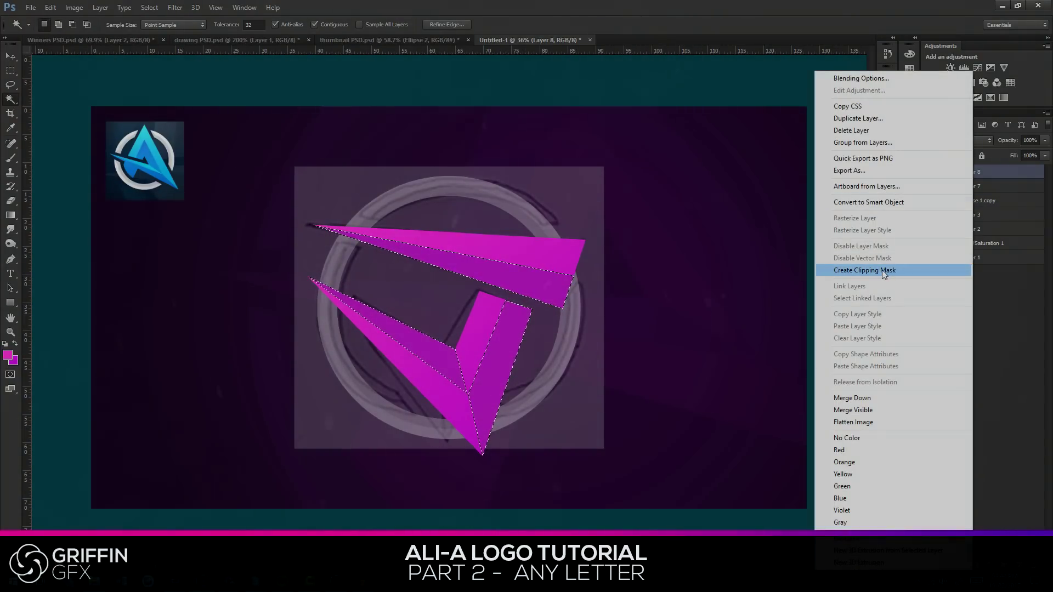
pyautogui.click(882, 269)
# Set the gradient colours to a bluer purple and the letter's bright pink.
pyautogui.click(7, 355)
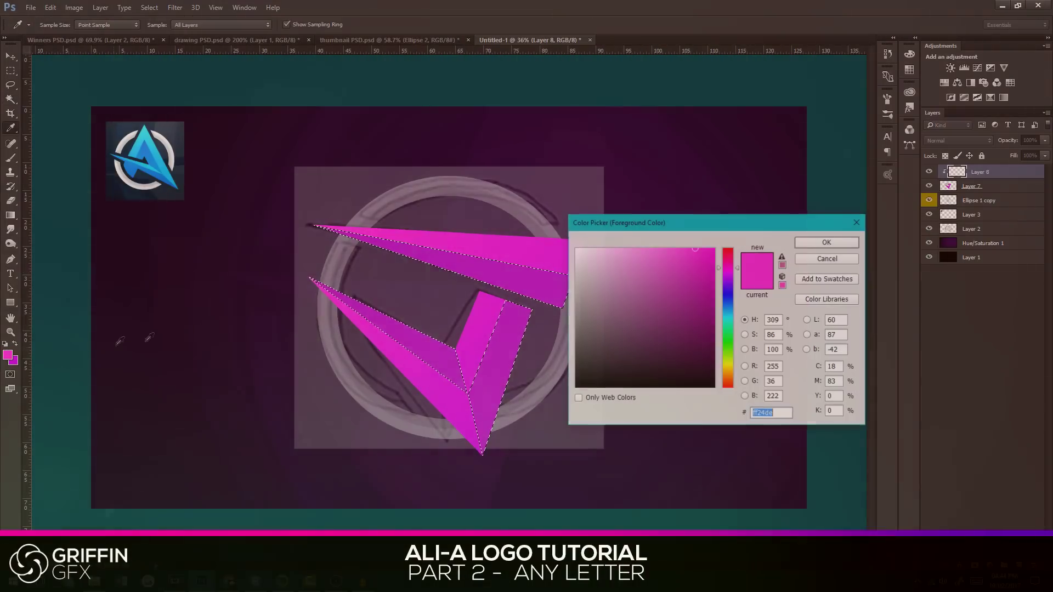
pyautogui.moveTo(728, 268); pyautogui.dragTo(728, 272)
pyautogui.click(703, 277)
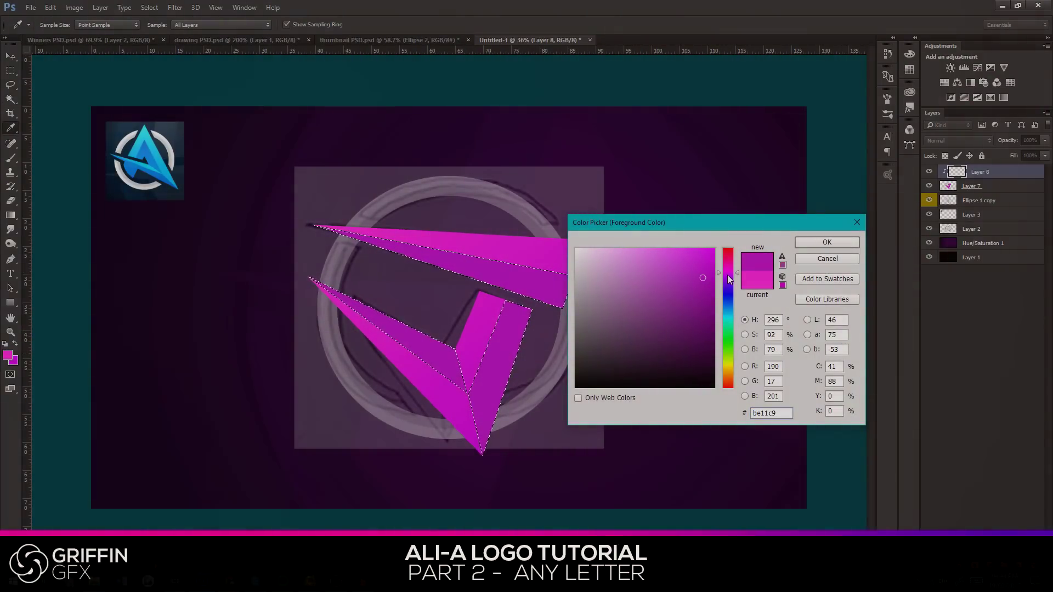
pyautogui.moveTo(727, 274); pyautogui.dragTo(701, 279)
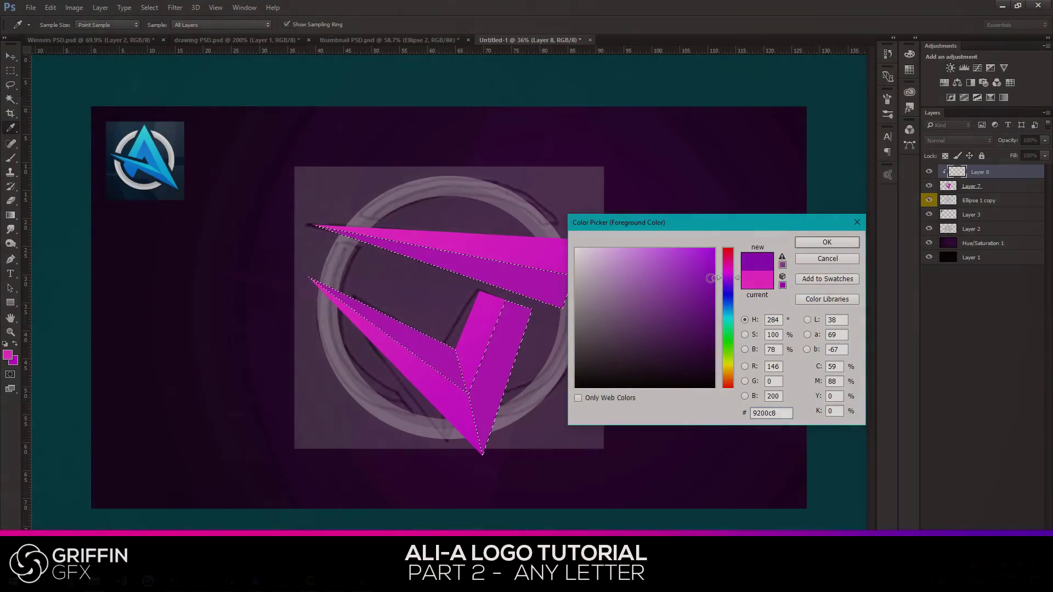
pyautogui.click(812, 243)
pyautogui.press('w')
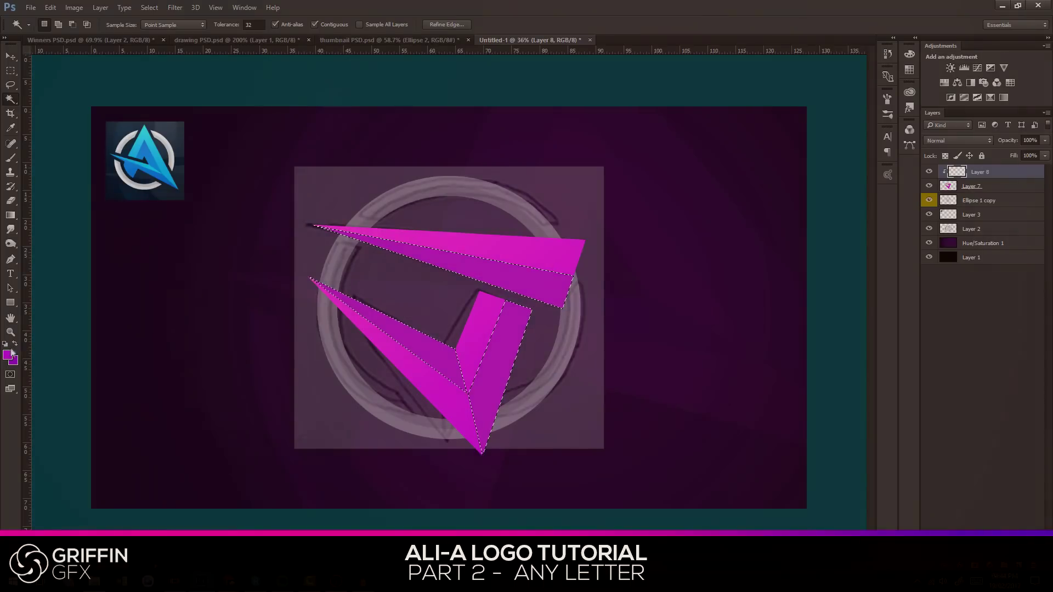
pyautogui.click(8, 354)
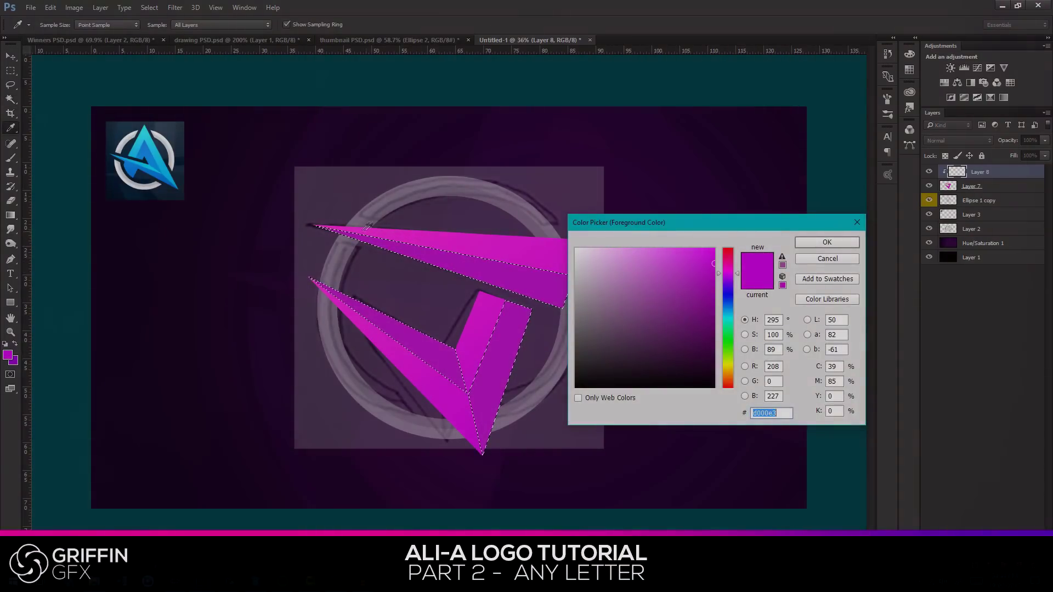
pyautogui.click(444, 243)
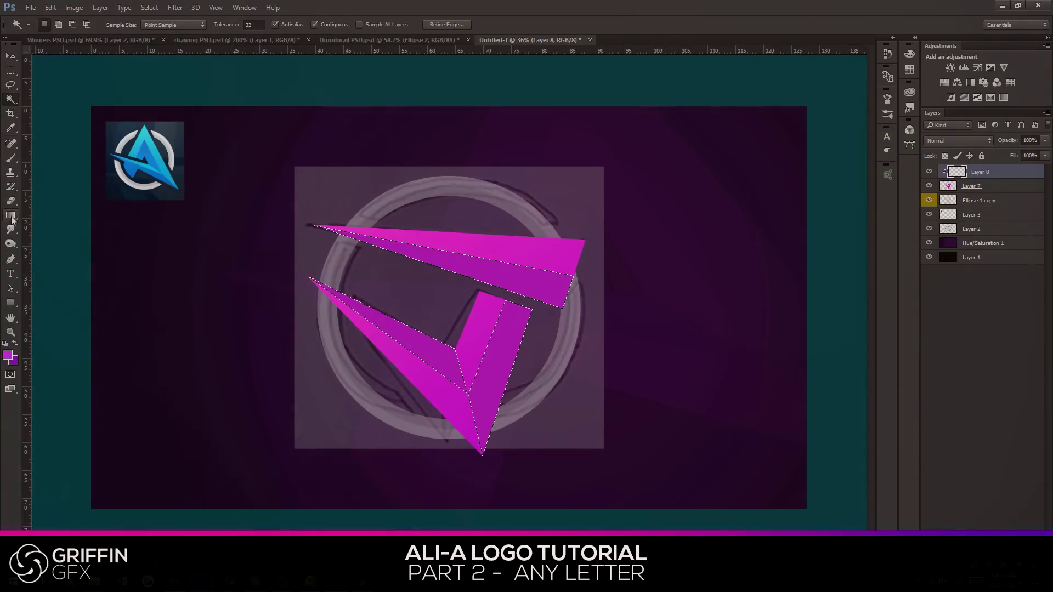
# Drag a pink-to-purple gradient across the selected faces and deselect.
pyautogui.click(11, 216)
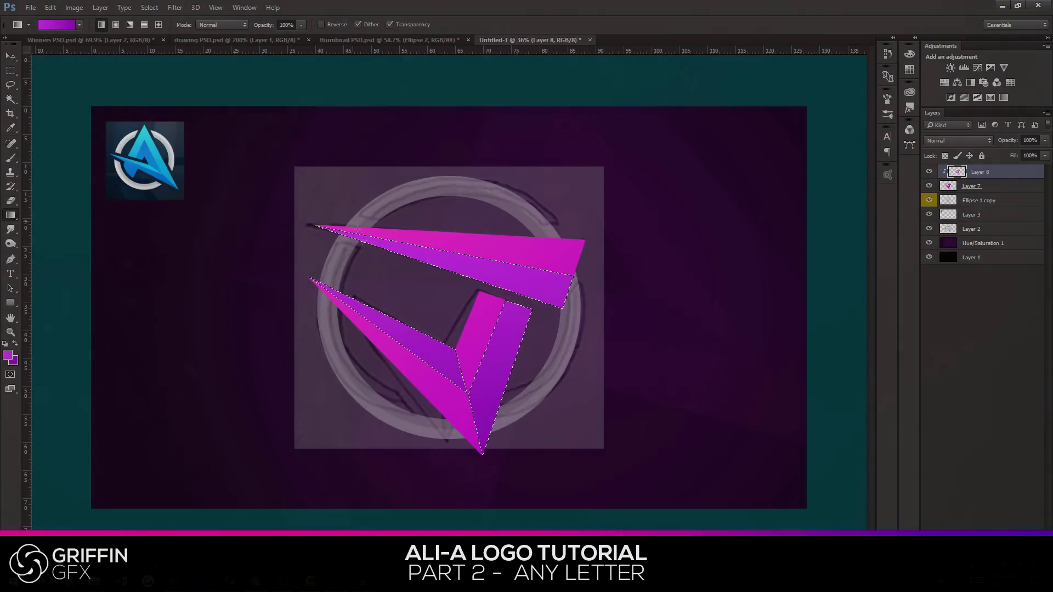
pyautogui.moveTo(504, 506); pyautogui.dragTo(505, 505)
pyautogui.hotkey('ctrl', 'd')
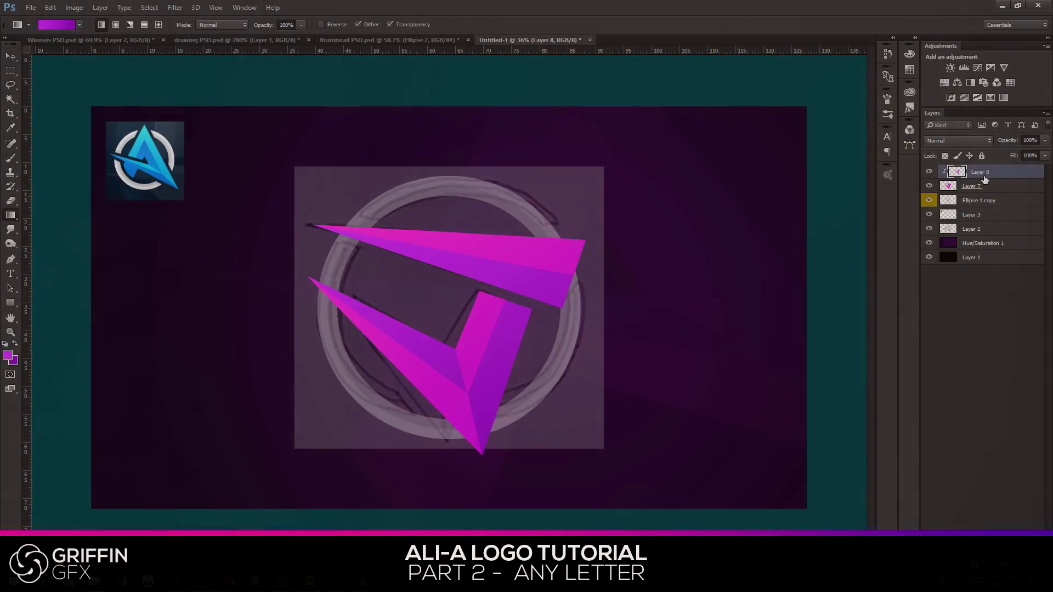
# Release Layer 8's clipping mask and add a new clipped Layer 9.
pyautogui.rightClick(980, 171)
pyautogui.click(877, 270)
pyautogui.hotkey('ctrl', 'shift', 'alt', 'n')
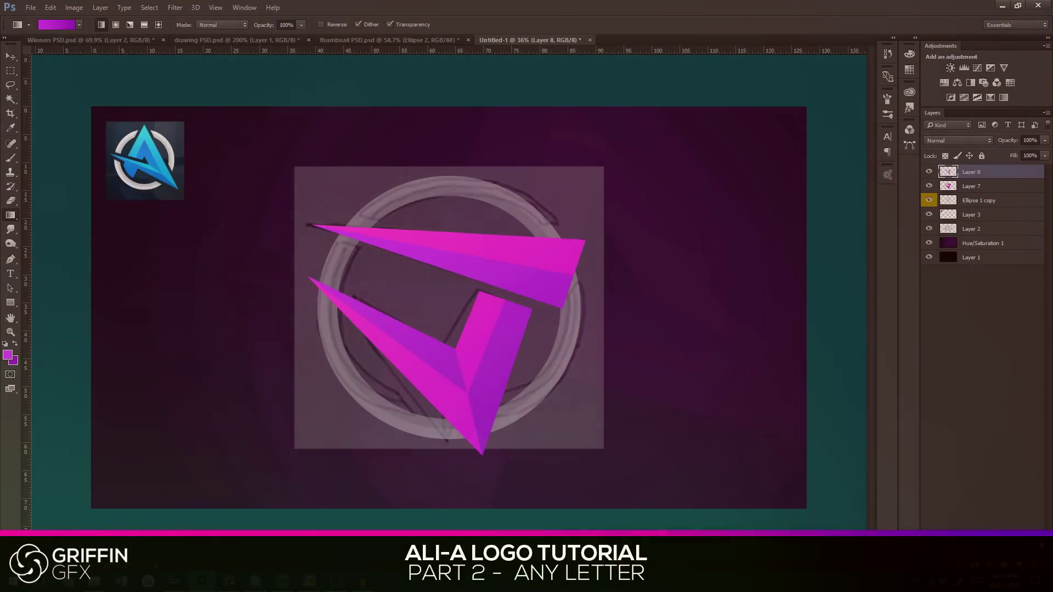
pyautogui.rightClick(976, 174)
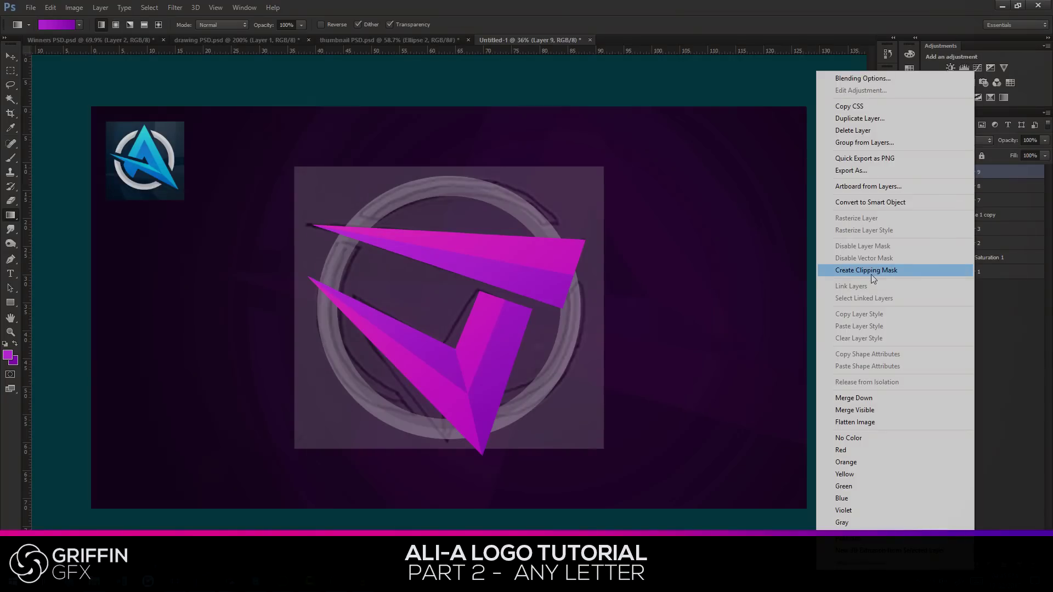
pyautogui.click(927, 274)
# Fill Layer 9 with flat violet #790edd using the Paint Bucket.
pyautogui.press('d')
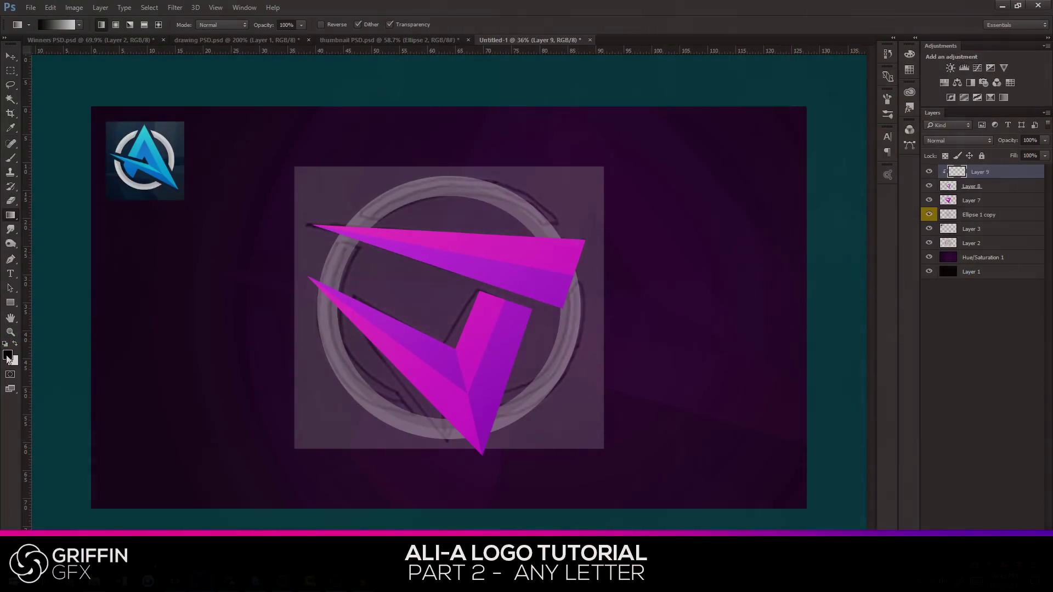
pyautogui.click(8, 354)
pyautogui.write('ad0edd')
pyautogui.click(729, 289)
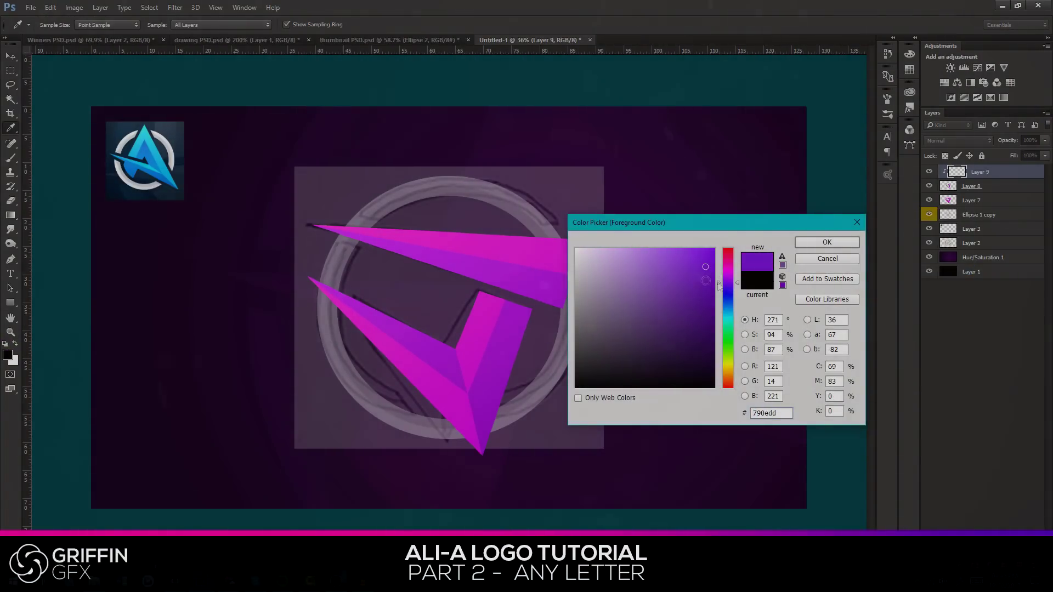
pyautogui.click(827, 242)
pyautogui.press('g')
pyautogui.rightClick(12, 215)
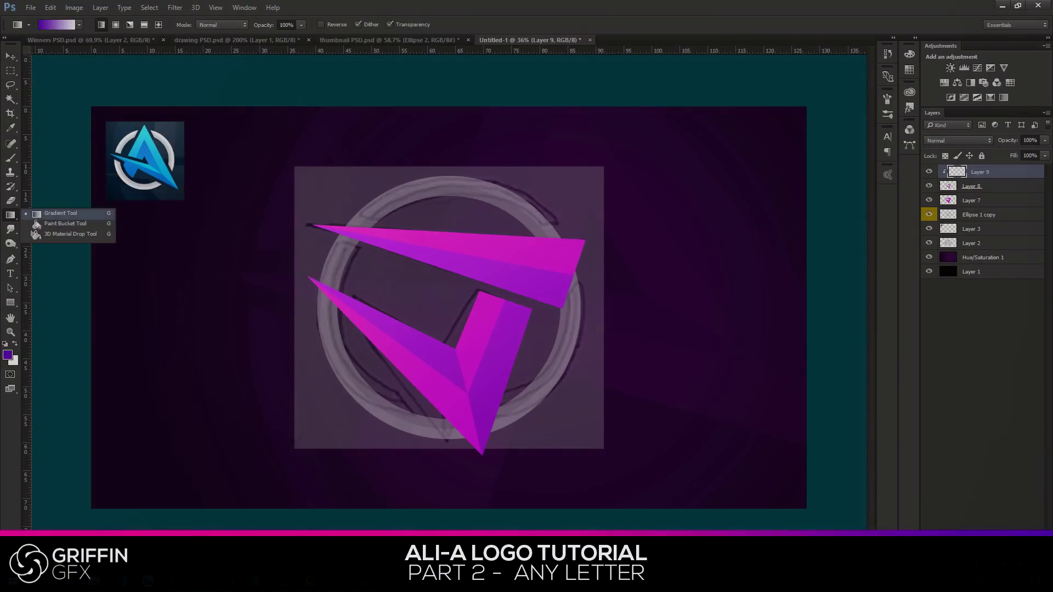
pyautogui.click(82, 225)
pyautogui.click(460, 259)
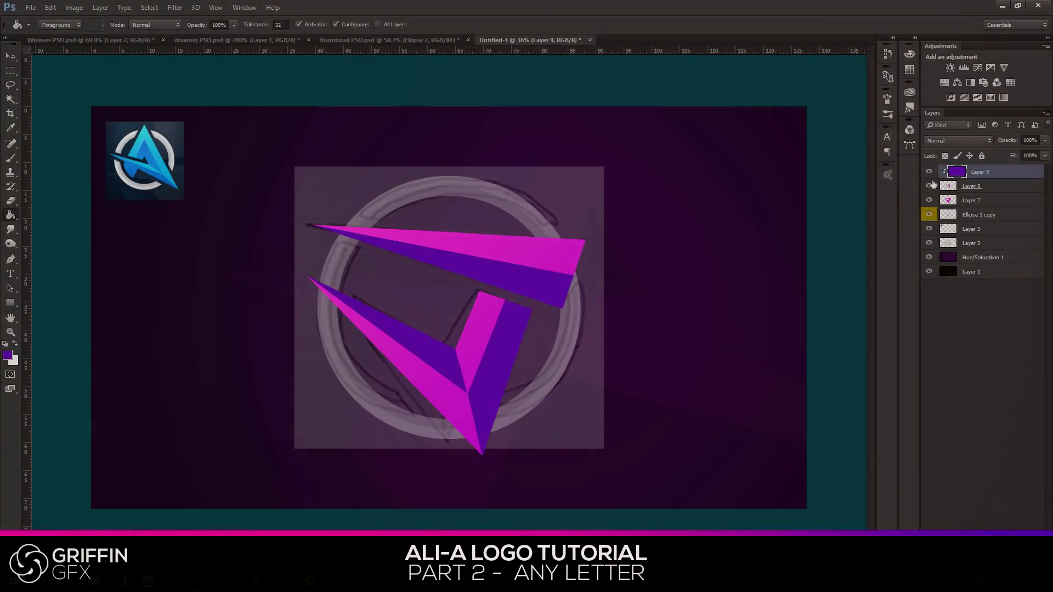
# Merge the gradient Layer 8 down into the letter and clip Layer 9 to it.
pyautogui.rightClick(1015, 187)
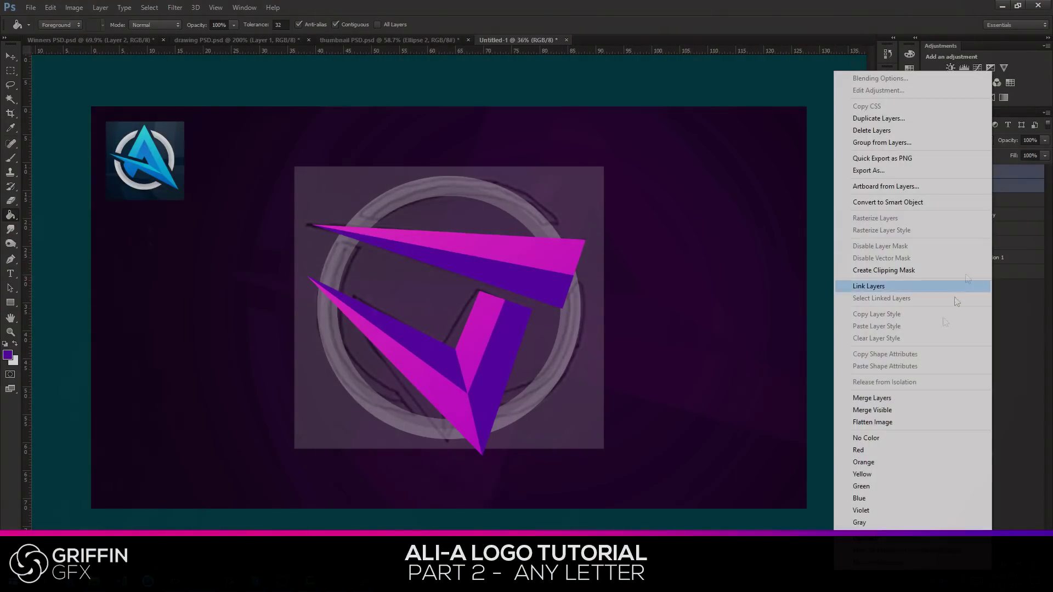
pyautogui.click(886, 398)
pyautogui.rightClick(973, 186)
pyautogui.click(894, 276)
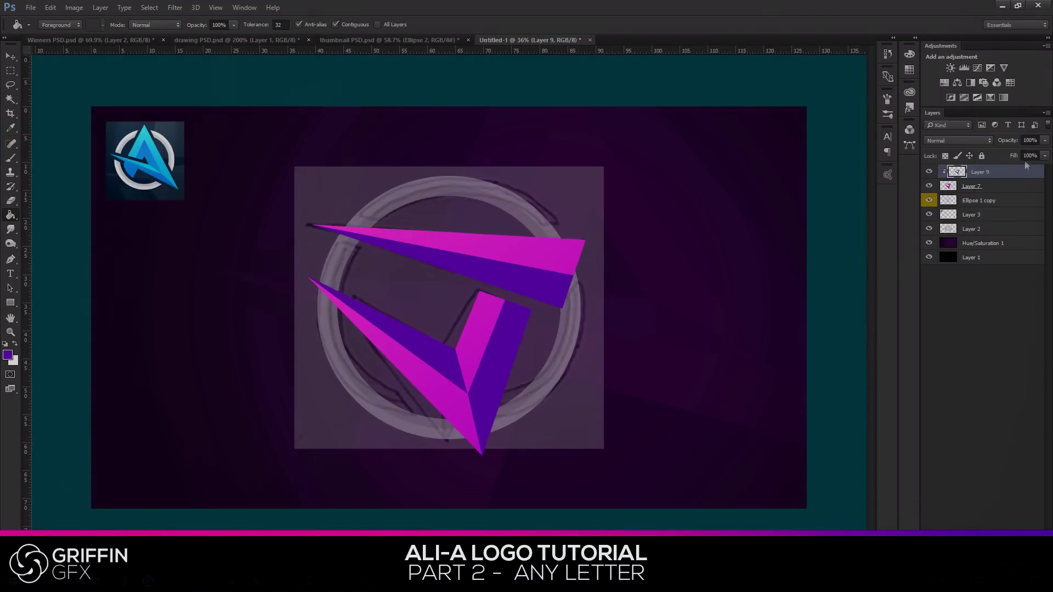
# Try Layer 9 at 19% and 4% opacity and preview Lighter Color, Difference, Divide and Saturation blend modes.
pyautogui.moveTo(1044, 147); pyautogui.dragTo(990, 155)
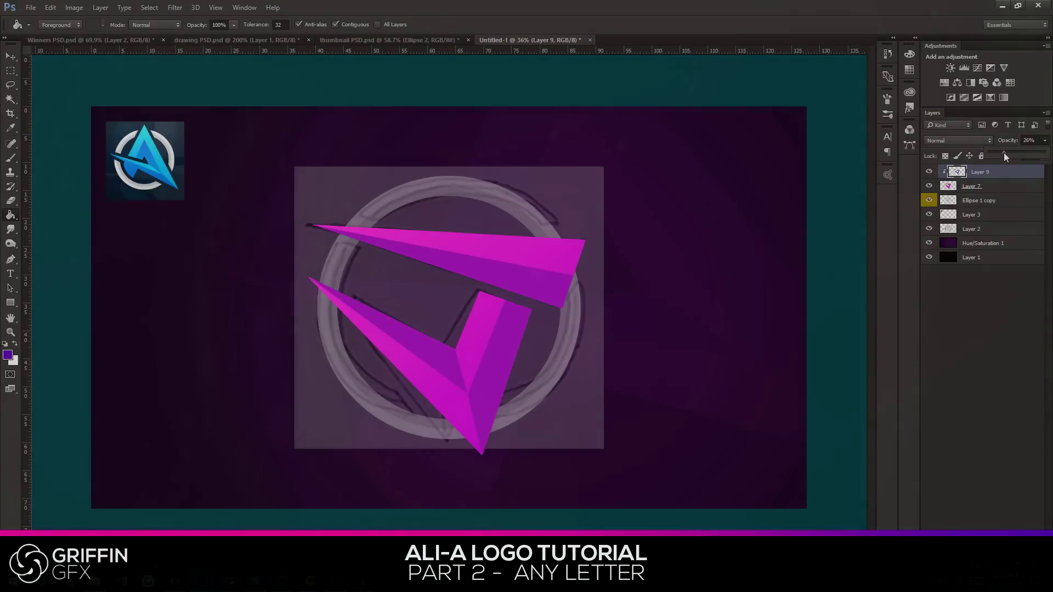
pyautogui.moveTo(1004, 153)
pyautogui.mouseDown()
pyautogui.moveTo(991, 163)
pyautogui.moveTo(1045, 156)
pyautogui.mouseUp()
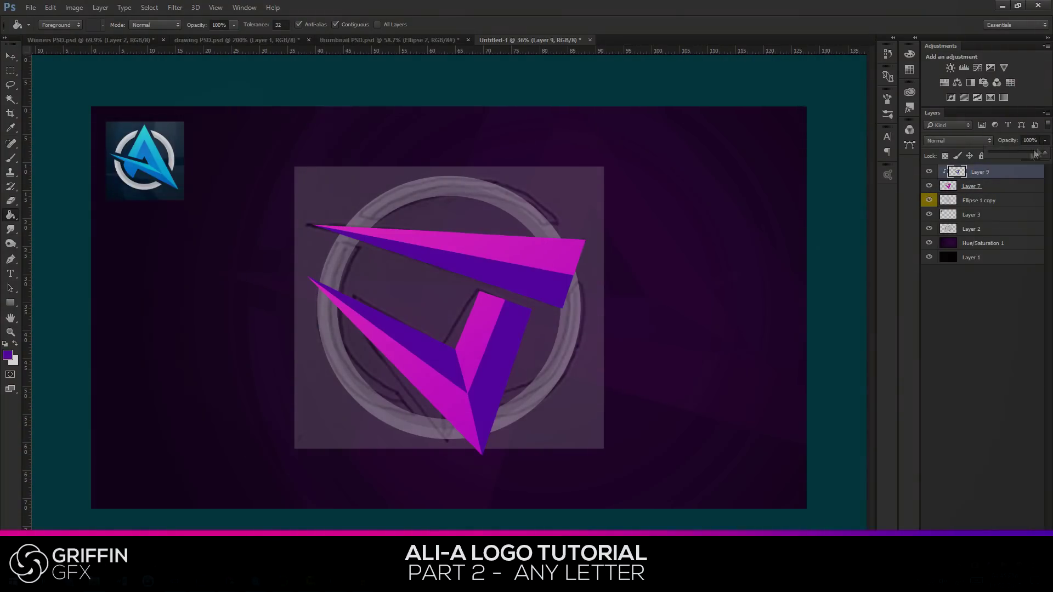
pyautogui.click(962, 140)
pyautogui.click(955, 155)
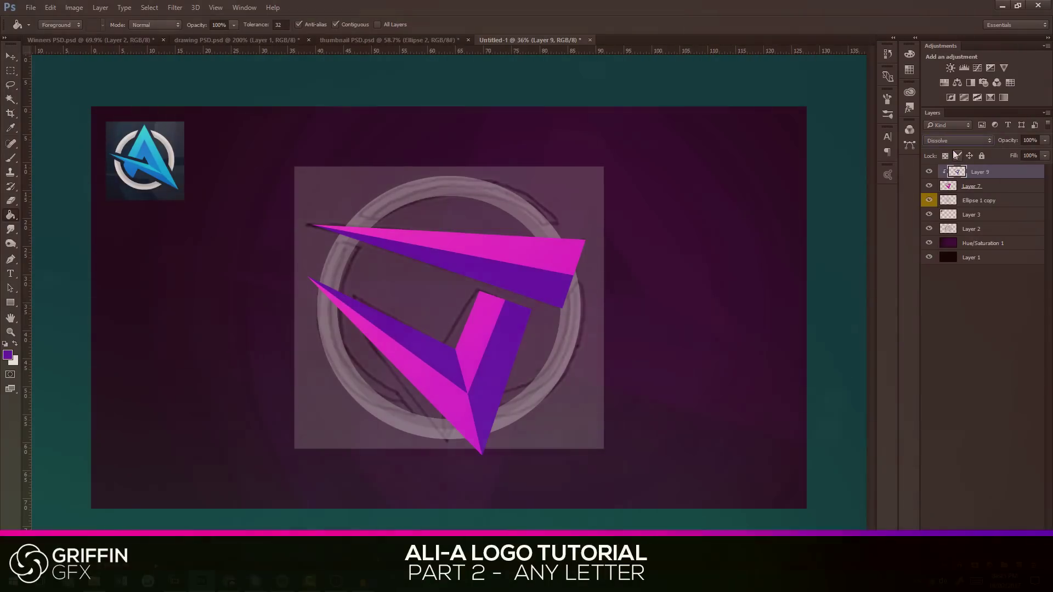
pyautogui.press('Down')
pyautogui.press('Down')
pyautogui.press('Down')
pyautogui.press('Down')
pyautogui.press('Down')
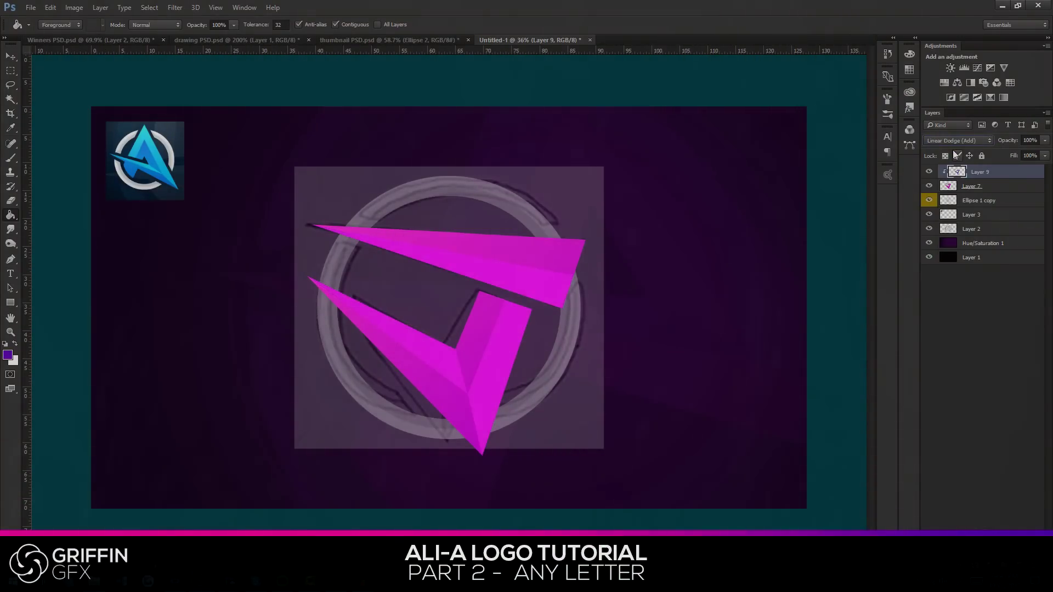
pyautogui.press('Down')
pyautogui.press('Down')
pyautogui.press('Down')
pyautogui.press('Down')
pyautogui.press('Down')
pyautogui.press('Down')
pyautogui.press('Down')
pyautogui.press('Down')
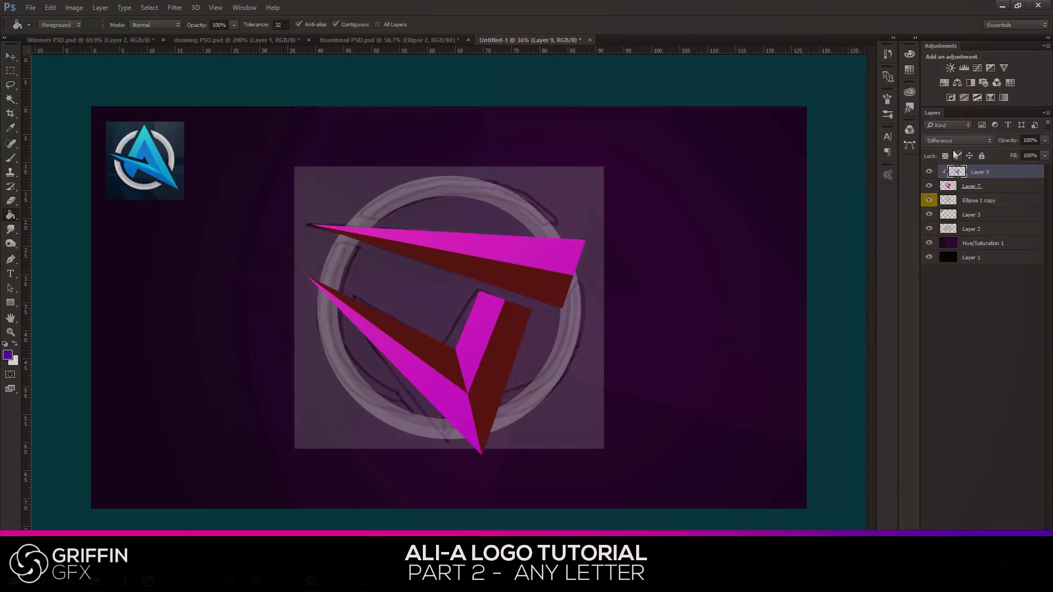
pyautogui.press('Down')
pyautogui.press('Down')
pyautogui.press('Down')
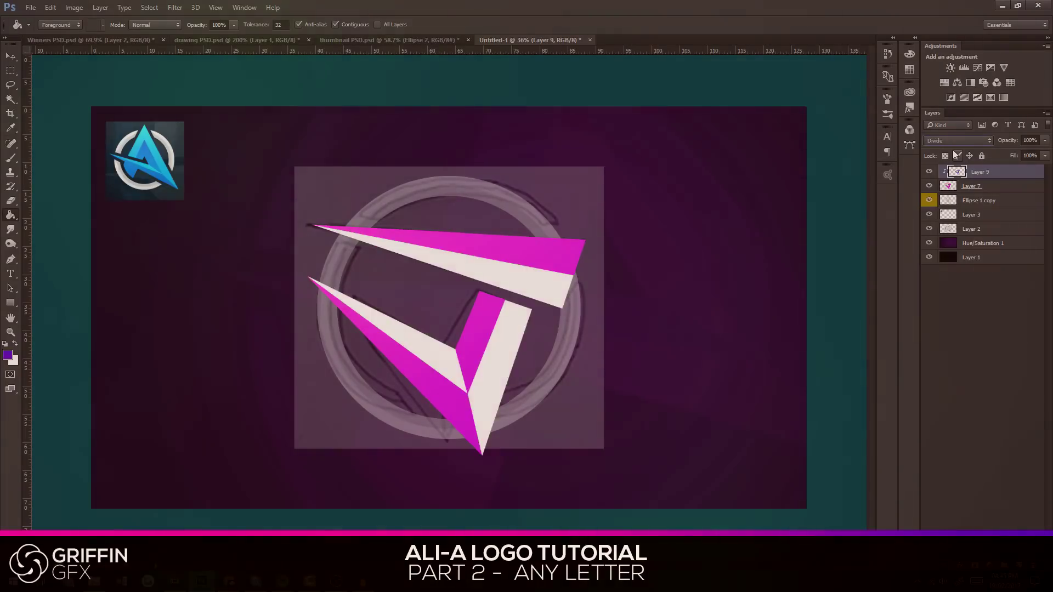
pyautogui.press('Down')
pyautogui.press('Down')
pyautogui.press('Down')
pyautogui.press('Up')
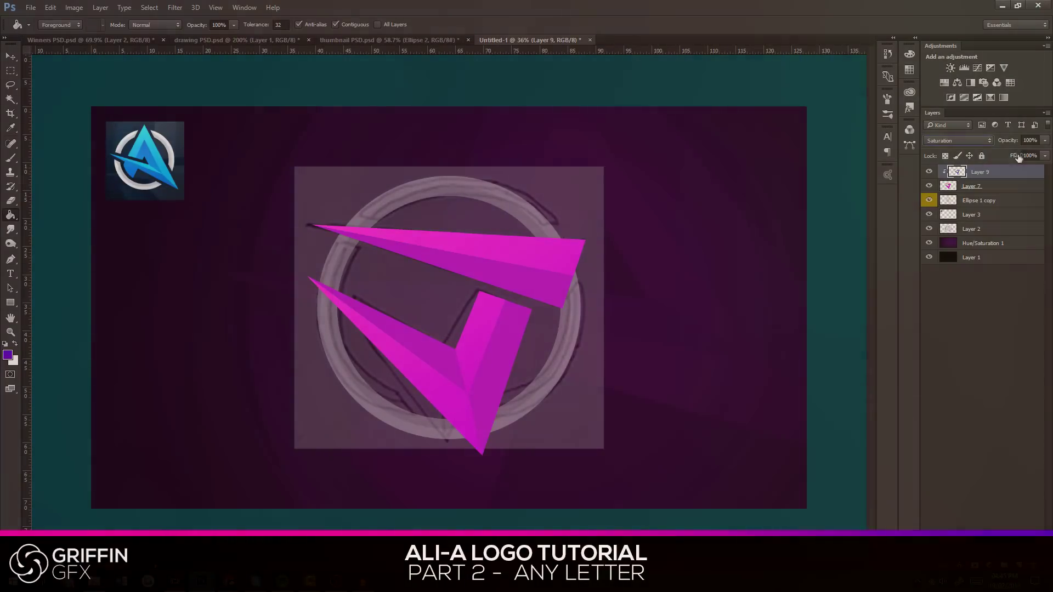
# Set Layer 9 back to Normal blending at about 22% opacity.
pyautogui.click(959, 141)
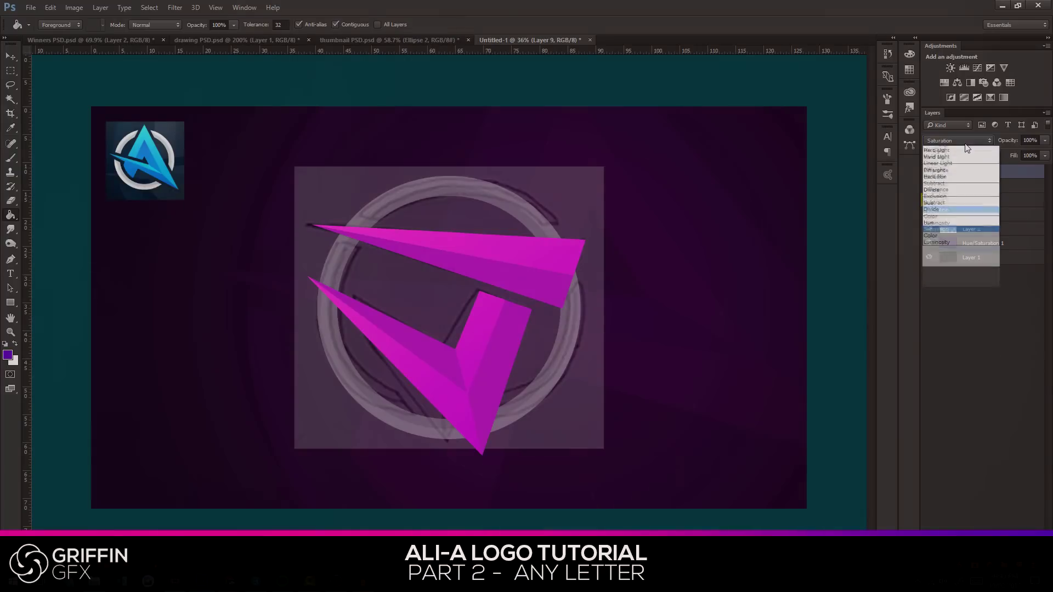
pyautogui.click(959, 146)
pyautogui.moveTo(1012, 151); pyautogui.dragTo(998, 152)
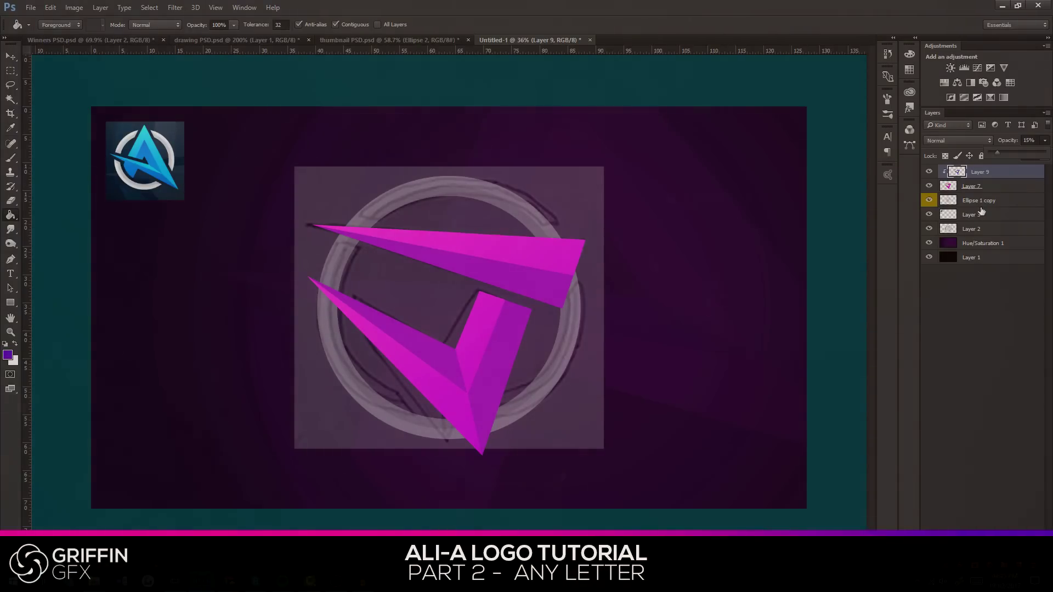
pyautogui.click(981, 214)
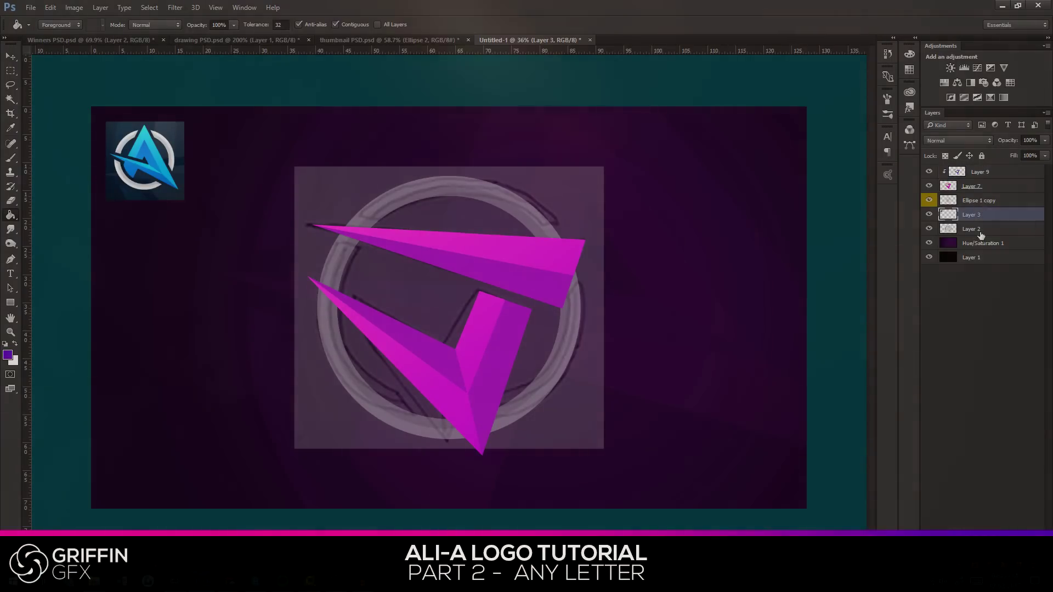
# Hide the Layer 2 pencil sketch and raise the Ellipse 1 copy ring to 100% opacity.
pyautogui.click(981, 229)
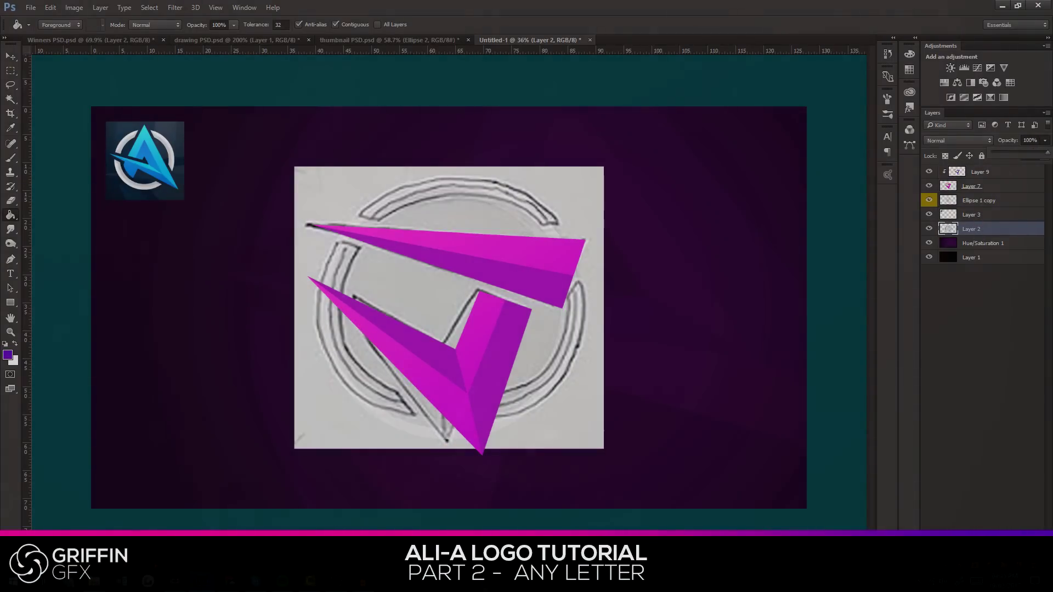
pyautogui.click(929, 229)
pyautogui.click(930, 217)
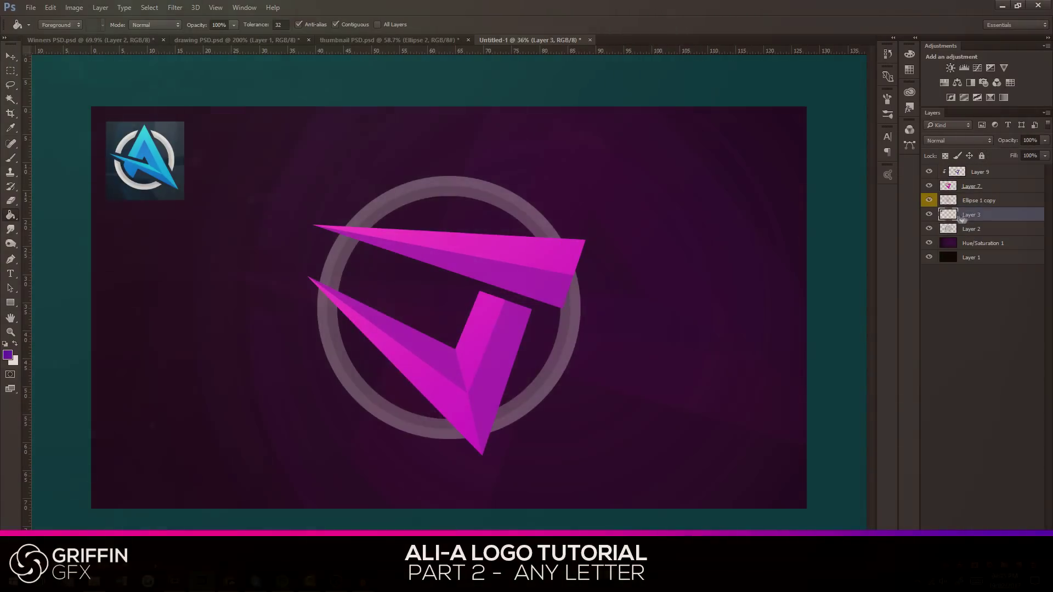
pyautogui.click(971, 201)
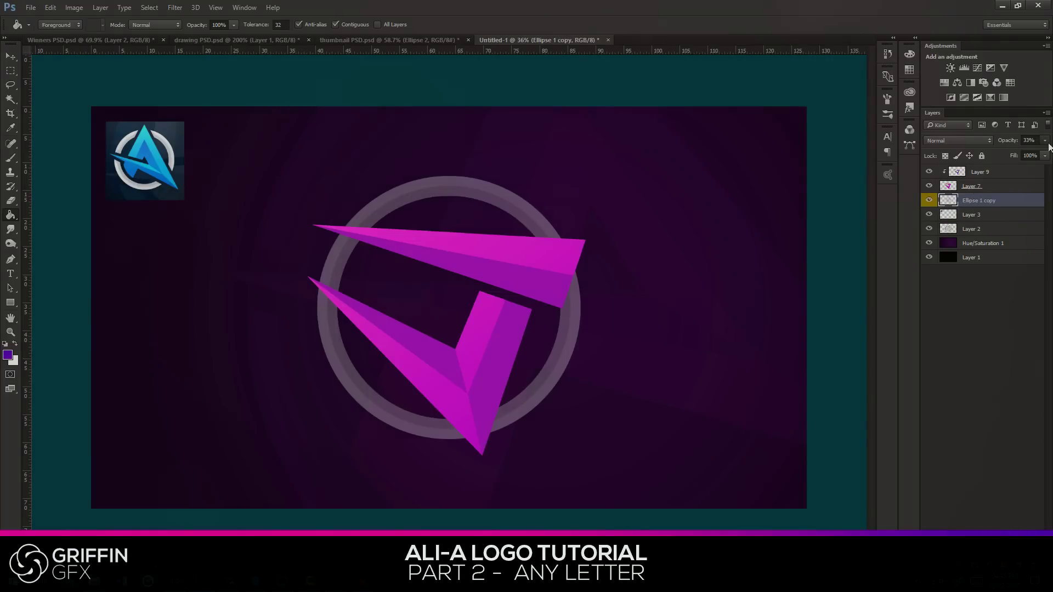
pyautogui.moveTo(1022, 152); pyautogui.dragTo(1048, 153)
# Paint short purple brush strokes over the blue reference logo.
pyautogui.scroll(2, 510, 289)
pyautogui.scroll(5, 258, 97)
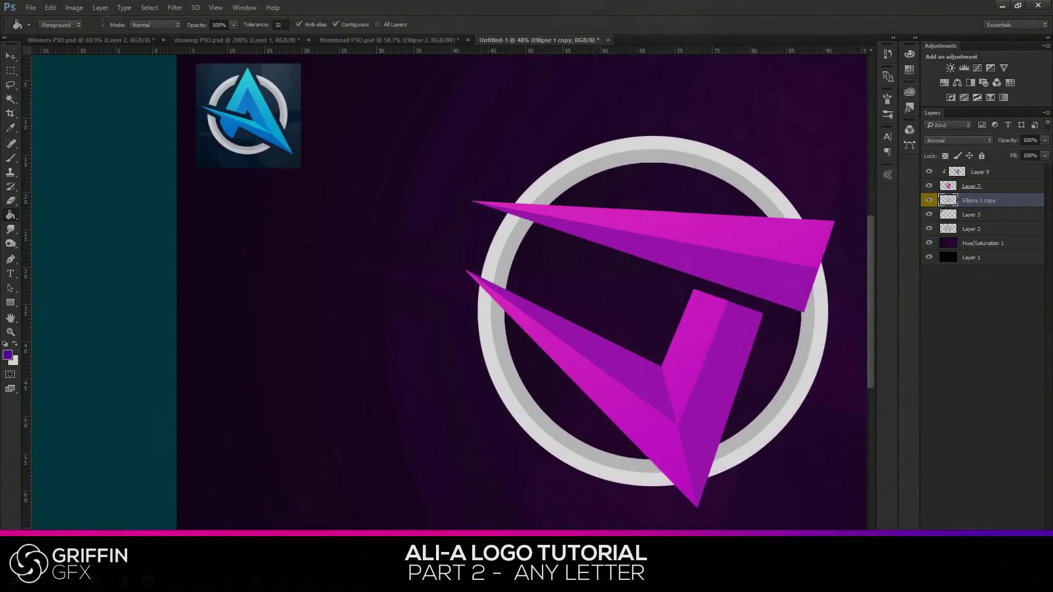
pyautogui.press('b')
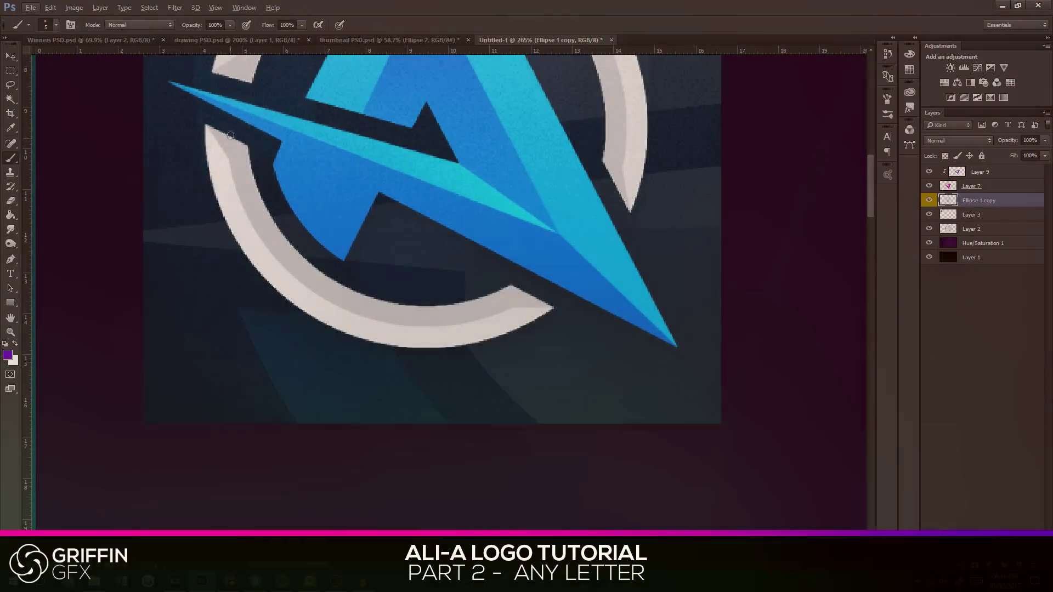
pyautogui.moveTo(198, 110); pyautogui.dragTo(230, 127)
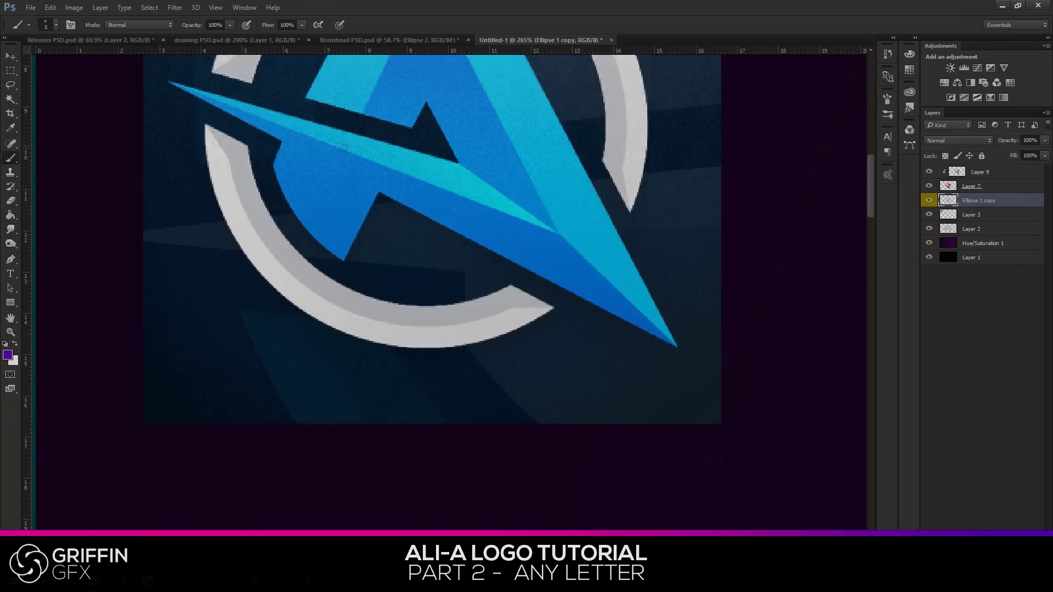
pyautogui.moveTo(246, 110); pyautogui.dragTo(163, 80)
pyautogui.scroll(2, 253, 128)
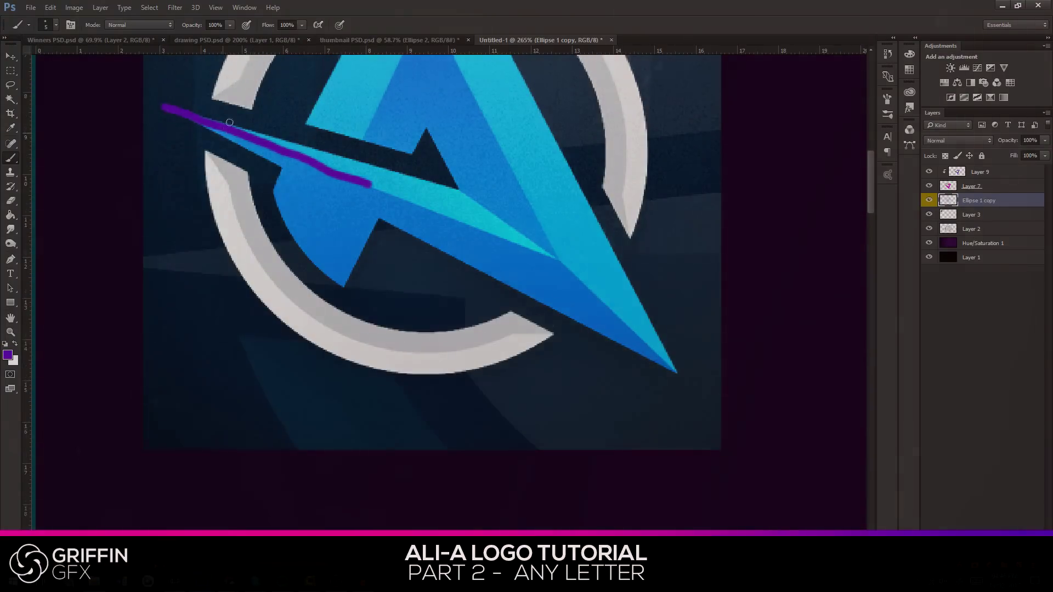
# Undo the purple strokes and zoom back in on the pink logo and ring.
pyautogui.hotkey('ctrl', 'alt', 'z')
pyautogui.hotkey('ctrl', 'alt', 'z')
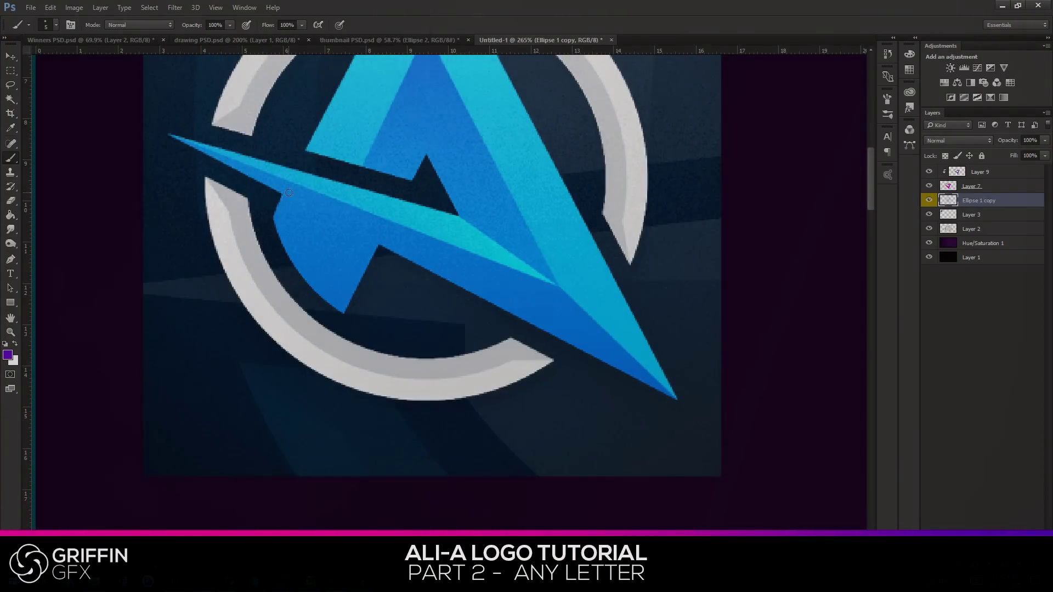
pyautogui.scroll(-6, 264, 157)
pyautogui.scroll(4, 804, 414)
pyautogui.scroll(2, 803, 414)
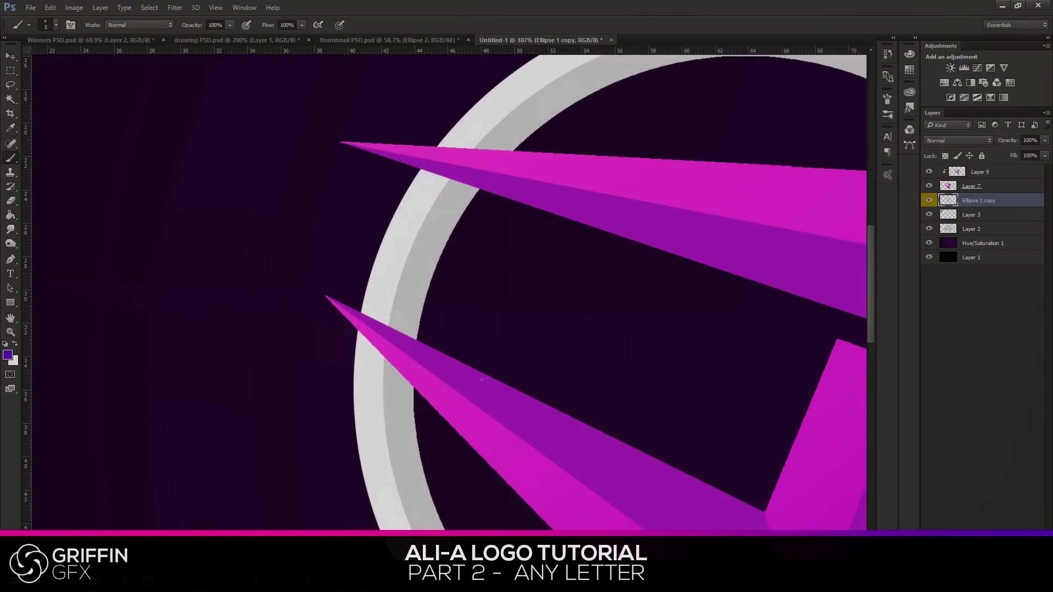
# Duplicate the ring layer as a hidden backup and keep the original Ellipse 1 copy active.
pyautogui.click(11, 57)
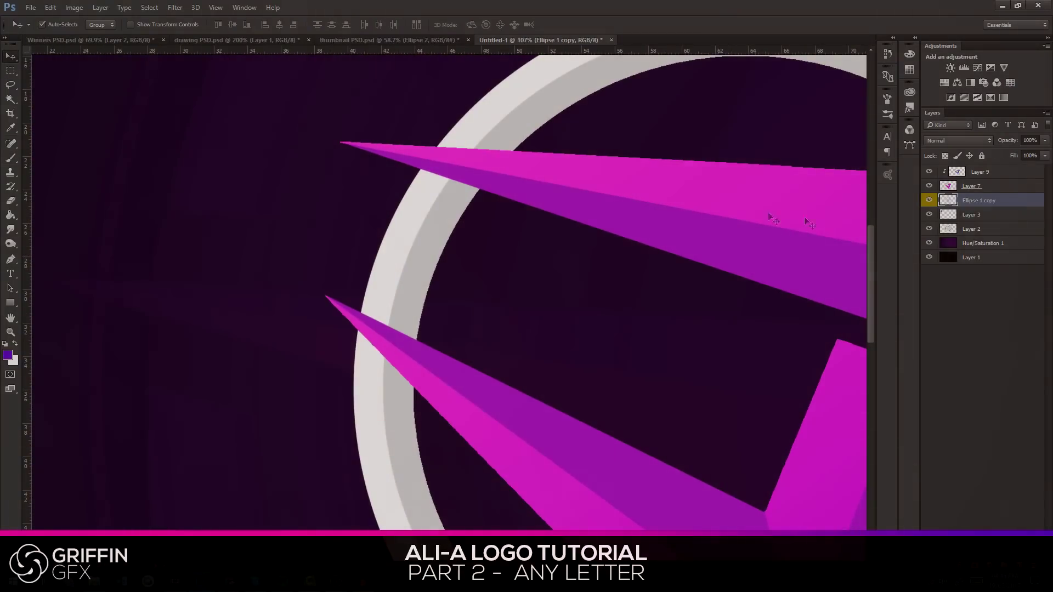
pyautogui.click(928, 200)
pyautogui.click(928, 200)
pyautogui.hotkey('ctrl', 'j')
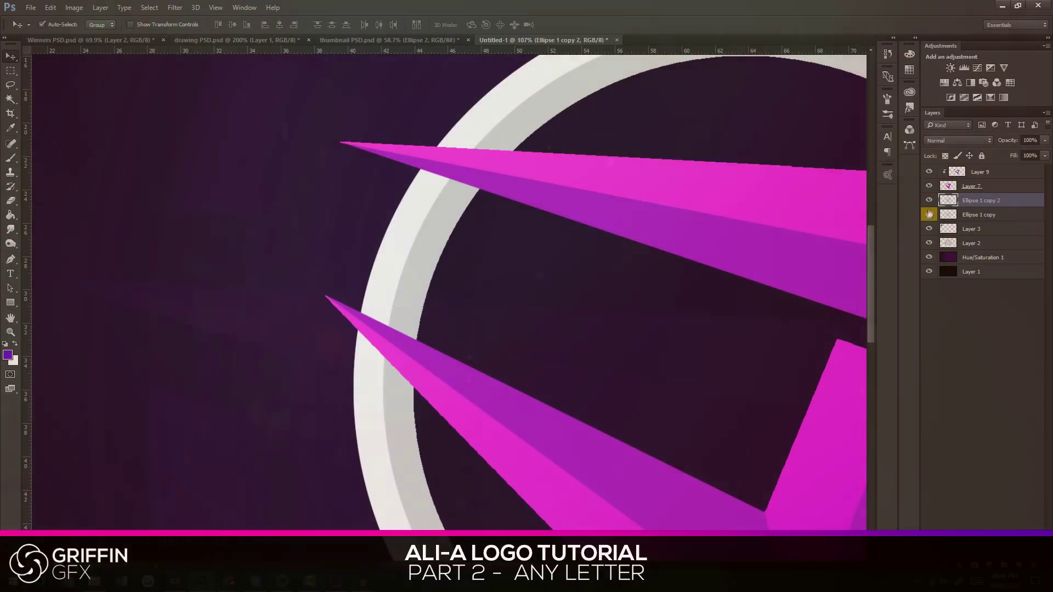
pyautogui.click(928, 201)
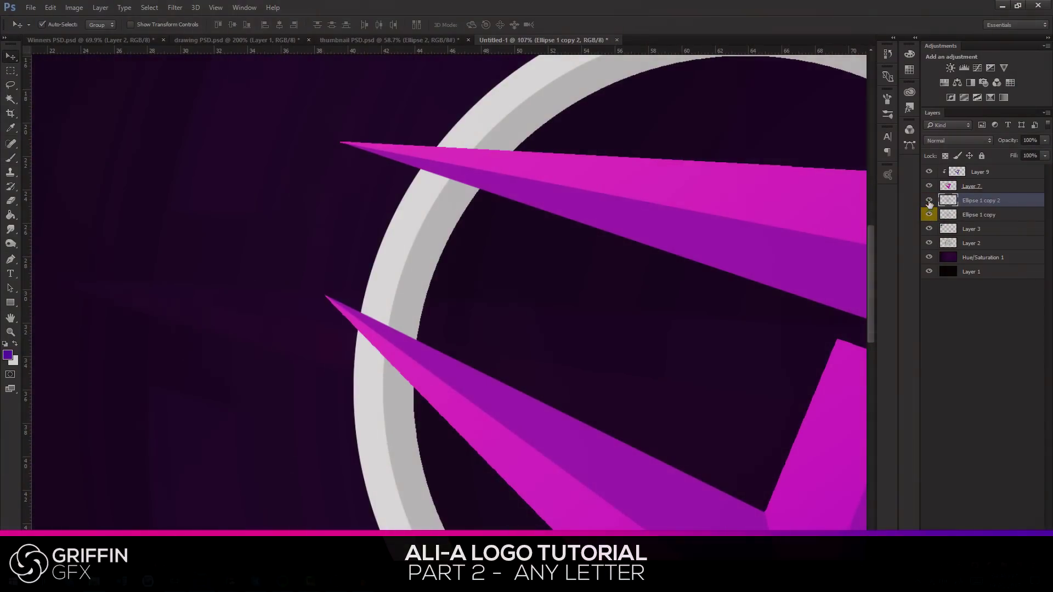
pyautogui.click(971, 214)
# Try erasing the ring around the lower spike with the Eraser, then undo it.
pyautogui.click(11, 261)
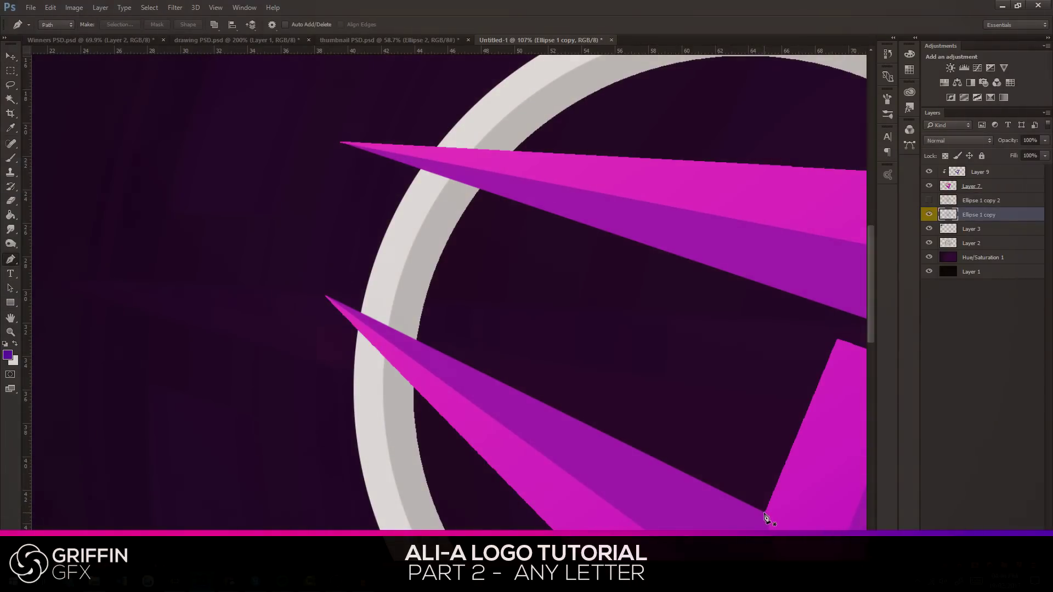
pyautogui.click(765, 513)
pyautogui.press('e')
pyautogui.moveTo(439, 332)
pyautogui.mouseDown()
pyautogui.moveTo(404, 317)
pyautogui.moveTo(336, 317)
pyautogui.moveTo(500, 395)
pyautogui.mouseUp()
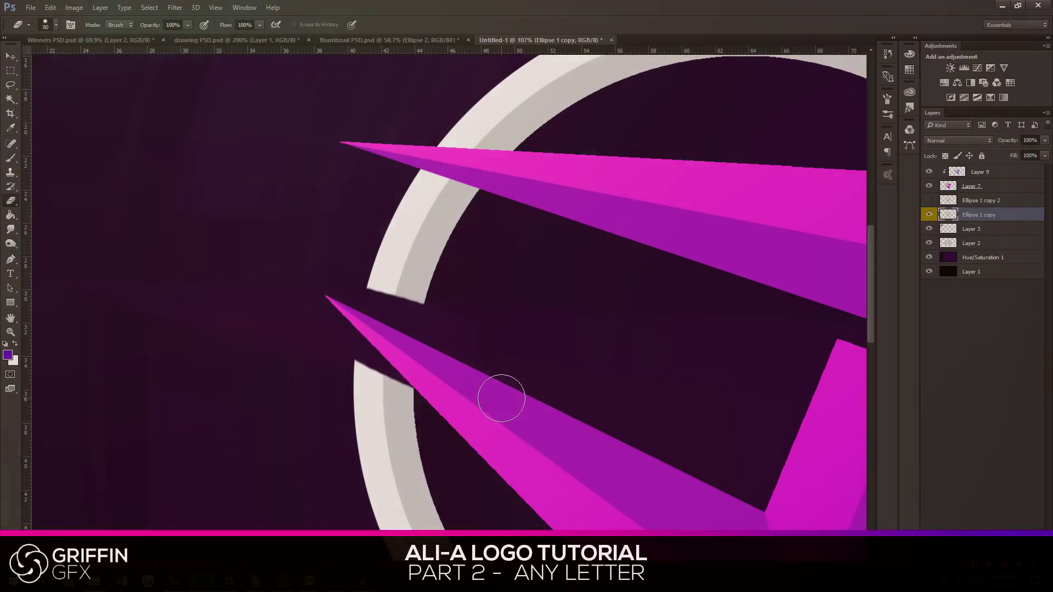
pyautogui.moveTo(486, 463)
pyautogui.mouseDown()
pyautogui.moveTo(308, 306)
pyautogui.moveTo(344, 353)
pyautogui.mouseUp()
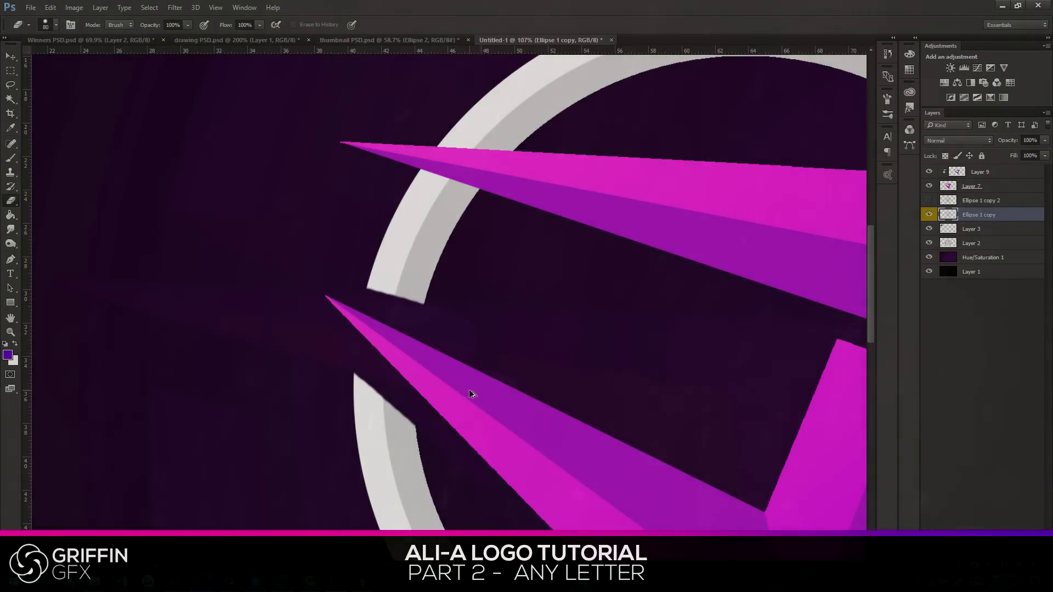
pyautogui.hotkey('ctrl', 'alt', 'z')
pyautogui.hotkey('ctrl', 'alt', 'z')
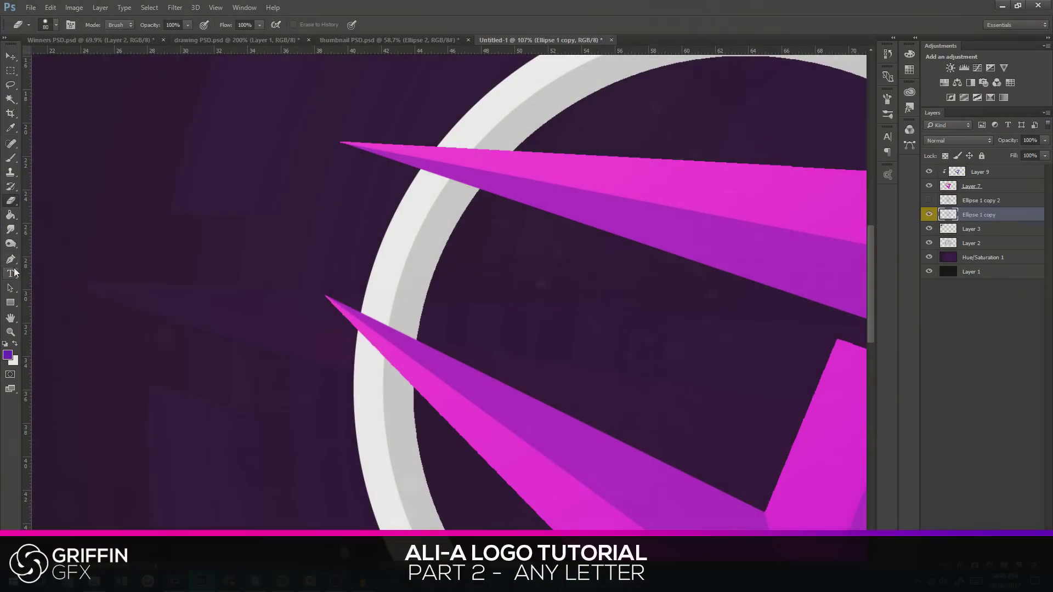
pyautogui.press('p')
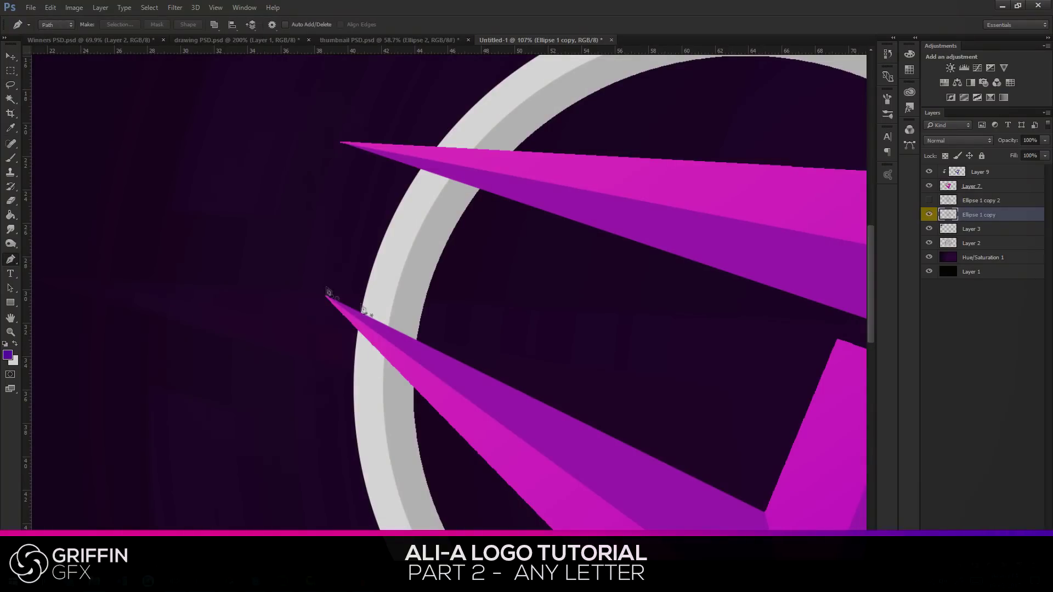
# Trace a closed Pen path around the lower spike and make it a selection.
pyautogui.scroll(-2, 247, 290)
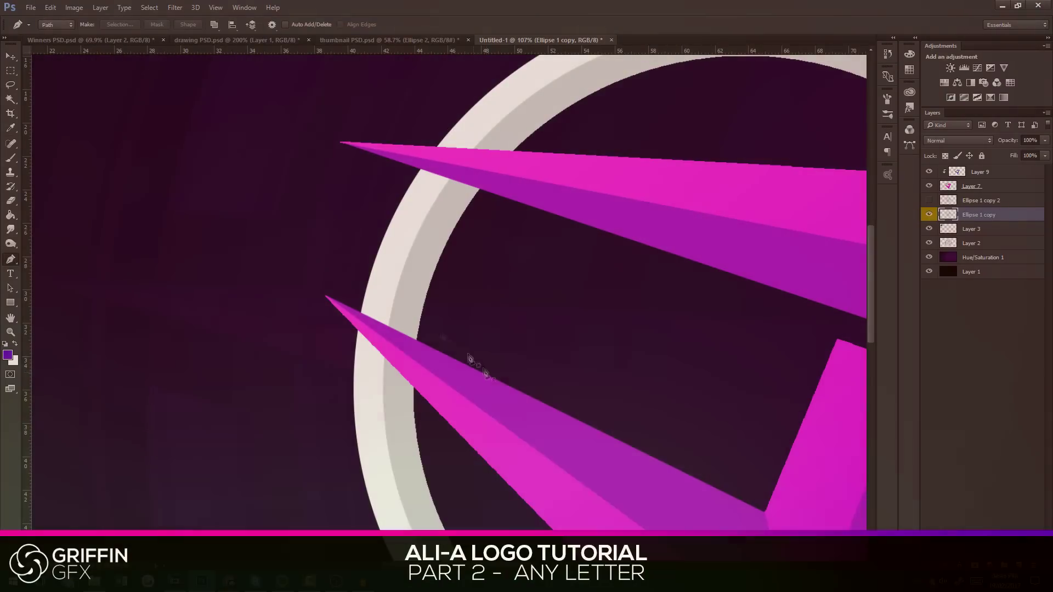
pyautogui.scroll(-4, 386, 315)
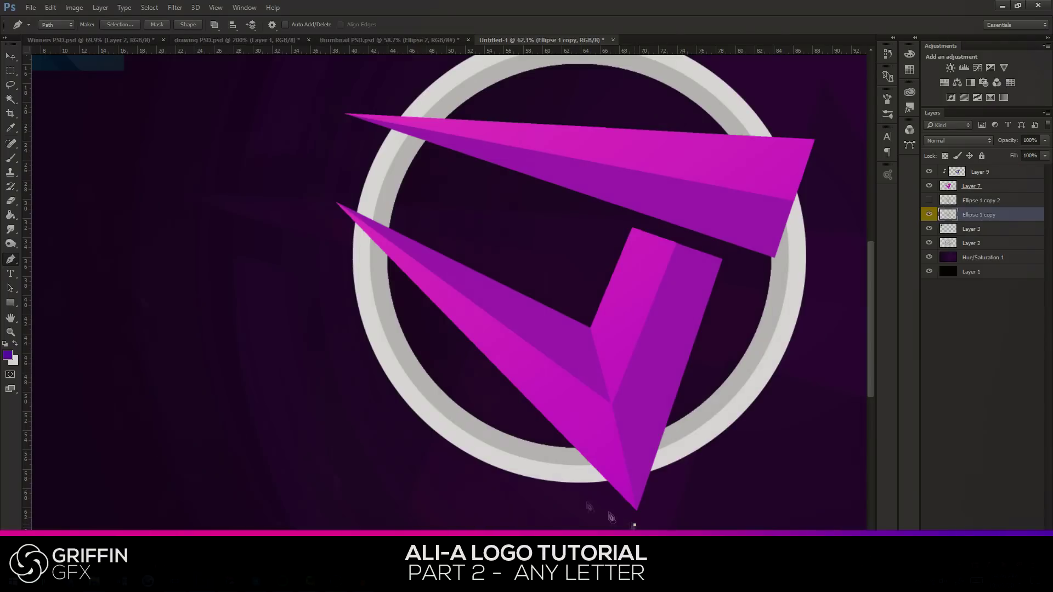
pyautogui.click(635, 525)
pyautogui.click(608, 324)
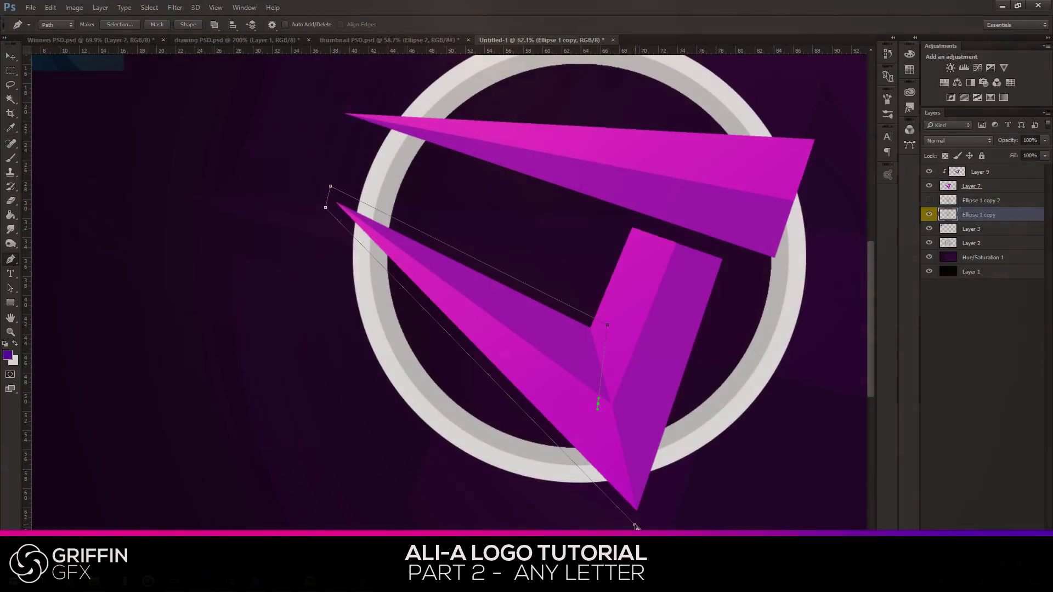
pyautogui.click(635, 525)
pyautogui.rightClick(618, 146)
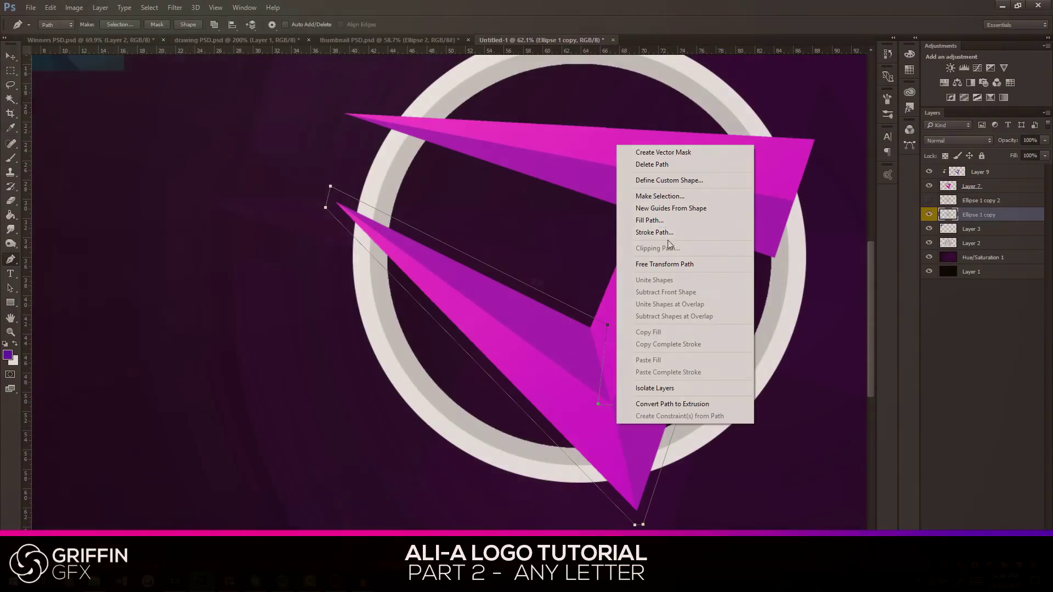
pyautogui.click(658, 196)
# Confirm the selection around the lower-left arm, then deselect it.
pyautogui.press('Return')
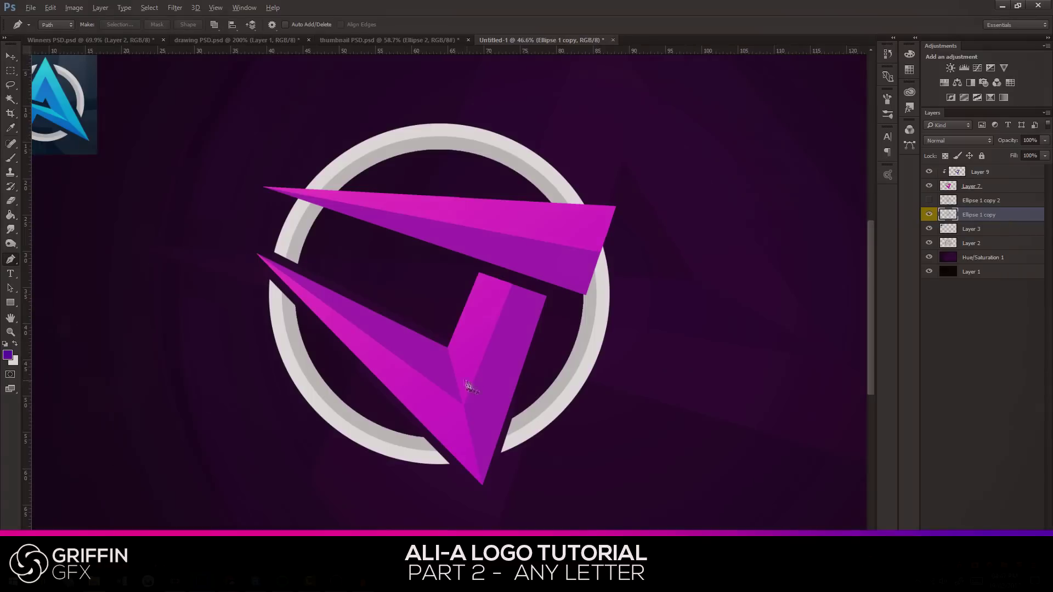
pyautogui.scroll(3, 384, 404)
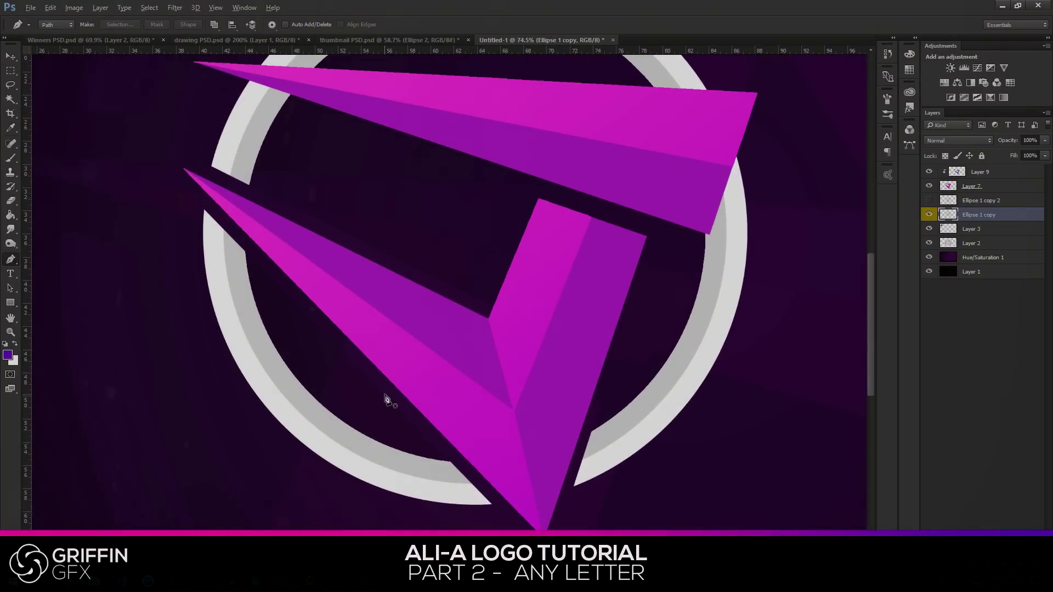
pyautogui.scroll(-5, 388, 400)
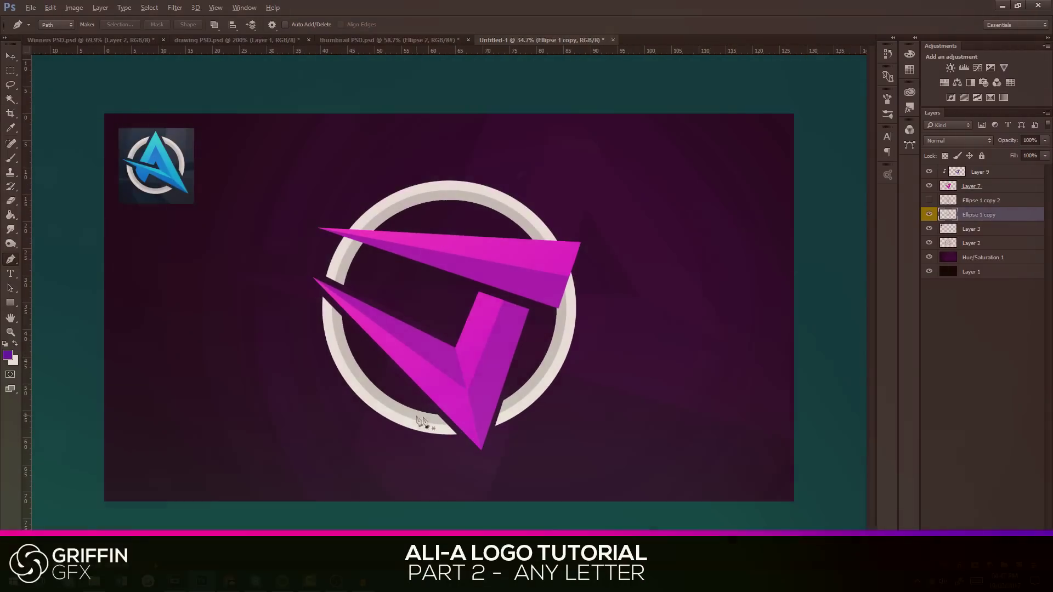
pyautogui.scroll(4, 466, 431)
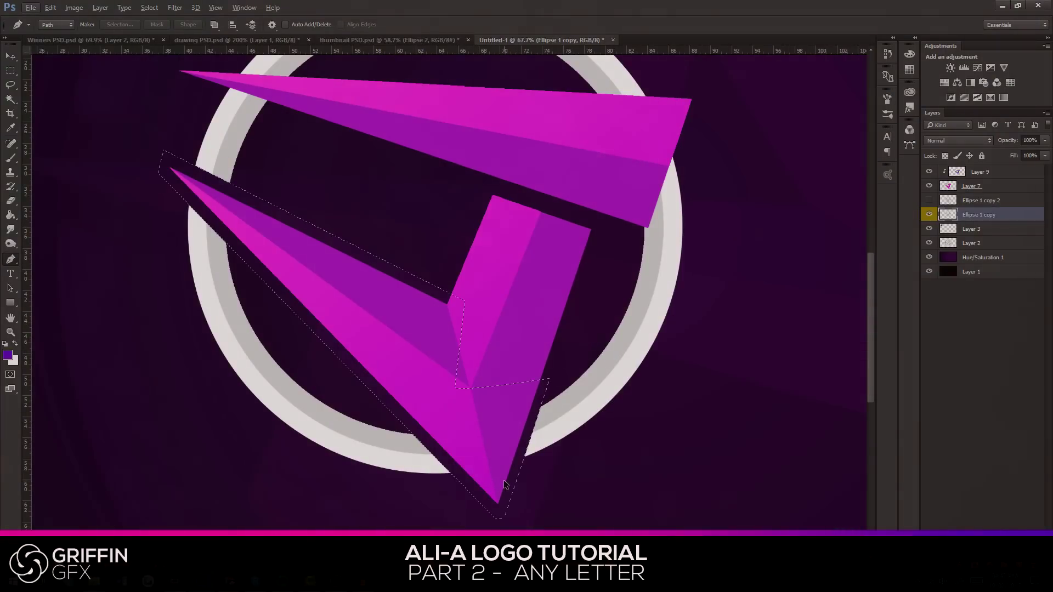
pyautogui.hotkey('ctrl', 'Return')
pyautogui.hotkey('ctrl', 'd')
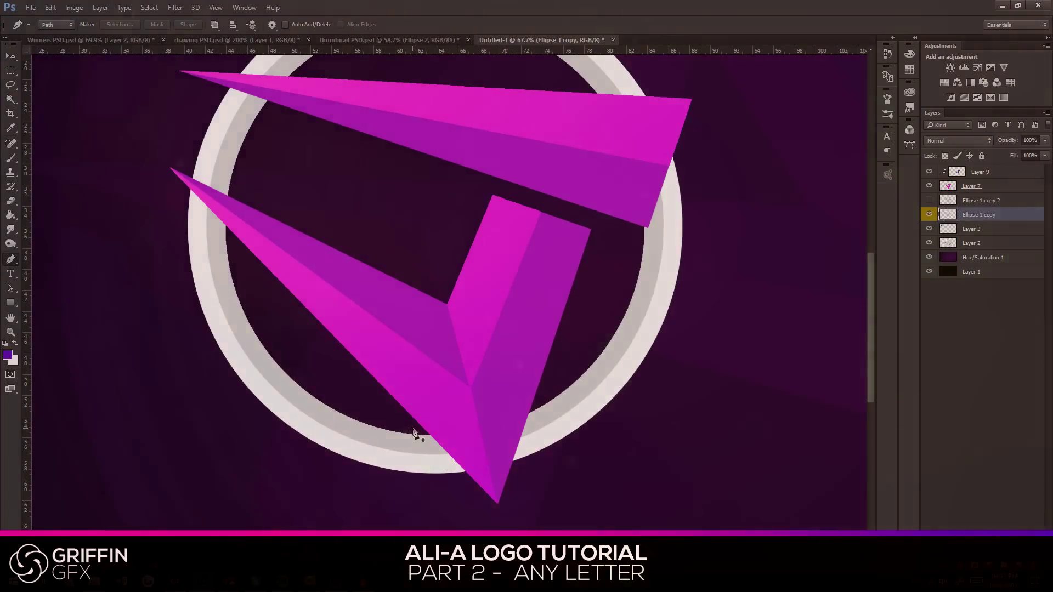
# Trace a new closed path beside the lower spike, select it and delete that ring section.
pyautogui.click(413, 429)
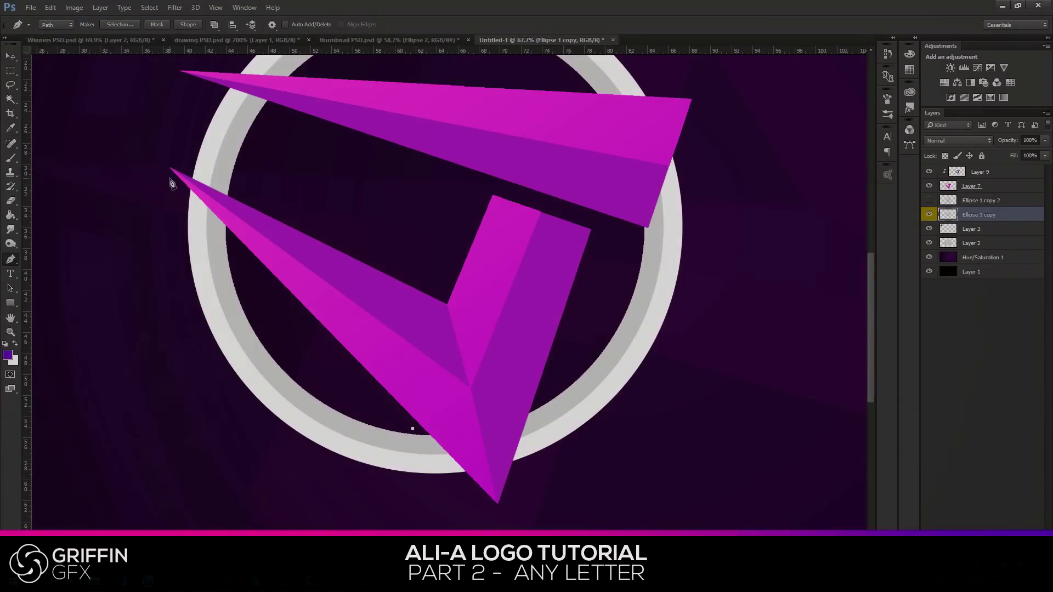
pyautogui.click(144, 158)
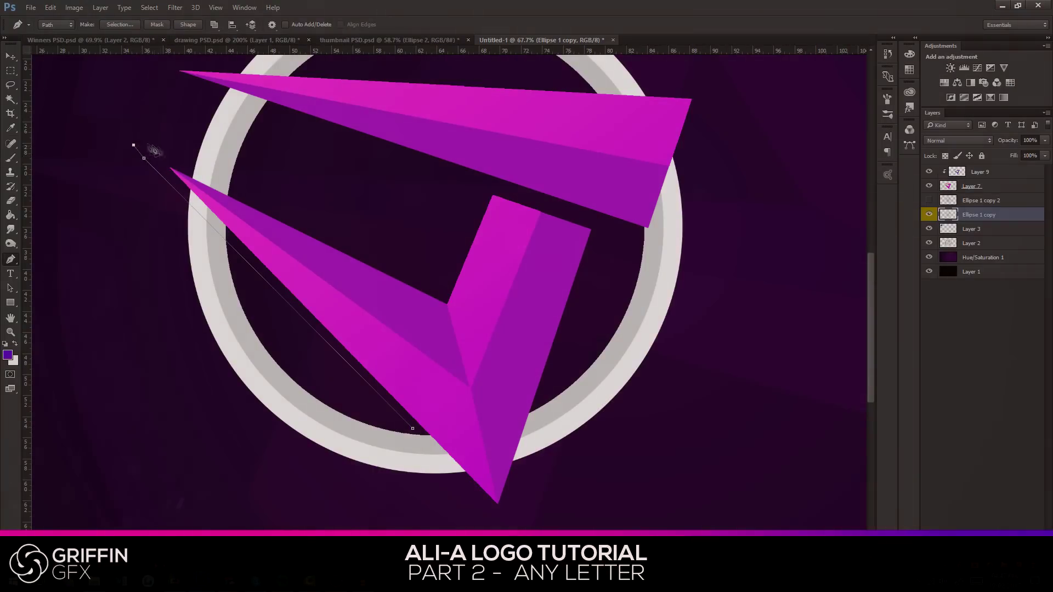
pyautogui.click(274, 244)
pyautogui.click(413, 429)
pyautogui.rightClick(457, 309)
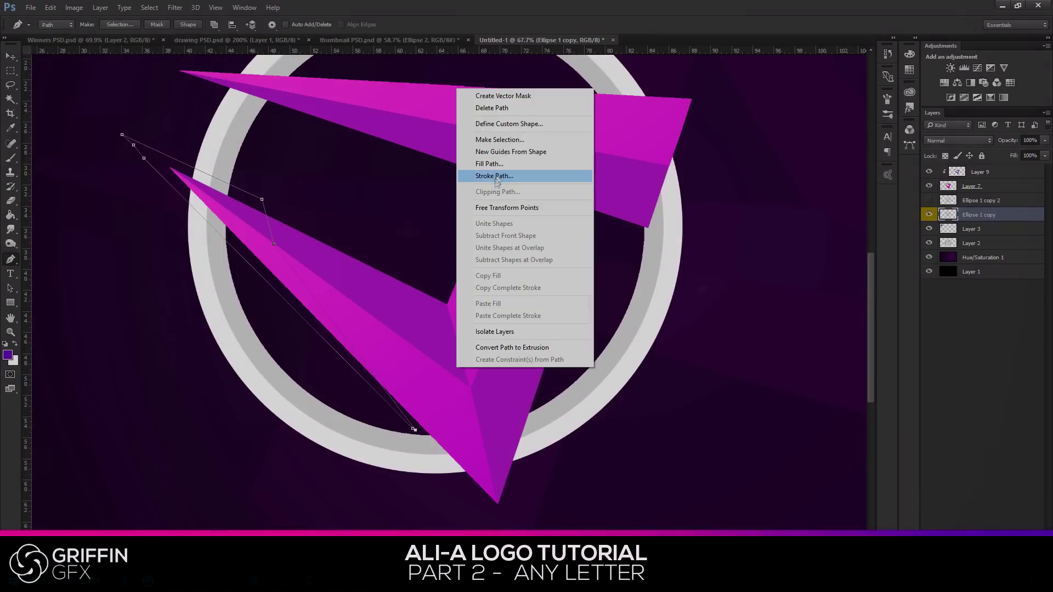
pyautogui.click(500, 139)
pyautogui.press('Delete')
pyautogui.hotkey('ctrl', 'd')
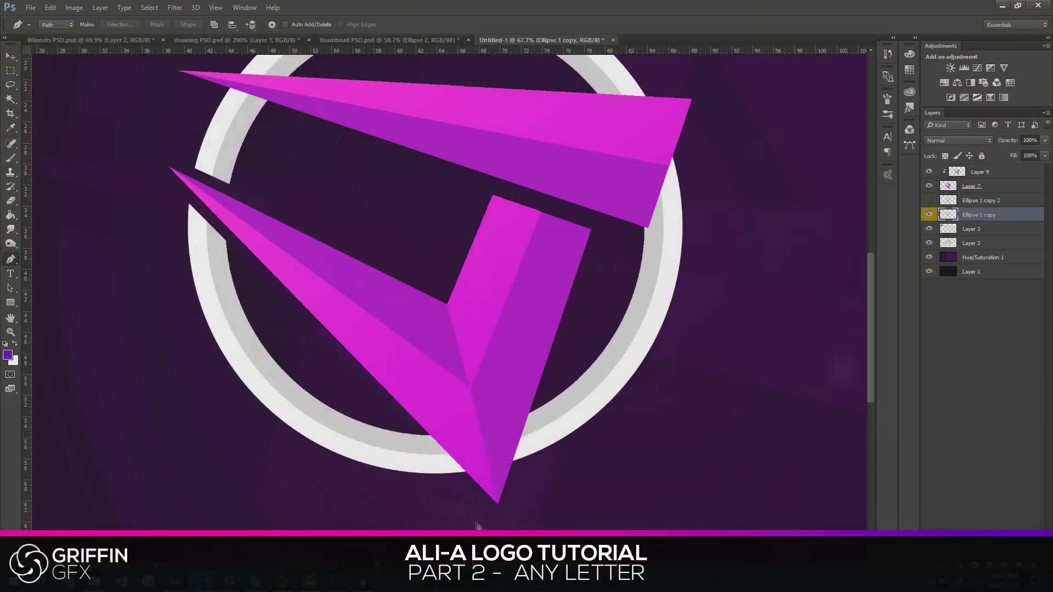
pyautogui.scroll(3, 513, 524)
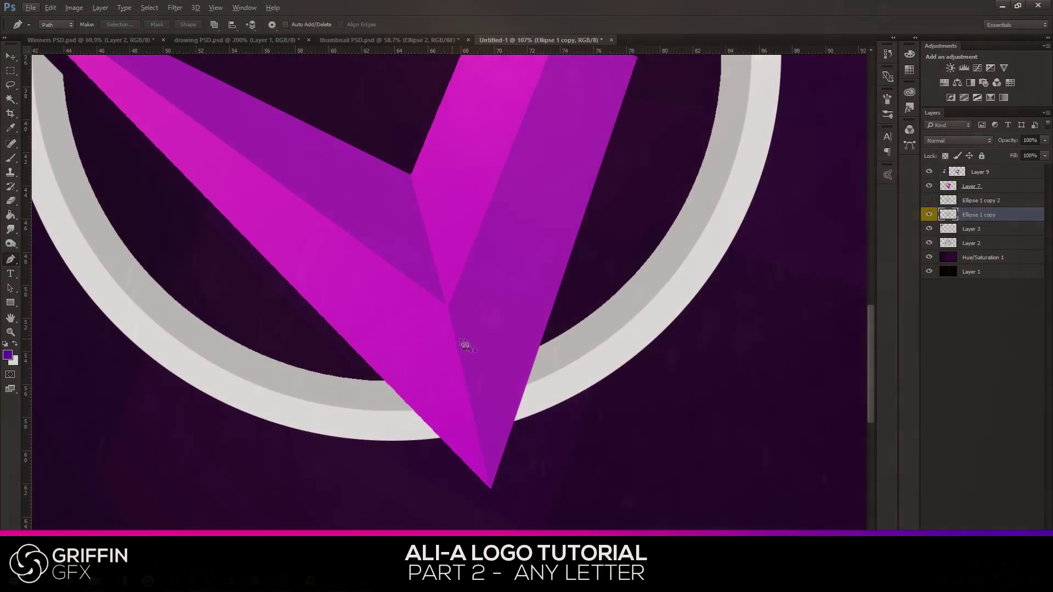
# On Layer 7, draw a curved Pen path right of the V's tip, then cancel Make Selection.
pyautogui.click(12, 56)
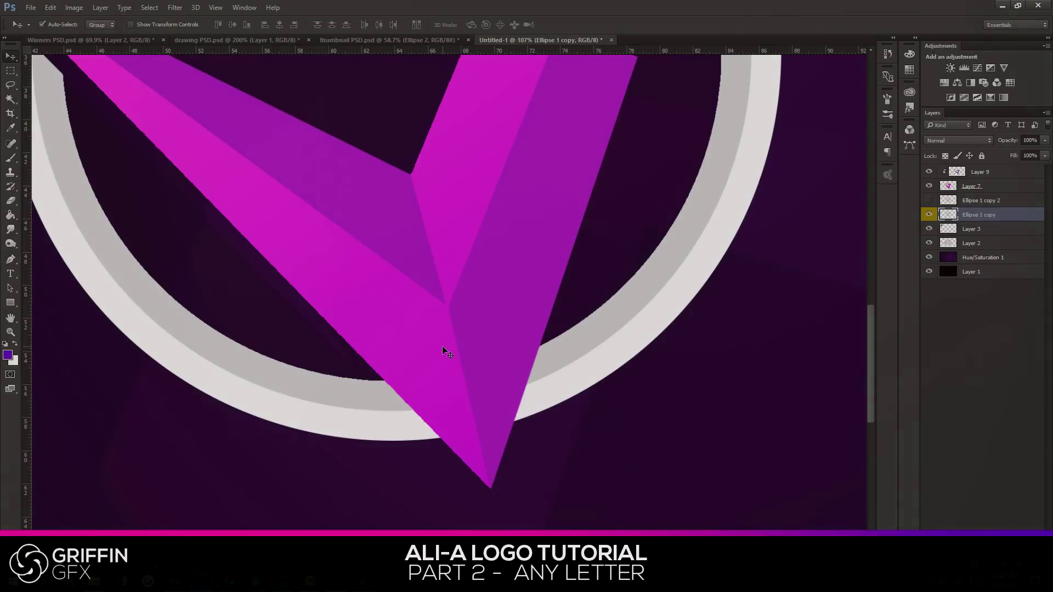
pyautogui.click(443, 347)
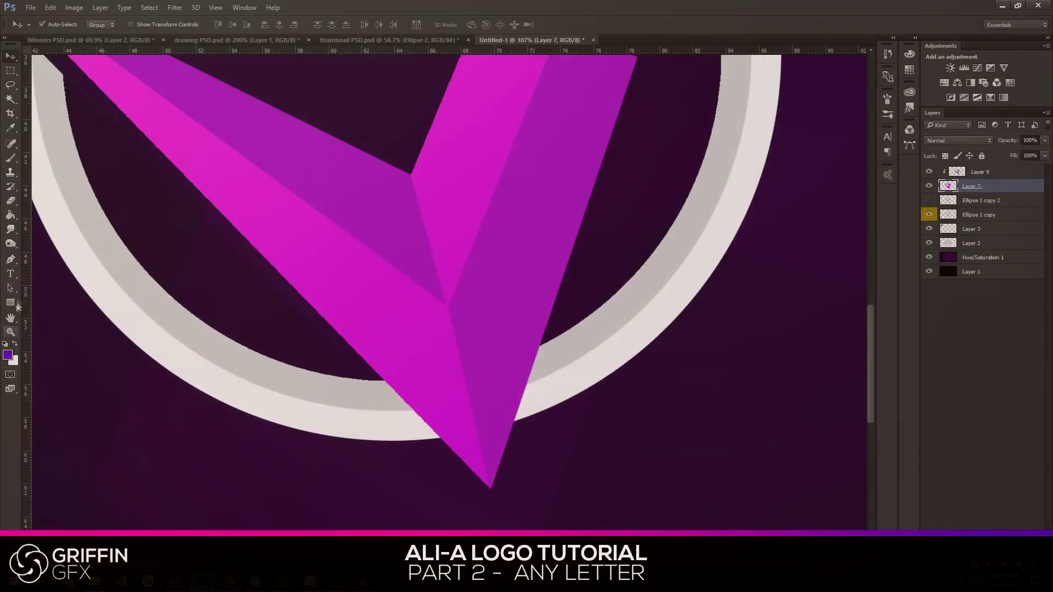
pyautogui.click(10, 259)
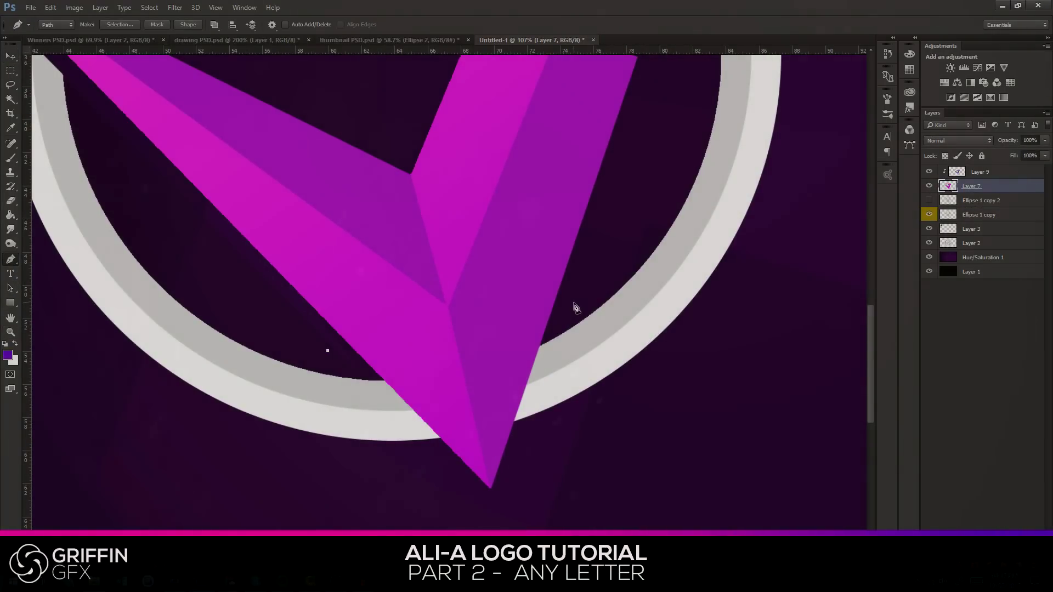
pyautogui.moveTo(572, 302); pyautogui.dragTo(691, 225)
pyautogui.moveTo(376, 194); pyautogui.dragTo(417, 181)
pyautogui.rightClick(391, 310)
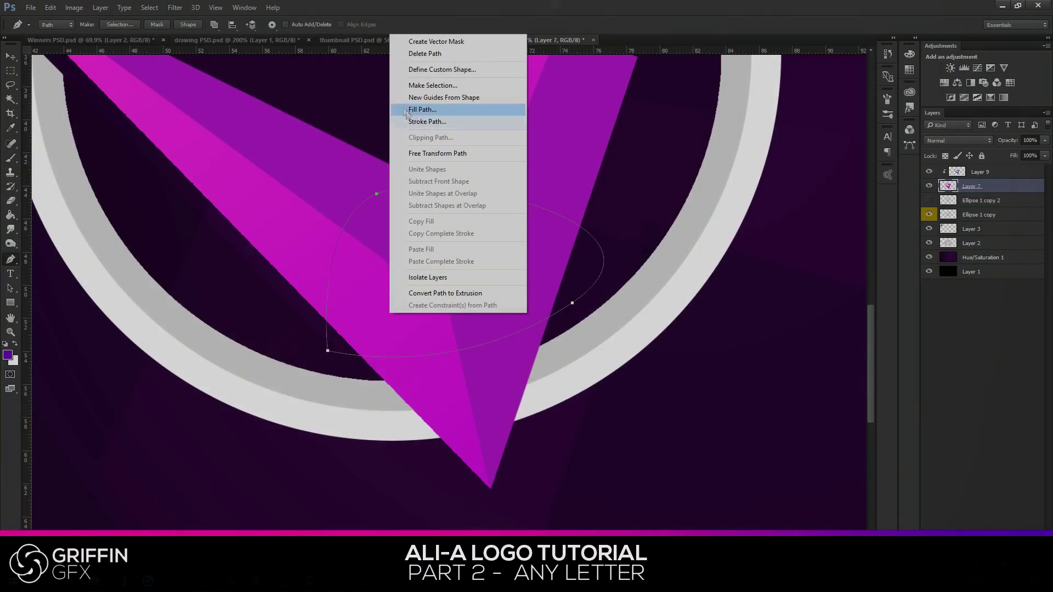
pyautogui.click(411, 86)
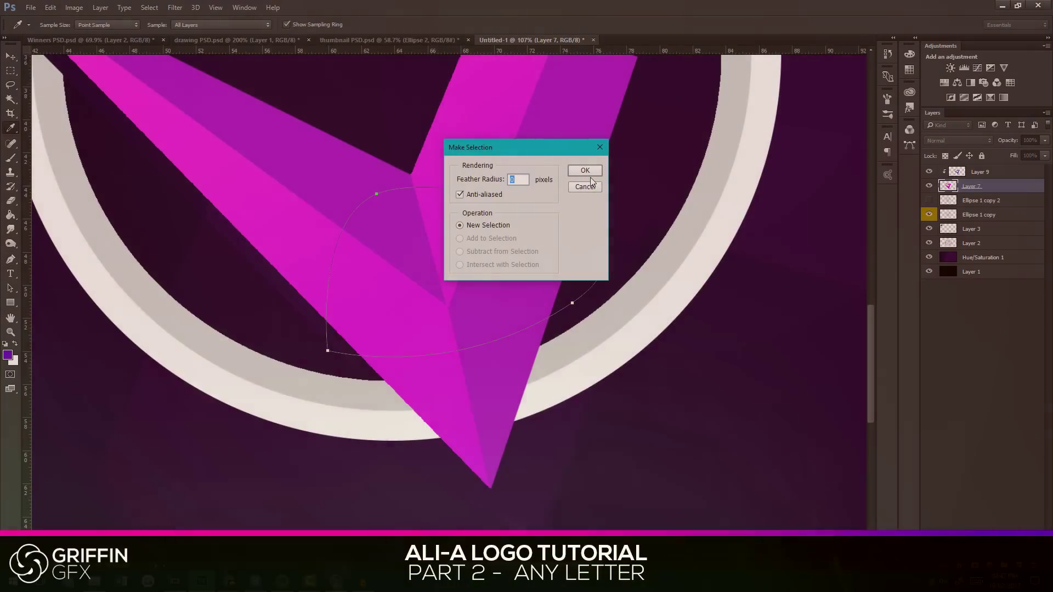
pyautogui.click(586, 187)
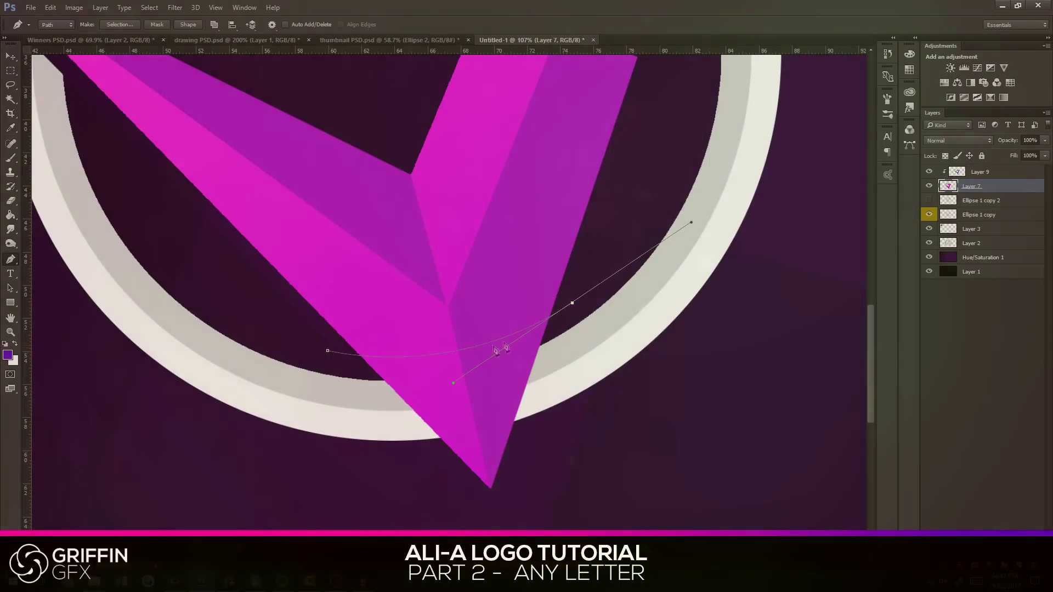
# Trace a closed outline along the ring's lower right and bottom, convert it to a selection, and fit on screen.
pyautogui.moveTo(656, 214); pyautogui.dragTo(675, 230)
pyautogui.click(747, 341)
pyautogui.click(728, 416)
pyautogui.click(668, 471)
pyautogui.click(560, 511)
pyautogui.click(531, 518)
pyautogui.click(497, 521)
pyautogui.click(422, 525)
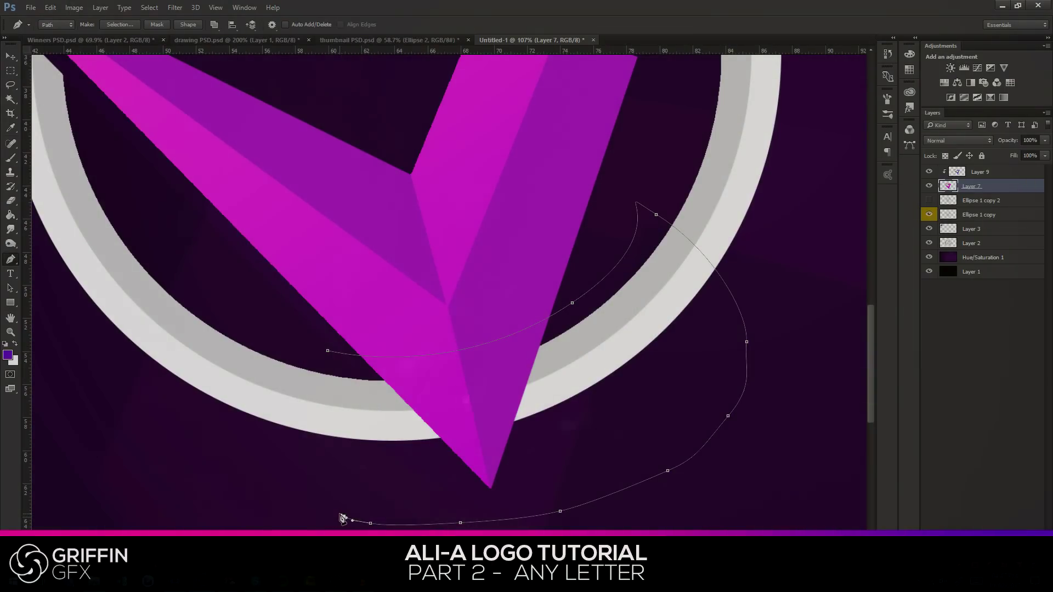
pyautogui.click(342, 516)
pyautogui.click(328, 351)
pyautogui.rightClick(420, 404)
pyautogui.click(457, 171)
pyautogui.press('Return')
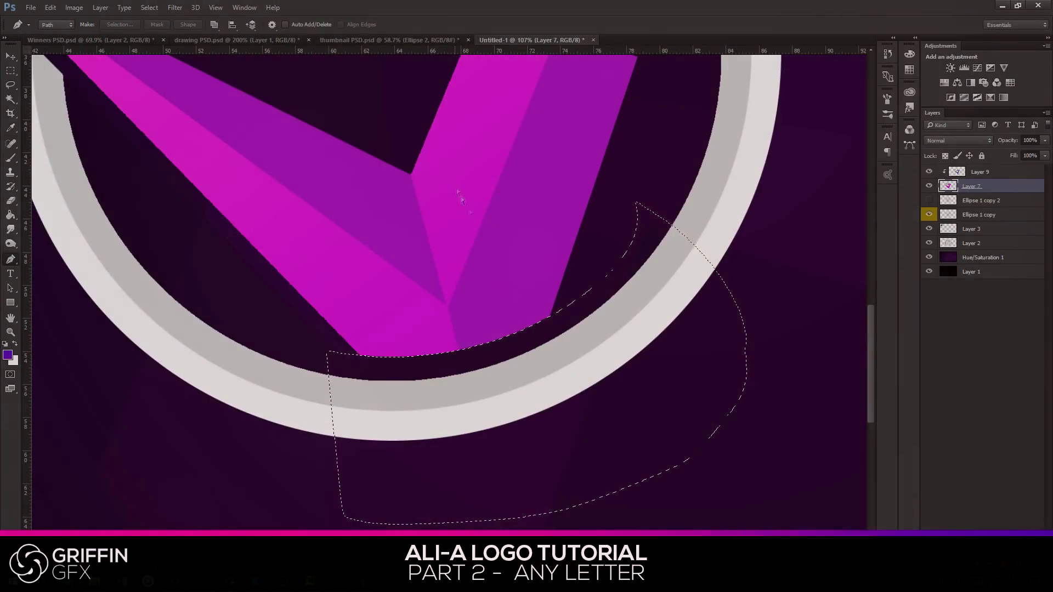
pyautogui.hotkey('ctrl', '0')
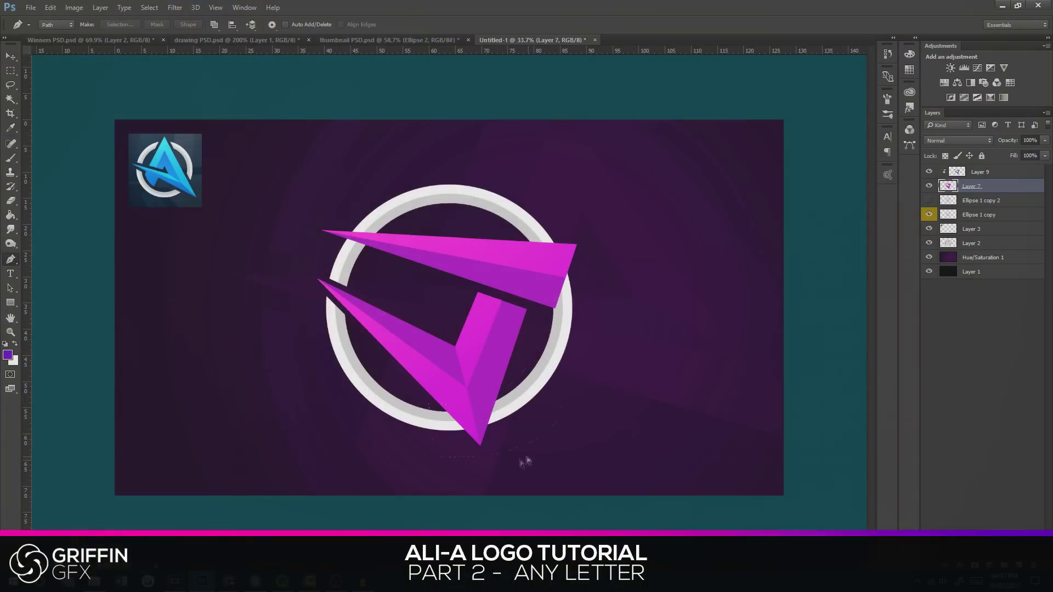
# On Ellipse 1 copy, trace a strip along the V's lower-left edge, select and cut it, then deselect.
pyautogui.scroll(5, 528, 457)
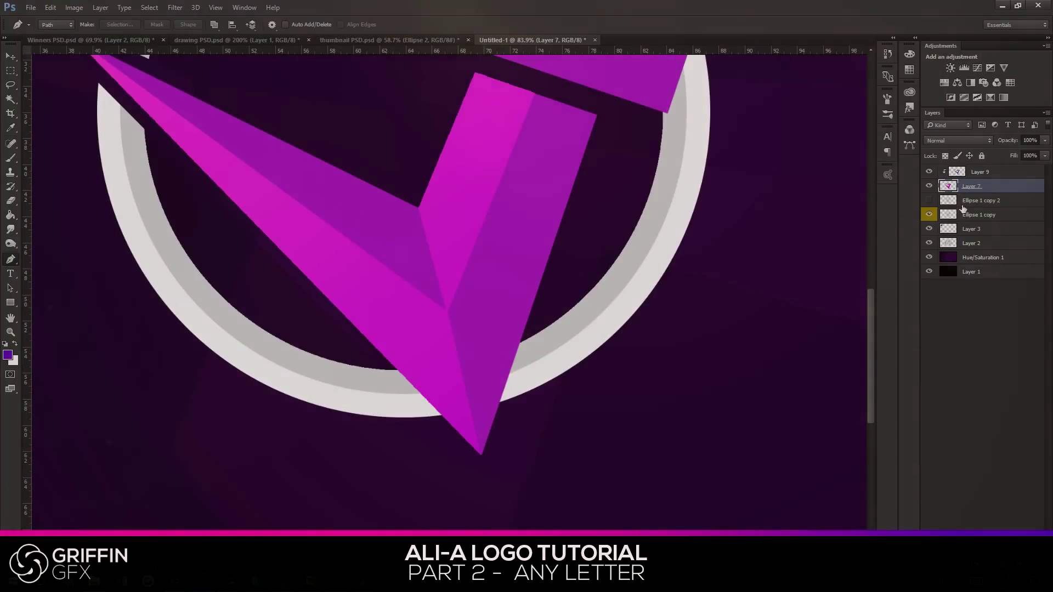
pyautogui.hotkey('alt', '[')
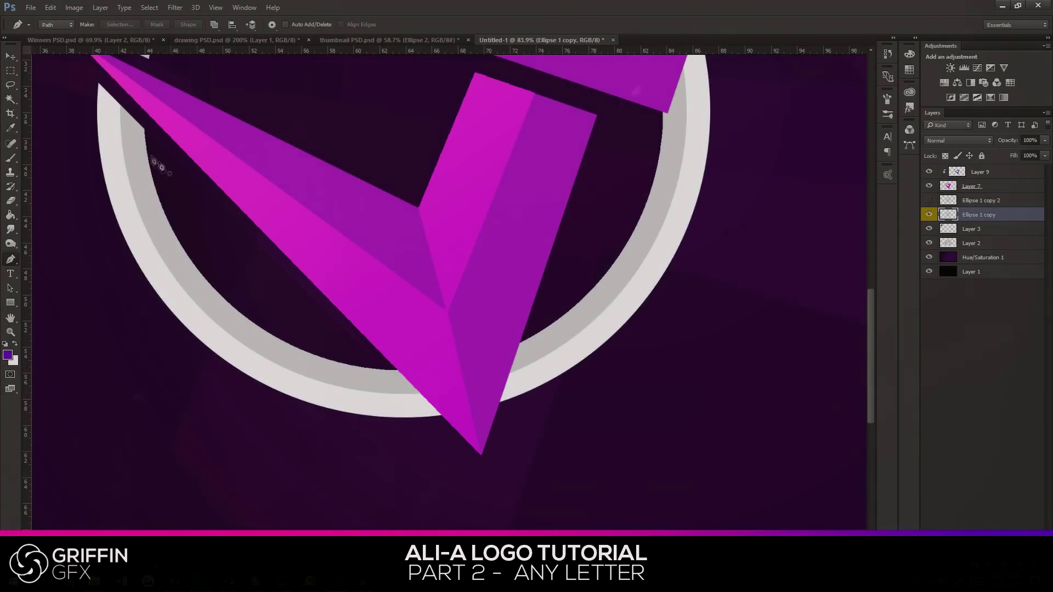
pyautogui.click(95, 78)
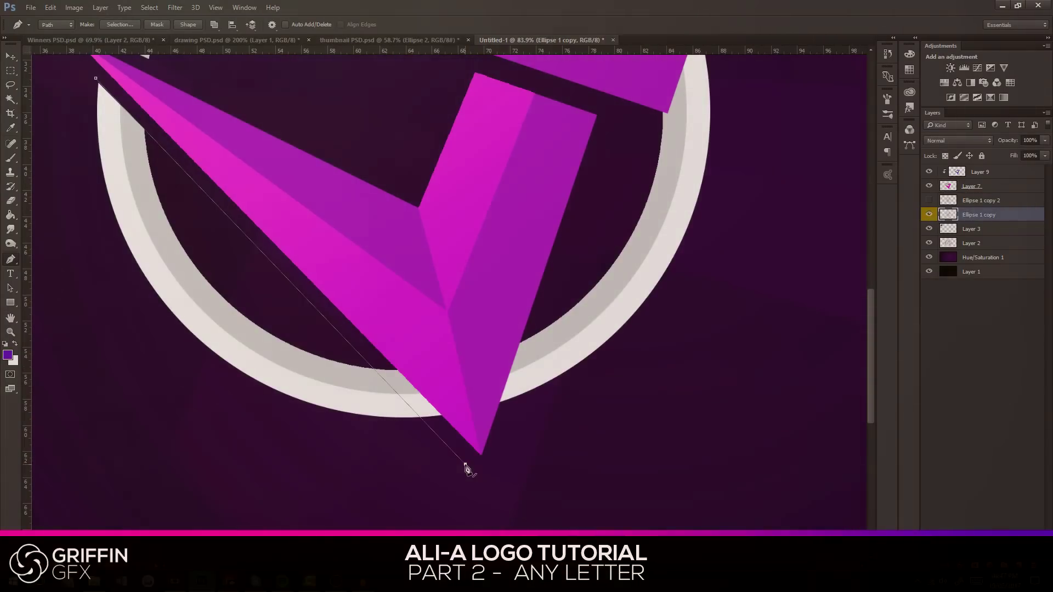
pyautogui.click(465, 465)
pyautogui.click(487, 484)
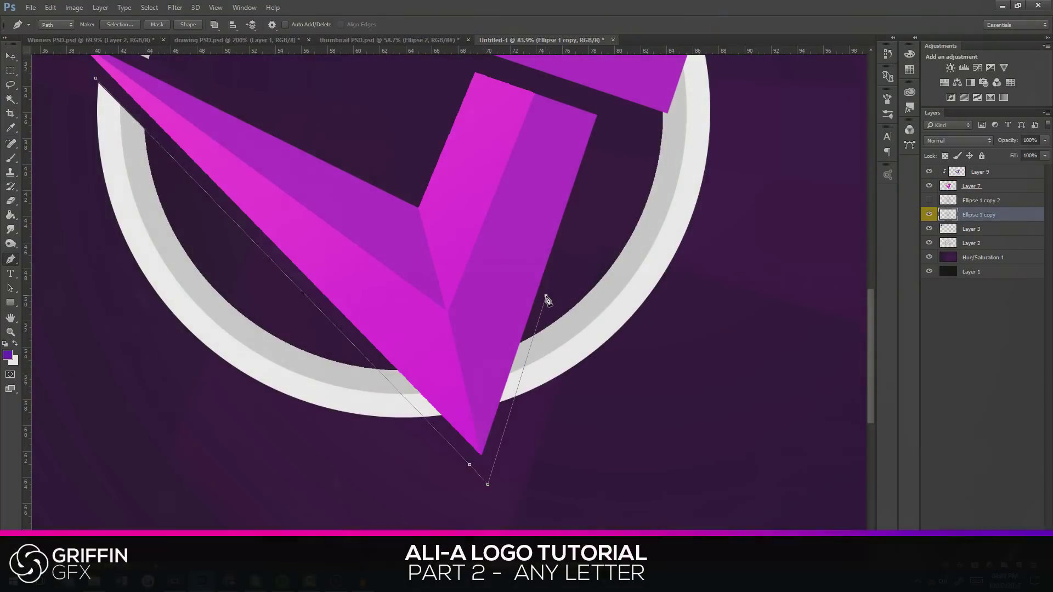
pyautogui.click(546, 297)
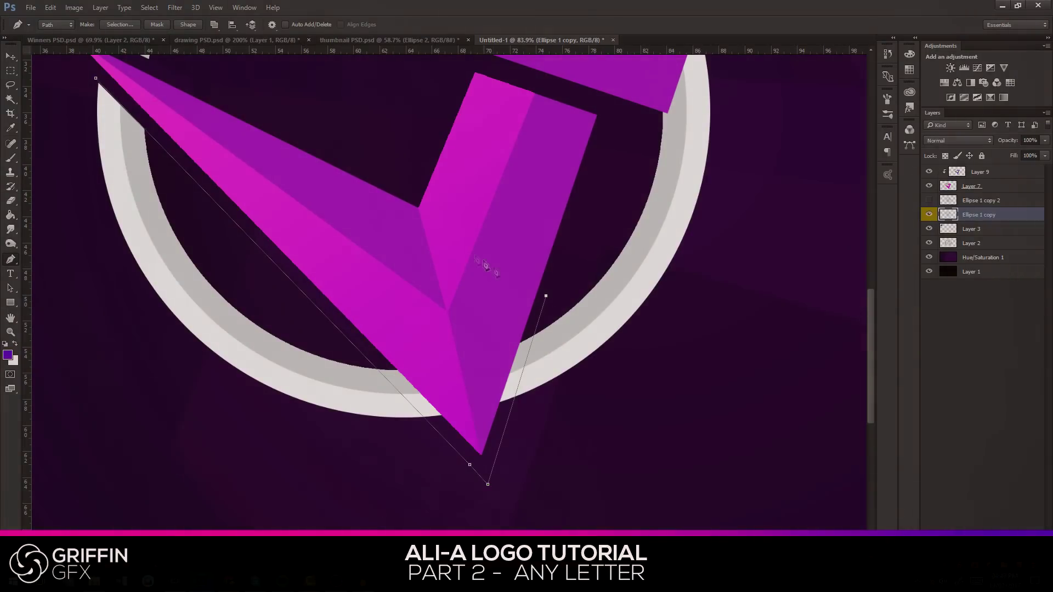
pyautogui.rightClick(271, 115)
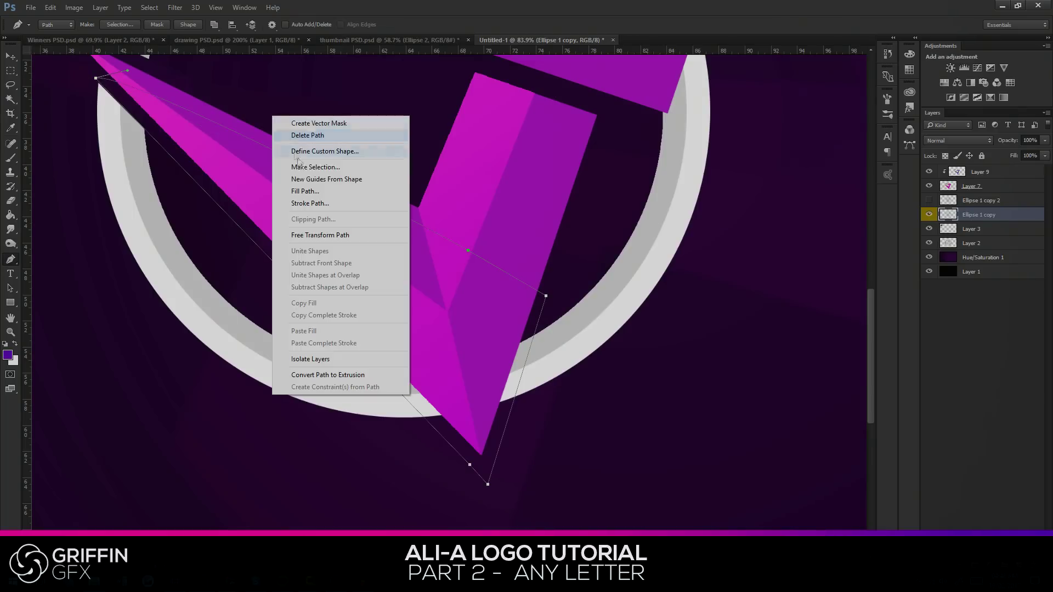
pyautogui.click(312, 167)
pyautogui.press('Return')
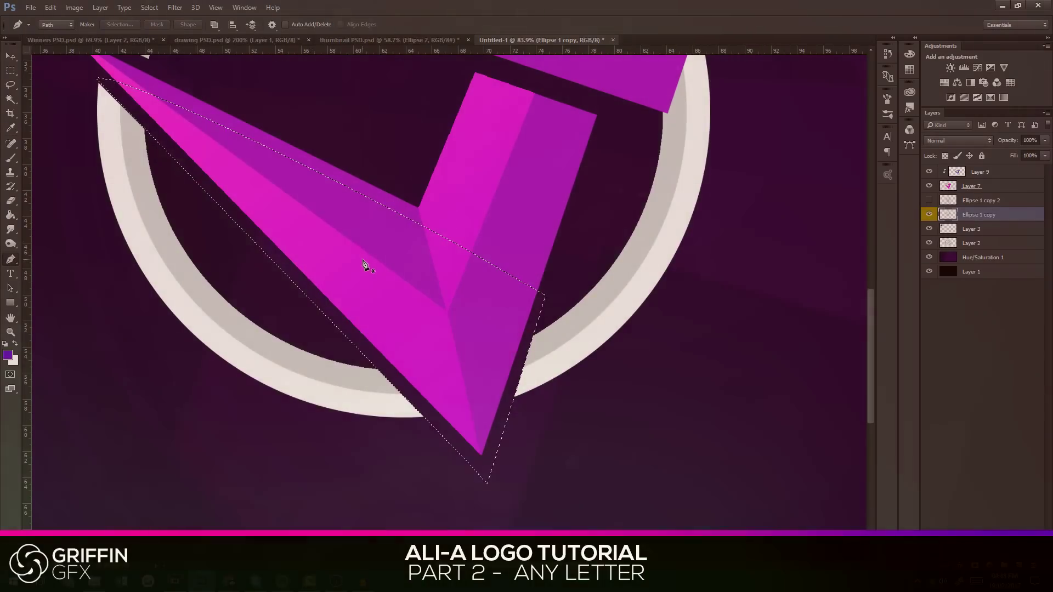
pyautogui.hotkey('ctrl', 'd')
pyautogui.scroll(-4, 604, 413)
pyautogui.scroll(4, 712, 243)
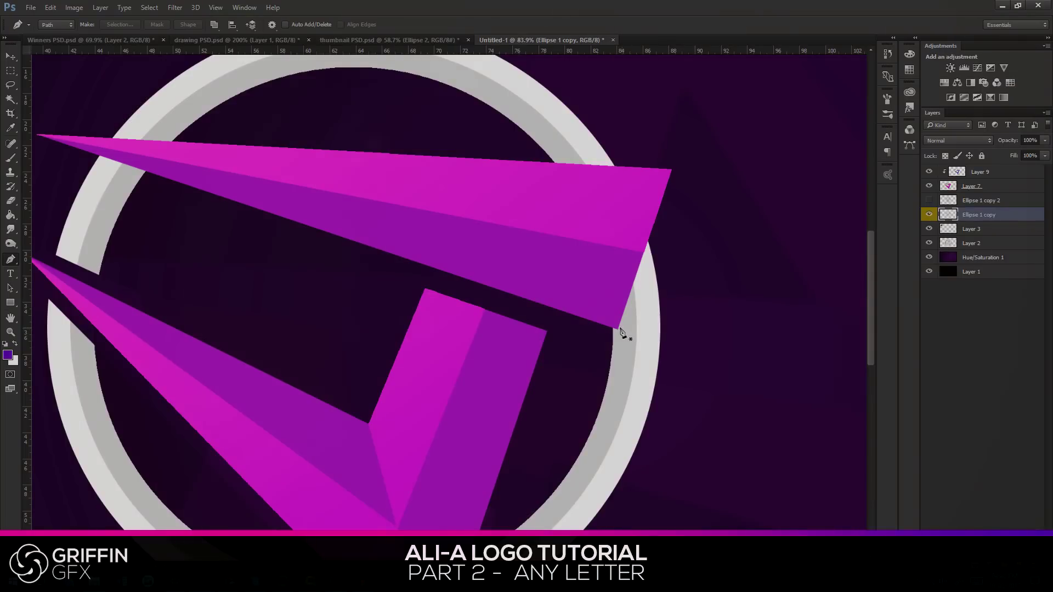
# Move Layer 7's magenta letter shapes up and right, then back down and left.
pyautogui.click(608, 349)
pyautogui.press('v')
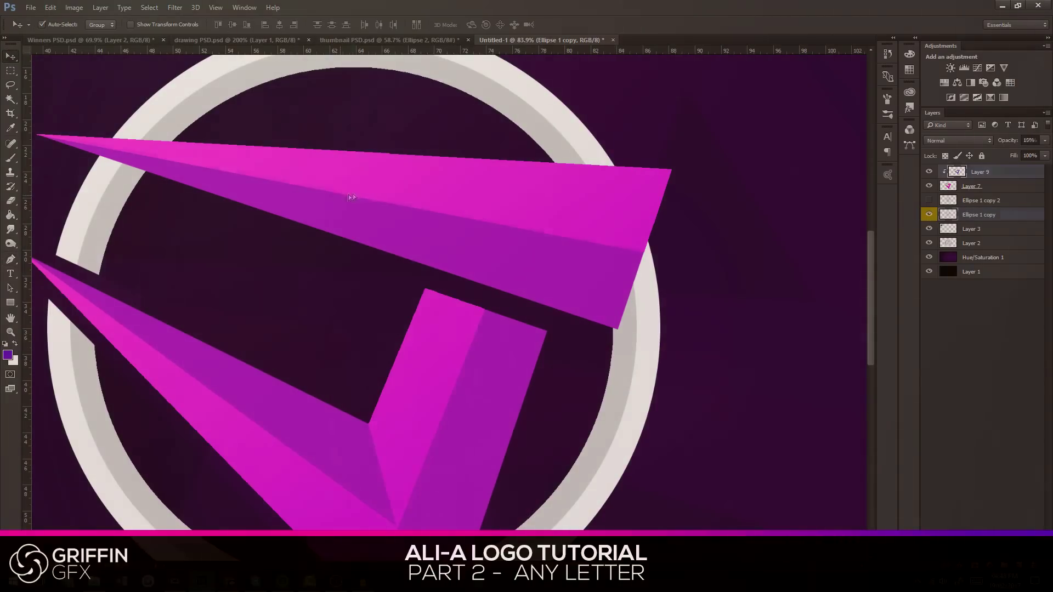
pyautogui.moveTo(466, 184)
pyautogui.mouseDown()
pyautogui.moveTo(503, 158)
pyautogui.moveTo(472, 167)
pyautogui.mouseUp()
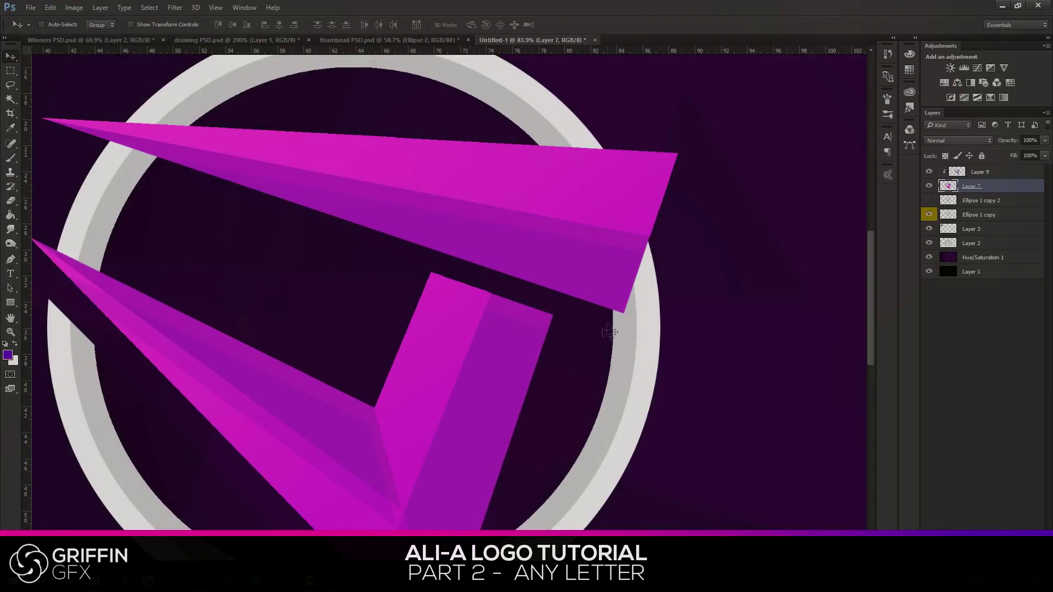
pyautogui.moveTo(600, 314); pyautogui.dragTo(575, 377)
pyautogui.press('p')
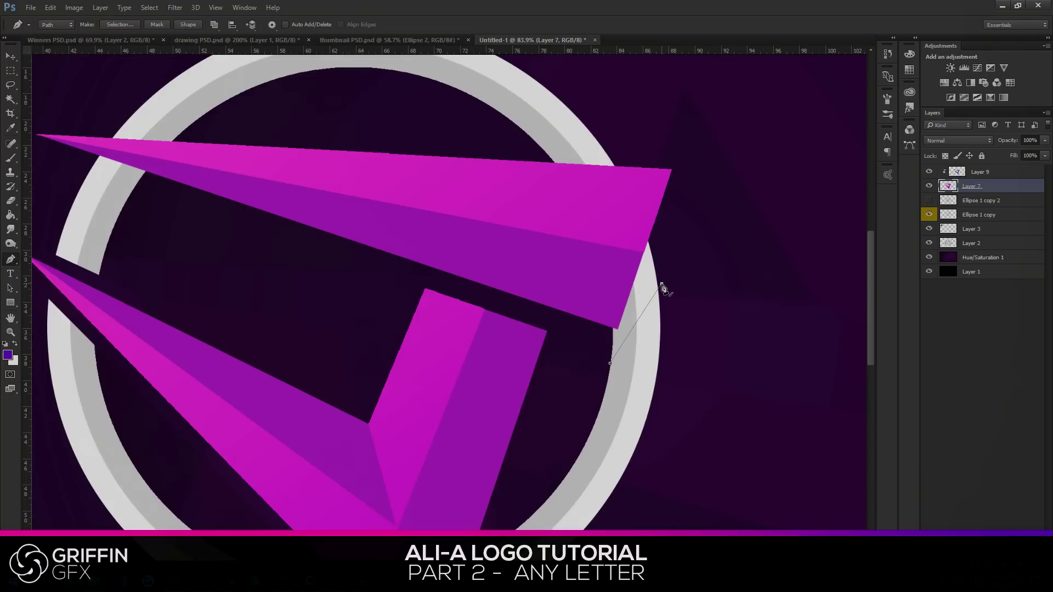
# Place Pen anchors along the ring's outer edge beside the top blade, zooming to check the reference.
pyautogui.click(657, 265)
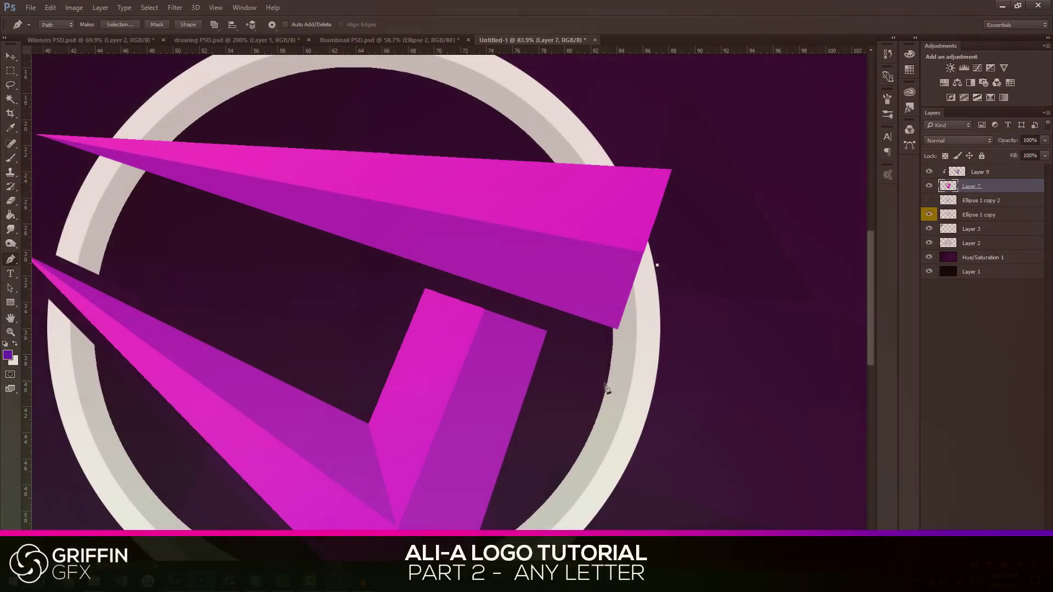
pyautogui.click(604, 388)
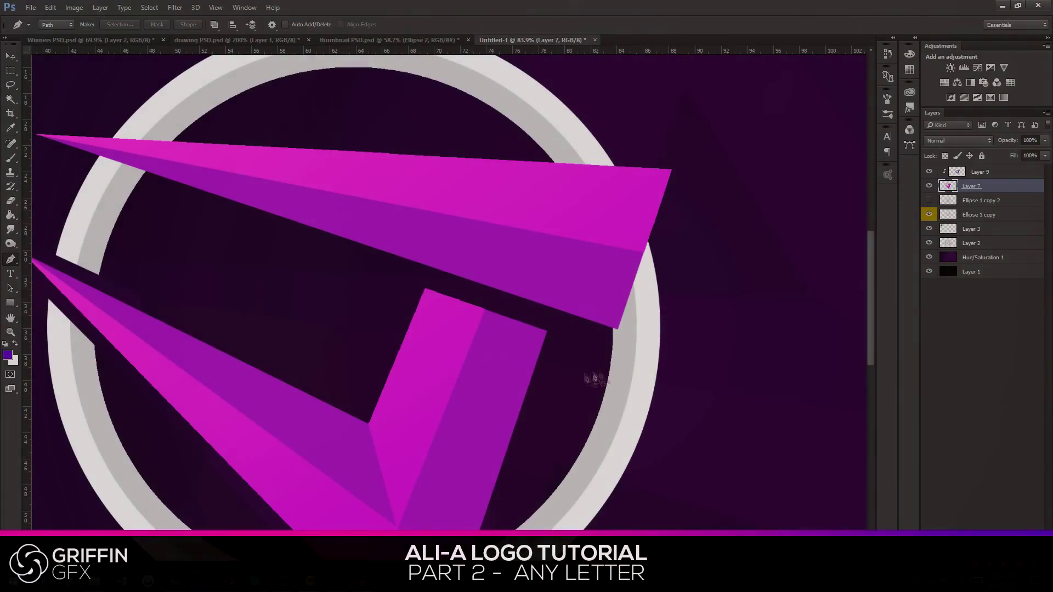
pyautogui.scroll(-5, 595, 376)
pyautogui.scroll(5, 176, 195)
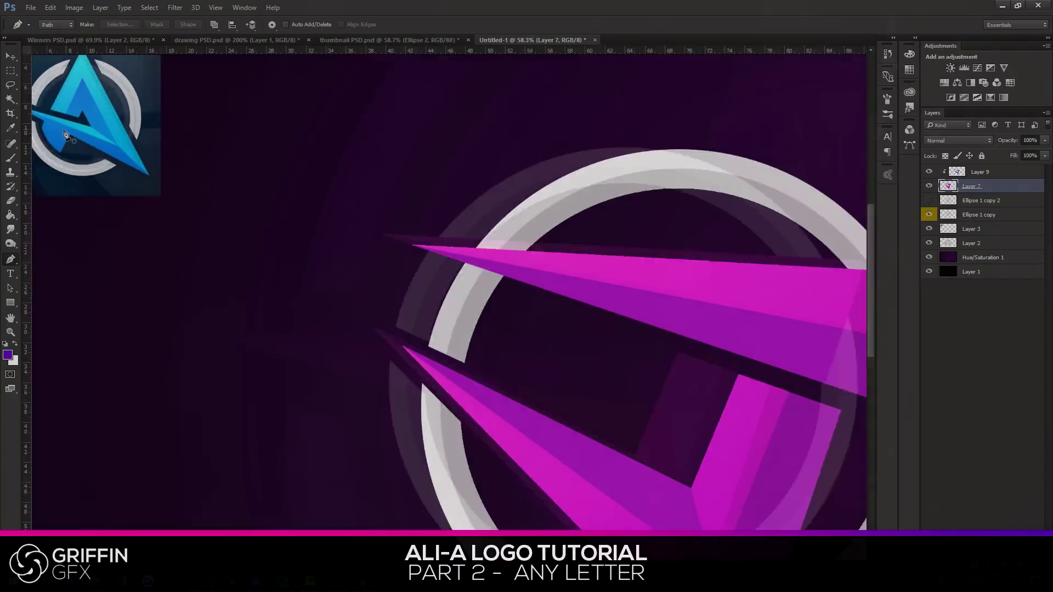
pyautogui.scroll(-2, 64, 134)
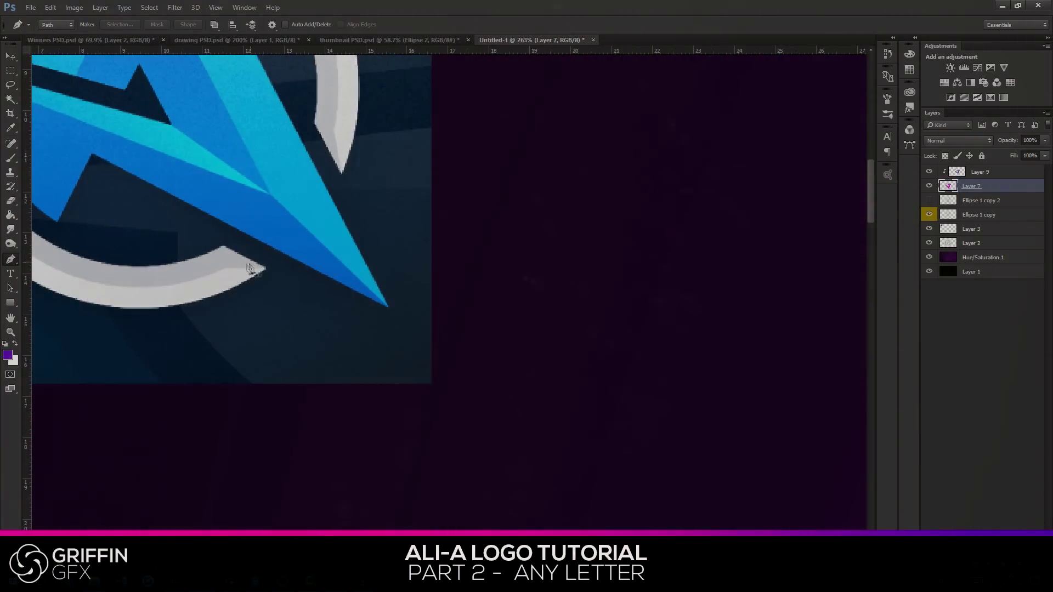
pyautogui.scroll(-2, 341, 307)
pyautogui.scroll(-5, 346, 307)
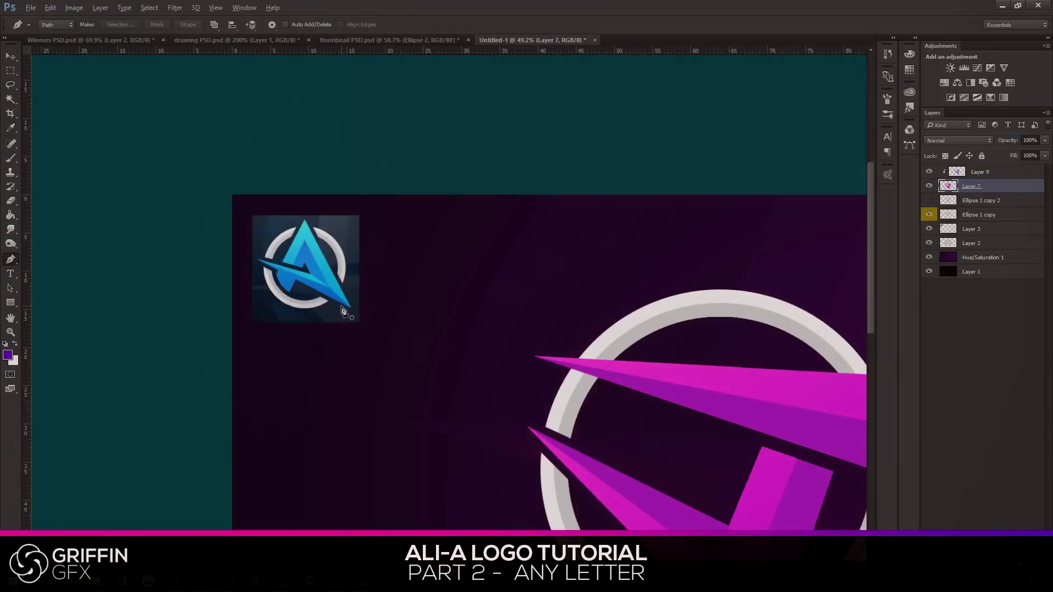
pyautogui.scroll(2, 651, 369)
pyautogui.scroll(3, 652, 368)
pyautogui.scroll(1, 592, 347)
pyautogui.click(502, 146)
pyautogui.moveTo(414, 256); pyautogui.dragTo(366, 258)
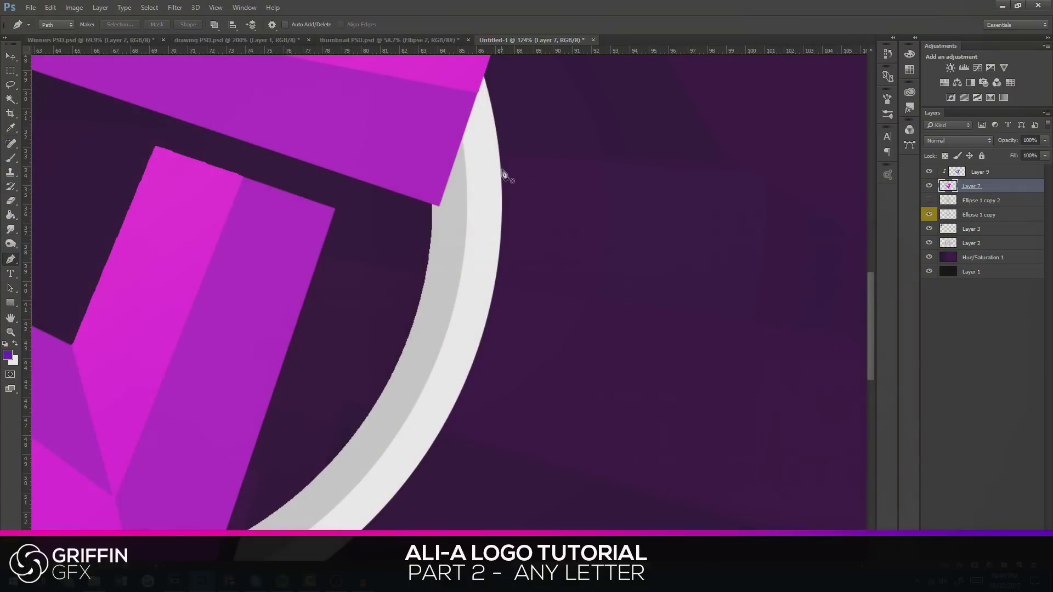
# Close the outline around the top blade's right end and turn it into a selection.
pyautogui.click(505, 171)
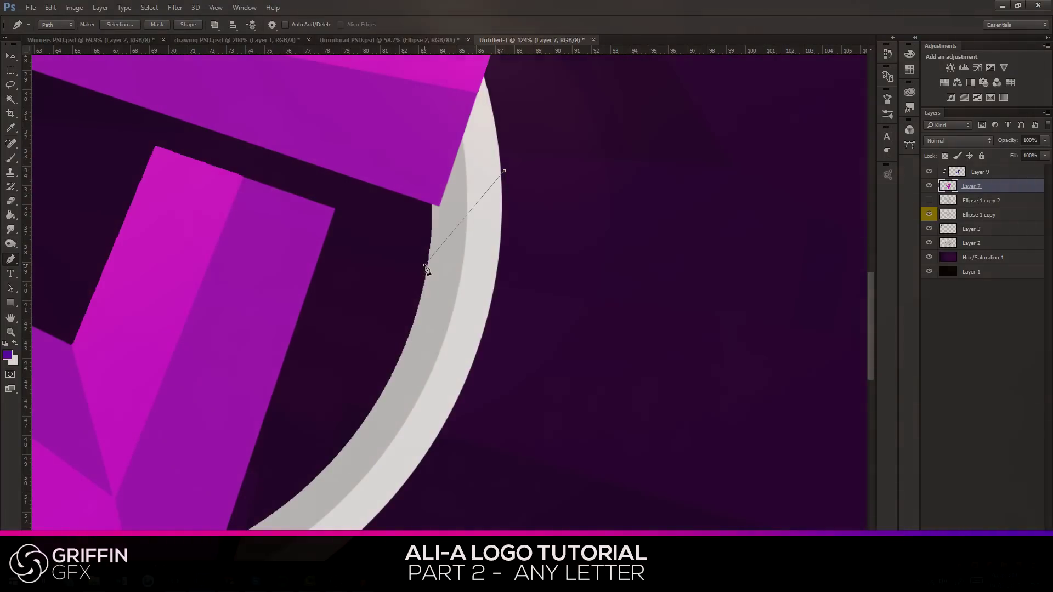
pyautogui.scroll(-3, 361, 162)
pyautogui.click(365, 222)
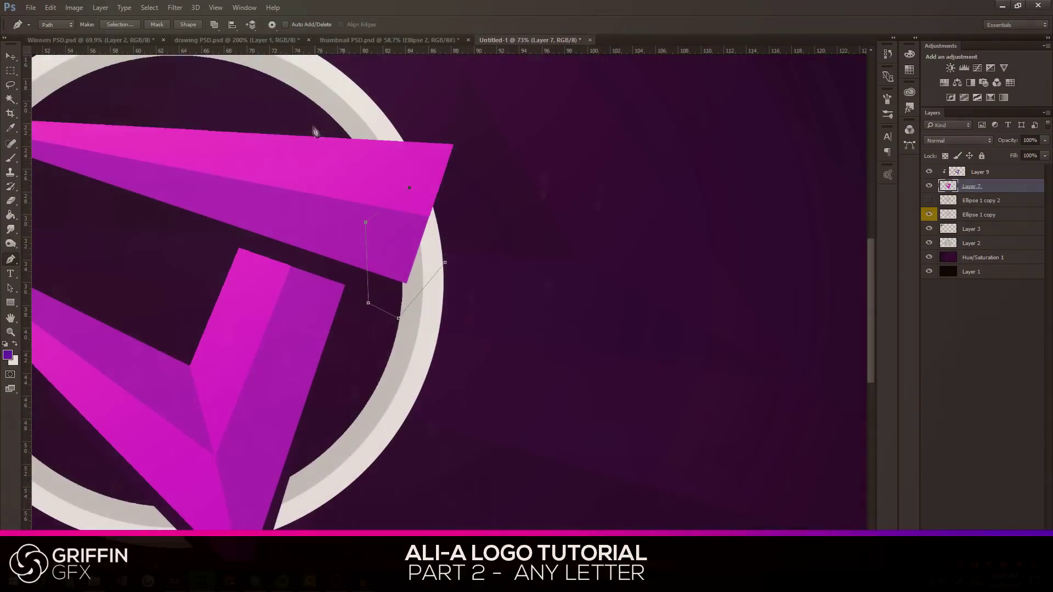
pyautogui.click(312, 124)
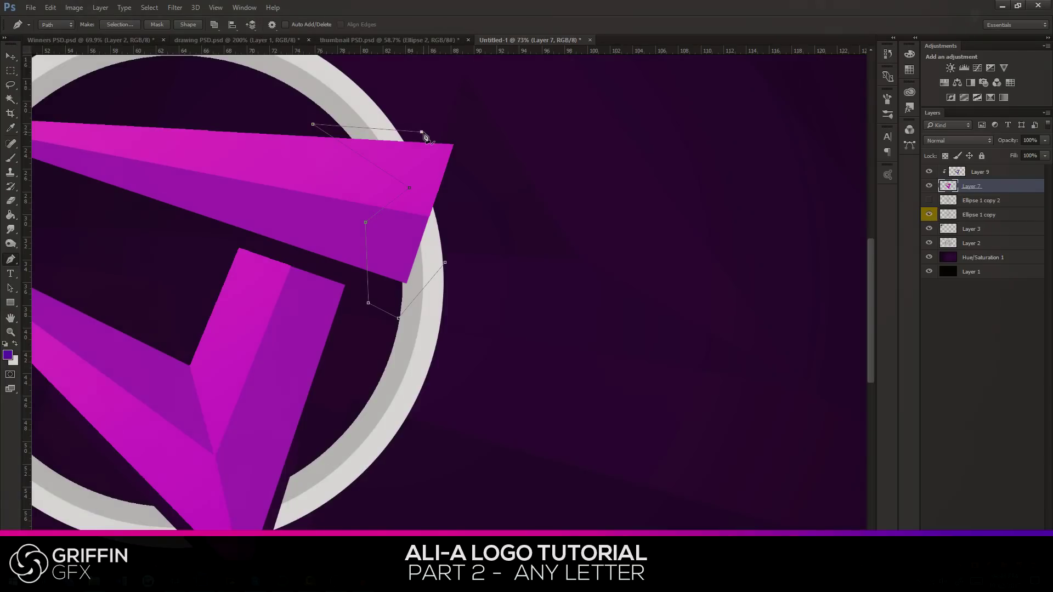
pyautogui.click(479, 140)
pyautogui.click(484, 165)
pyautogui.click(445, 262)
pyautogui.rightClick(480, 264)
pyautogui.click(535, 318)
pyautogui.press('Return')
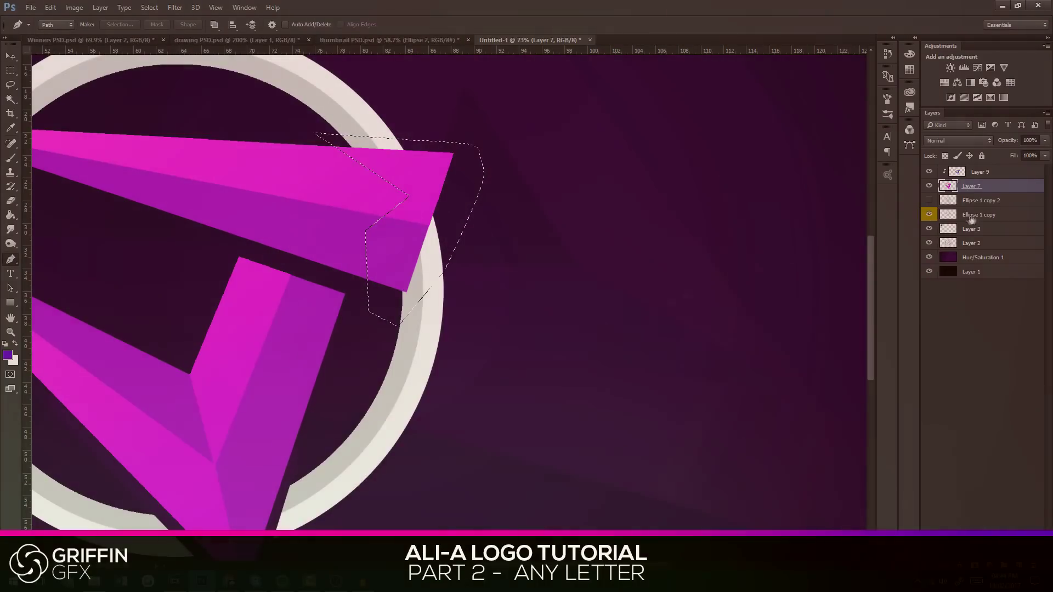
# Make the Ellipse 1 copy ring layer active and zoom to inspect the cut area.
pyautogui.click(981, 216)
pyautogui.keyDown('alt'); pyautogui.scroll(-3, 630, 213); pyautogui.keyUp('alt')
pyautogui.keyDown('alt'); pyautogui.scroll(3, 393, 206); pyautogui.keyUp('alt')
pyautogui.keyDown('alt'); pyautogui.scroll(3, 282, 185); pyautogui.keyUp('alt')
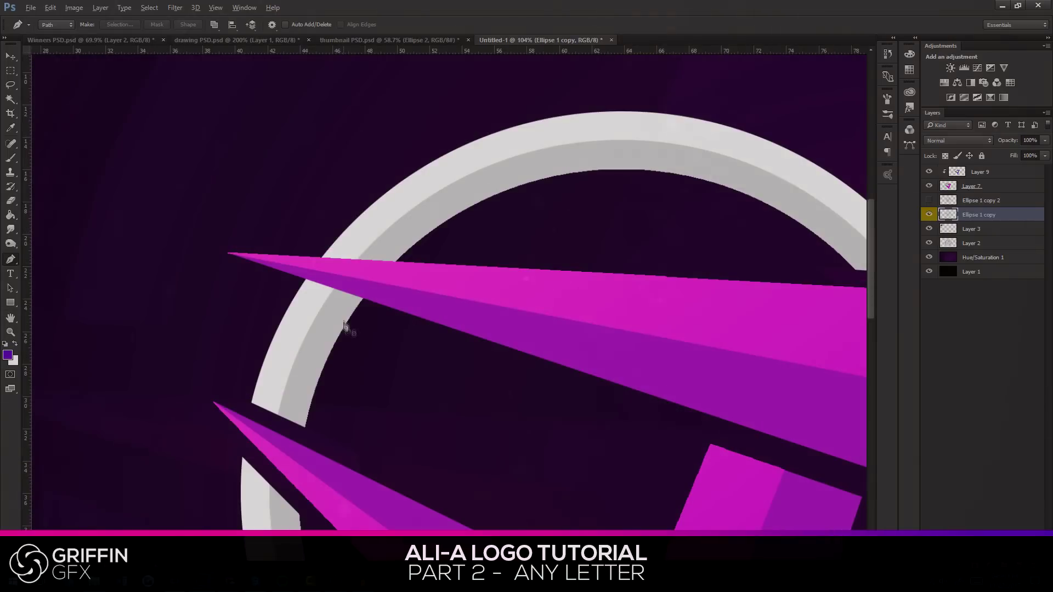
# Pen-draw a closed curved wedge under the top blade and choose Make Selection from its menu.
pyautogui.click(802, 475)
pyautogui.moveTo(177, 256); pyautogui.dragTo(88, 226)
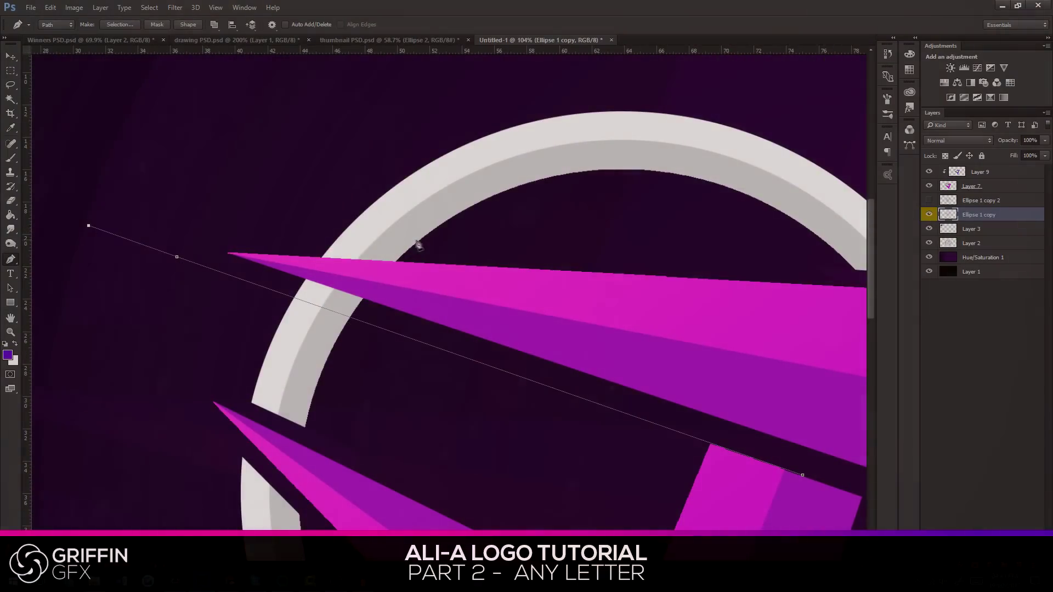
pyautogui.click(803, 475)
pyautogui.rightClick(802, 477)
pyautogui.click(808, 143)
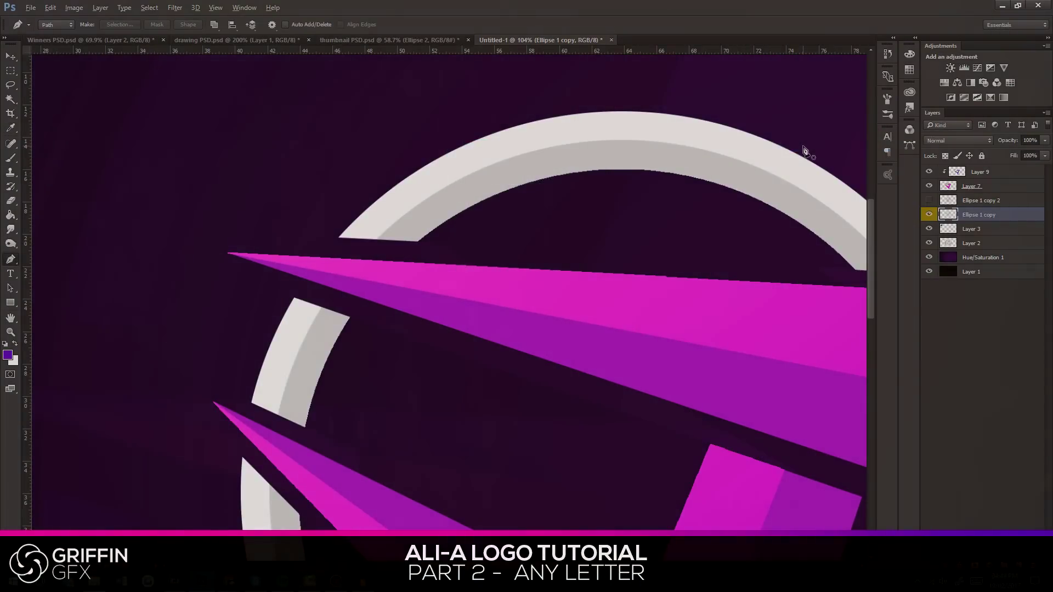
pyautogui.scroll(-8, 700, 160)
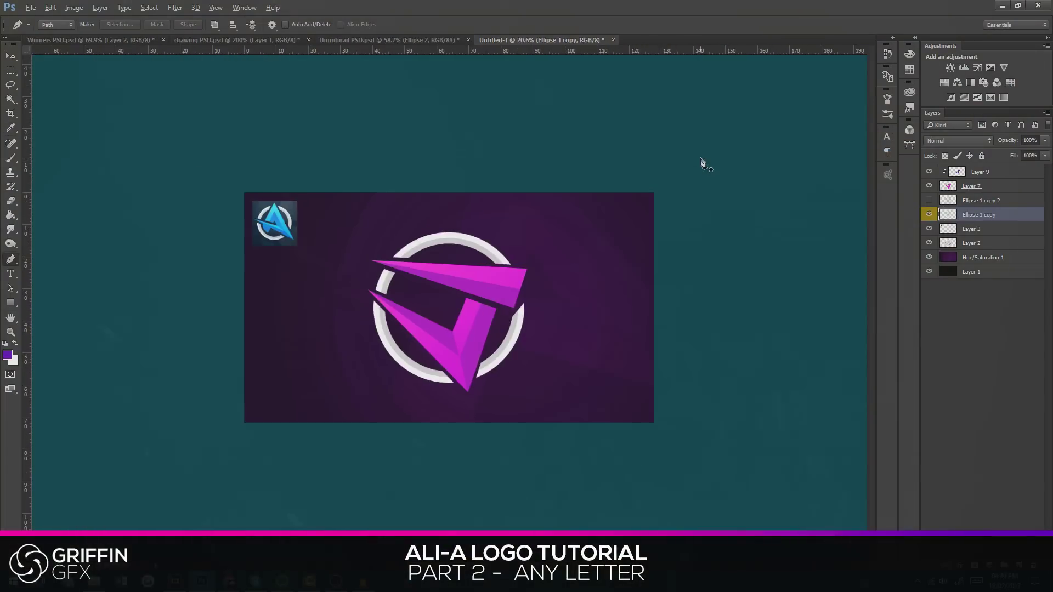
pyautogui.scroll(2, 570, 318)
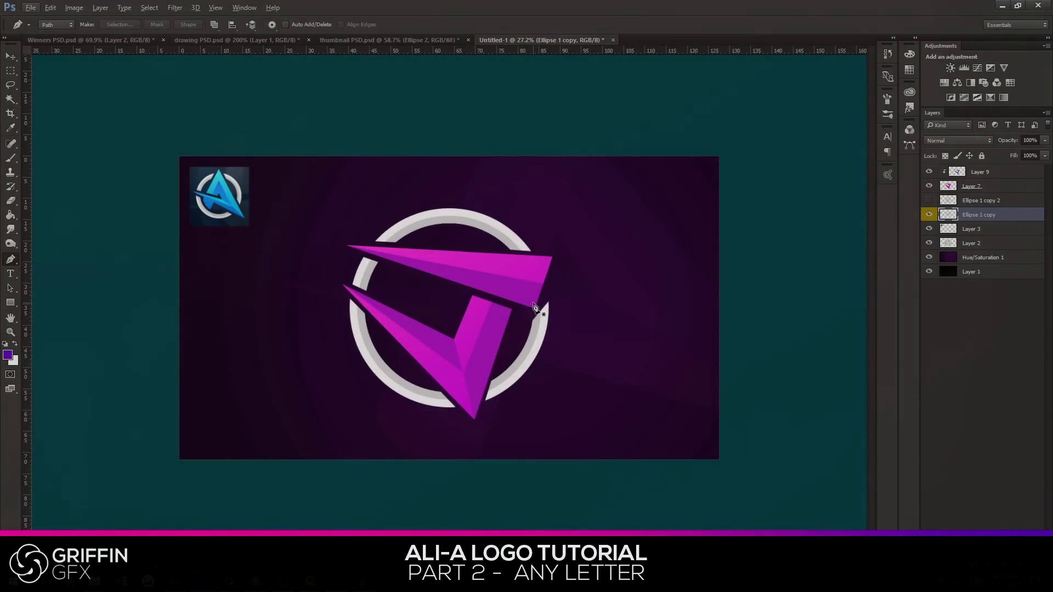
pyautogui.scroll(10, 225, 201)
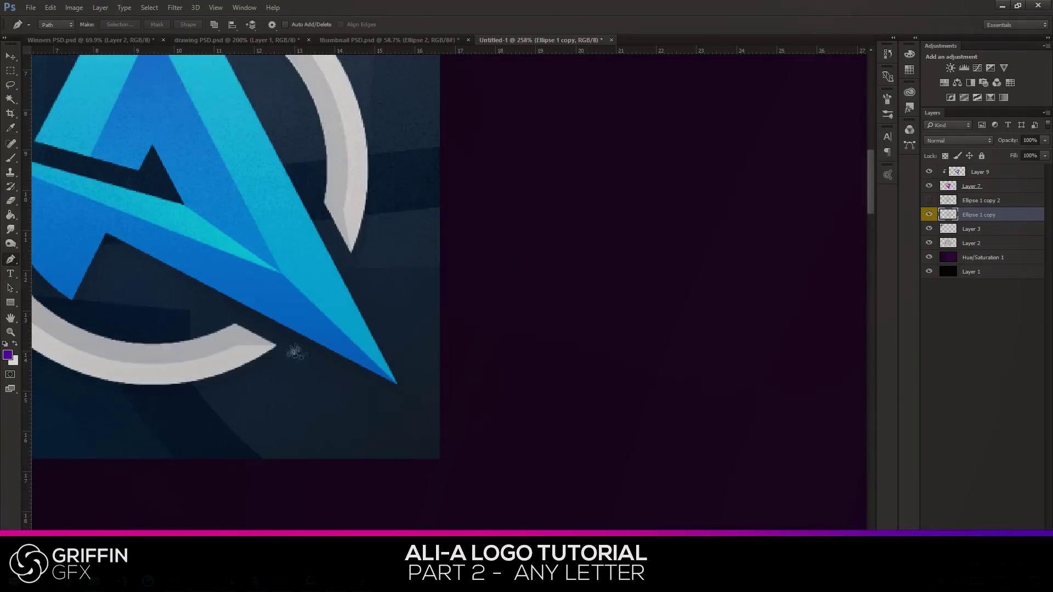
pyautogui.scroll(-2, 249, 265)
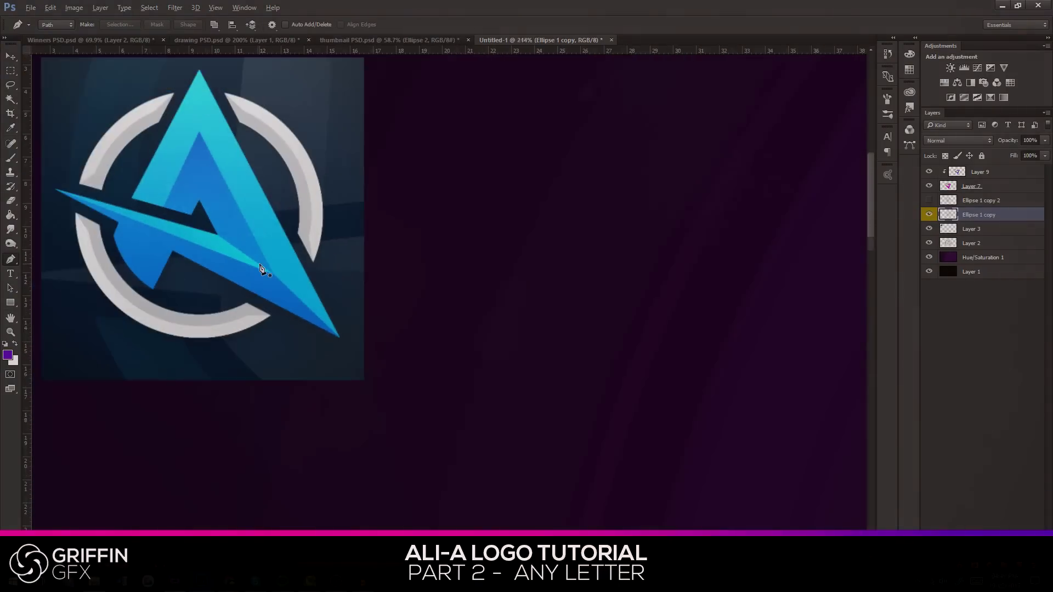
pyautogui.scroll(-8, 254, 248)
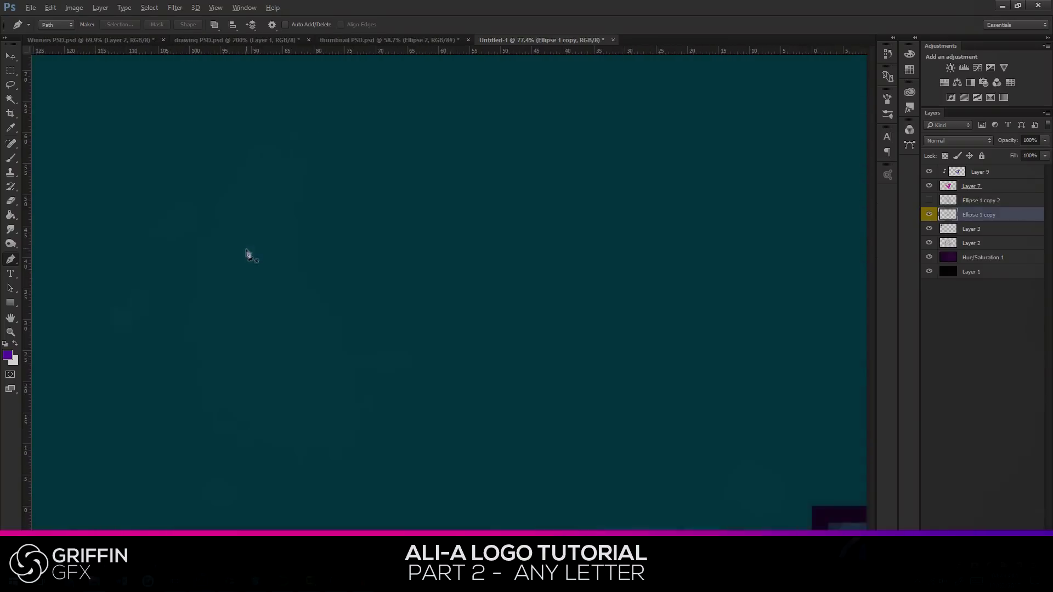
pyautogui.press('v')
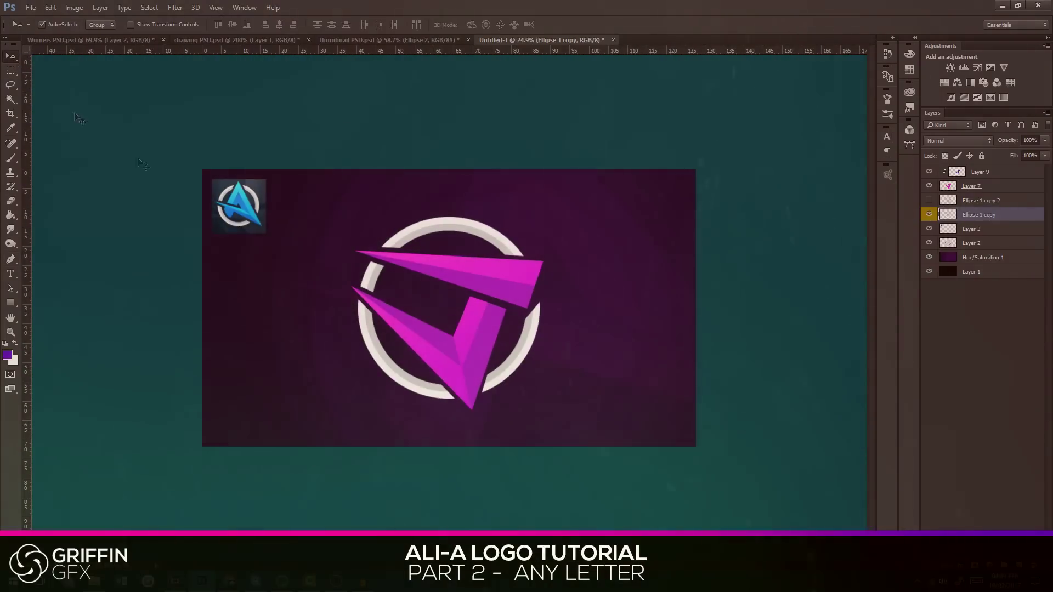
pyautogui.scroll(3, 483, 329)
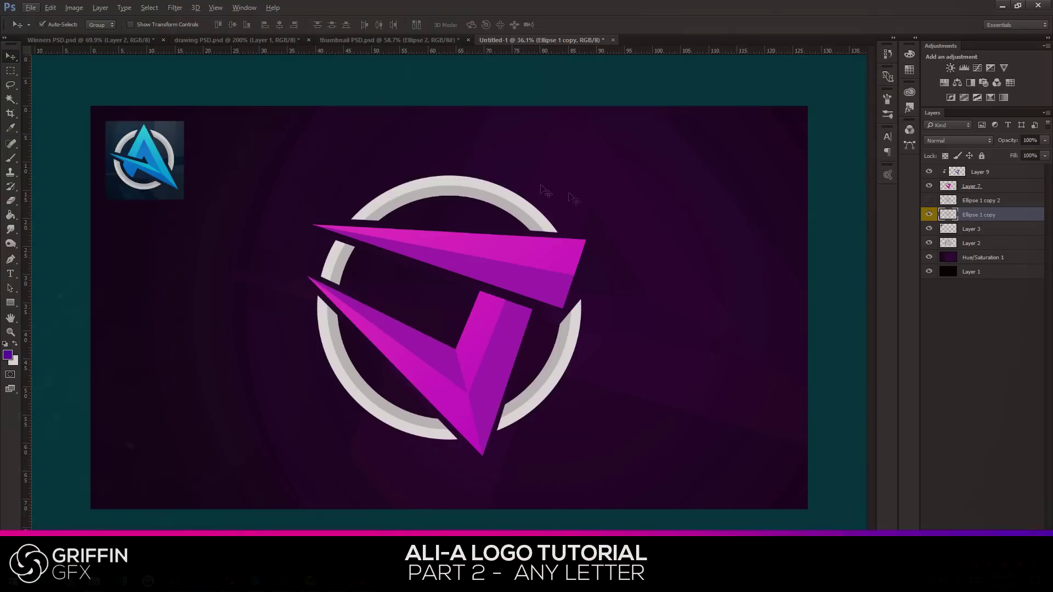
pyautogui.scroll(-3, 540, 411)
pyautogui.scroll(3, 541, 410)
pyautogui.moveTo(534, 271)
pyautogui.mouseDown()
pyautogui.moveTo(539, 294)
pyautogui.moveTo(550, 285)
pyautogui.moveTo(534, 260)
pyautogui.mouseUp()
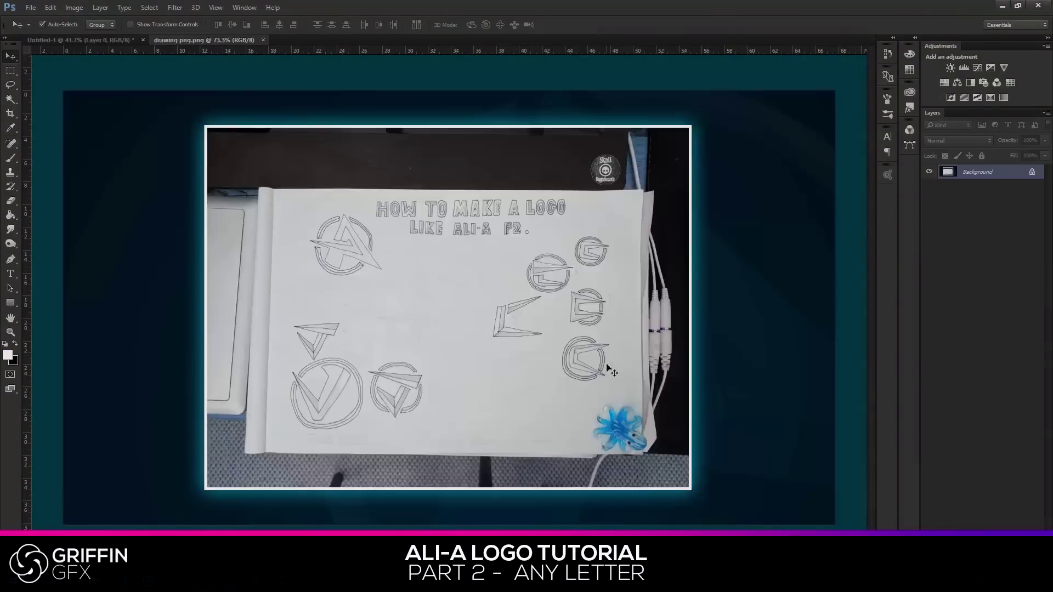
# Scroll the view over the faded C sketch.
pyautogui.scroll(5, 609, 351)
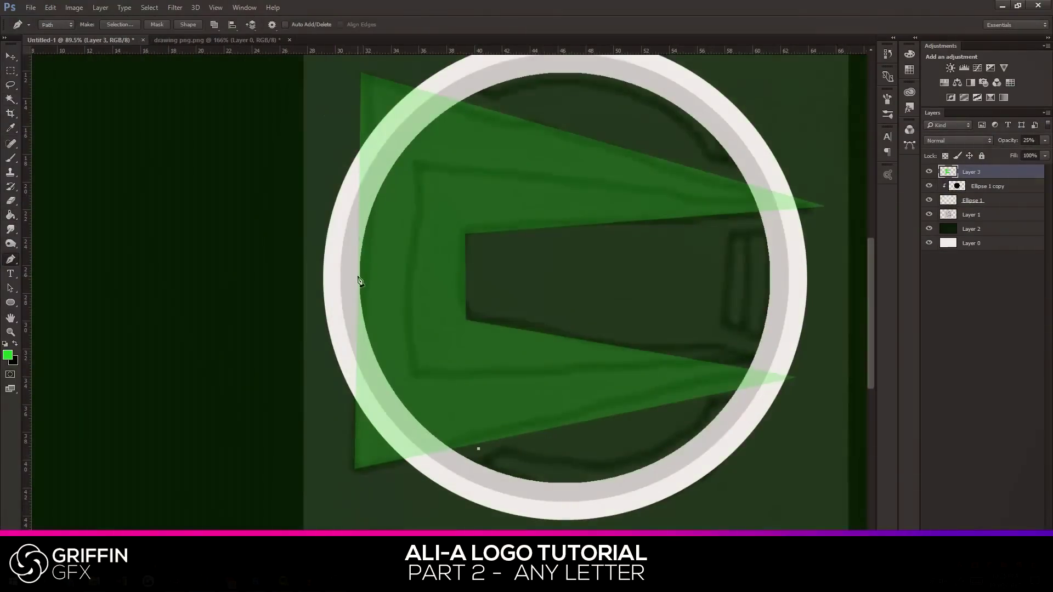
# Nudge the green triangle slightly right and confirm its fill colour.
pyautogui.press('v')
pyautogui.moveTo(357, 258); pyautogui.dragTo(371, 259)
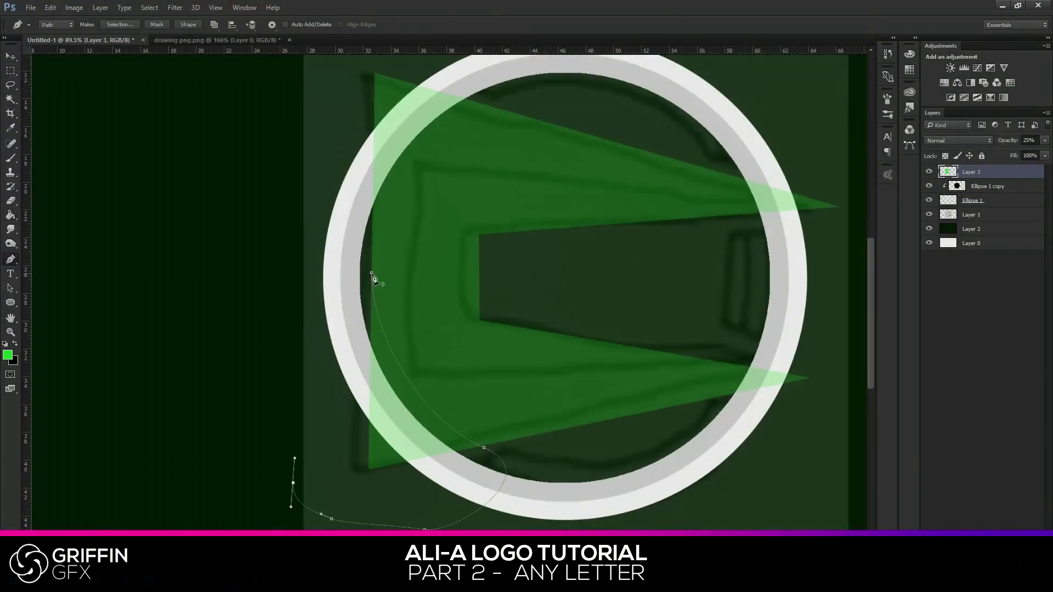
pyautogui.scroll(-5, 373, 279)
pyautogui.scroll(7, 246, 235)
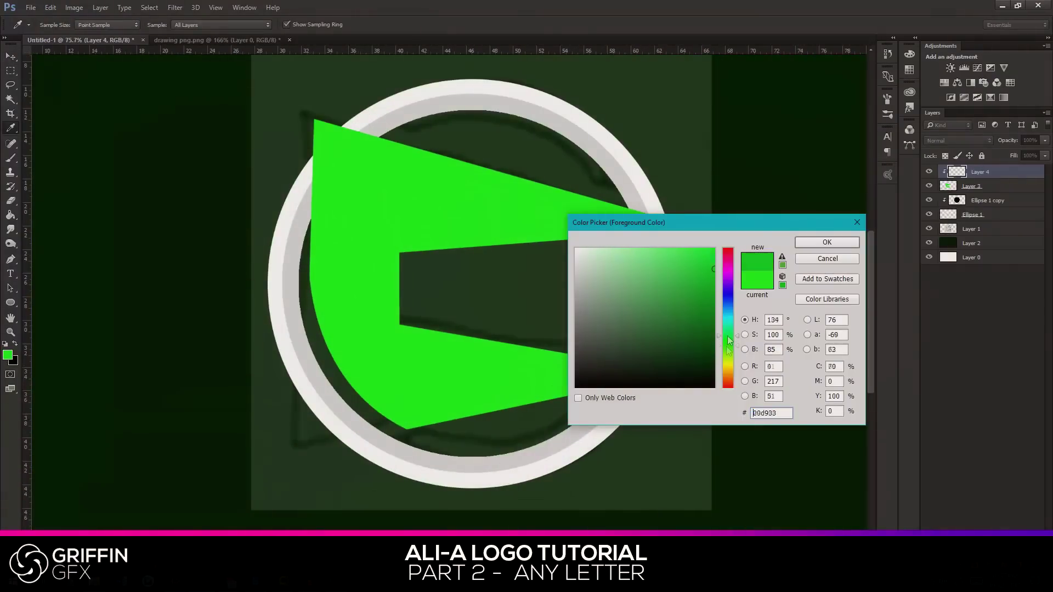
pyautogui.press('Return')
# Start a darker facet path with the Pen, then open Layer 4's blending options.
pyautogui.press('p')
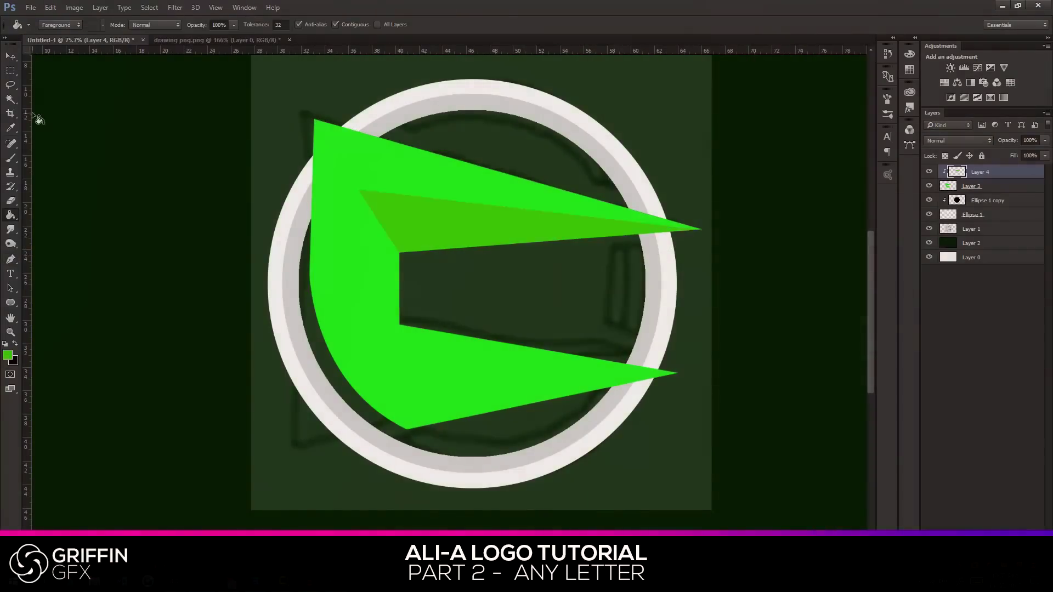
pyautogui.click(681, 374)
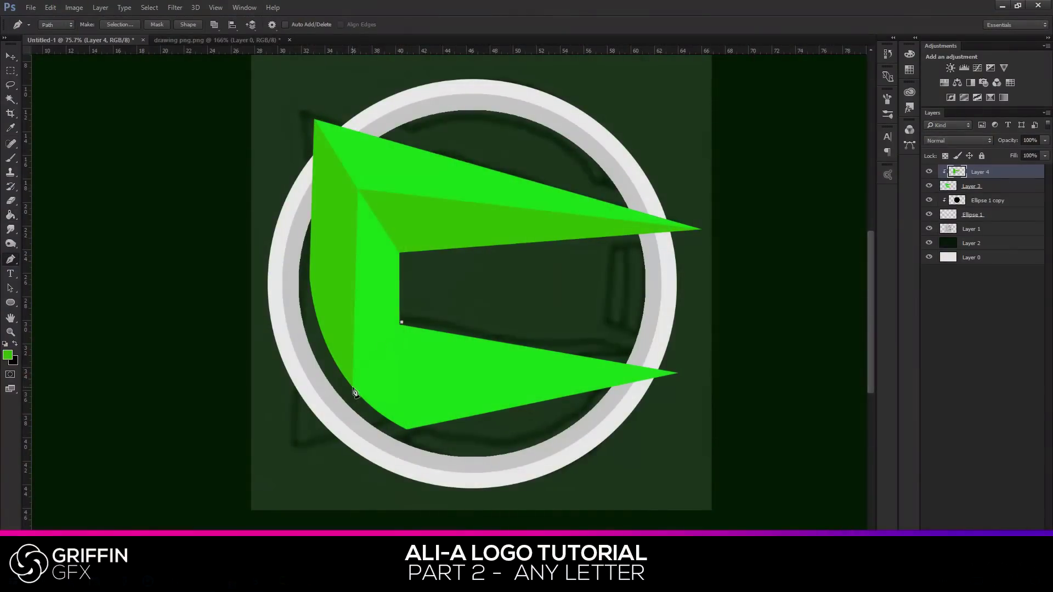
pyautogui.scroll(2, 351, 427)
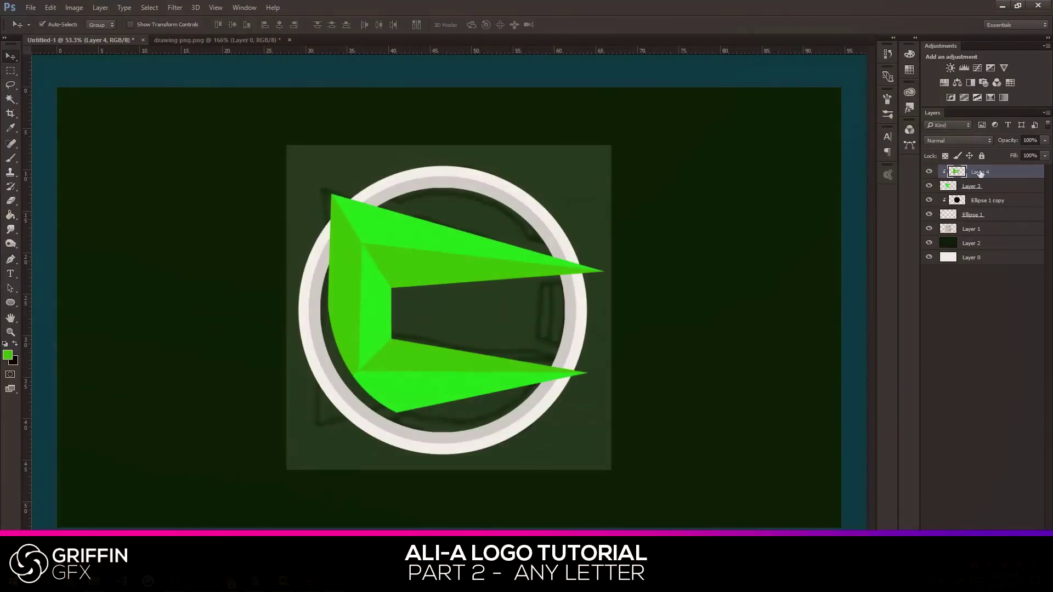
pyautogui.rightClick(980, 172)
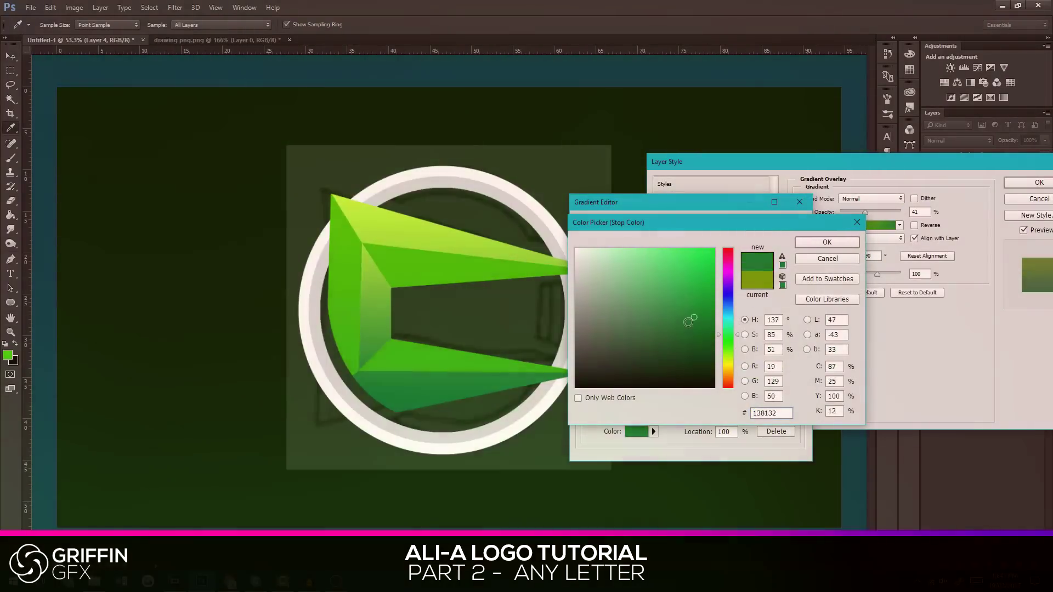
# Shift the gradient stop toward truer green, then use the drawn path's options to cut ring gaps.
pyautogui.moveTo(729, 349)
pyautogui.mouseDown()
pyautogui.moveTo(728, 359)
pyautogui.moveTo(729, 335)
pyautogui.moveTo(730, 348)
pyautogui.mouseUp()
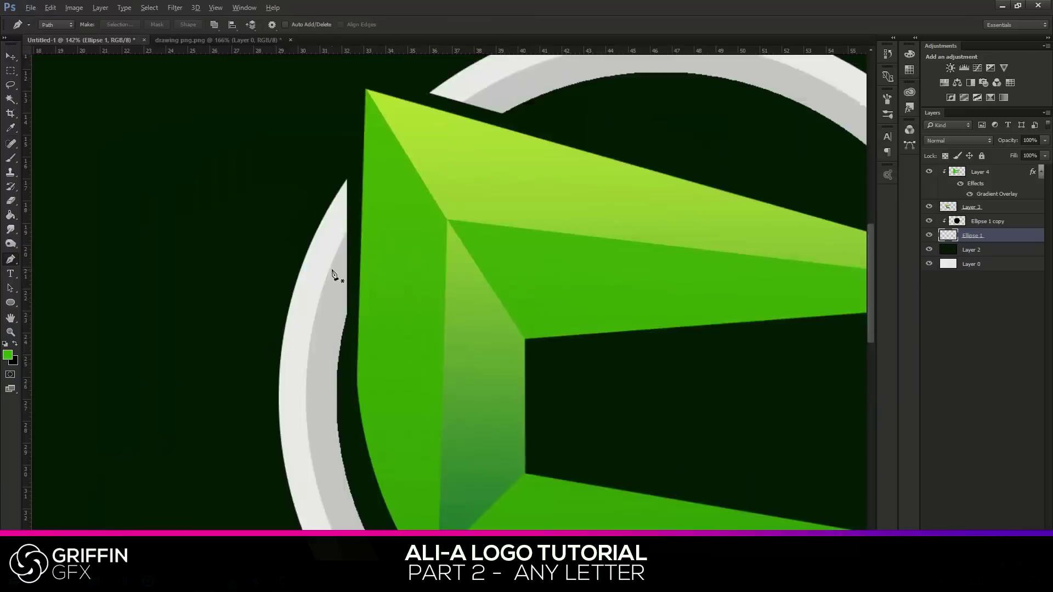
pyautogui.rightClick(357, 144)
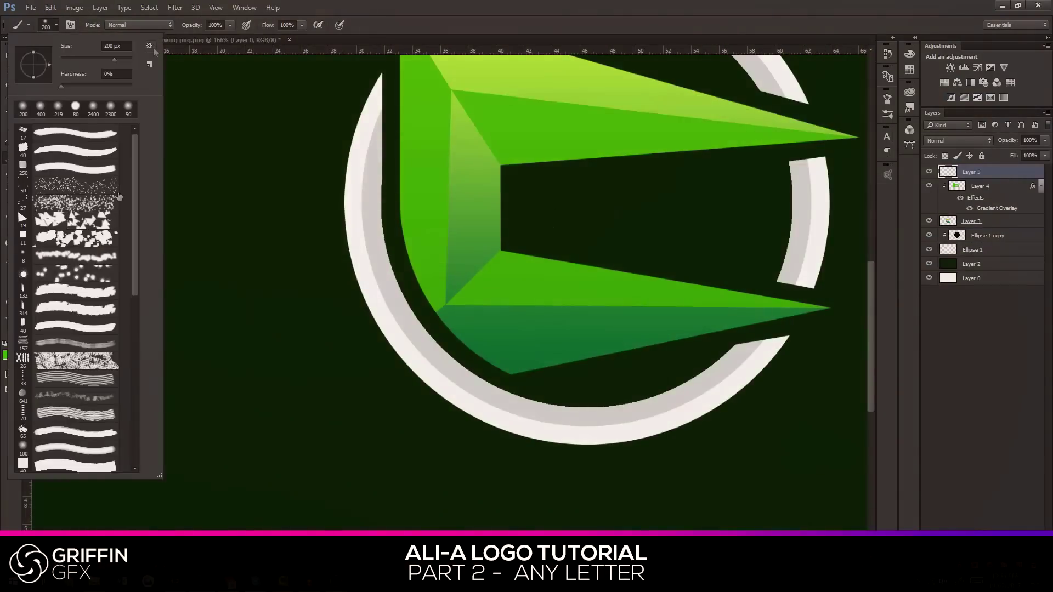
pyautogui.click(149, 45)
pyautogui.click(270, 73)
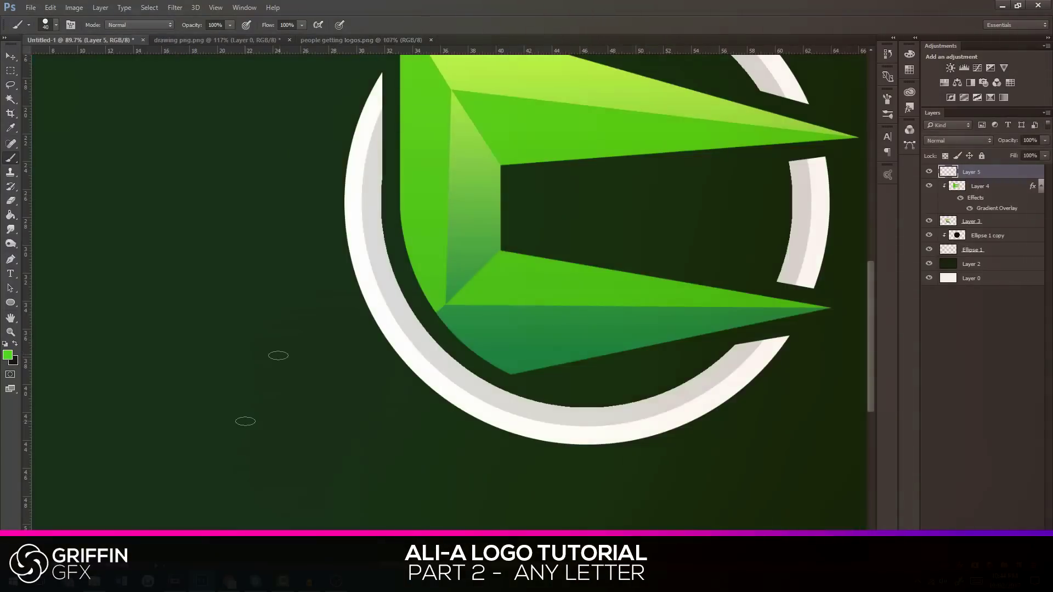
# Brush a signature near the ring's lower left and erase its stray strokes.
pyautogui.moveTo(179, 357)
pyautogui.mouseDown()
pyautogui.moveTo(212, 423)
pyautogui.moveTo(246, 431)
pyautogui.mouseUp()
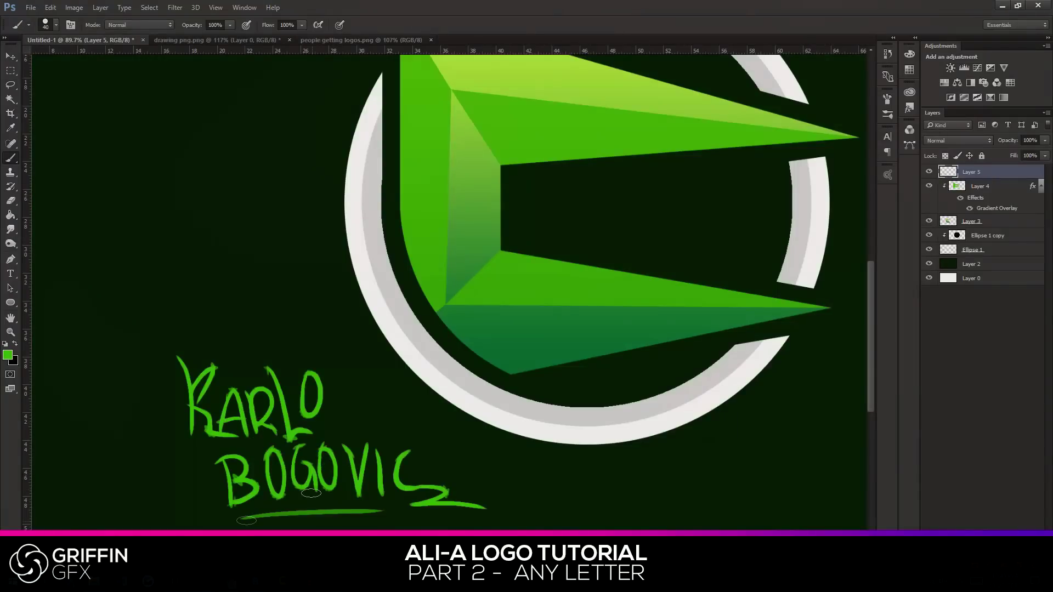
pyautogui.moveTo(143, 299); pyautogui.dragTo(183, 384)
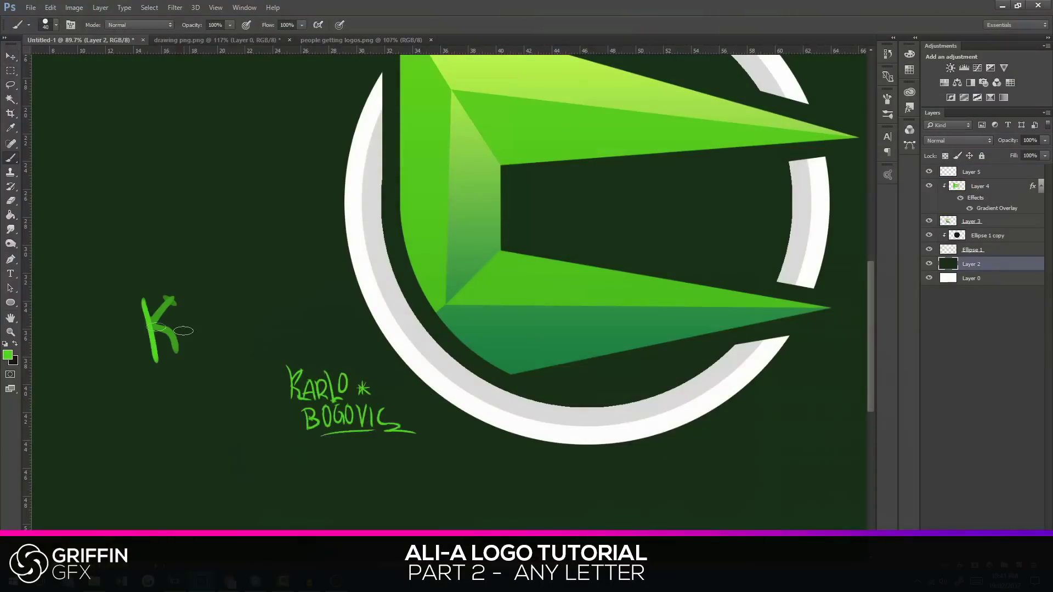
pyautogui.moveTo(187, 296)
pyautogui.mouseDown()
pyautogui.moveTo(148, 384)
pyautogui.moveTo(253, 395)
pyautogui.mouseUp()
pyautogui.press('e')
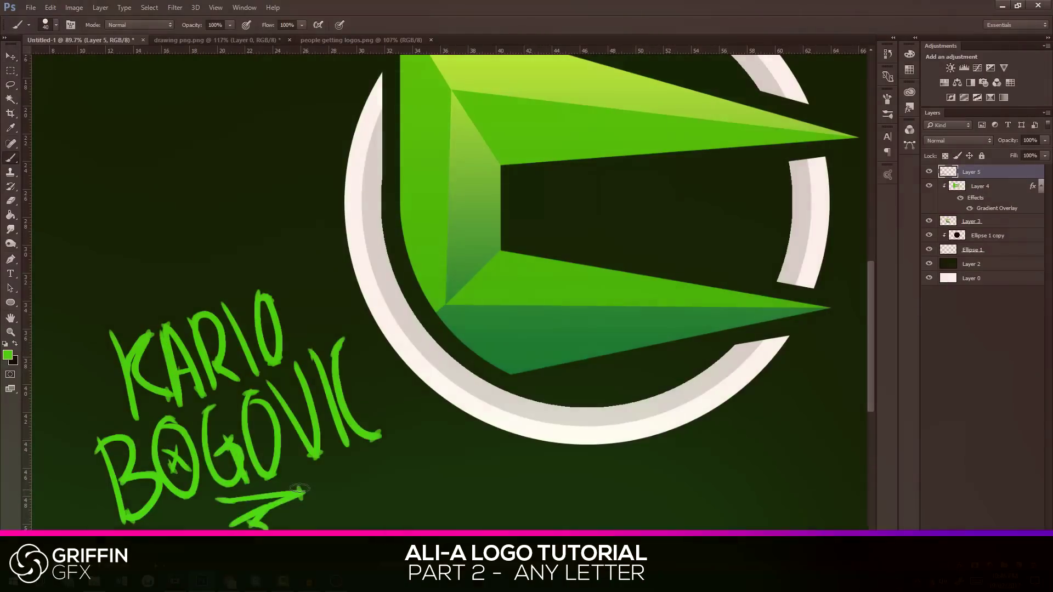
# Shrink the signature with Ctrl+T and move it onto the ring's lower left.
pyautogui.hotkey('ctrl', 't')
pyautogui.click(482, 221)
pyautogui.moveTo(322, 423); pyautogui.dragTo(502, 323)
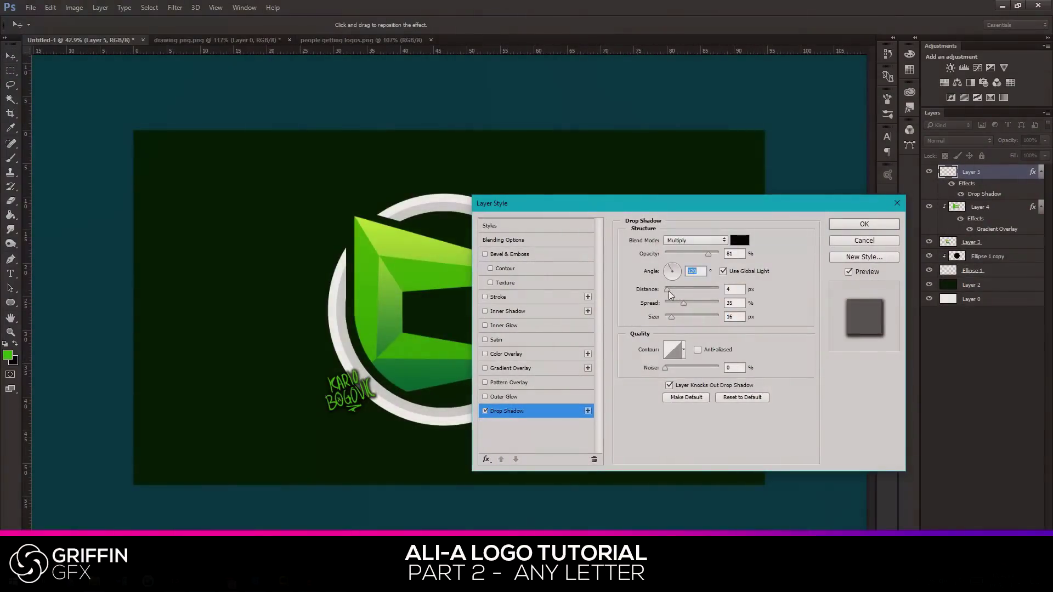
# Apply the signature's drop shadow and enlarge the faint C copy behind the logo.
pyautogui.press('Return')
pyautogui.click(30, 7)
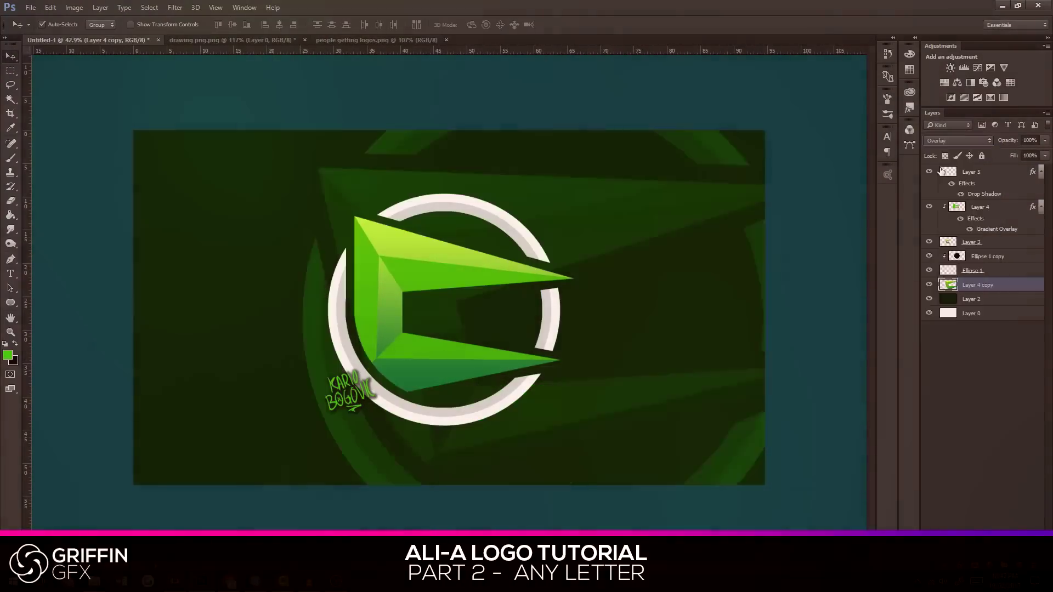
pyautogui.moveTo(1020, 152); pyautogui.dragTo(994, 150)
# Skew and rotate the faint background copy, then save the green logo as PNG.
pyautogui.hotkey('ctrl', 't')
pyautogui.moveTo(713, 55); pyautogui.dragTo(706, 78)
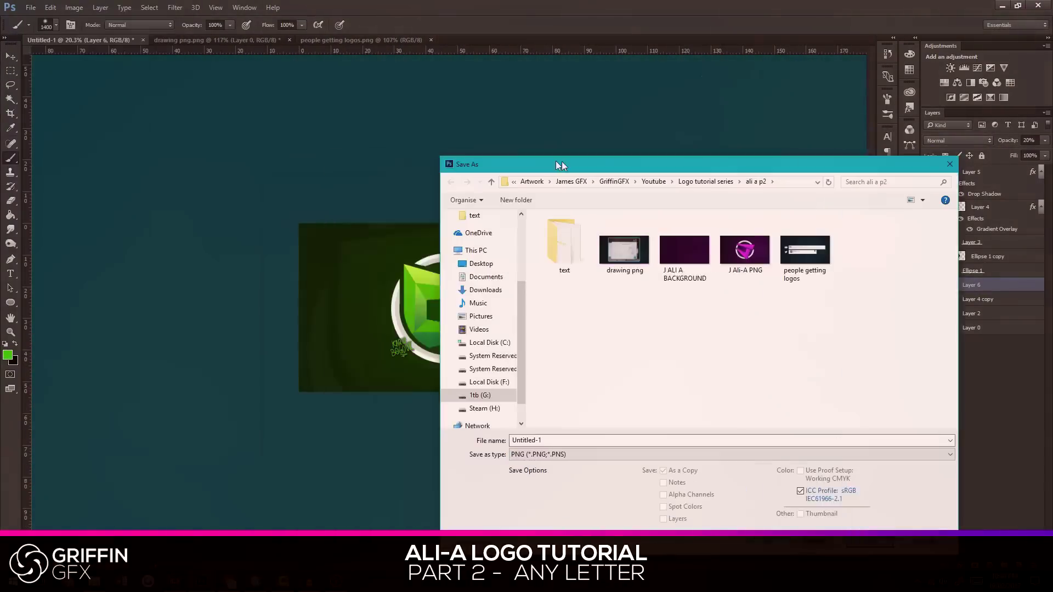
pyautogui.press('Return')
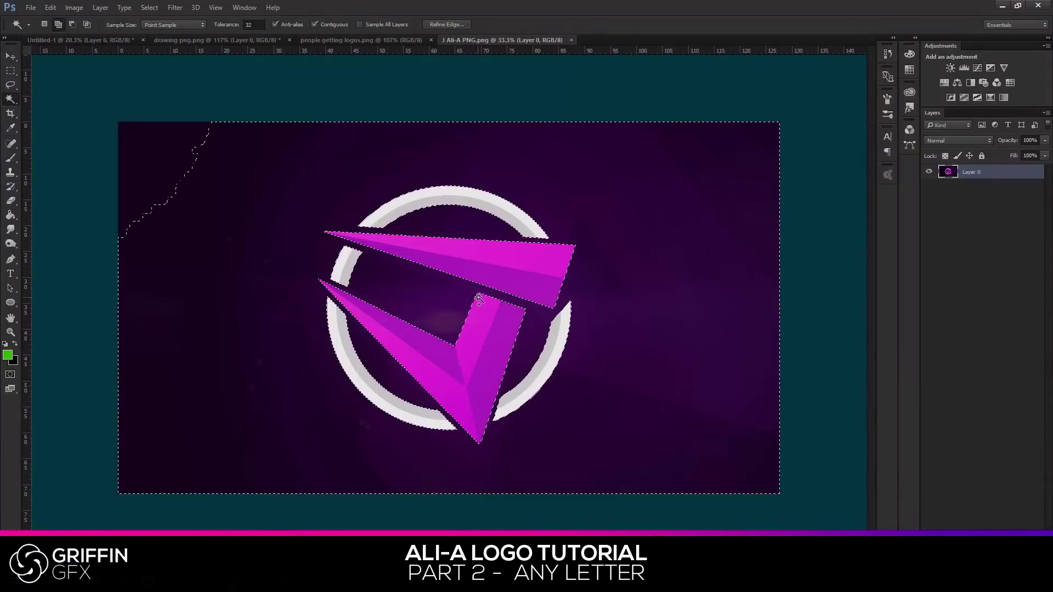
# Delete the magenta logo's background and save it as a PNG via File > Save As.
pyautogui.press('Delete')
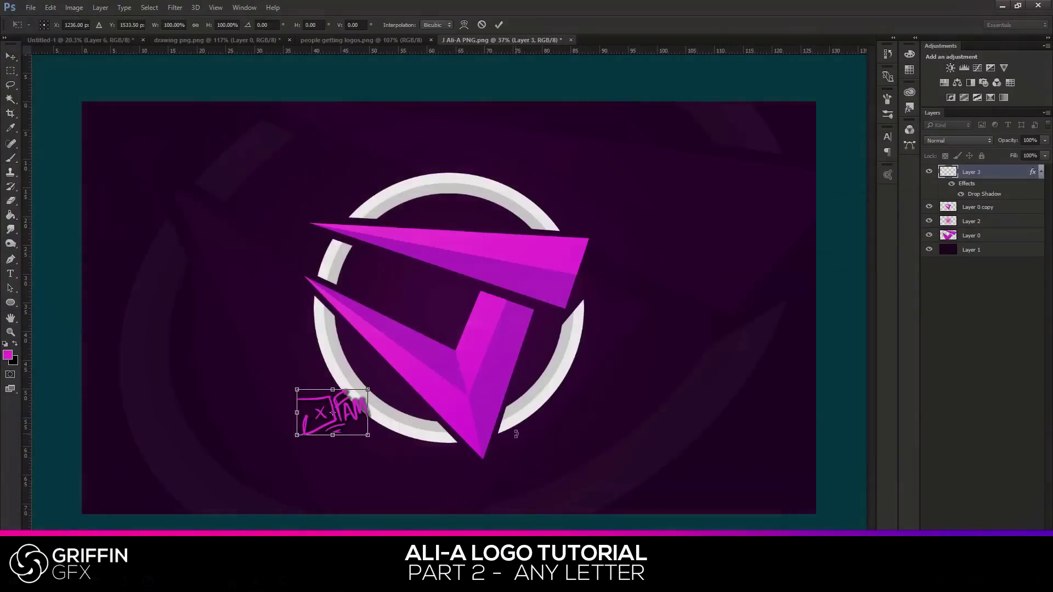
pyautogui.click(31, 8)
pyautogui.click(49, 155)
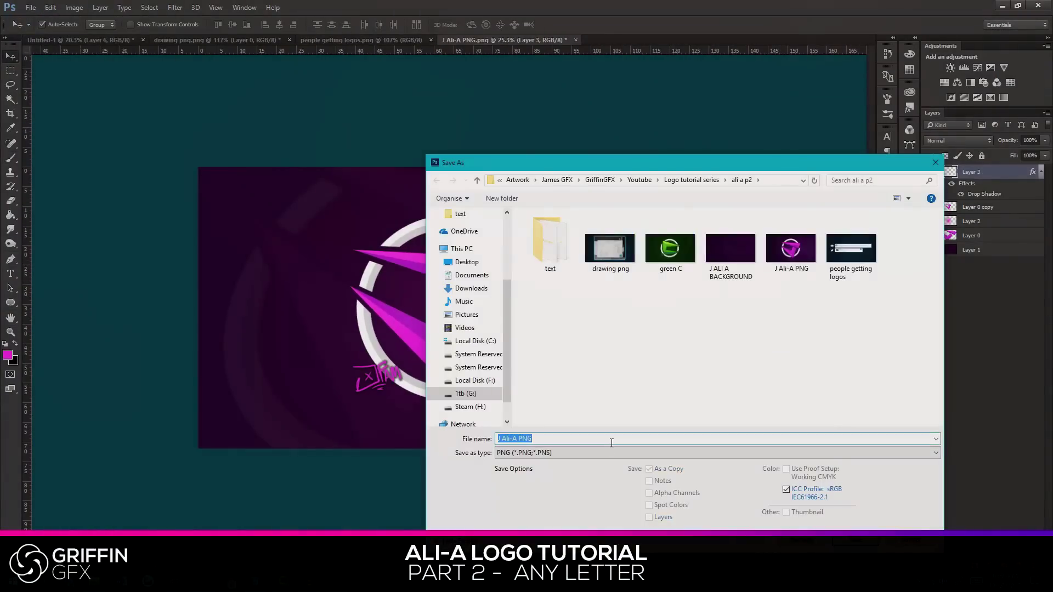